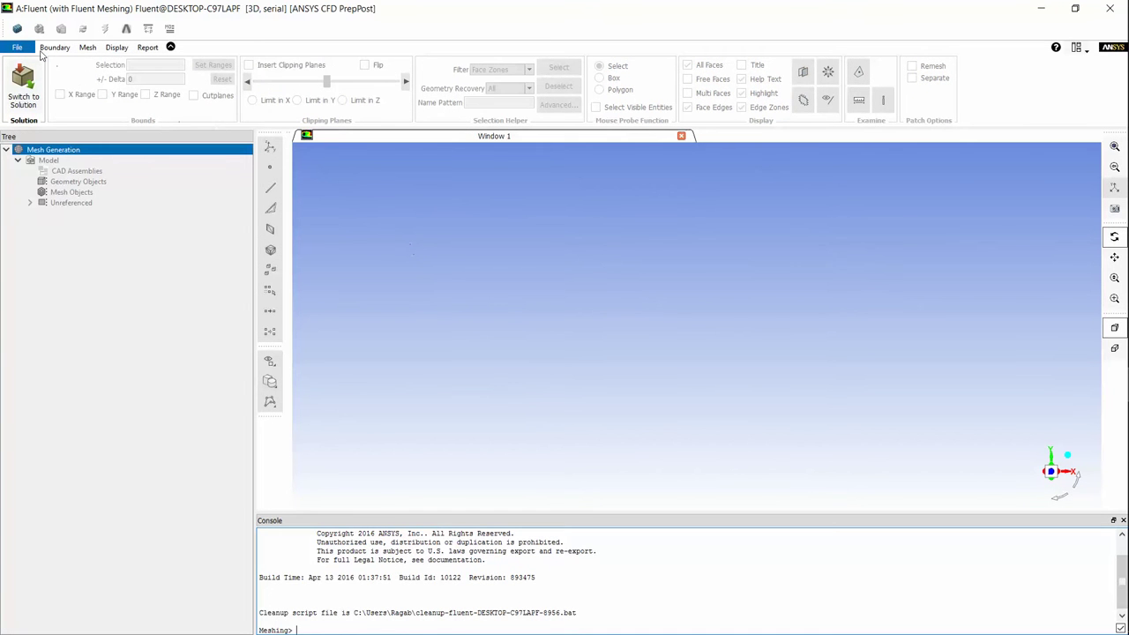
- Start a CAD geometry import with length unit mm and choose pump1.IGS from the solid works\standerd pump folder
left_click(19, 47)
mouse_move(60, 135)
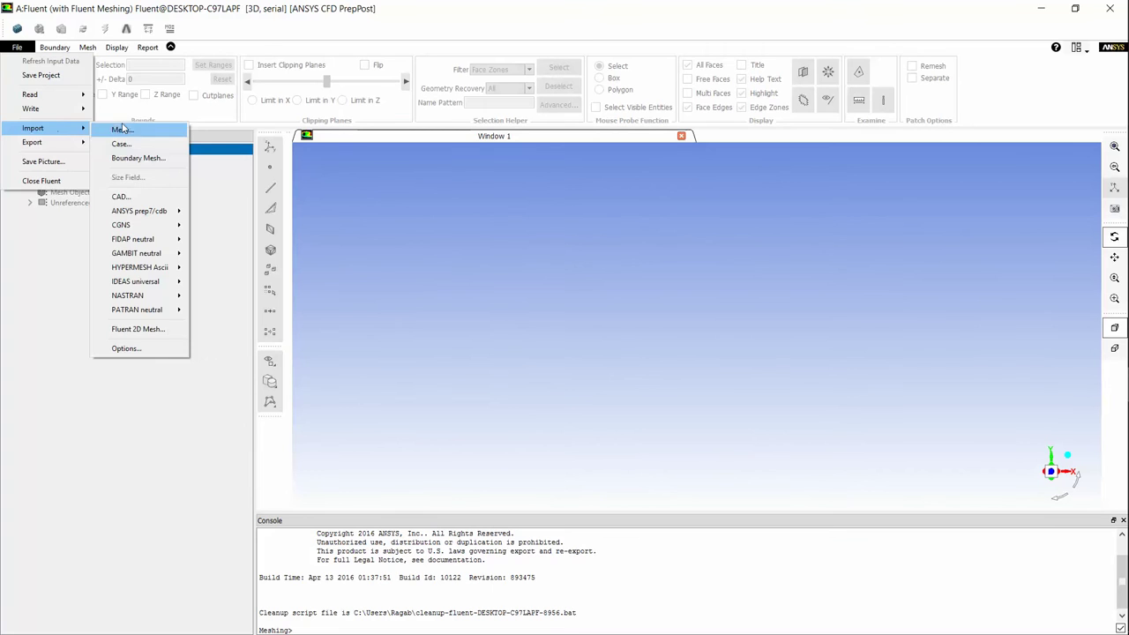
left_click(131, 196)
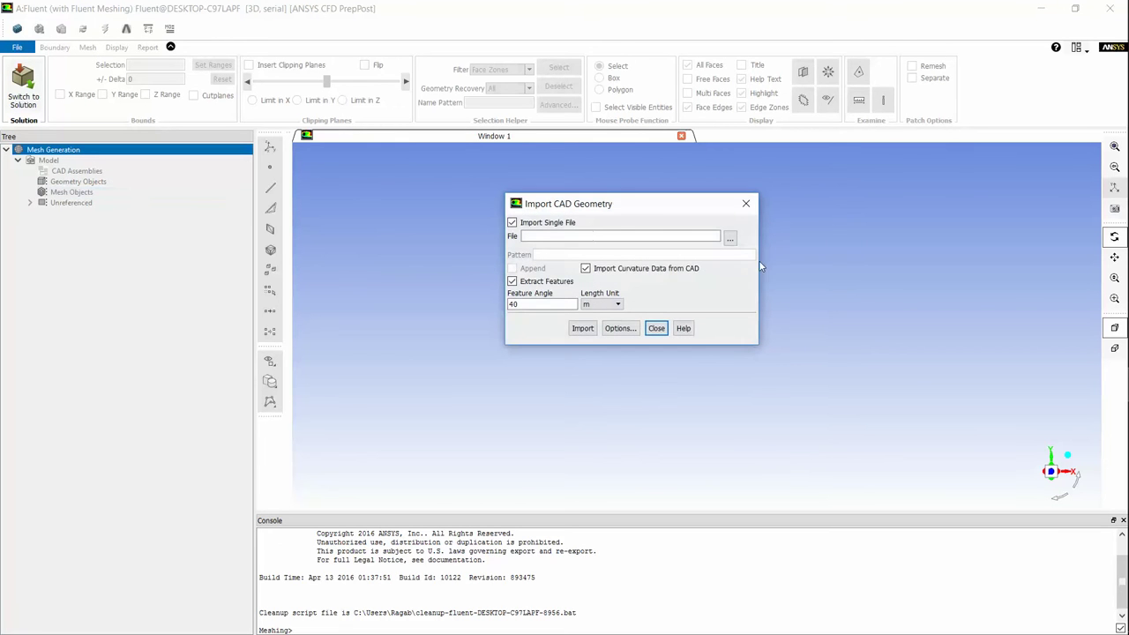
left_click(609, 305)
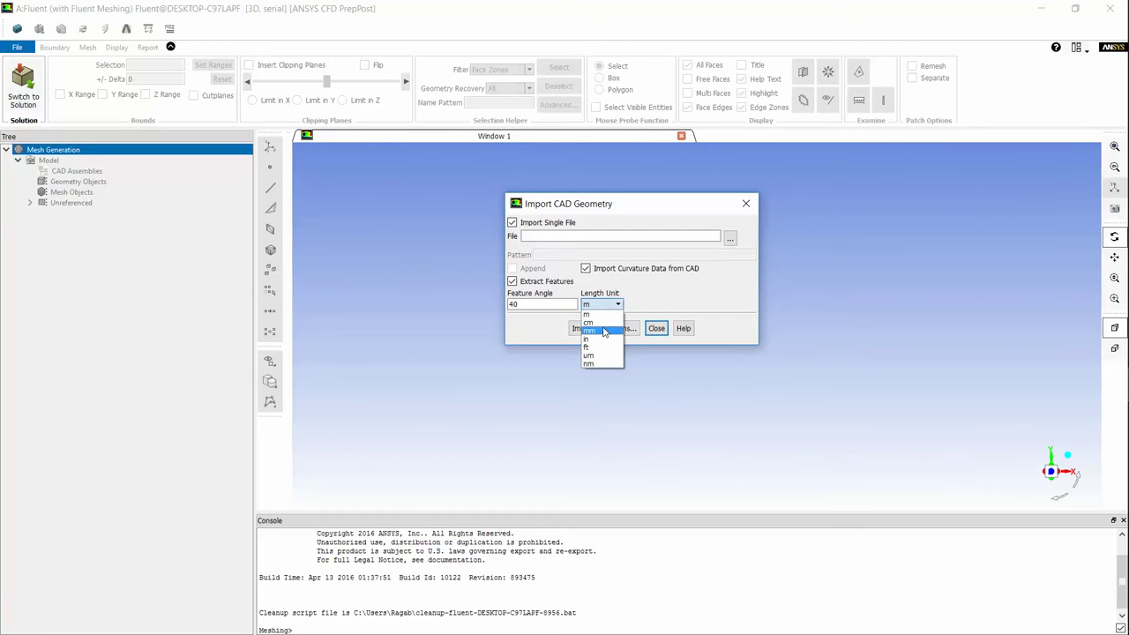
left_click(600, 331)
left_click(730, 239)
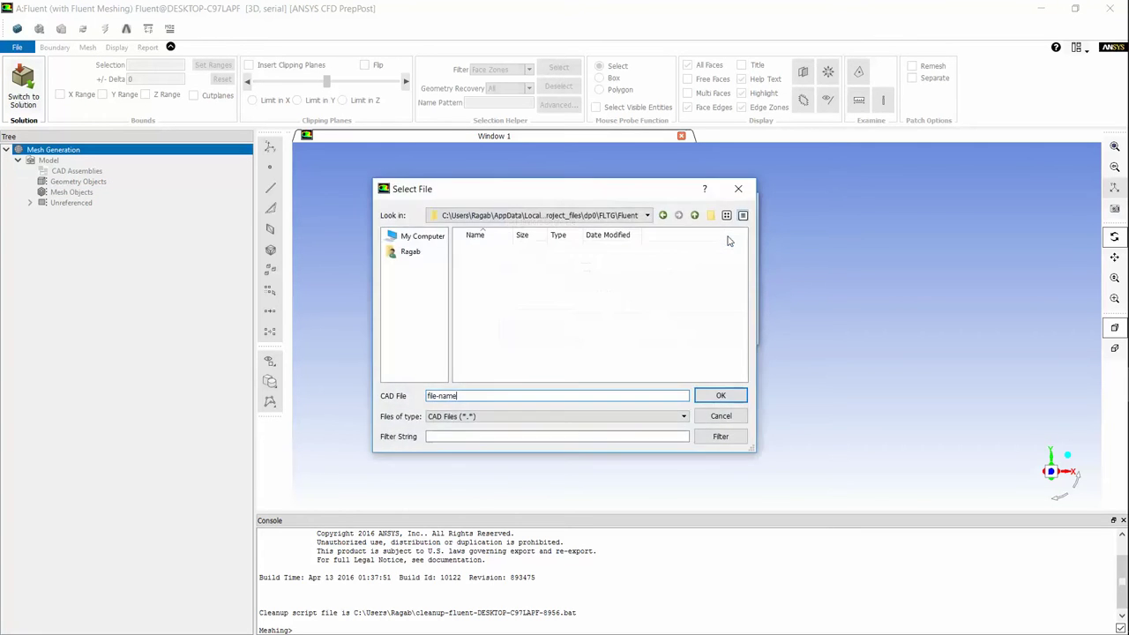
left_click(662, 217)
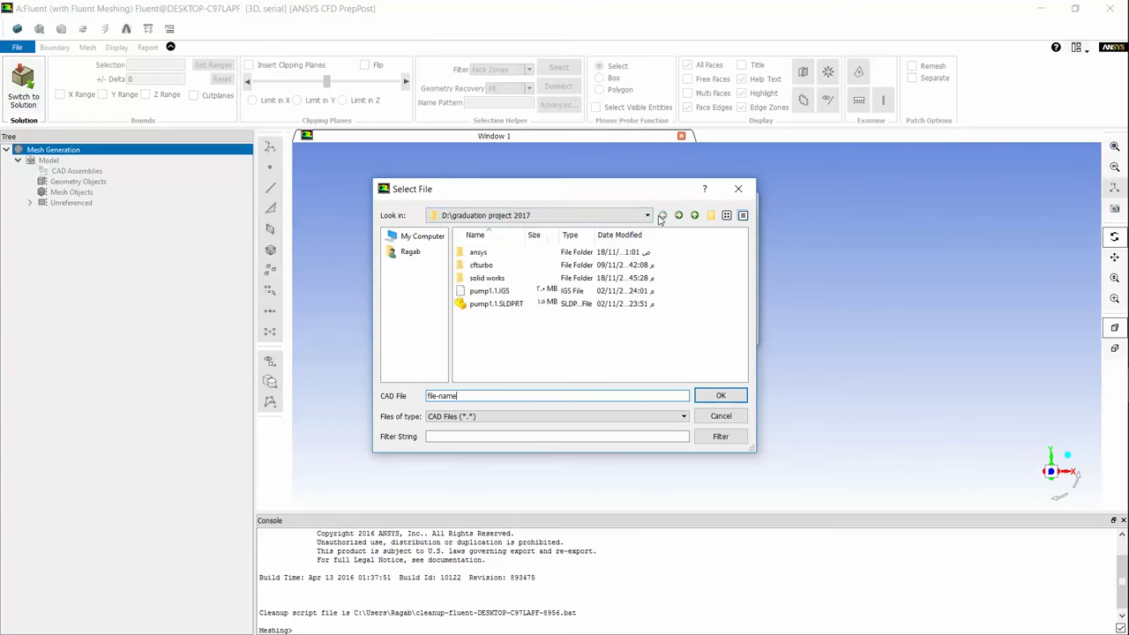
double_click(500, 279)
double_click(504, 253)
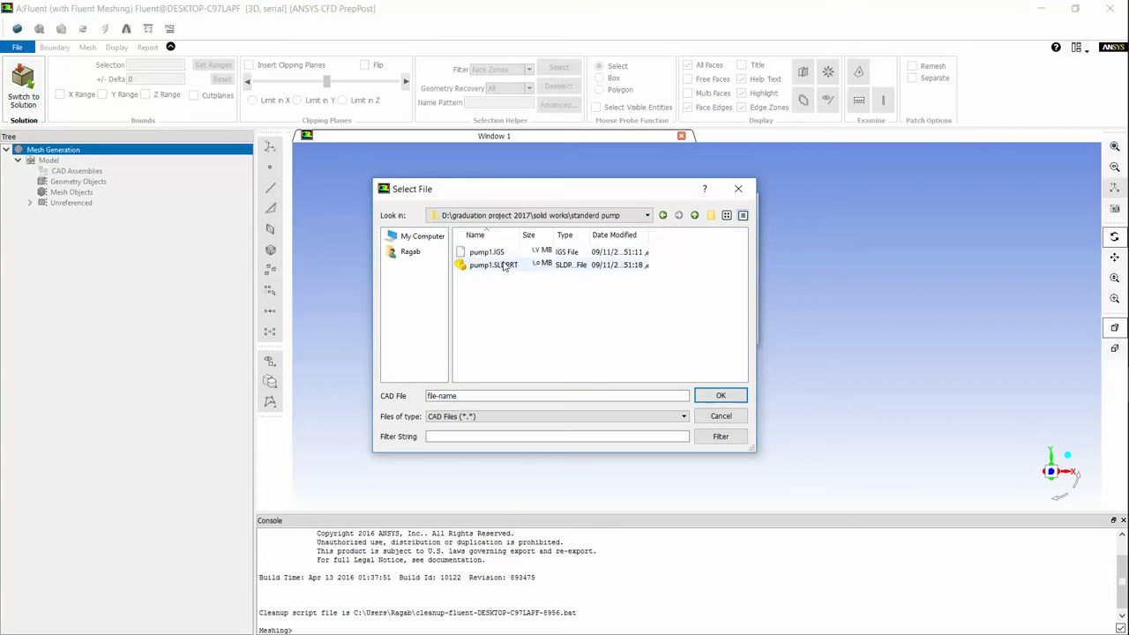
double_click(491, 252)
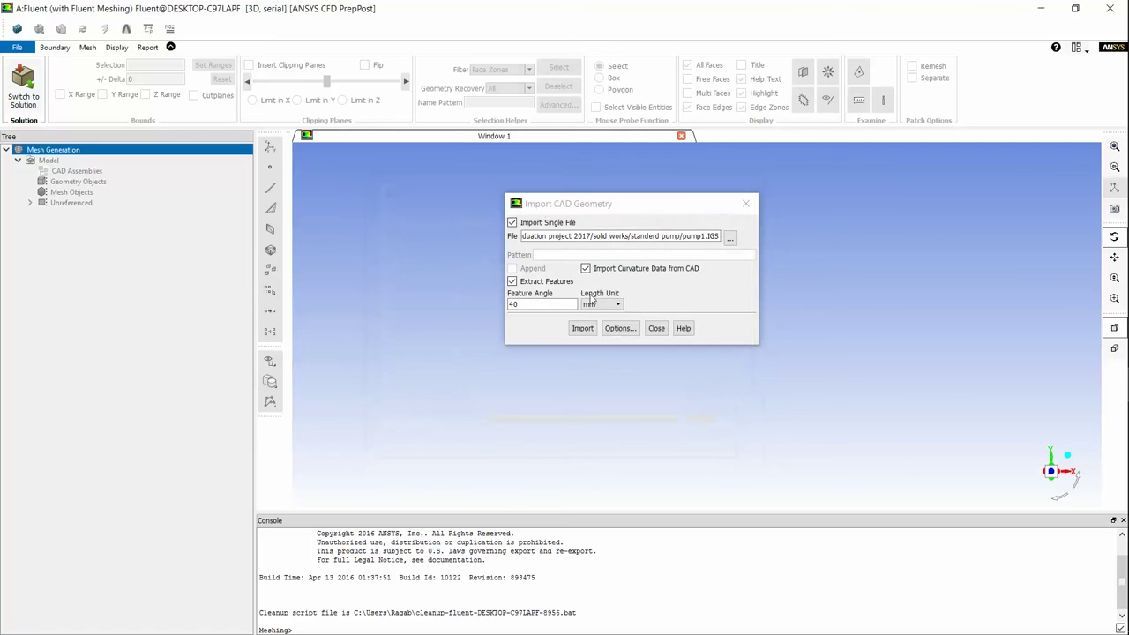
- In the CAD import options, set object creation to one object per part and one zone per face
left_click(621, 328)
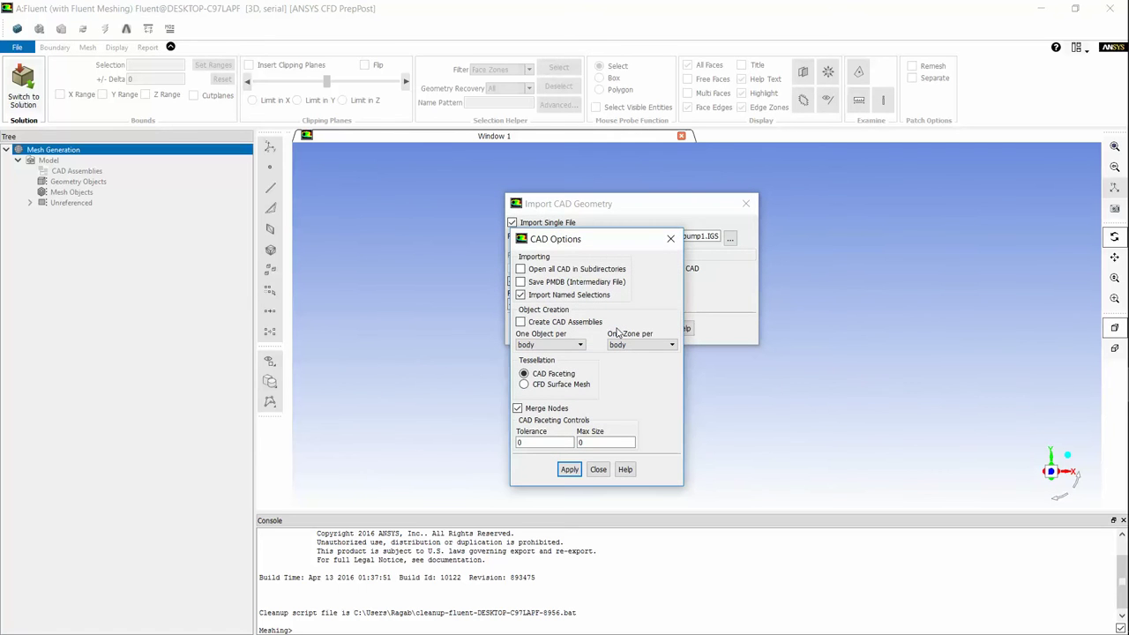
left_click(671, 238)
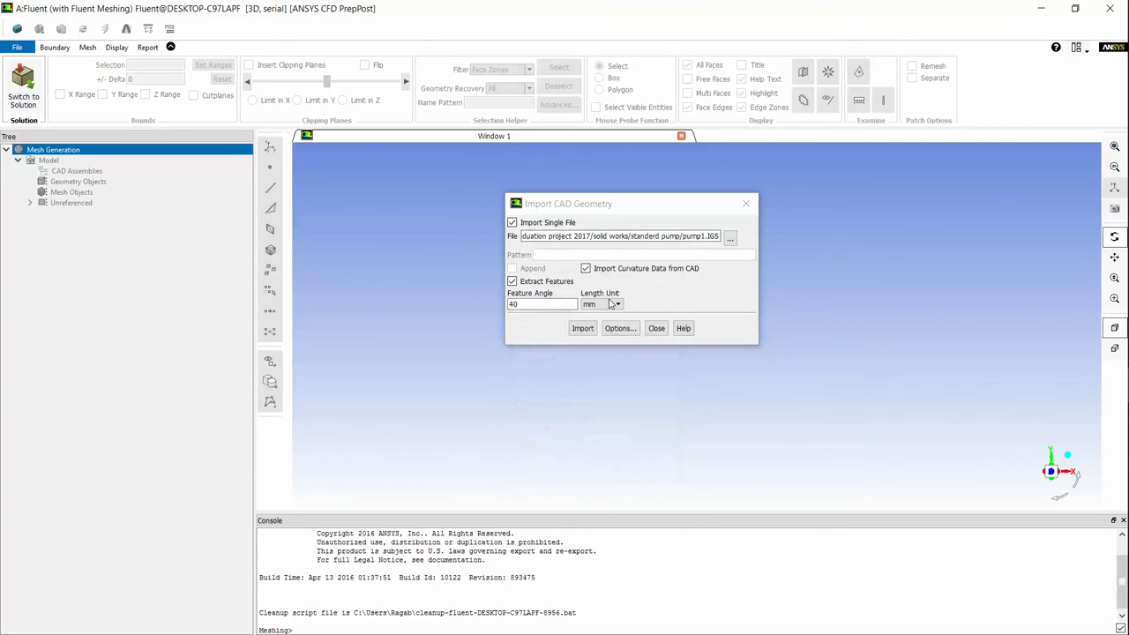
left_click(621, 328)
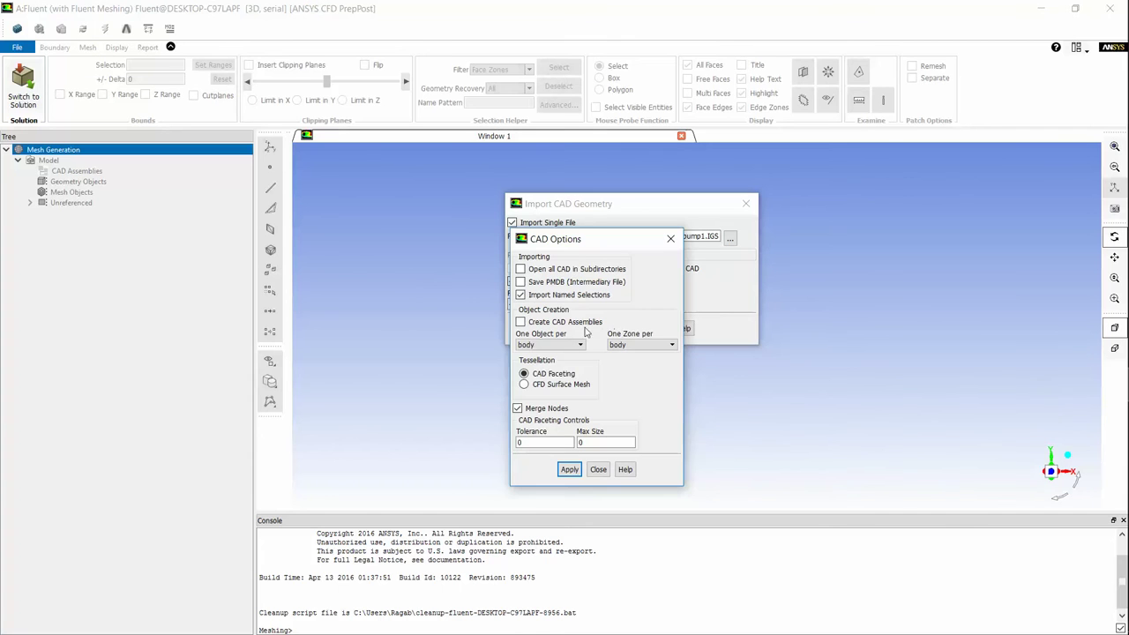
left_click(580, 345)
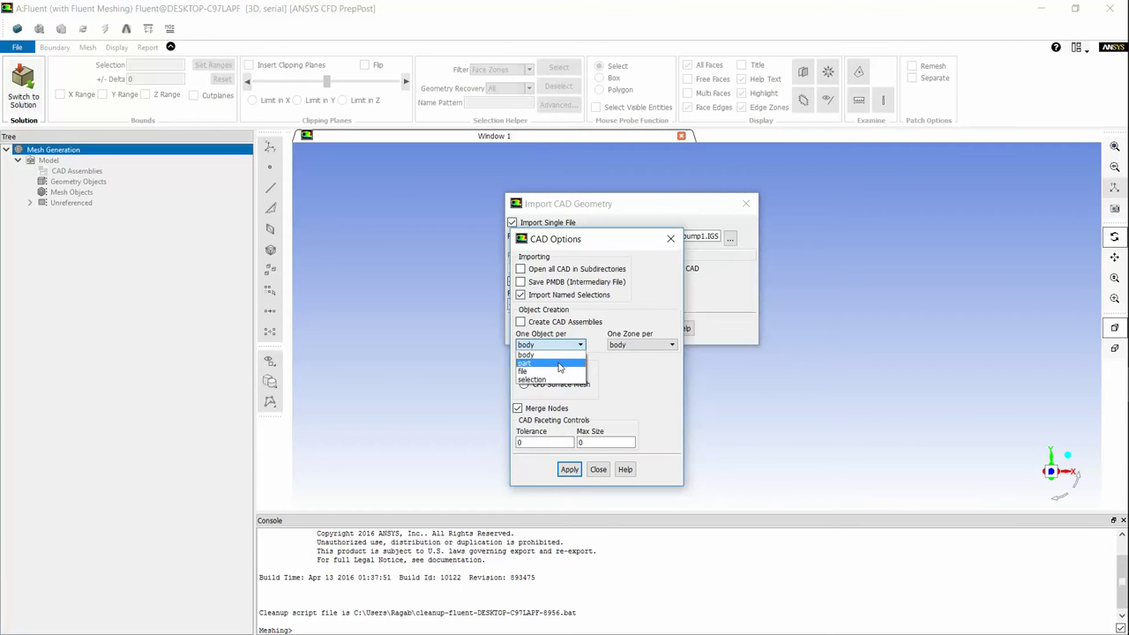
left_click(564, 364)
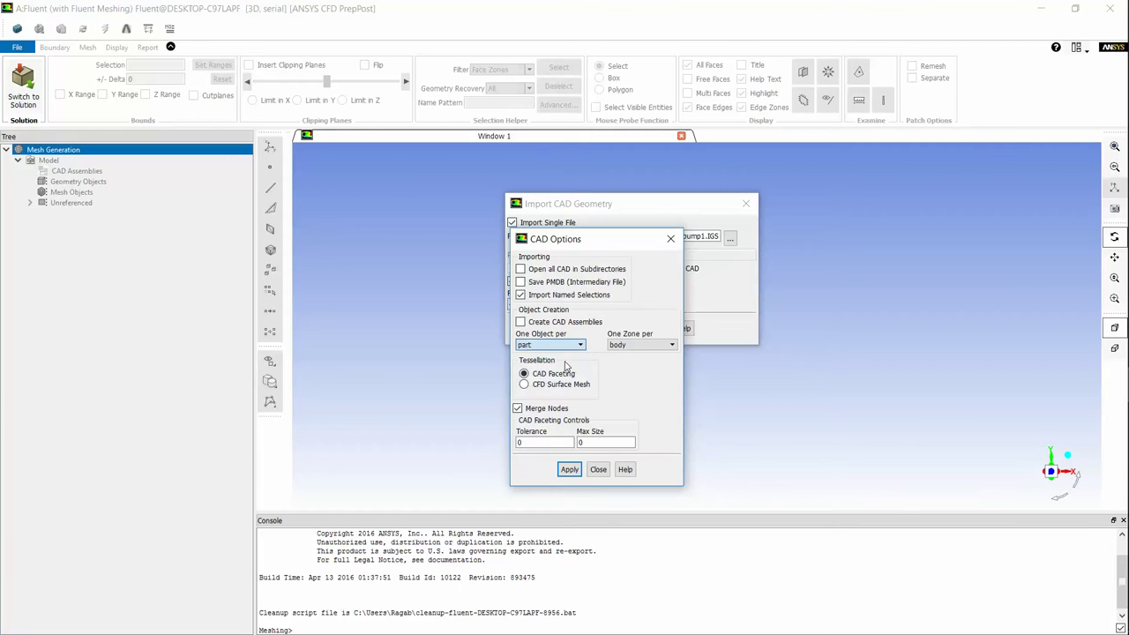
left_click(653, 345)
left_click(631, 364)
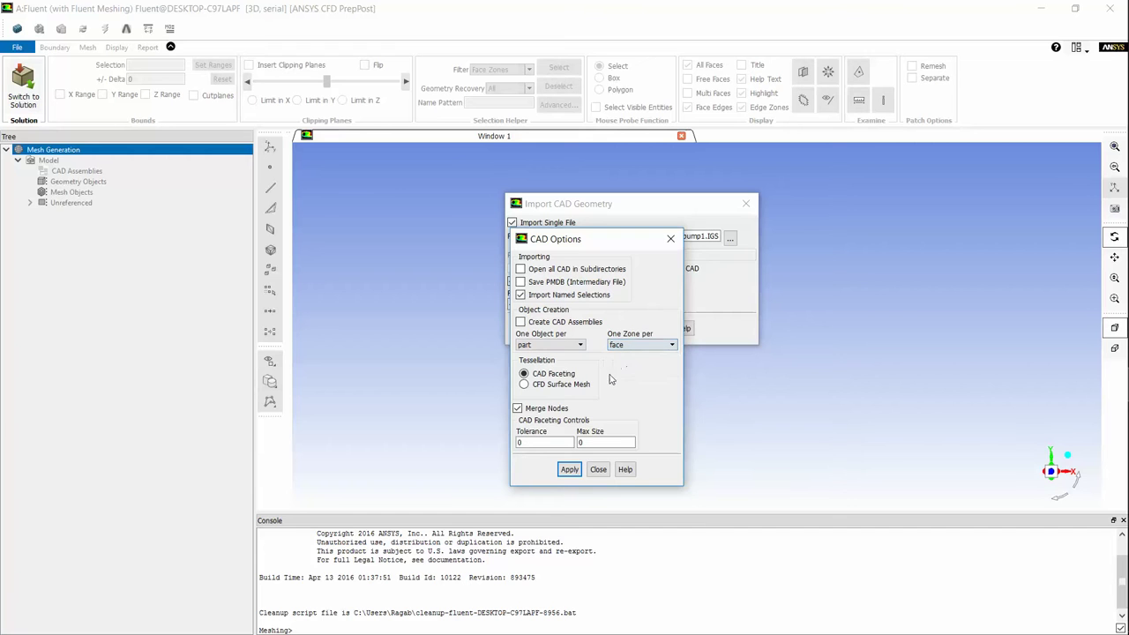
- Set tessellation to CFD Surface Mesh with min size .5, max size 2 and edge proximity enabled, and apply the options
left_click(574, 385)
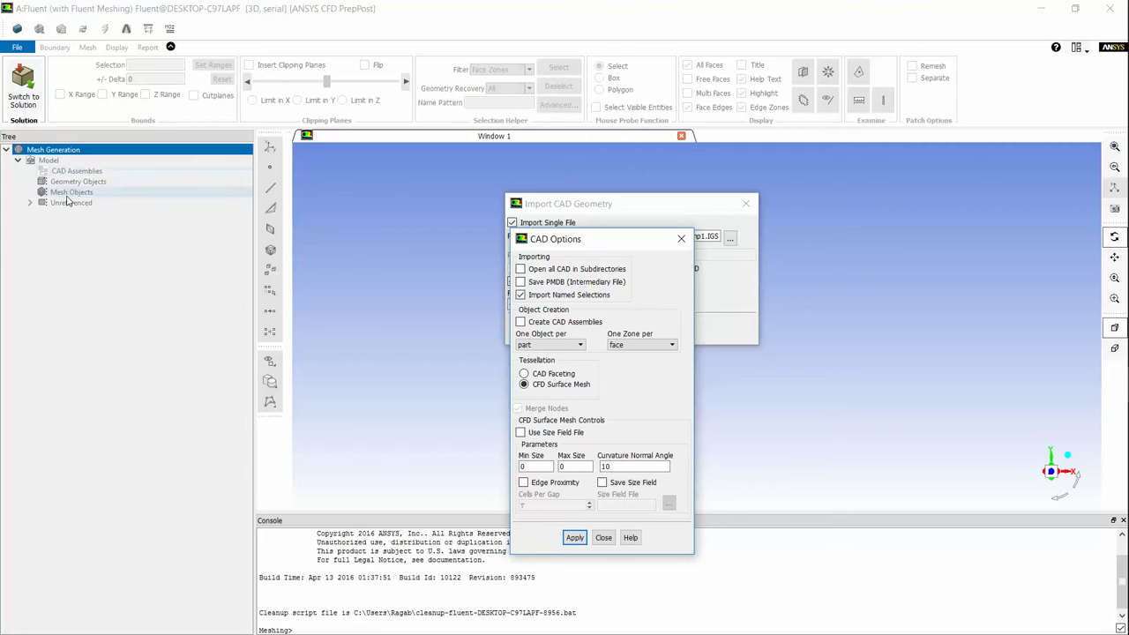
double_click(523, 467)
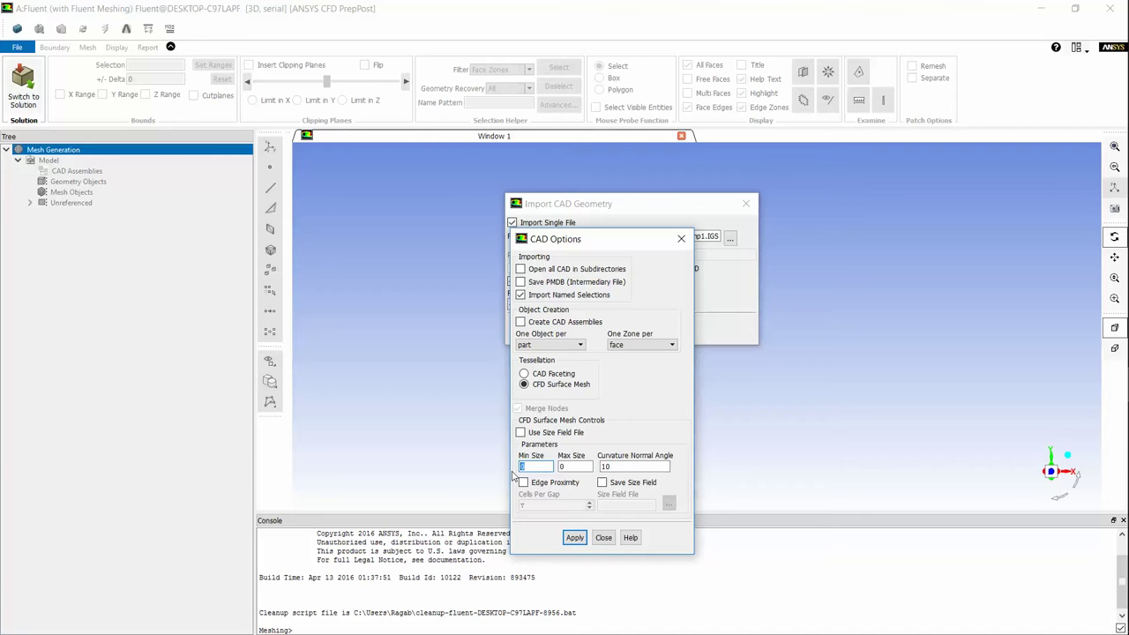
type(".5")
double_click(565, 465)
type("2")
left_click(525, 484)
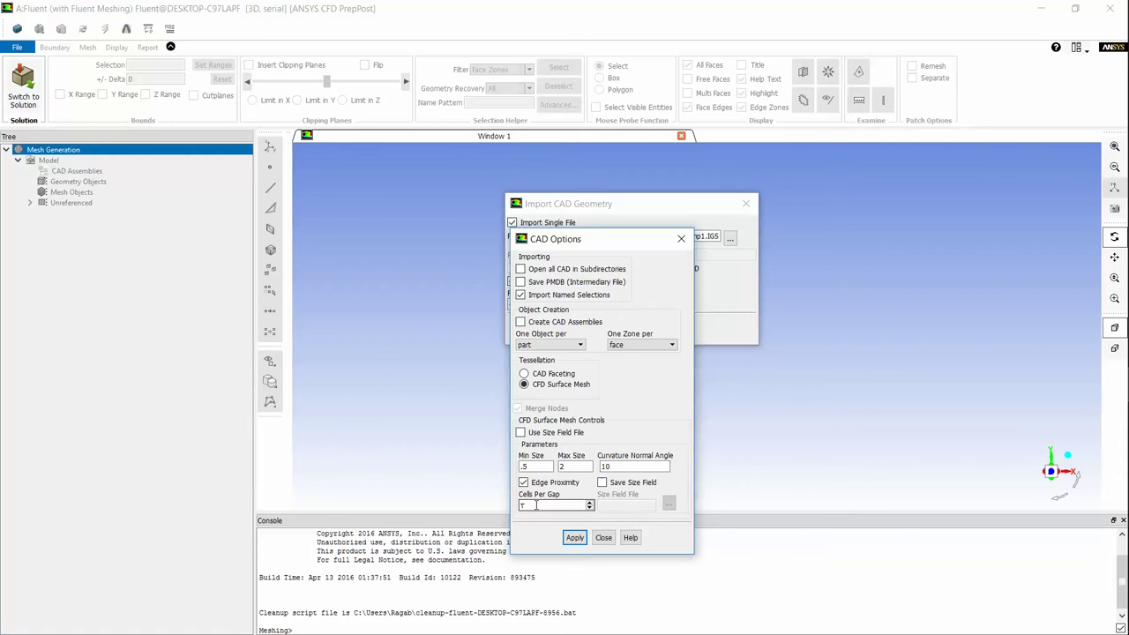
left_click(578, 538)
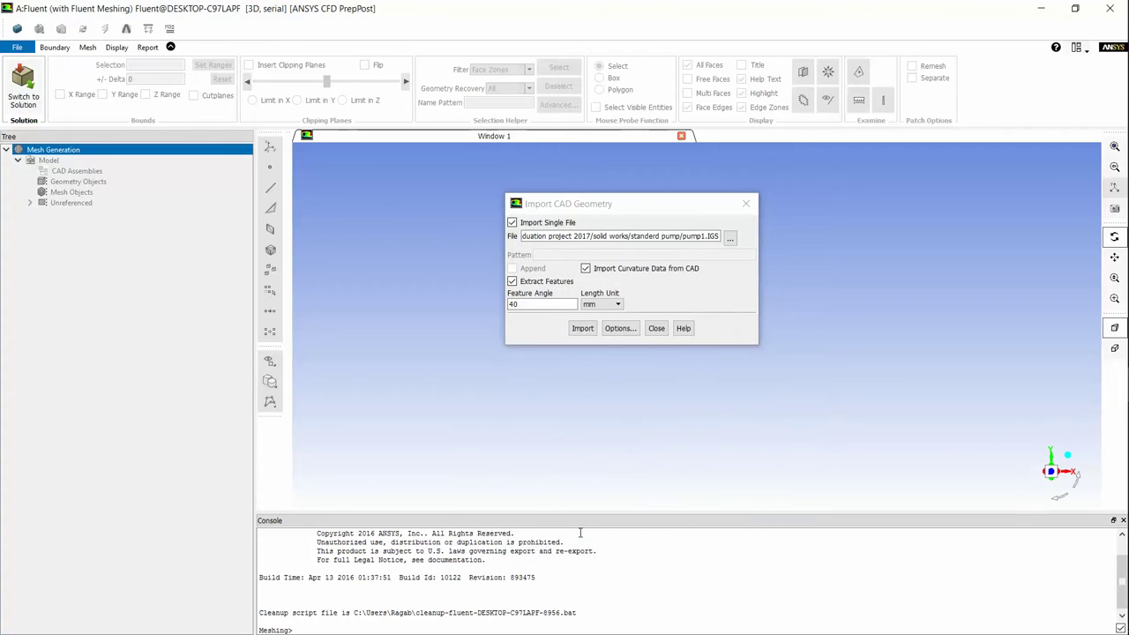
- Import the pump geometry and draw all mesh objects in the graphics window
left_click(590, 332)
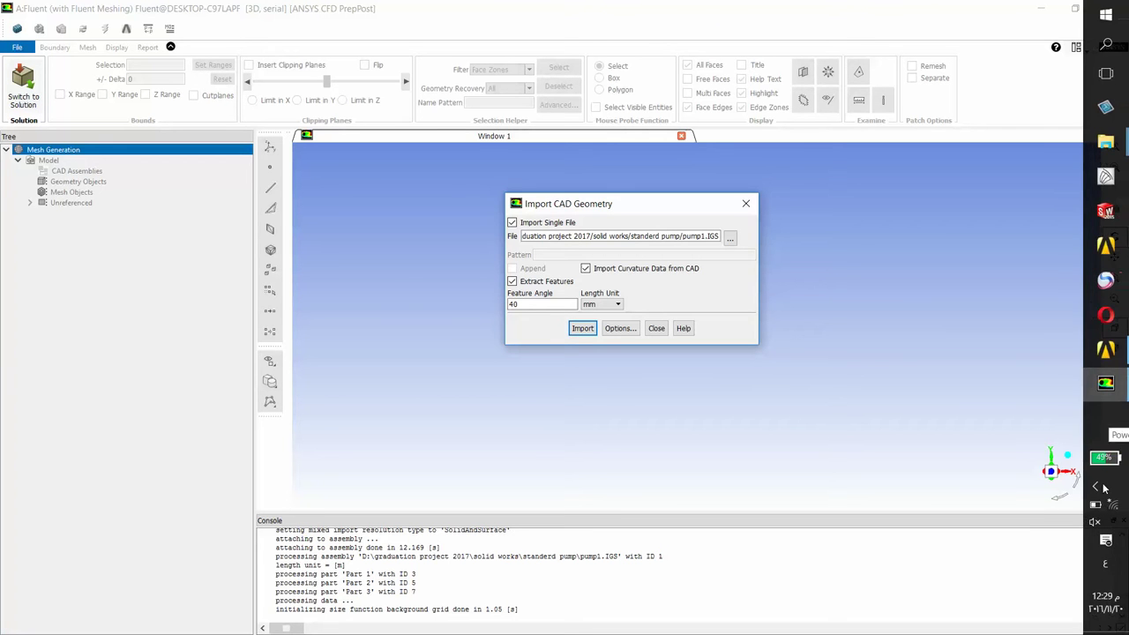
left_click(1095, 486)
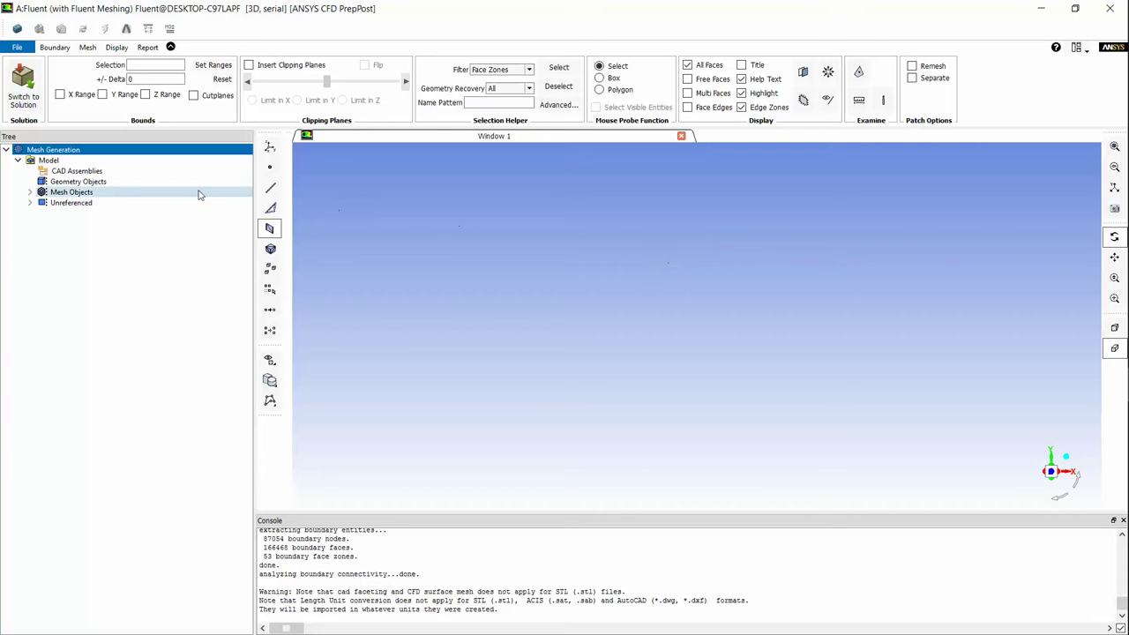
left_click(139, 193)
right_click(139, 194)
left_click(157, 196)
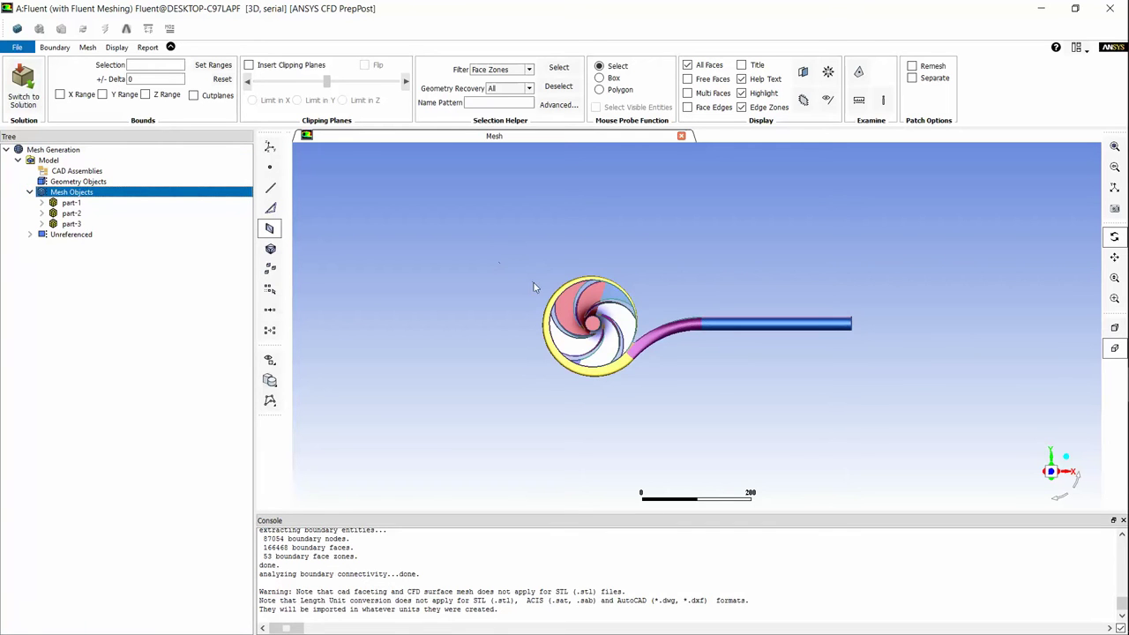
left_click_drag(529, 287, 454, 345)
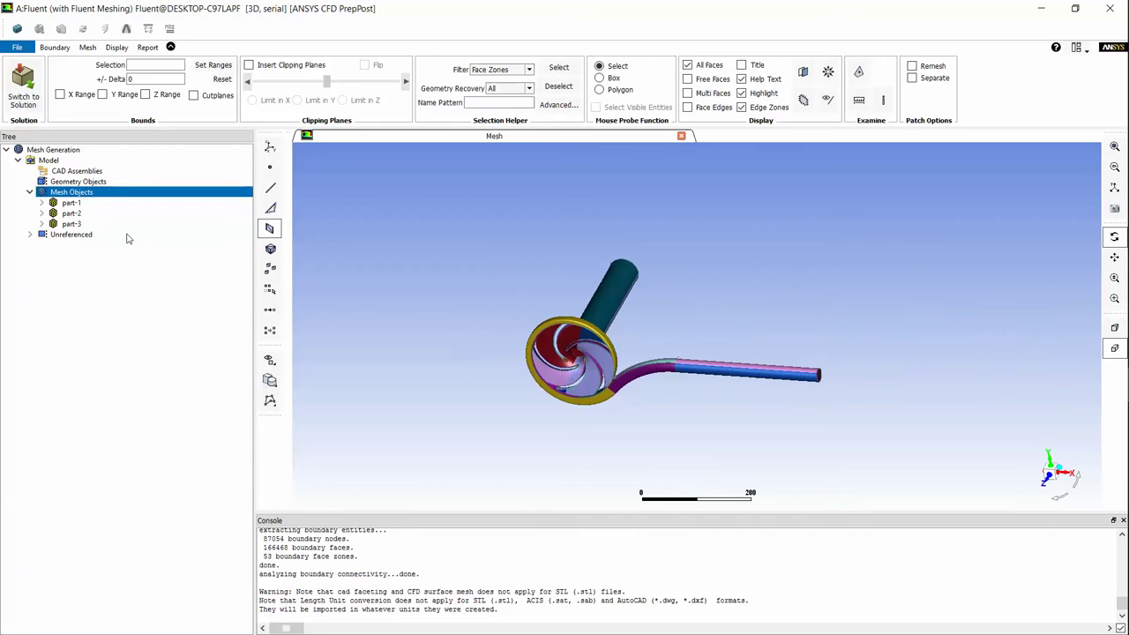
- Expand the face zone labels of part-1 and select part-1 to identify it in the model
left_click(41, 203)
left_click(53, 213)
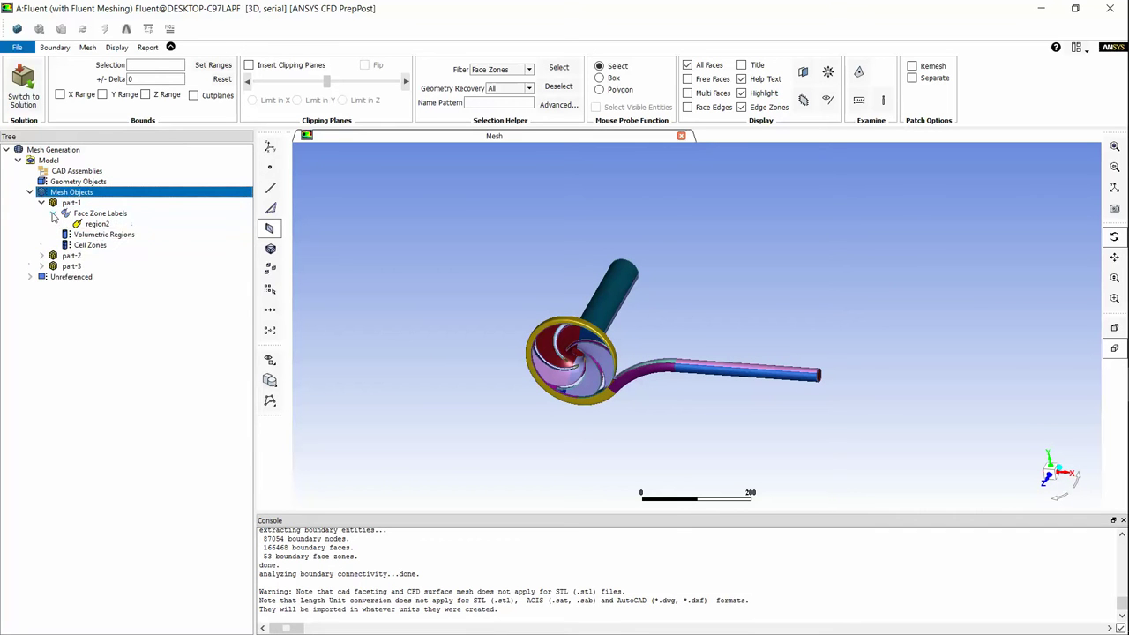
right_click(99, 226)
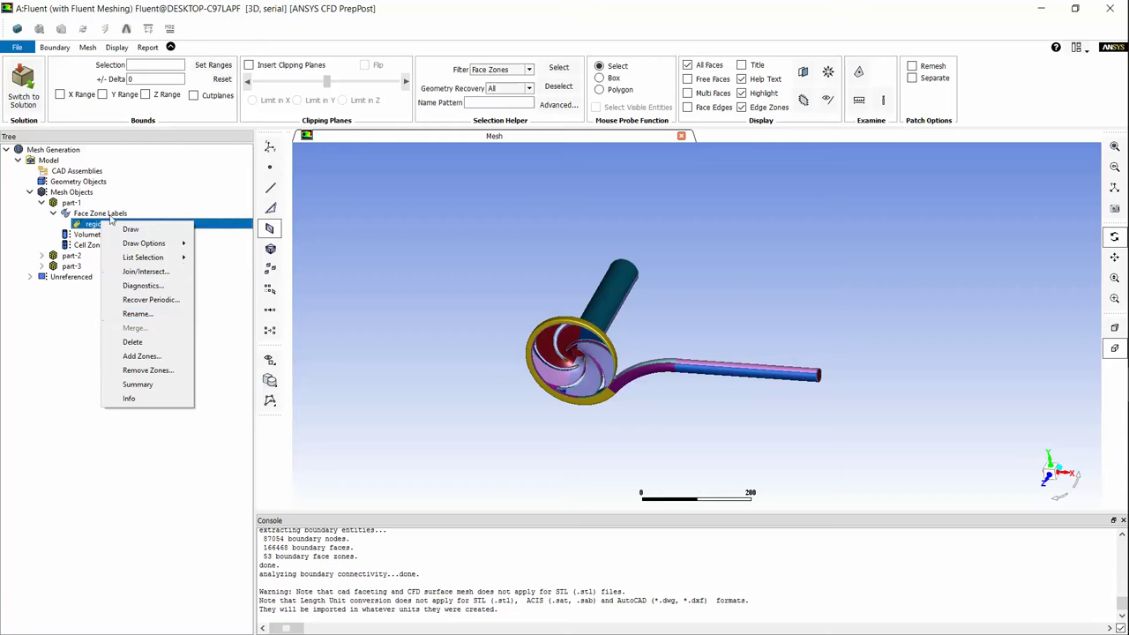
left_click(86, 203)
right_click(84, 203)
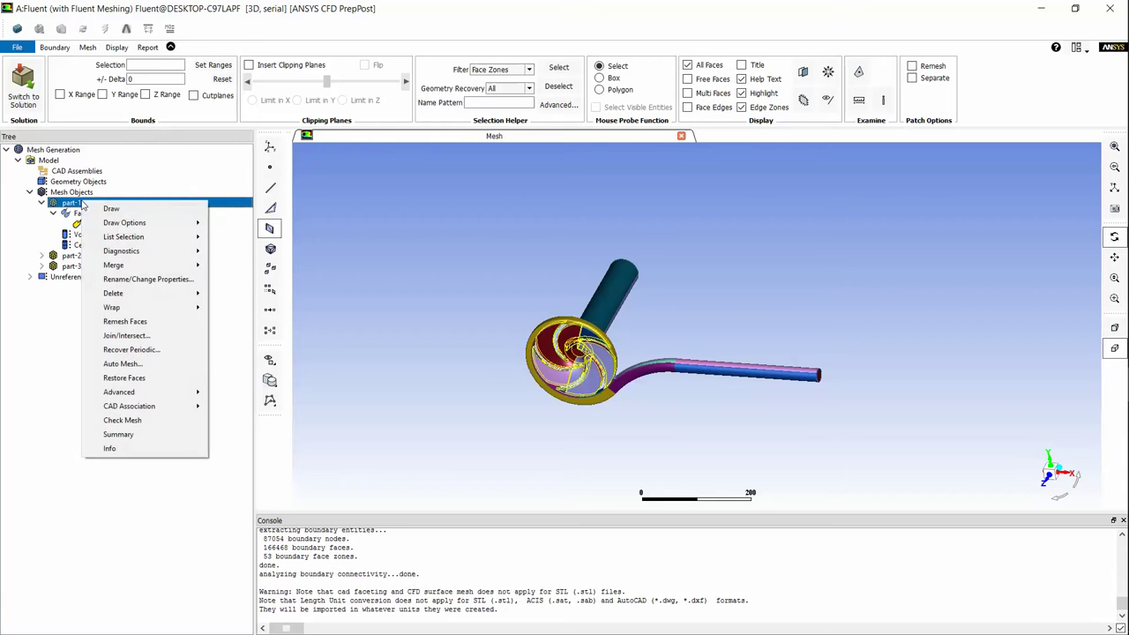
left_click(109, 209)
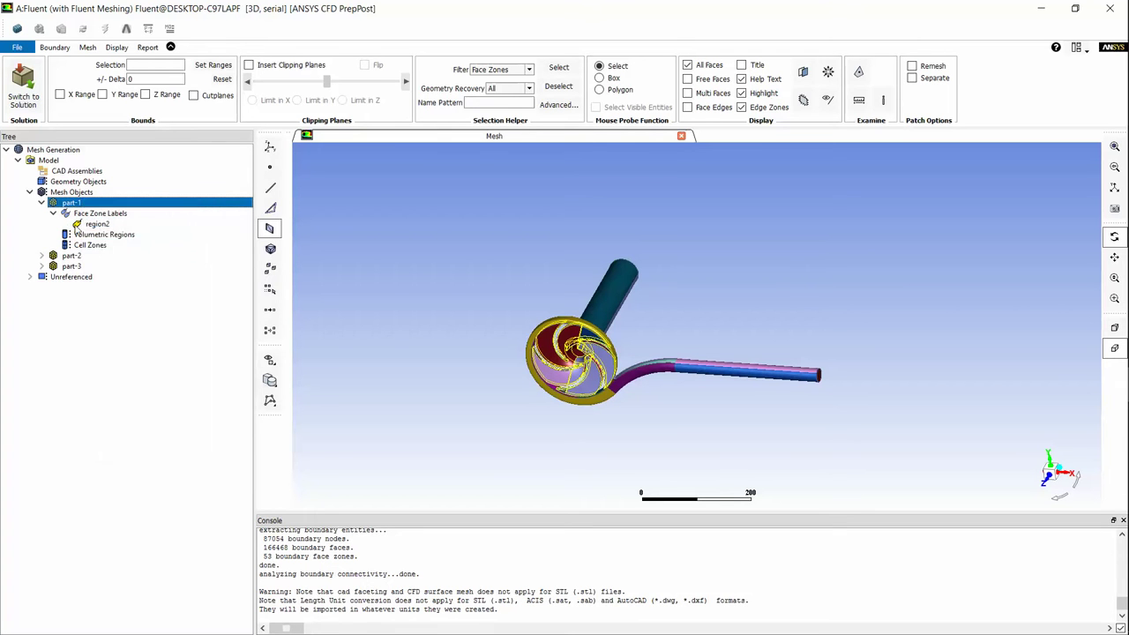
- Rename the face zone label region2 of part-1 as impeler
left_click(81, 225)
right_click(82, 225)
left_click(112, 317)
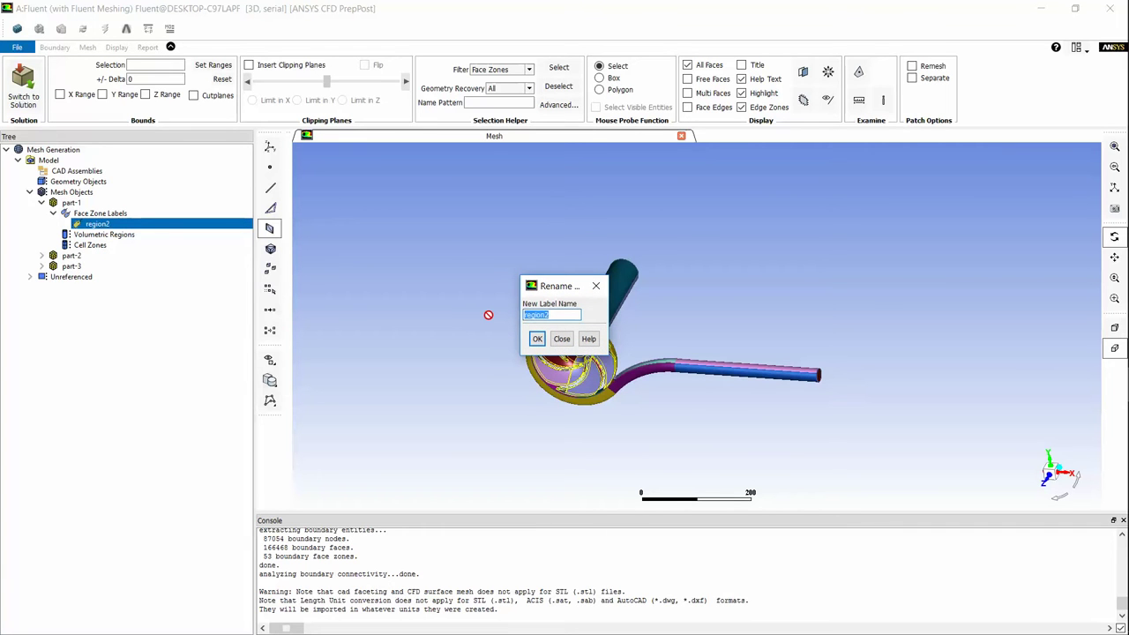
type("و")
type("ا")
type("impeler")
left_click(537, 340)
- Expand part-2 and rename its face zone label region356 as impelerpipeinlet
left_click(41, 255)
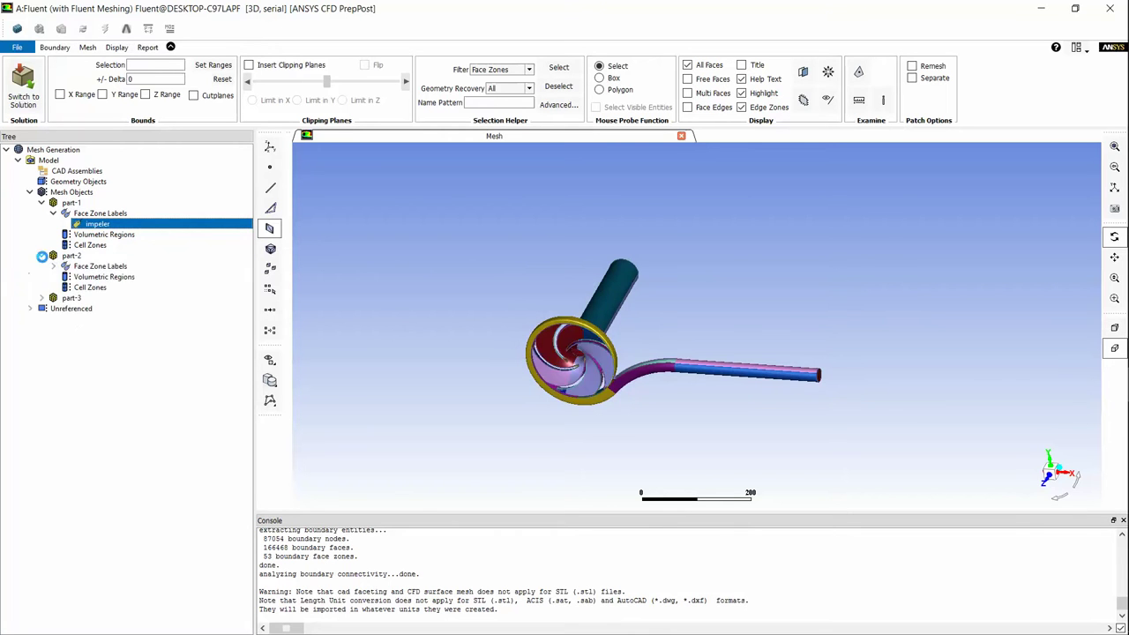
left_click(53, 265)
left_click(71, 255)
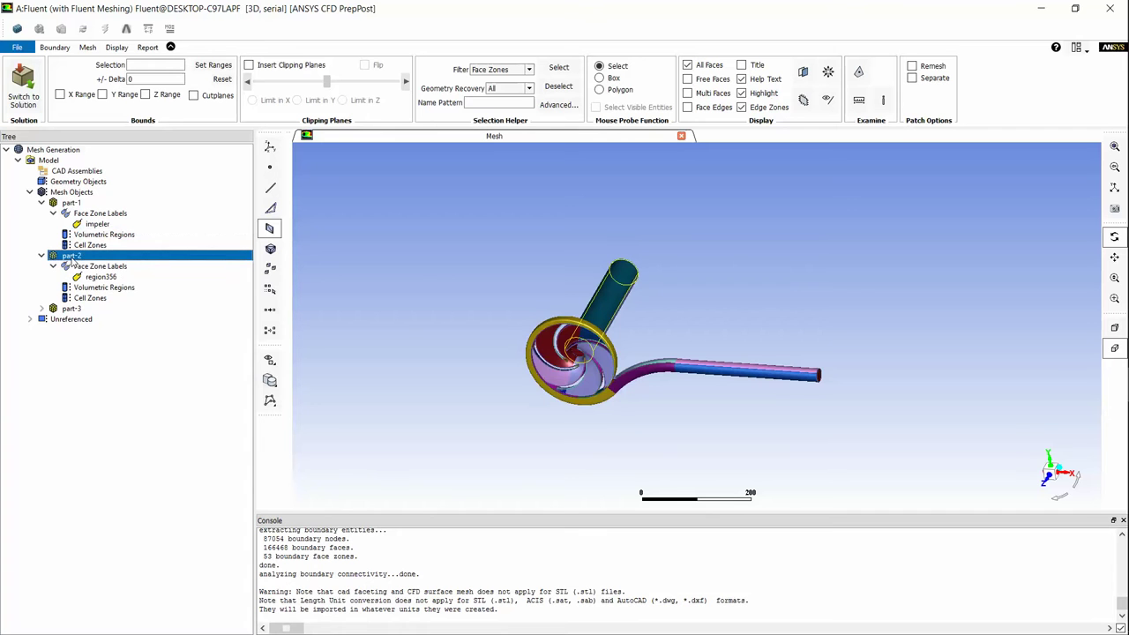
left_click(93, 277)
right_click(92, 277)
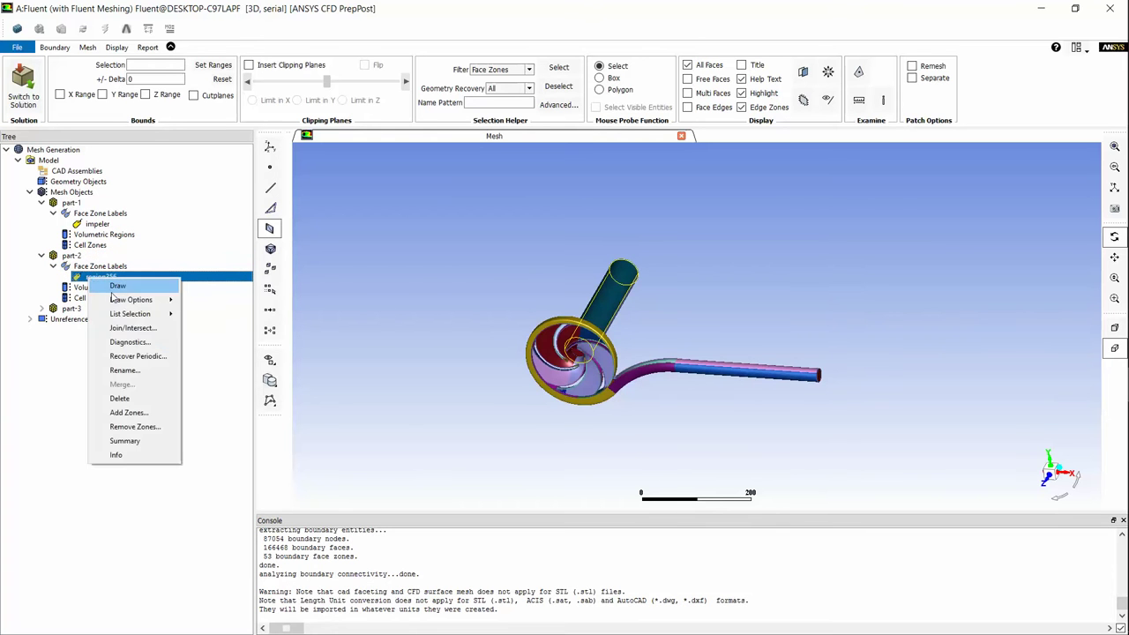
left_click(124, 370)
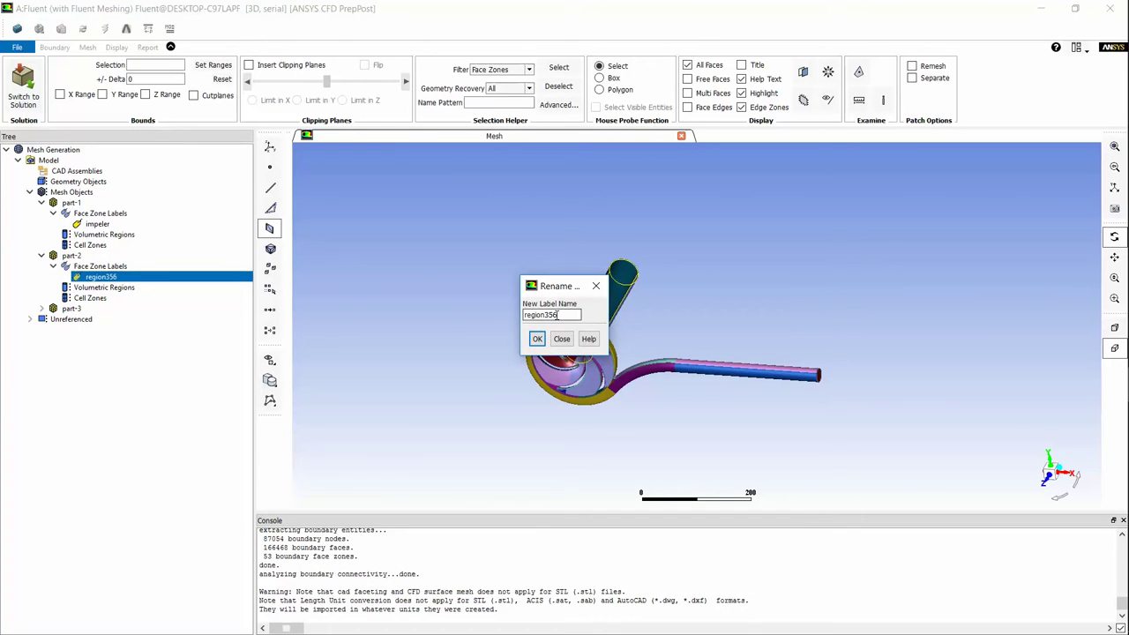
type("impelerpipeinlet")
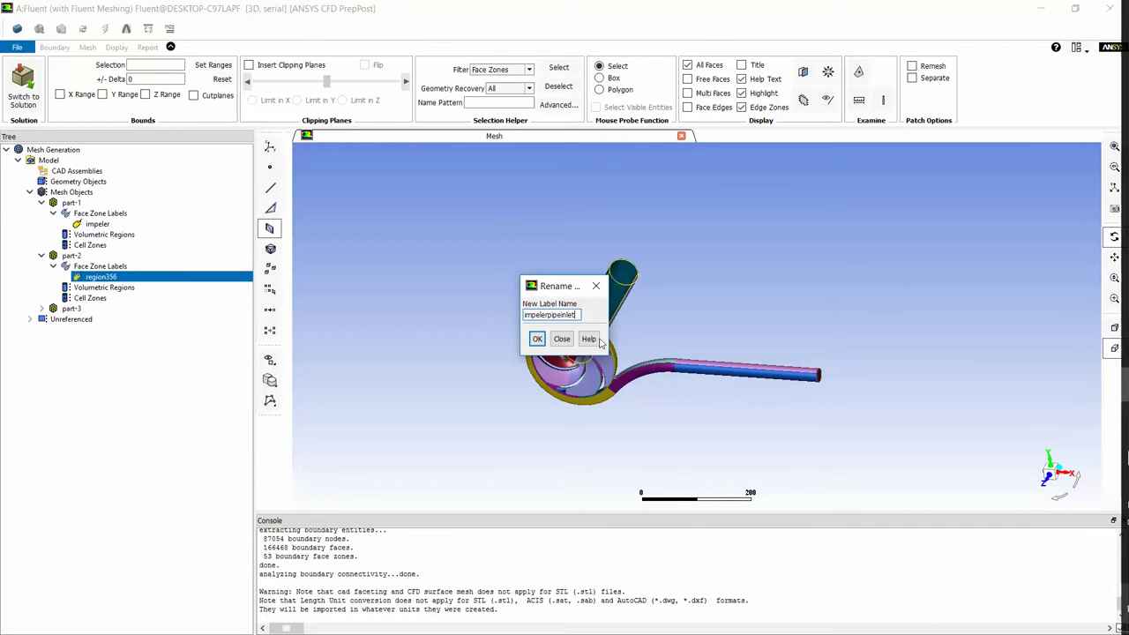
left_click(538, 340)
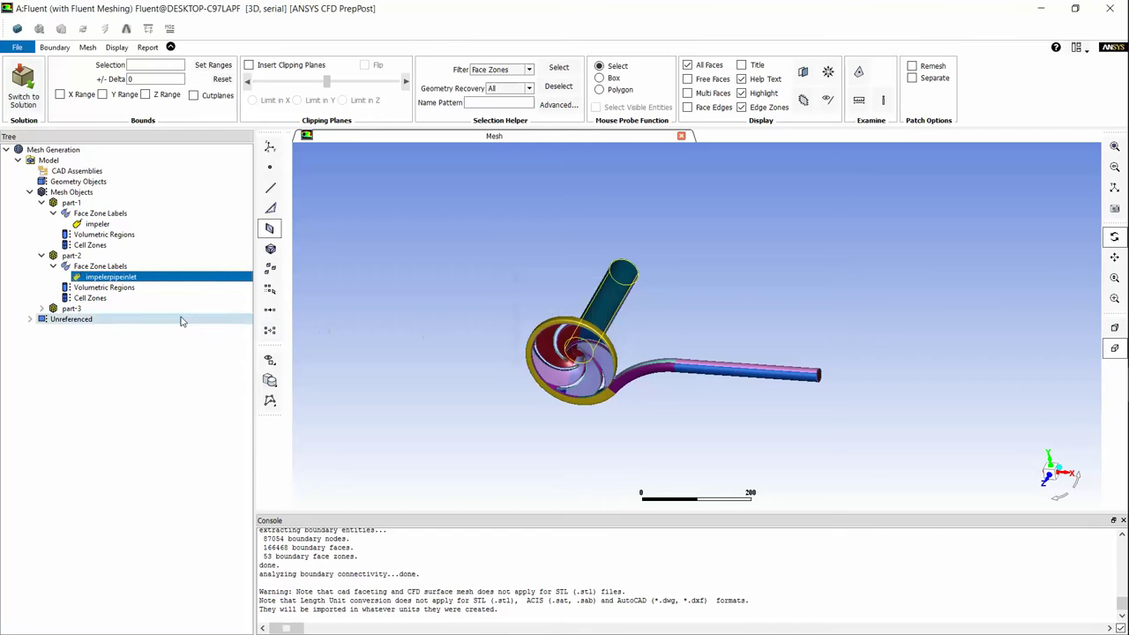
- Expand part-3 and rename its face zone label region393 as volute
left_click(57, 309)
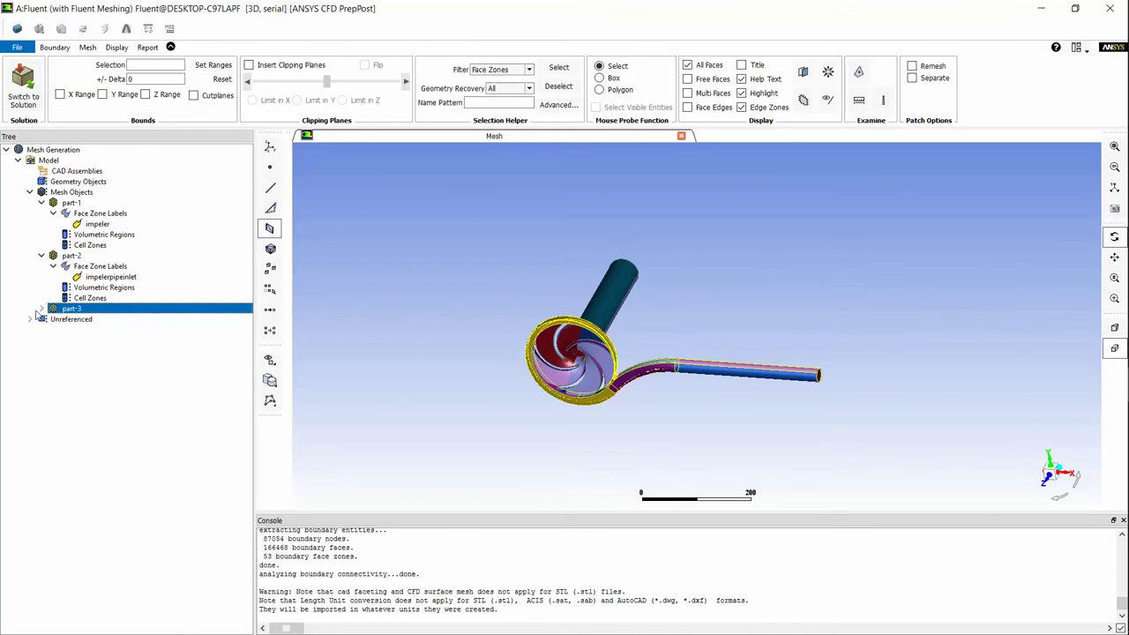
left_click(42, 308)
left_click(53, 319)
left_click(92, 330)
right_click(88, 330)
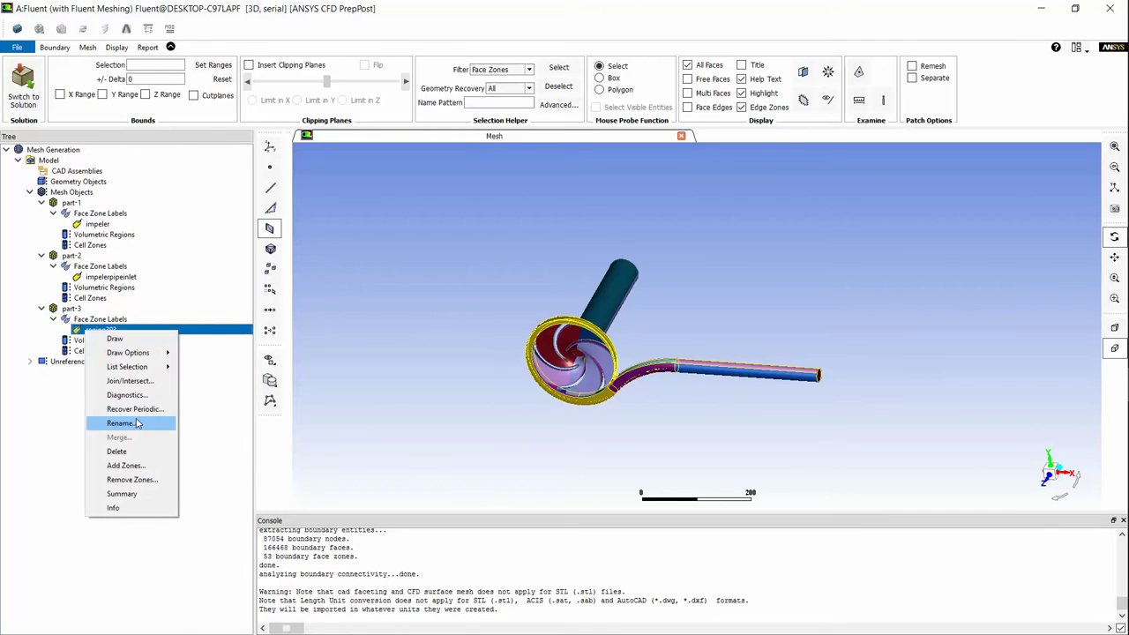
left_click(122, 423)
type("volu")
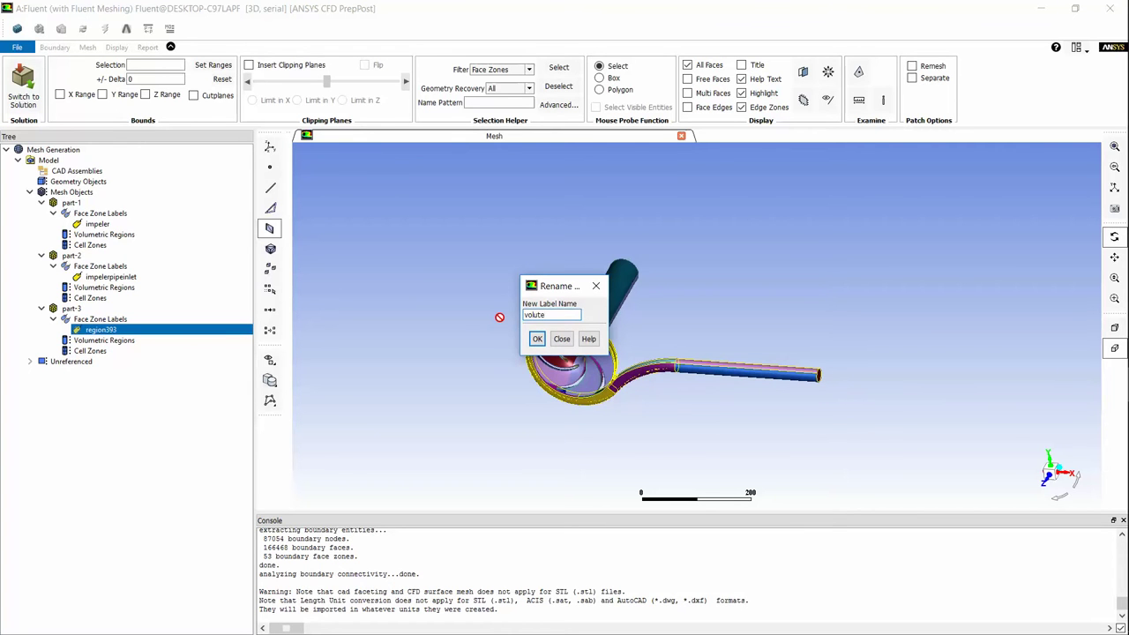
type("te")
left_click(537, 340)
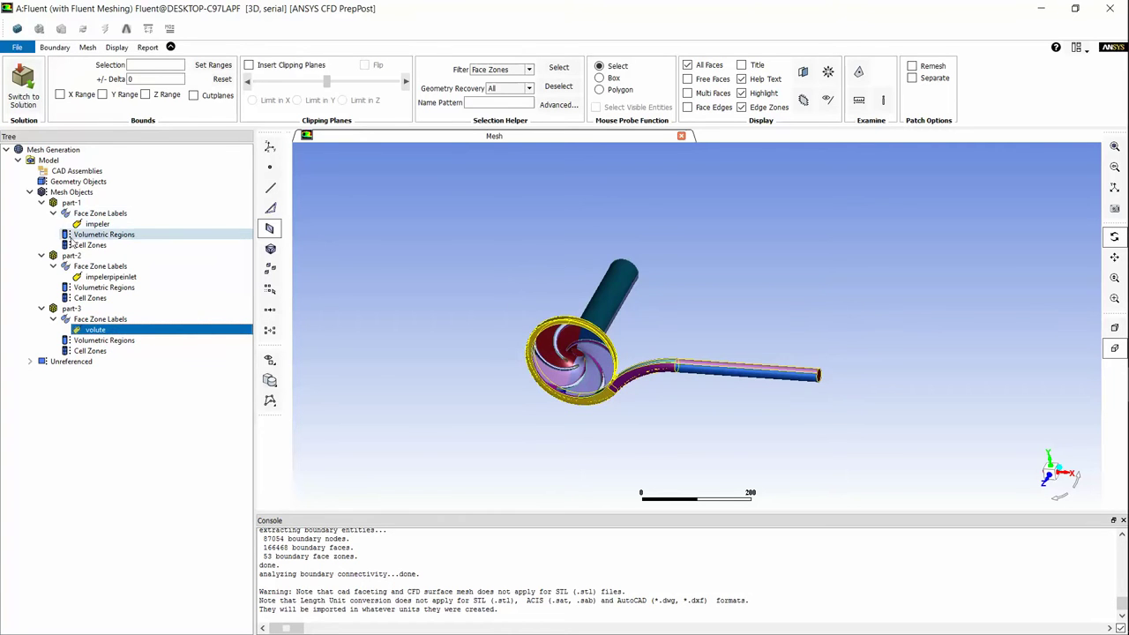
- Show the face edges, compute the volumetric regions of part-1 and expand them
left_click(97, 235)
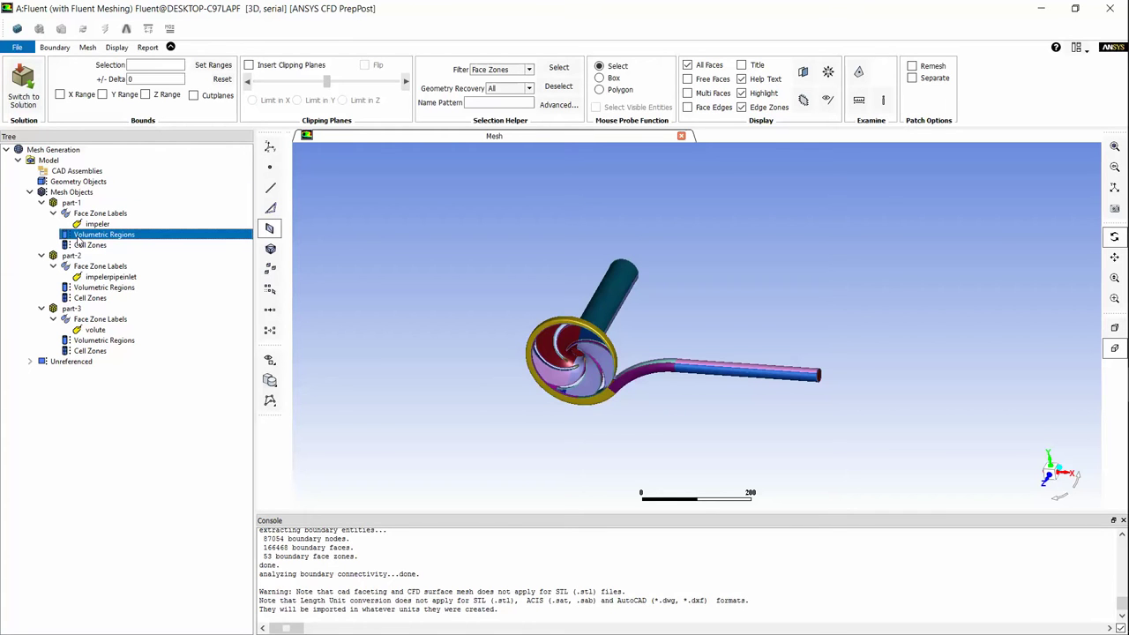
left_click(688, 106)
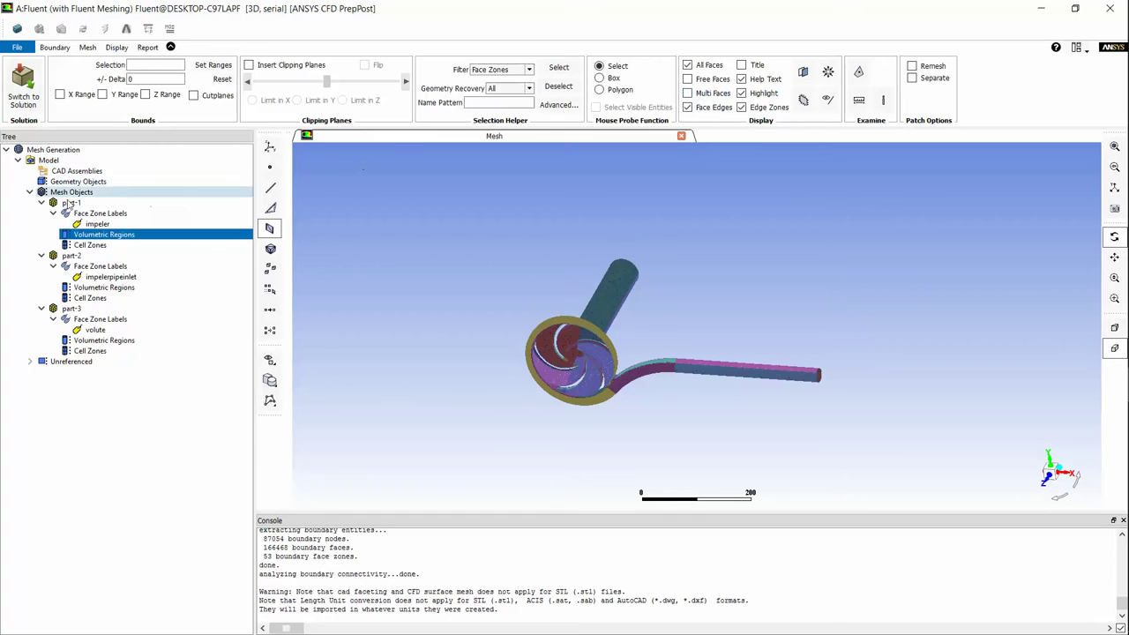
right_click(88, 227)
right_click(83, 235)
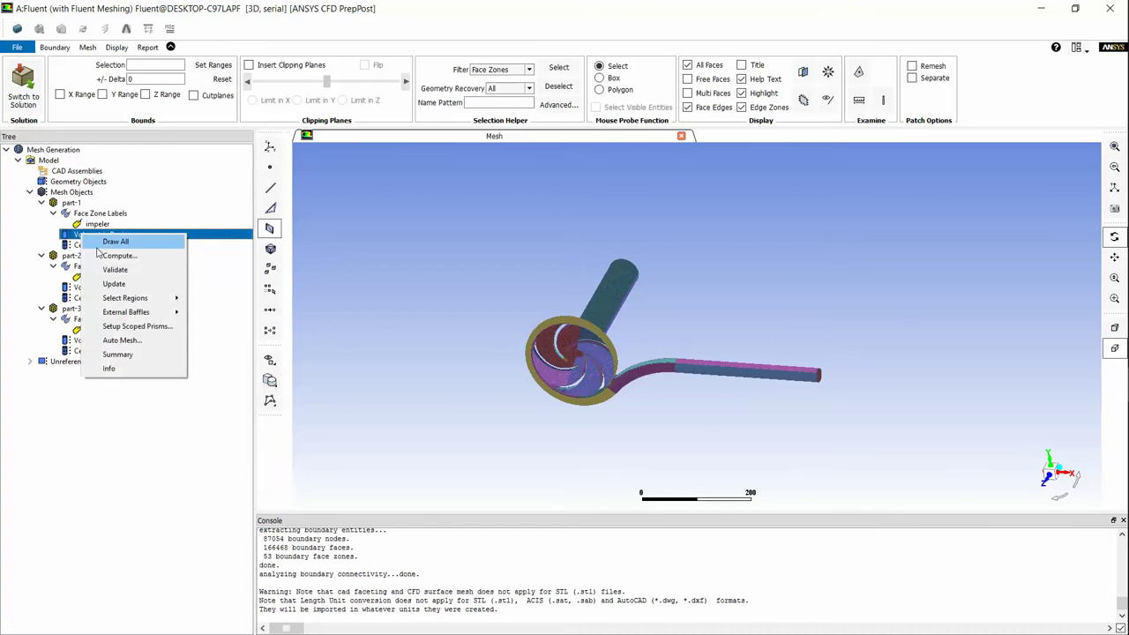
left_click(117, 256)
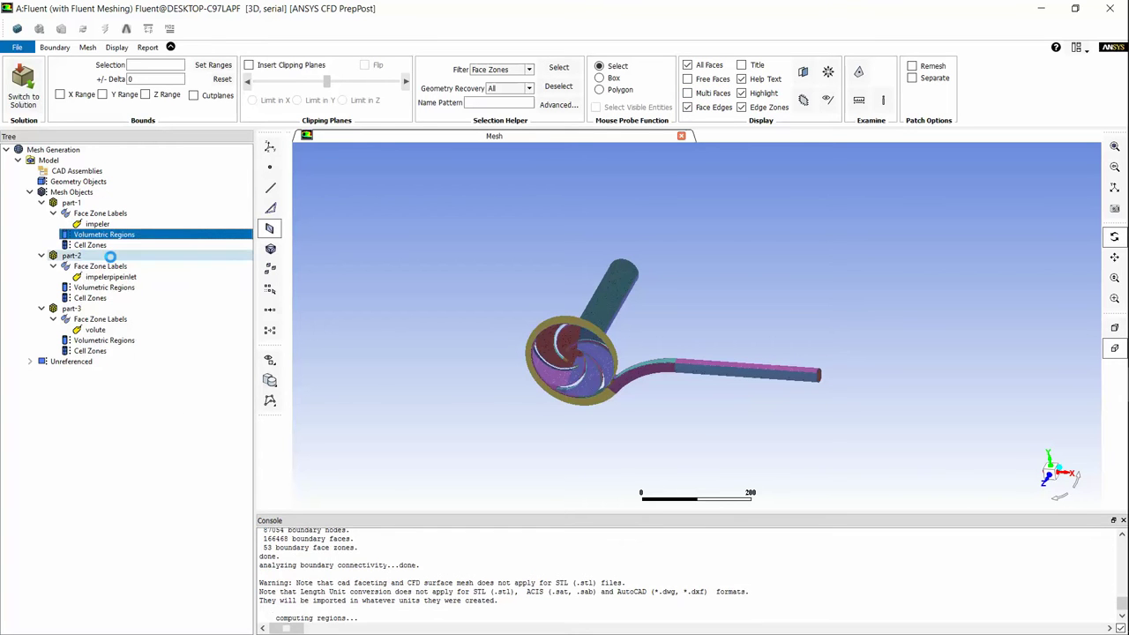
left_click(54, 234)
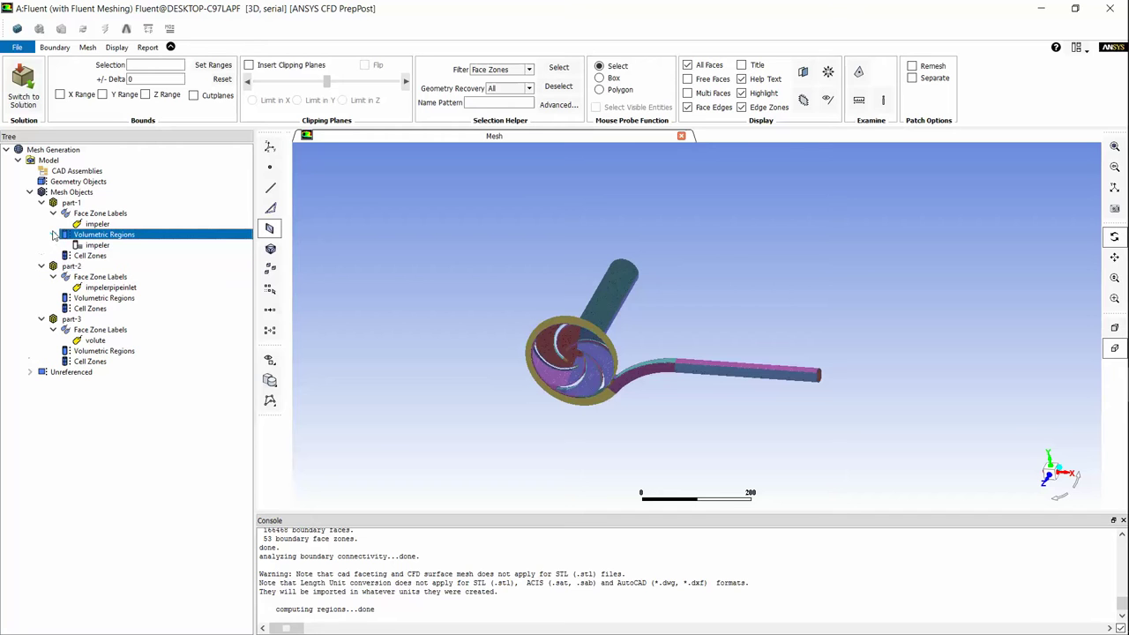
- Change the type of part-1's impeler volumetric region to fluid
left_click(88, 247)
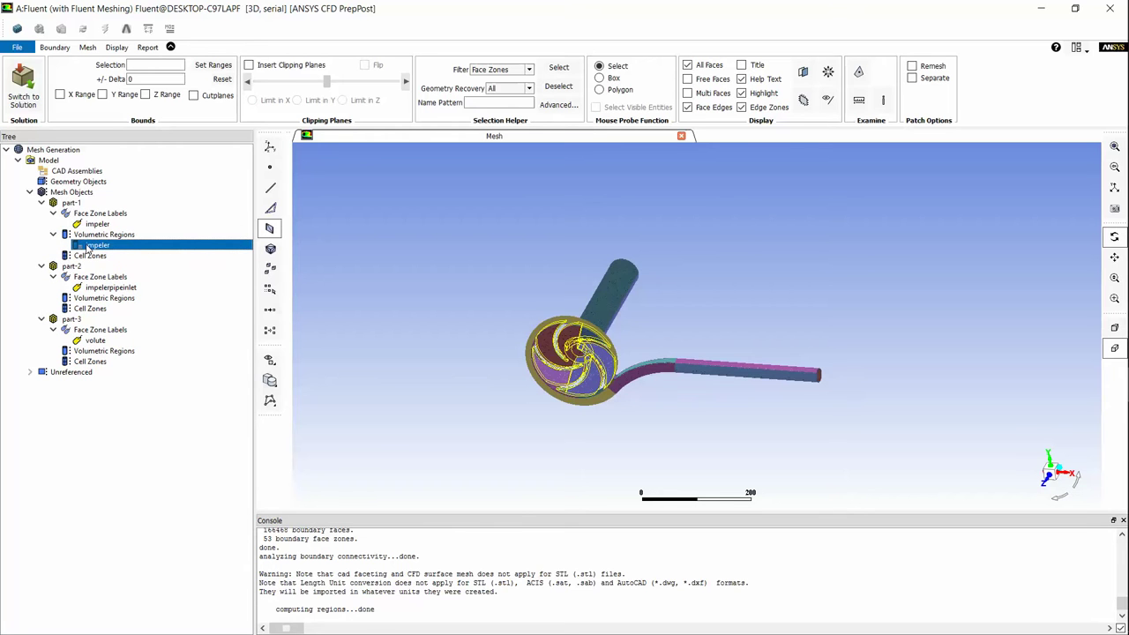
right_click(87, 249)
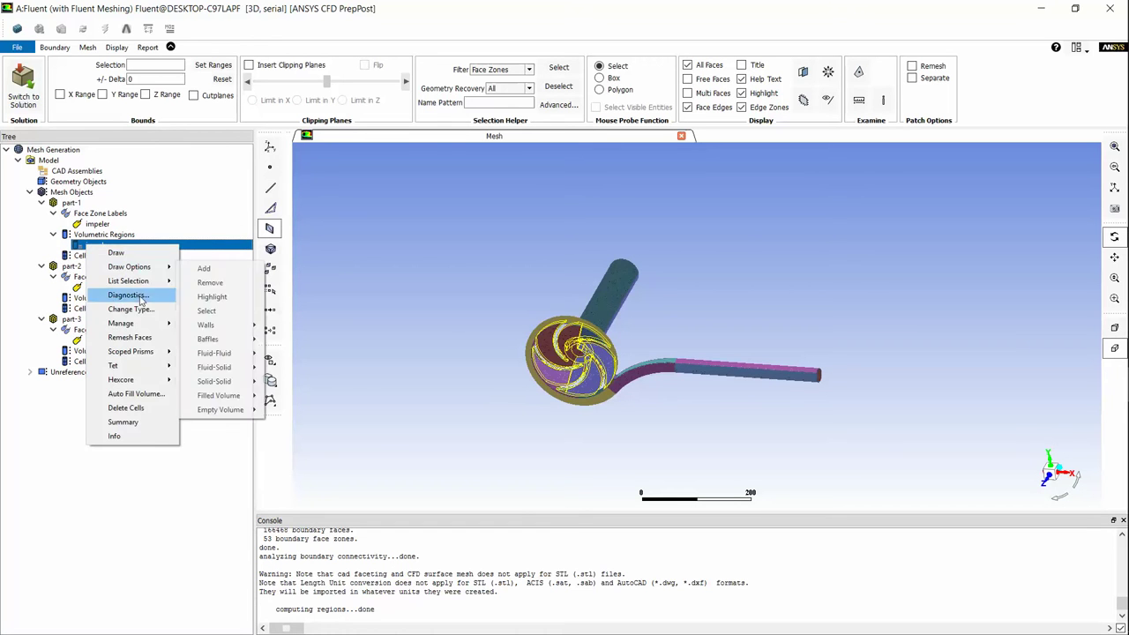
left_click(144, 311)
left_click(561, 316)
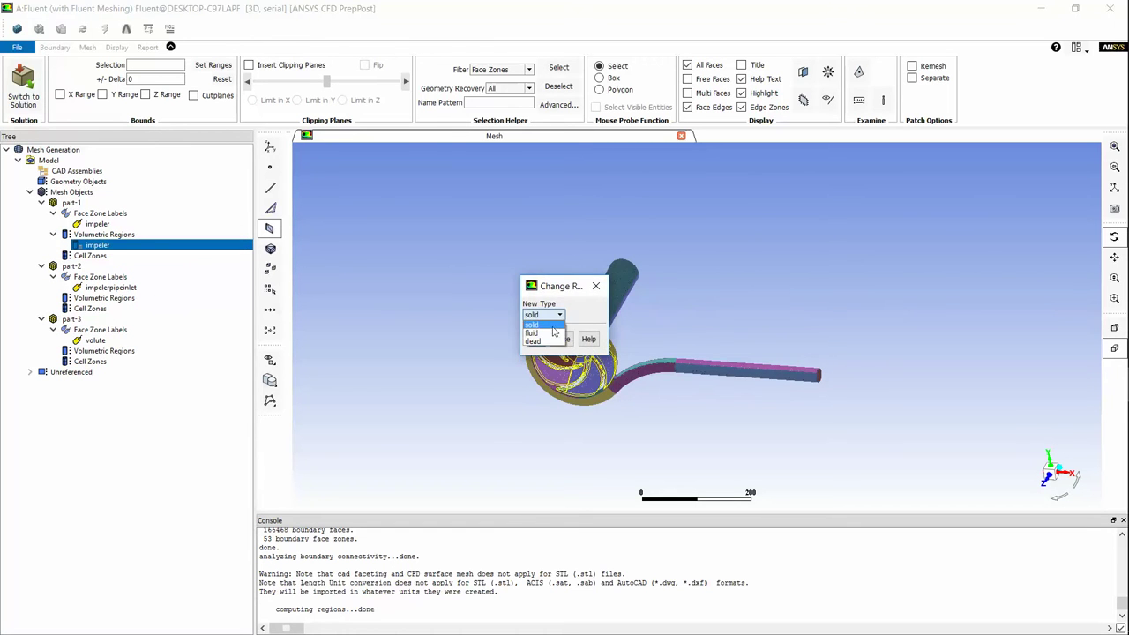
left_click(551, 335)
left_click(537, 340)
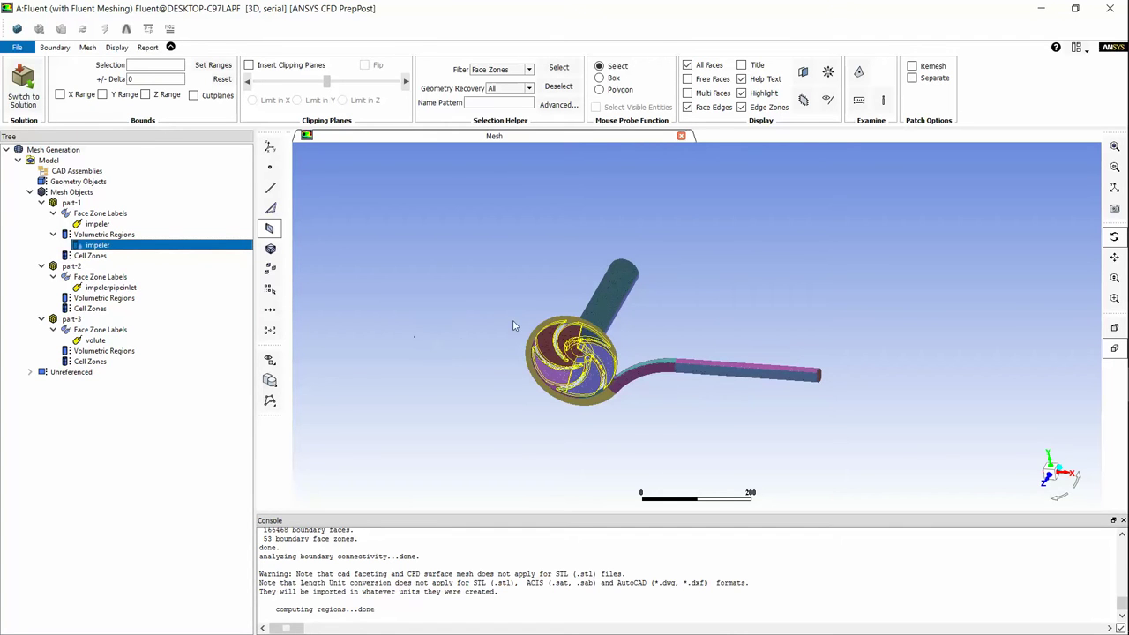
- Inspect the surface mesh on the impeller and volute up close, comparing it with face edges hidden and shown
left_click_drag(509, 314, 582, 212)
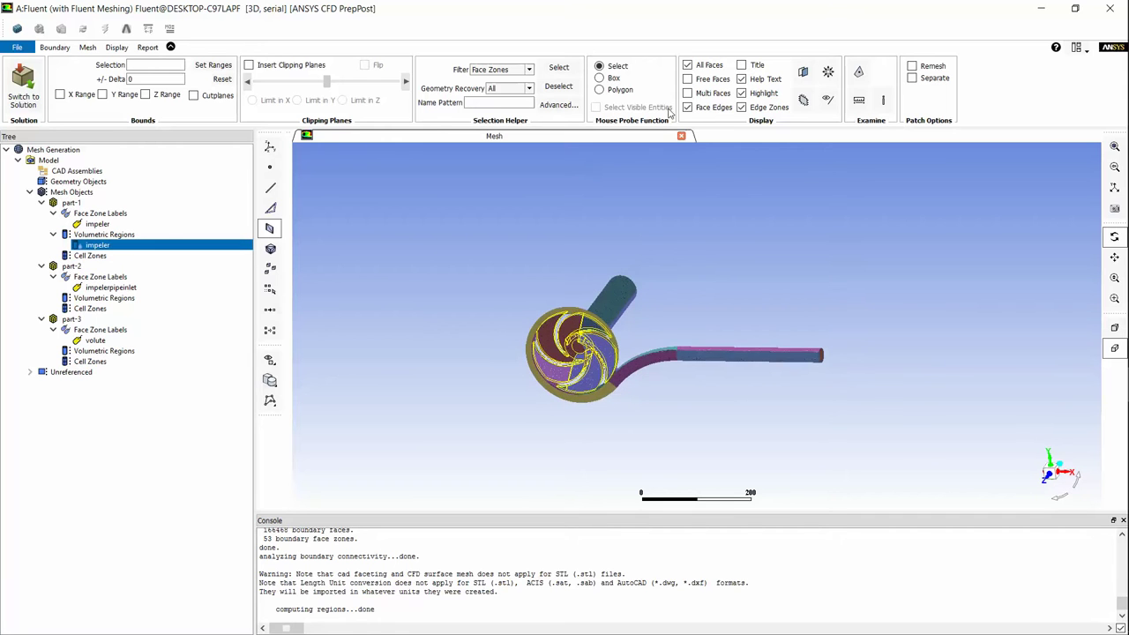
left_click(688, 107)
left_click(688, 107)
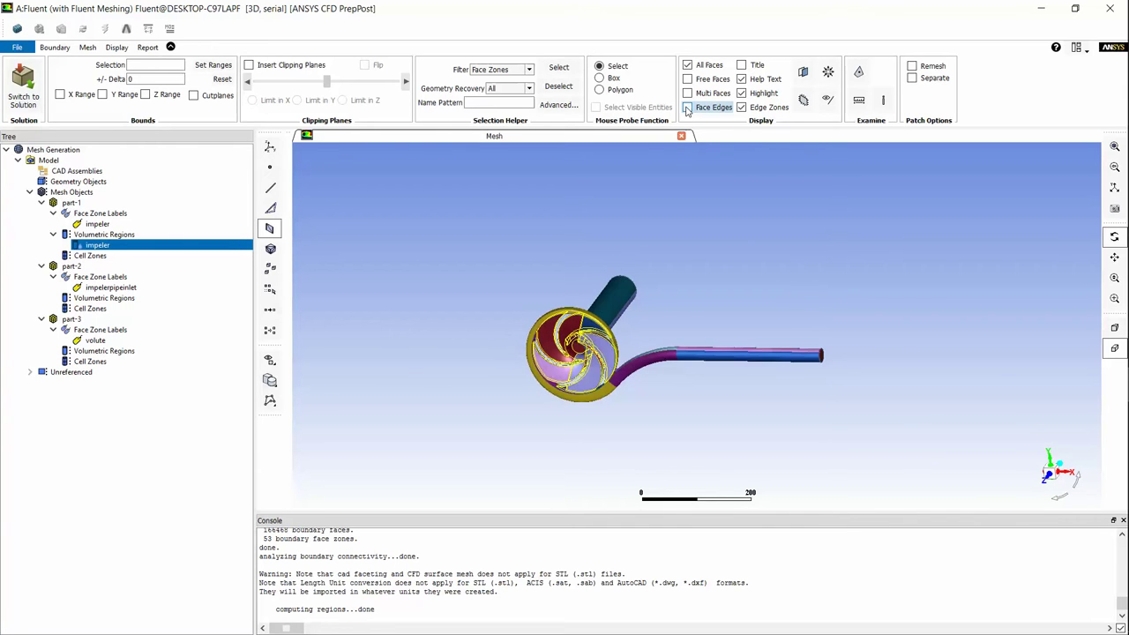
left_click(688, 107)
left_click(688, 107)
middle_click_drag(525, 304, 571, 353)
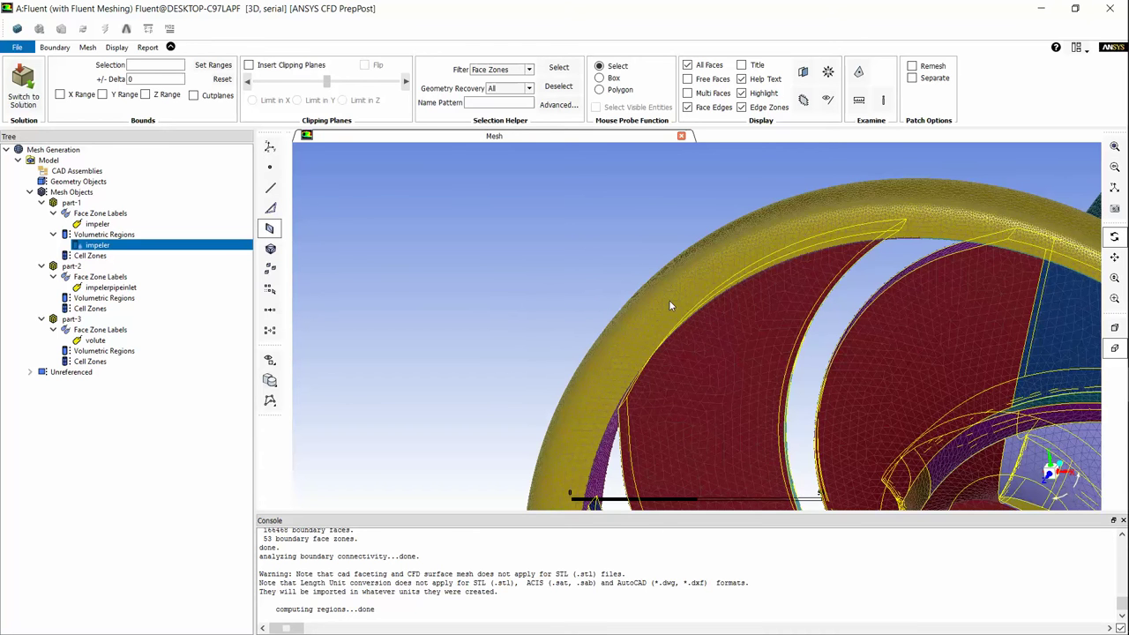
left_click(688, 107)
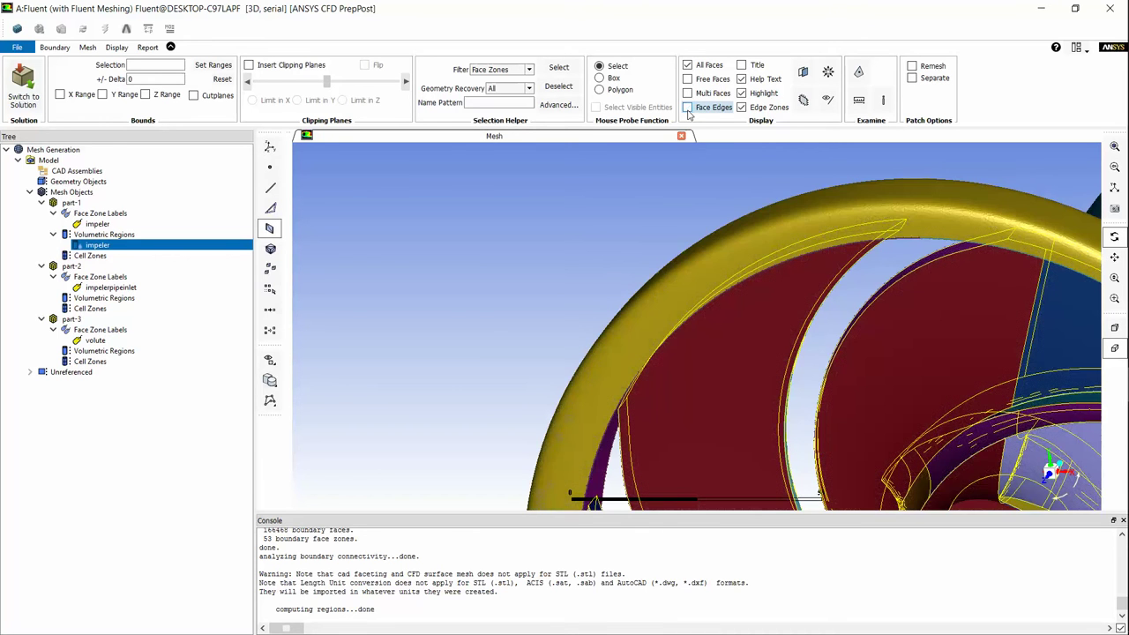
left_click(688, 108)
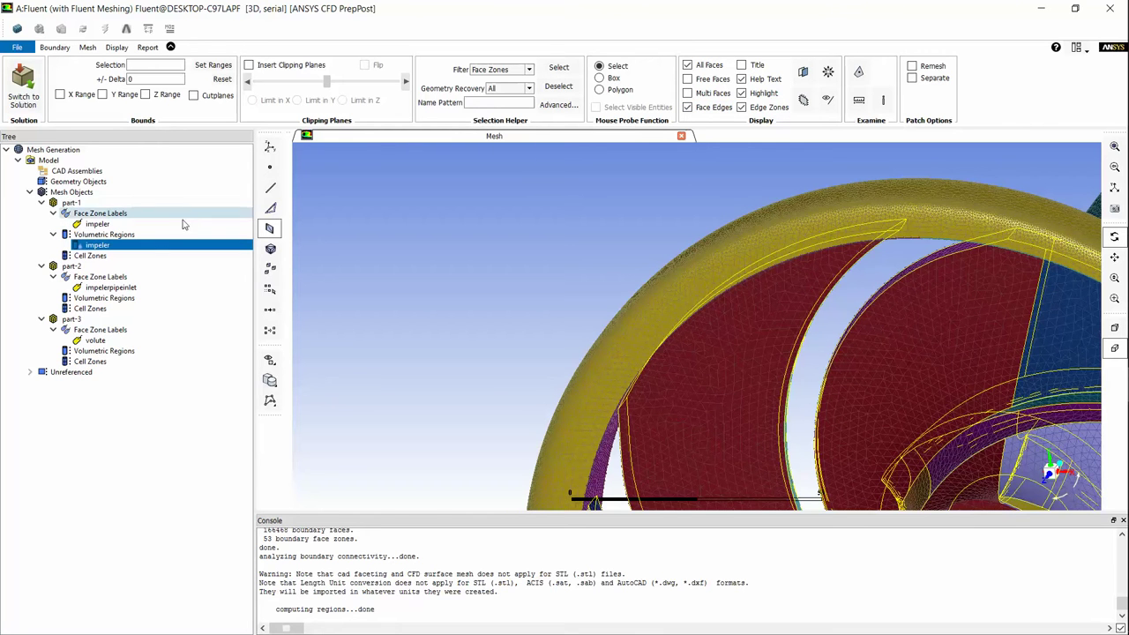
- Compute the volumetric regions of part-2 and expand them
left_click(74, 300)
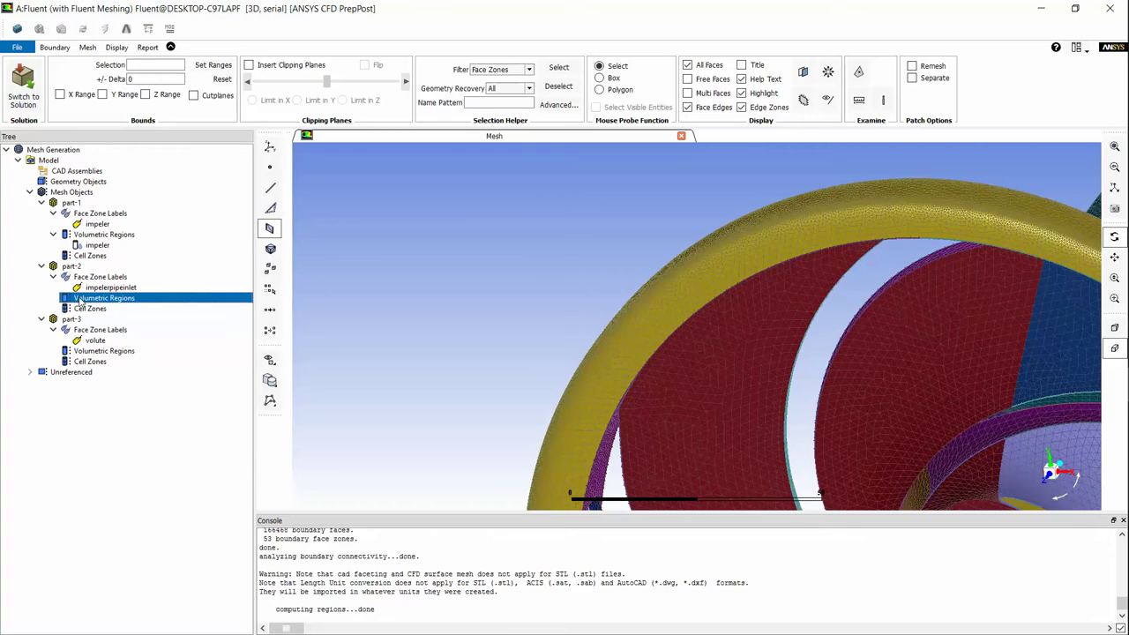
right_click(79, 303)
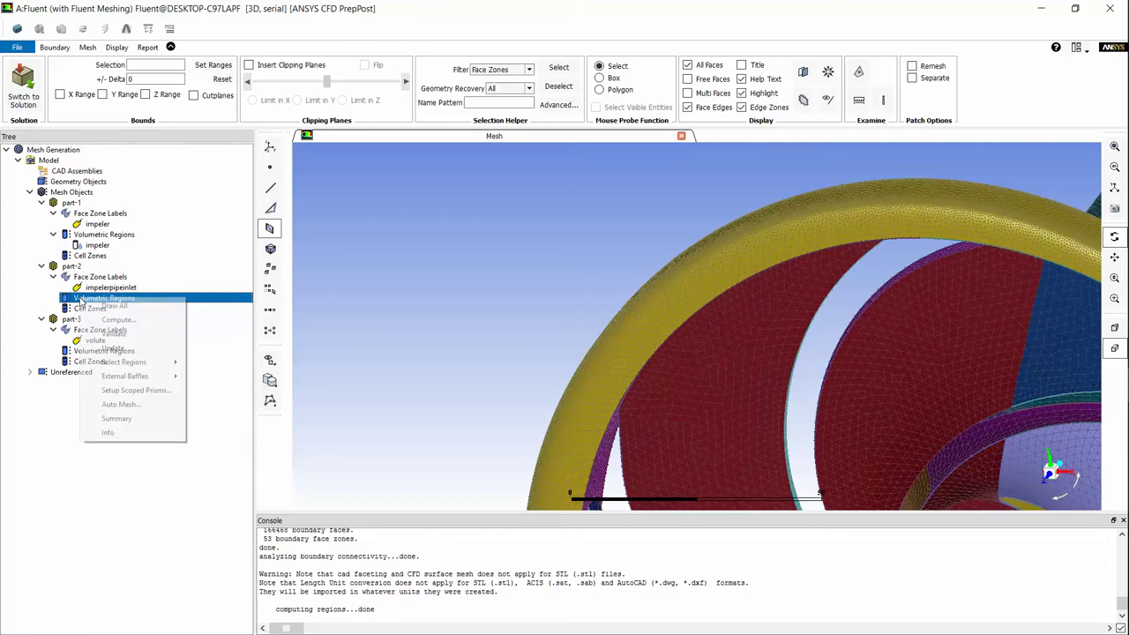
left_click(85, 314)
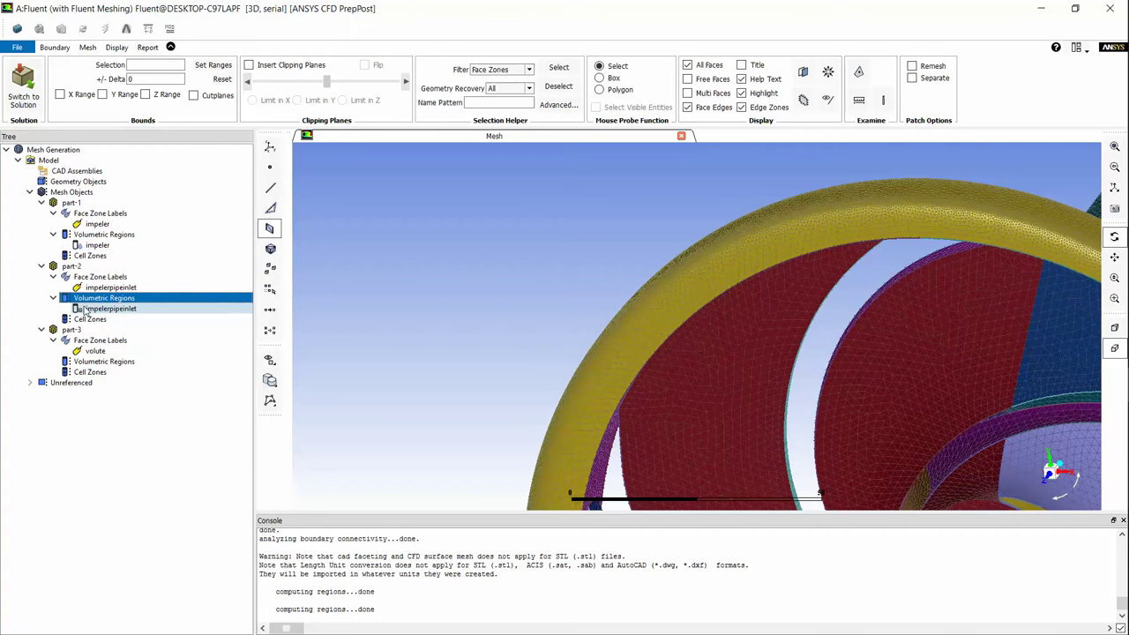
- Change the type of part-2's impelerpipeinlet volumetric region to fluid
left_click(84, 310)
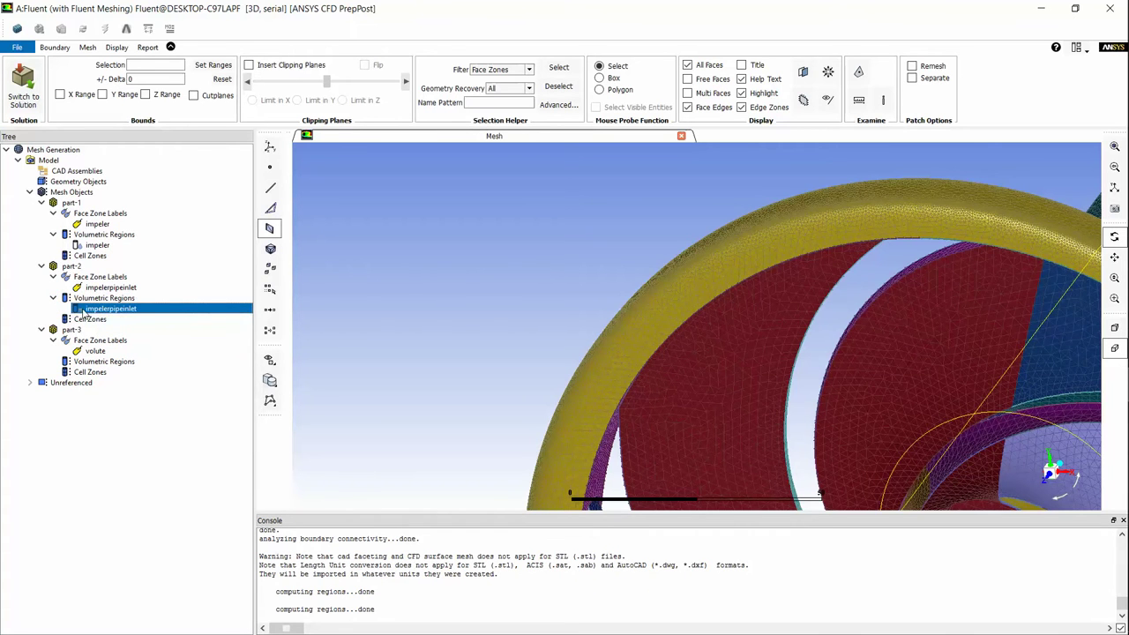
right_click(81, 311)
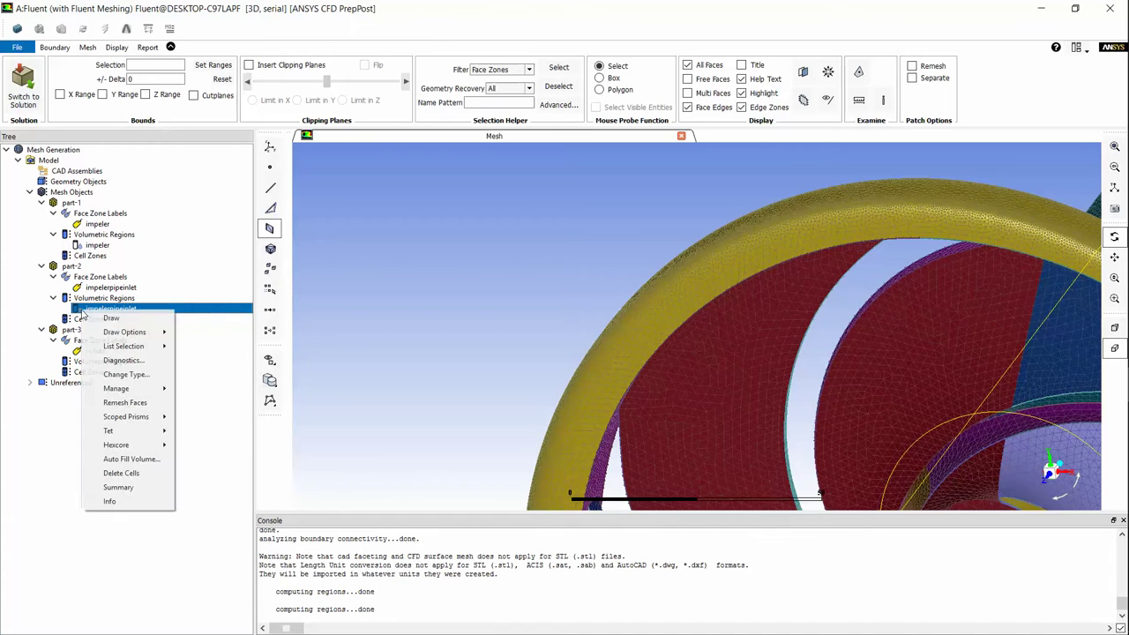
left_click(101, 373)
left_click(543, 315)
left_click(537, 334)
left_click(537, 340)
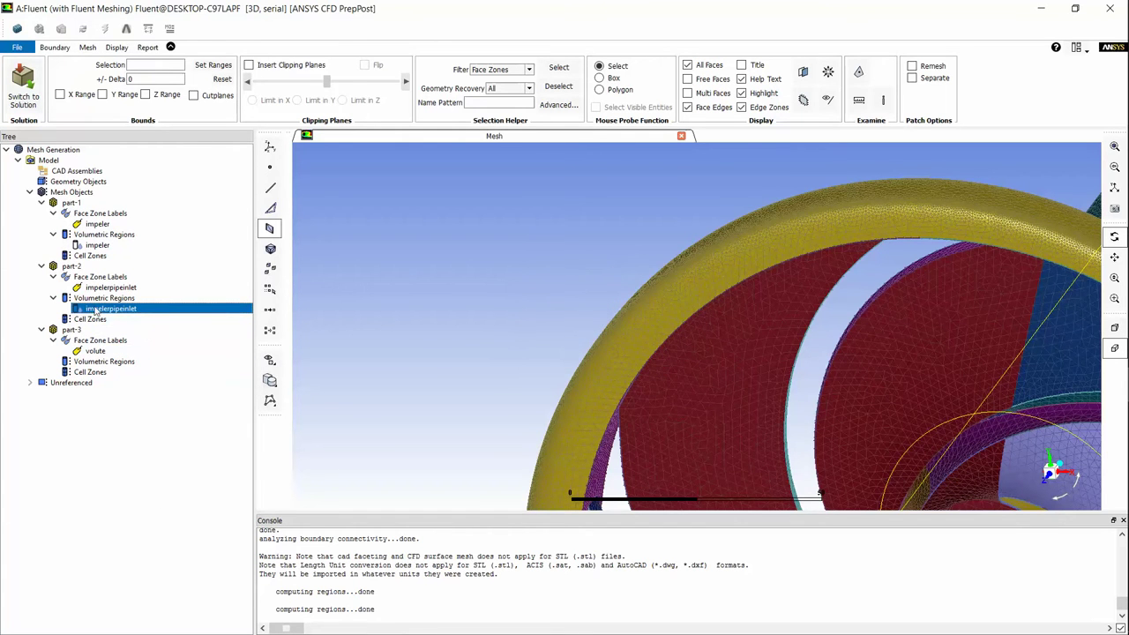
- Compute the volumetric regions of part-3 and expand them
left_click(94, 362)
right_click(88, 362)
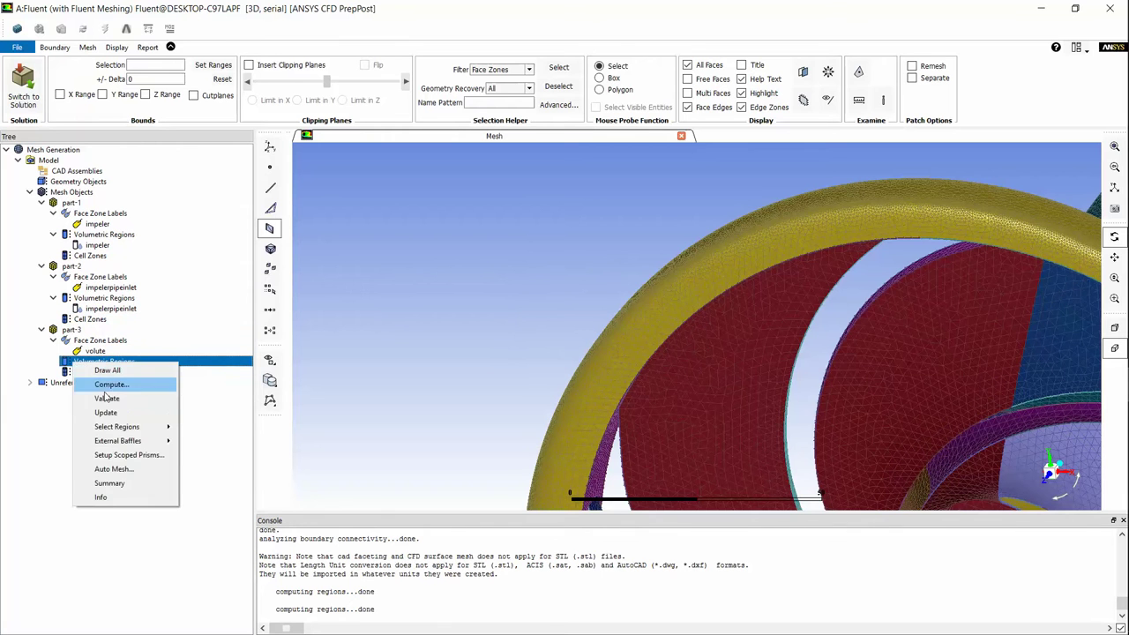
left_click(110, 385)
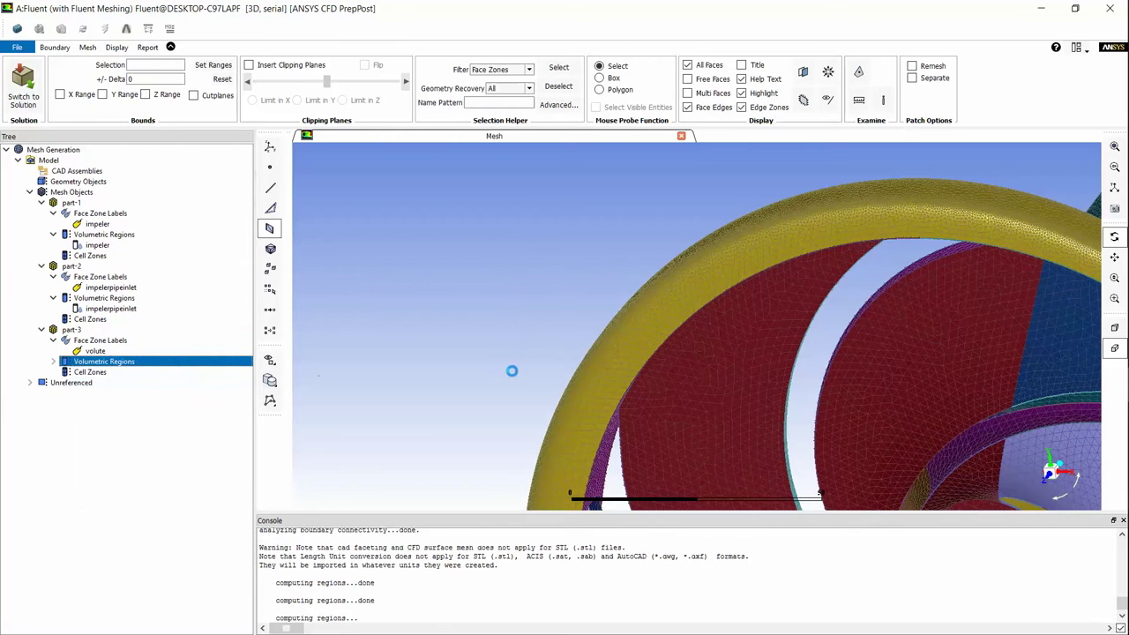
left_click(52, 362)
- Change the type of part-3's volute volumetric region to fluid
left_click(96, 371)
right_click(103, 375)
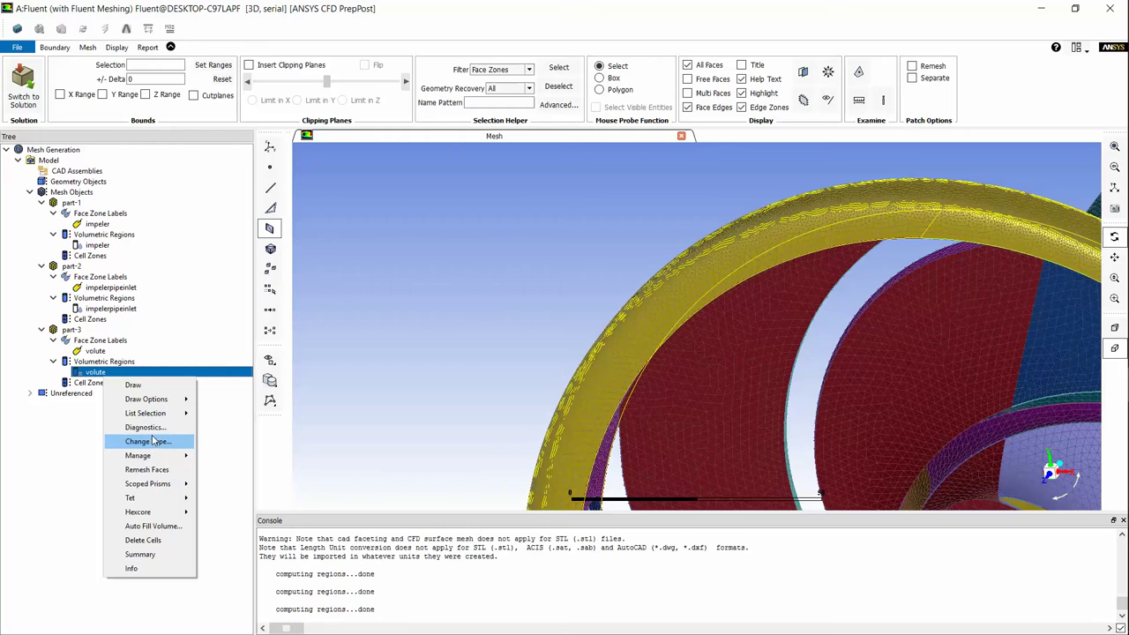
left_click(148, 441)
left_click(552, 315)
left_click(537, 341)
left_click(537, 340)
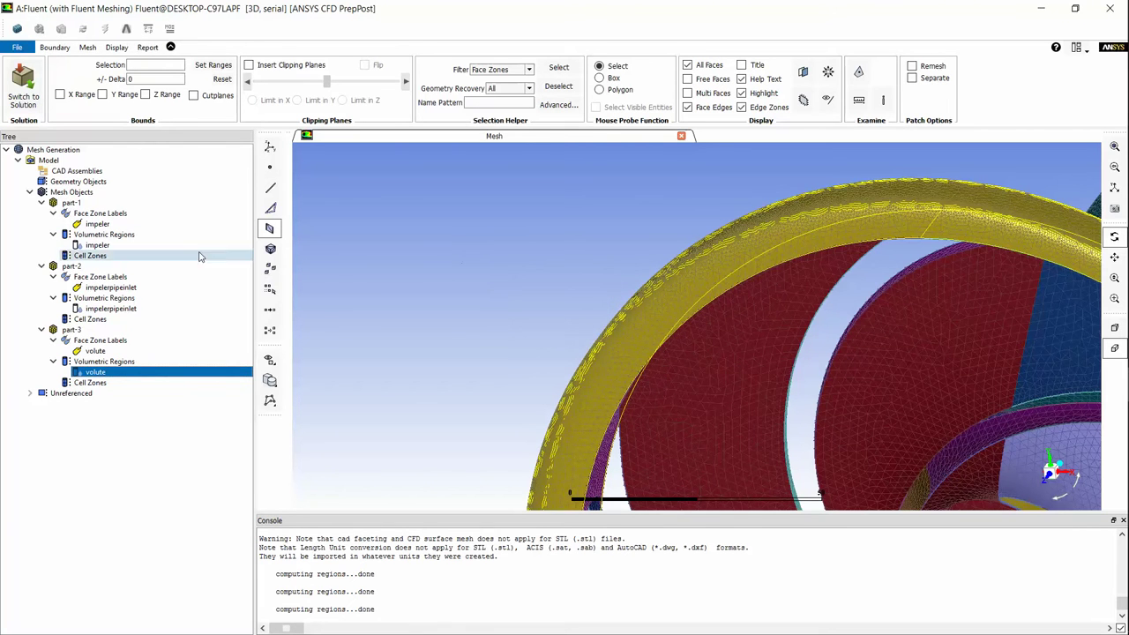
- Draw only part-1 and turn the impeller around to show the ring-shaped face at its centre
left_click(109, 203)
right_click(113, 206)
left_click(134, 210)
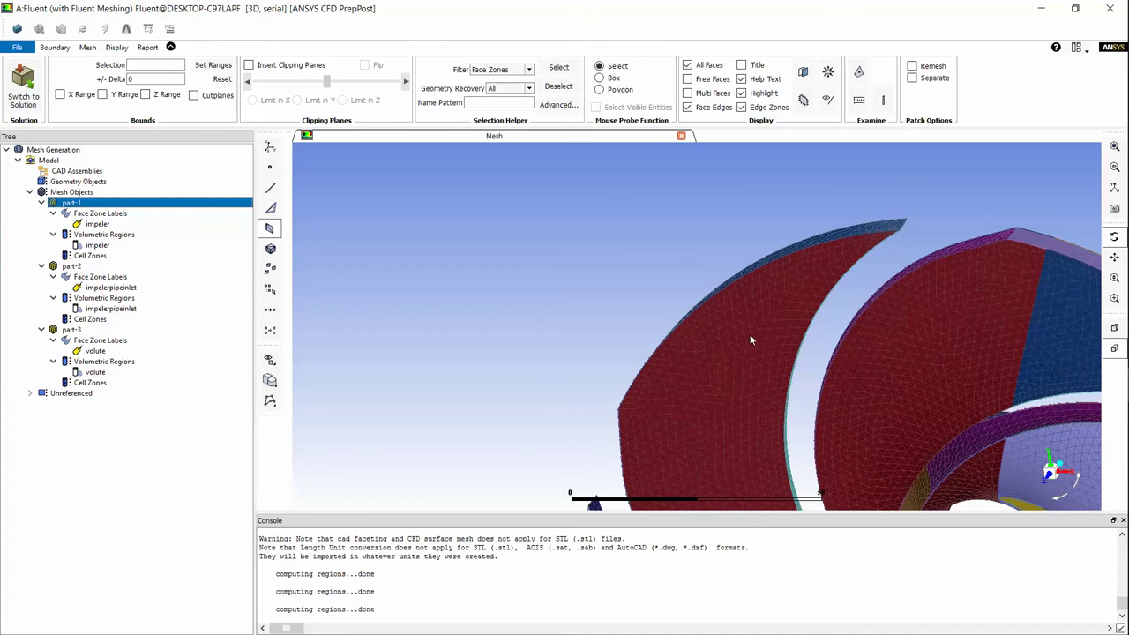
middle_click_drag(651, 312, 838, 417)
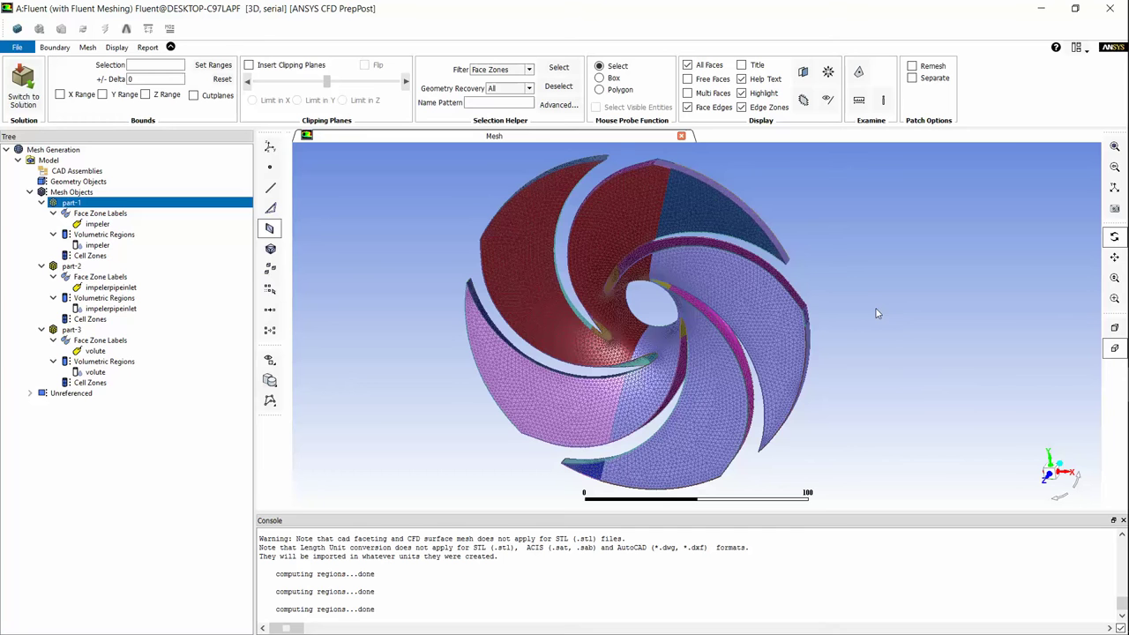
left_click_drag(881, 324, 617, 344)
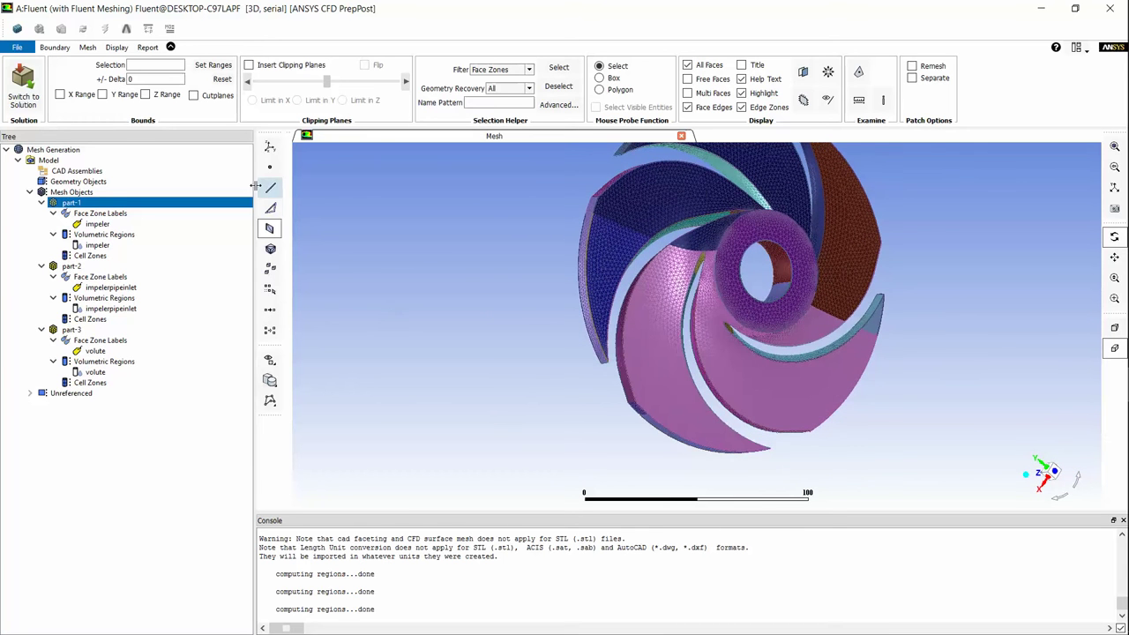
- Select the ring-shaped face zone at the impeller's centre and enter impelerinlet as its new zone name
left_click(271, 229)
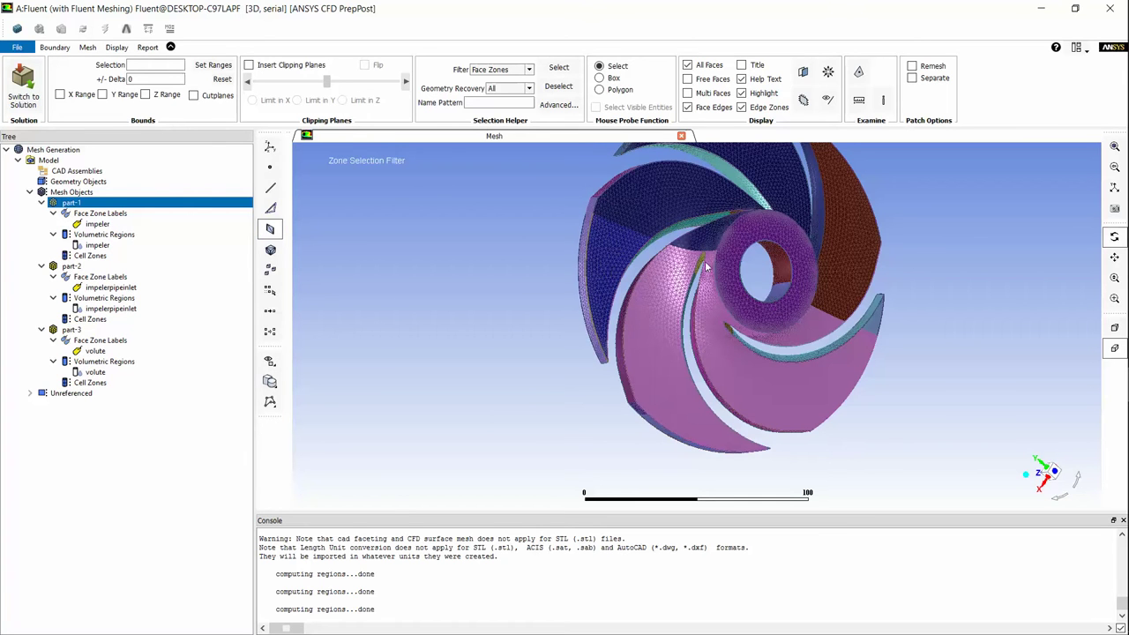
left_click(732, 260)
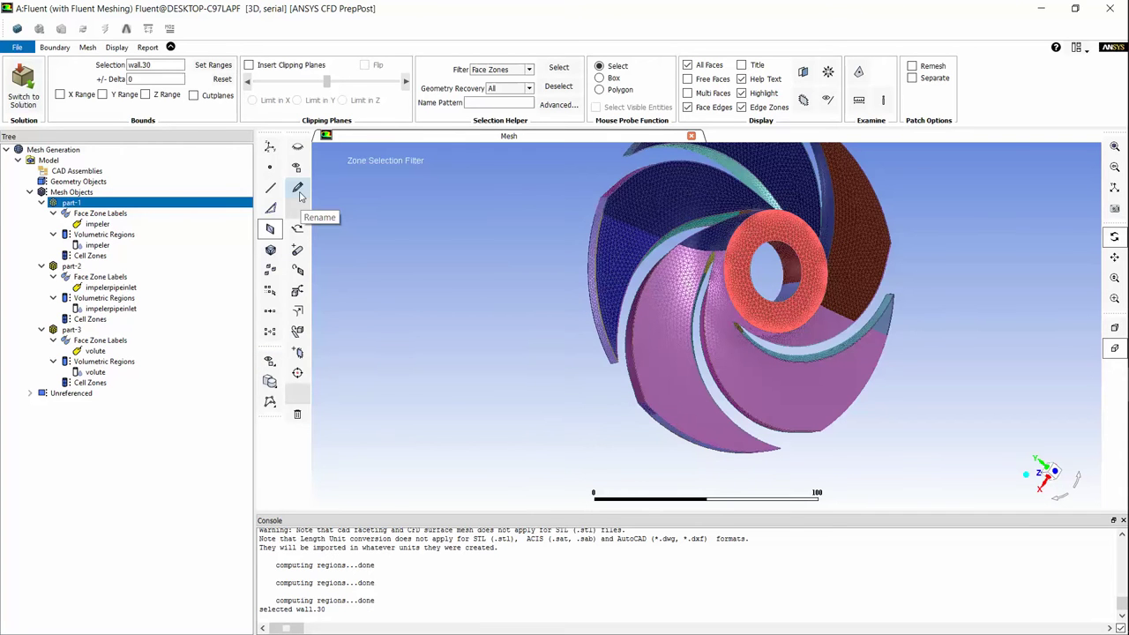
left_click(299, 196)
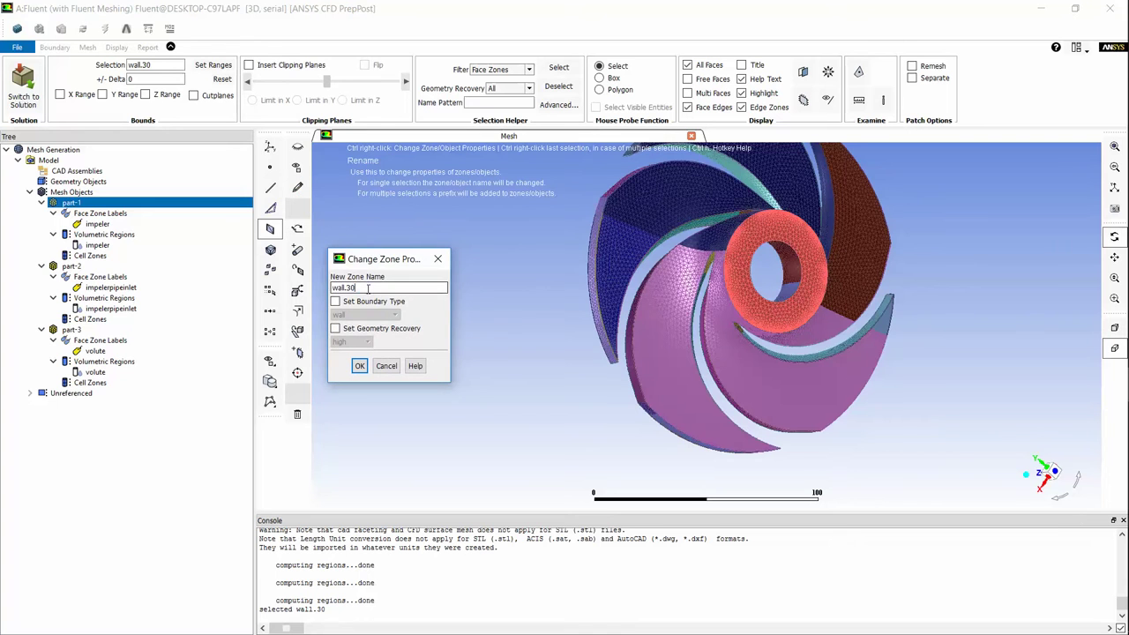
type("impelerin")
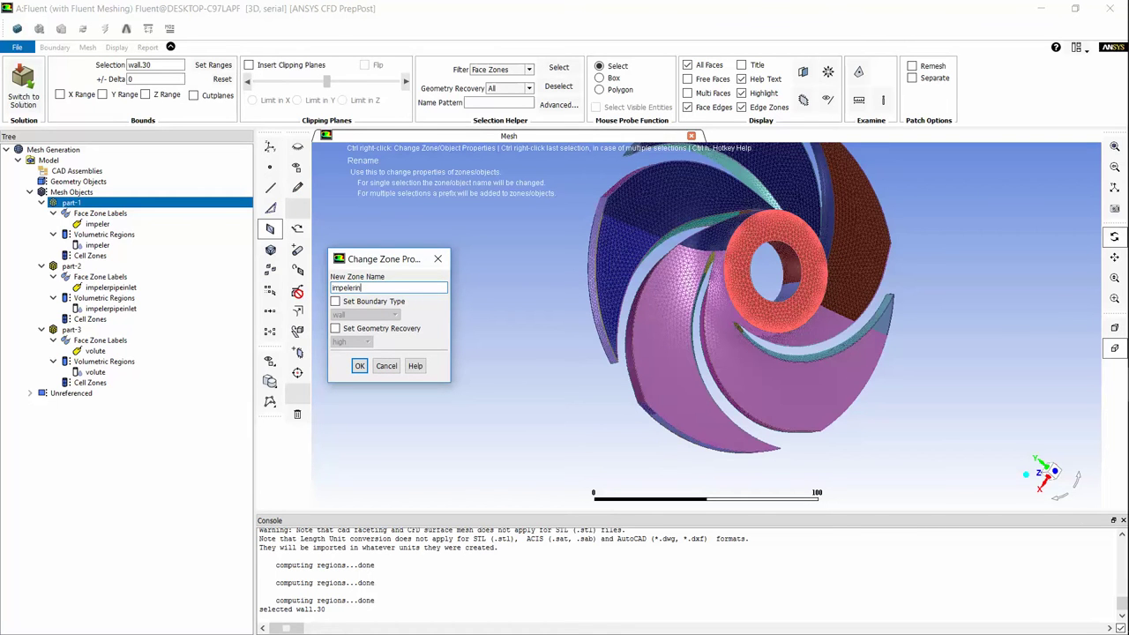
type("let")
left_click(335, 302)
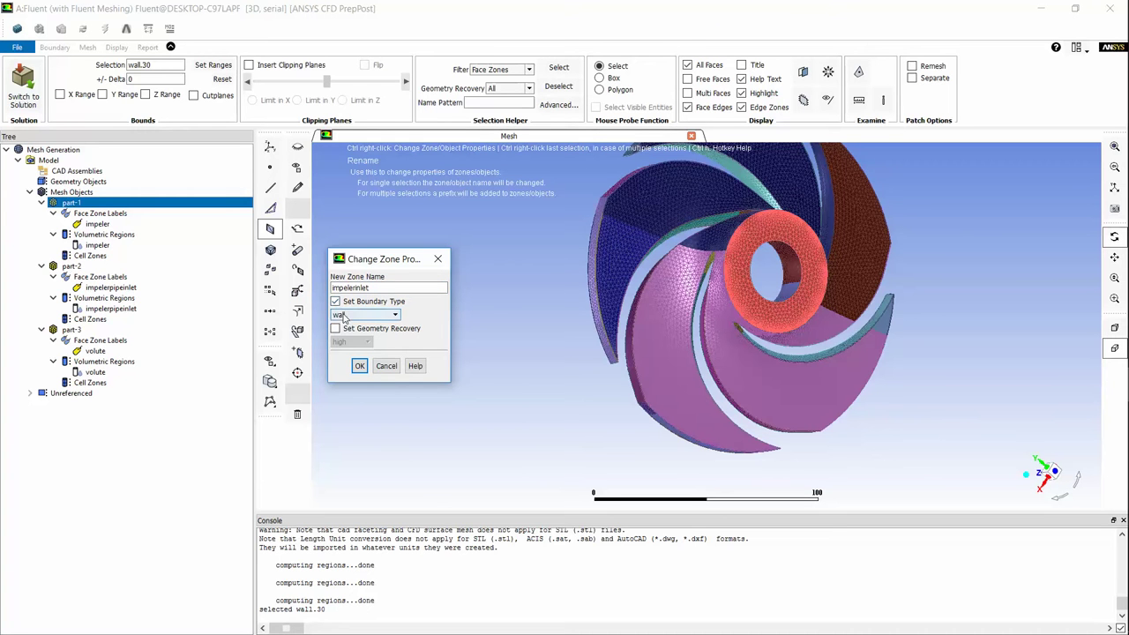
left_click(344, 315)
scroll(348, 361, "up", 5)
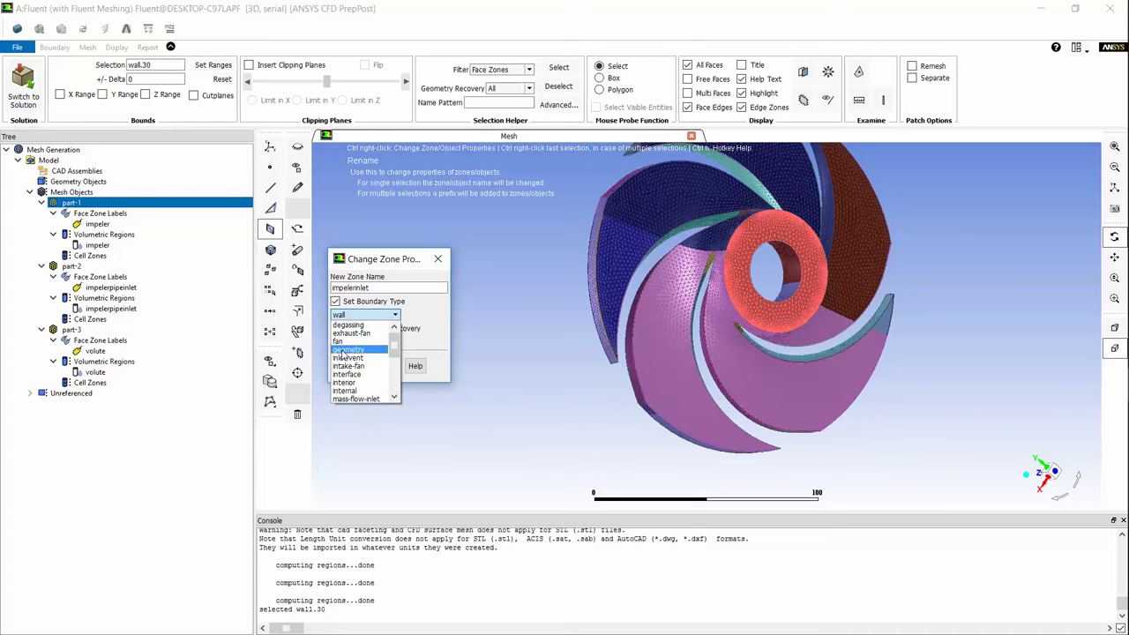
left_click(348, 375)
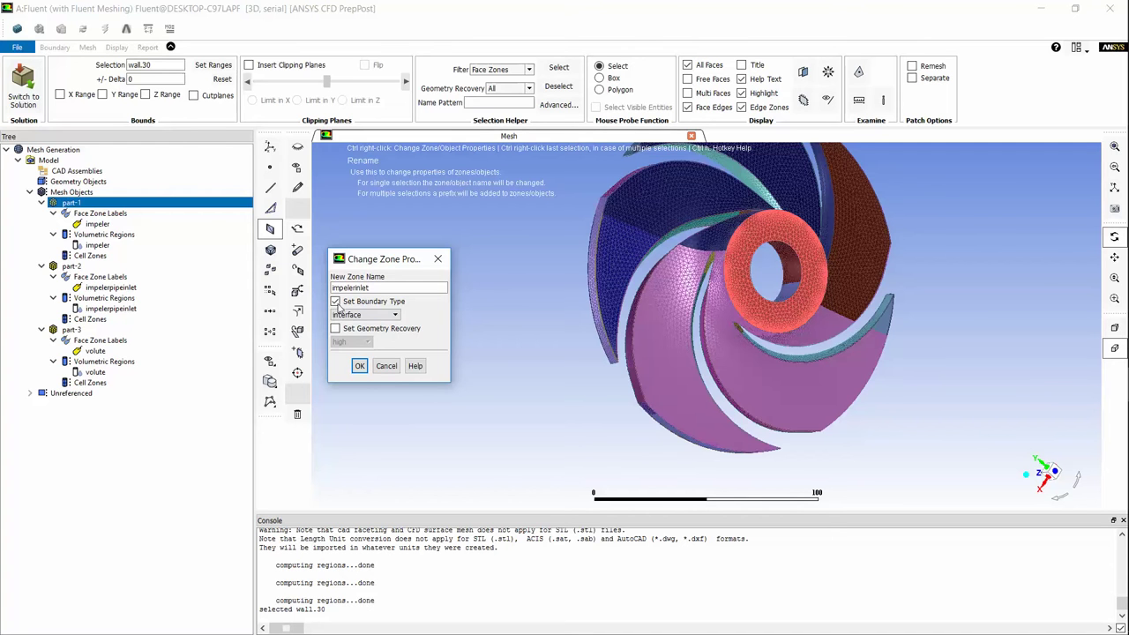
left_click(349, 316)
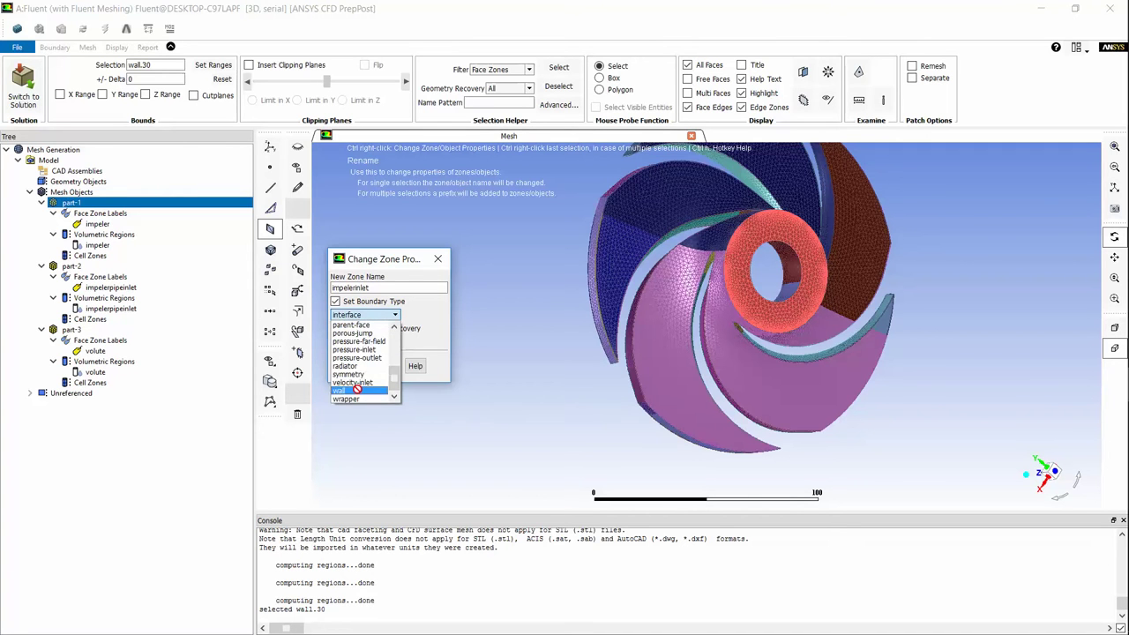
left_click(358, 389)
left_click(335, 302)
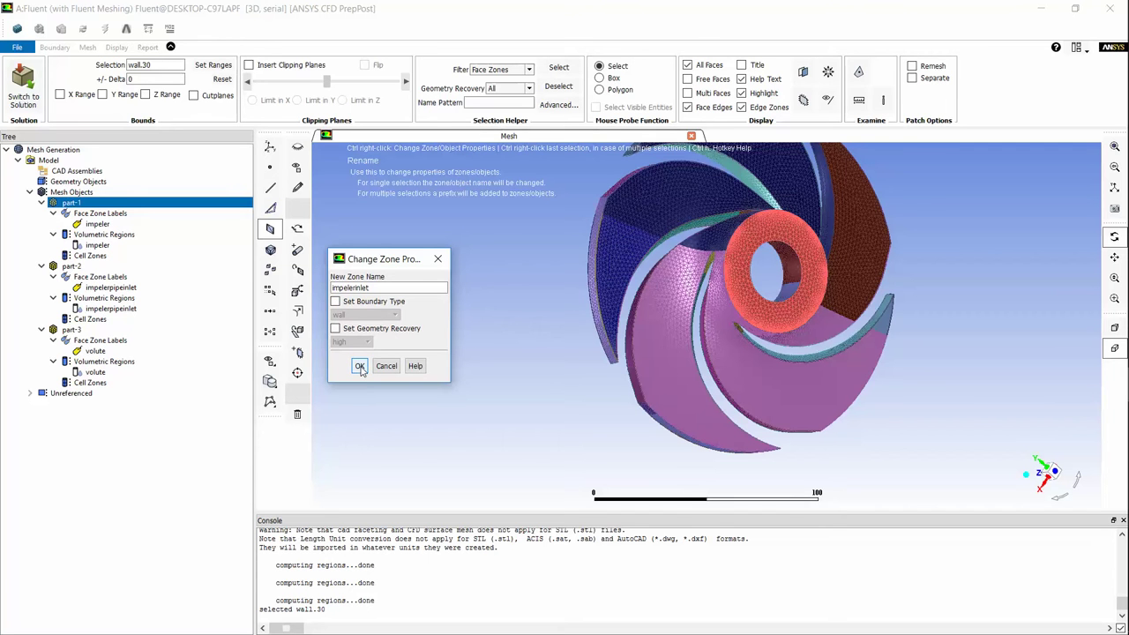
- Apply the impelerinlet name without setting a boundary type, check the ring zone's name by selecting it, and clear the selection
left_click(361, 368)
left_click(361, 366)
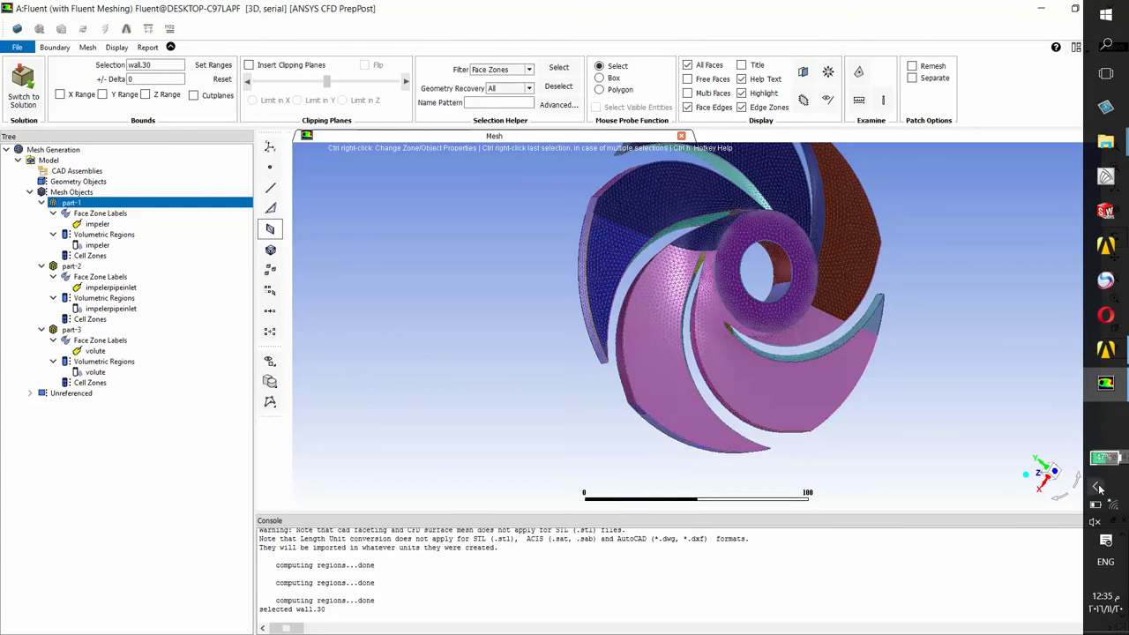
left_click(1099, 488)
left_click(596, 289)
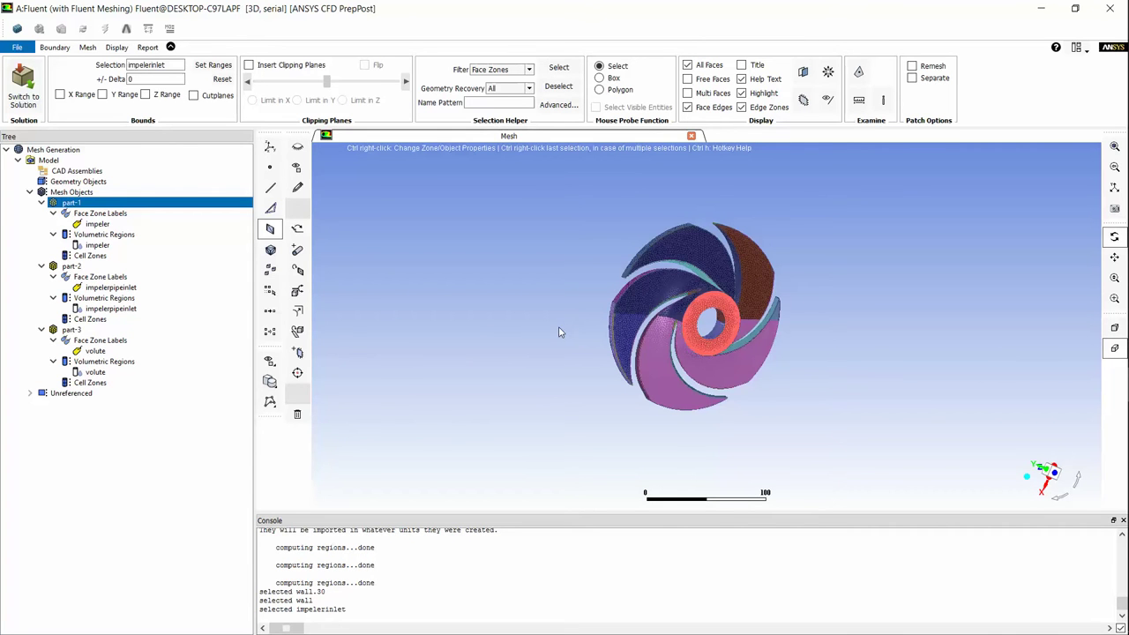
left_click(270, 331)
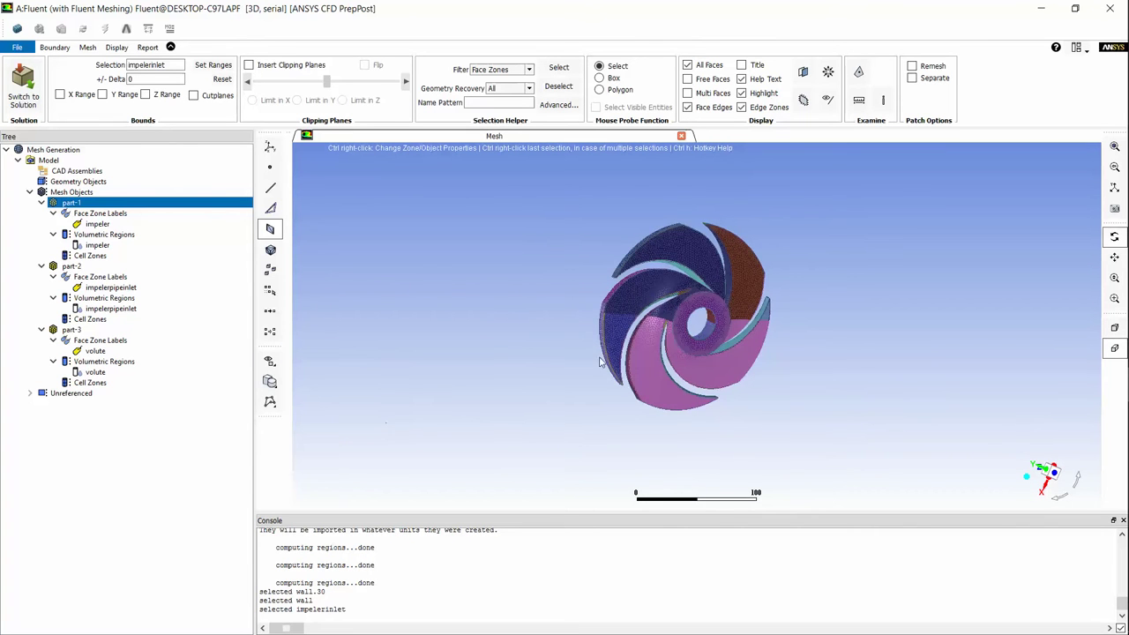
- Select all the narrow outlet faces around the impeller's outer rim and merge them into one face zone
left_click_drag(556, 297, 622, 364)
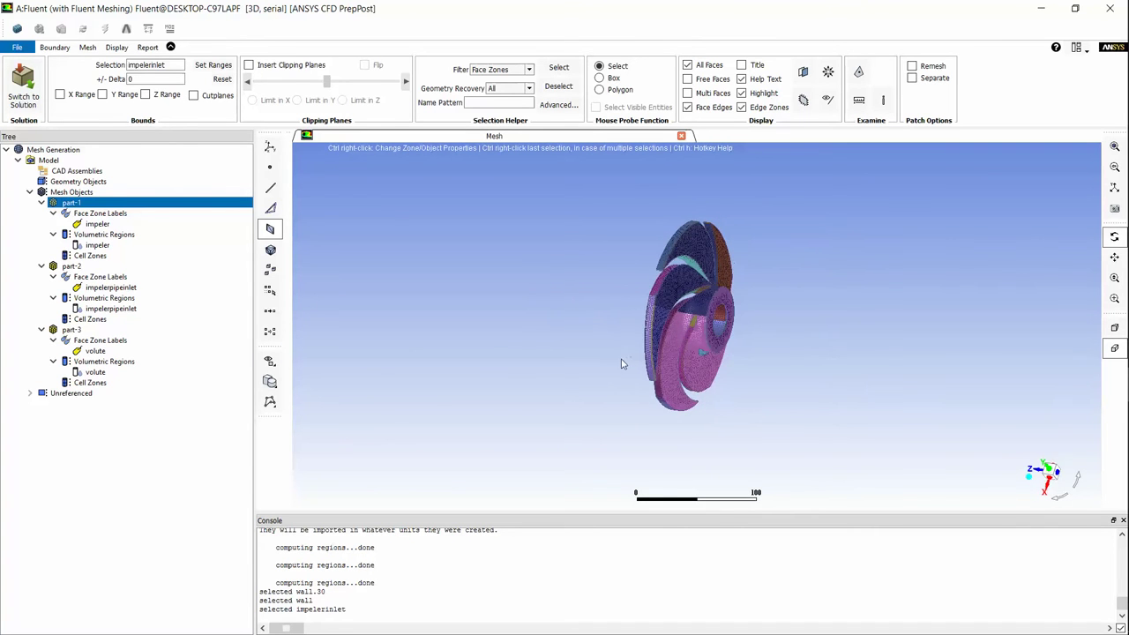
right_click(642, 346)
left_click_drag(632, 263, 603, 354)
right_click(671, 343)
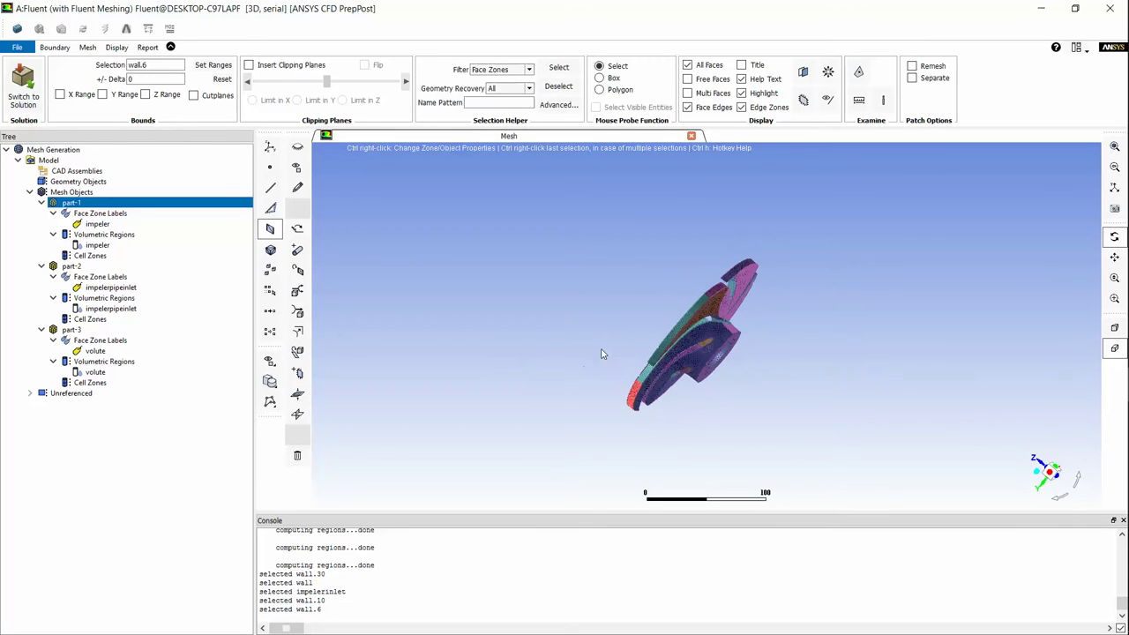
right_click(673, 341)
left_click_drag(706, 270, 462, 393)
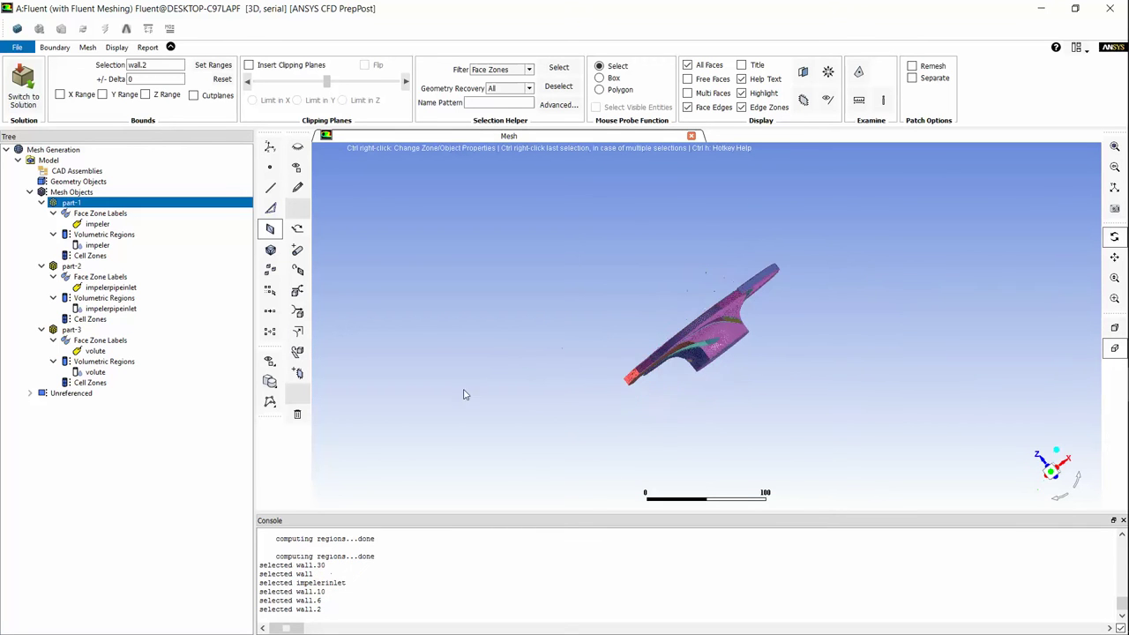
right_click(697, 305)
left_click_drag(697, 305, 668, 320)
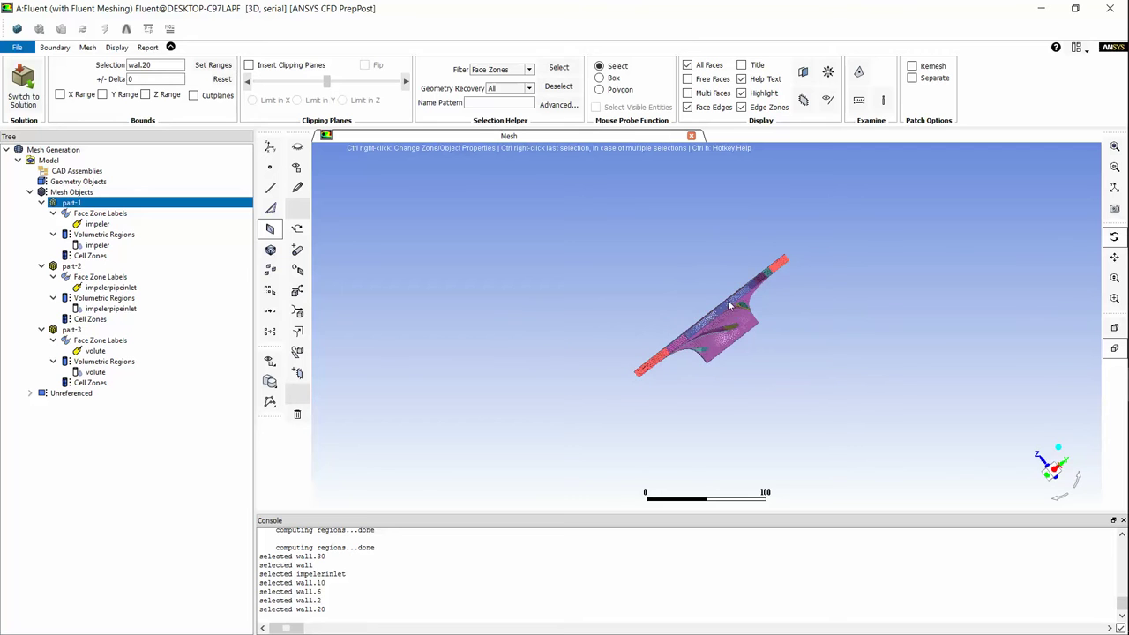
right_click(728, 300)
middle_click_drag(685, 305, 758, 362)
right_click(700, 294)
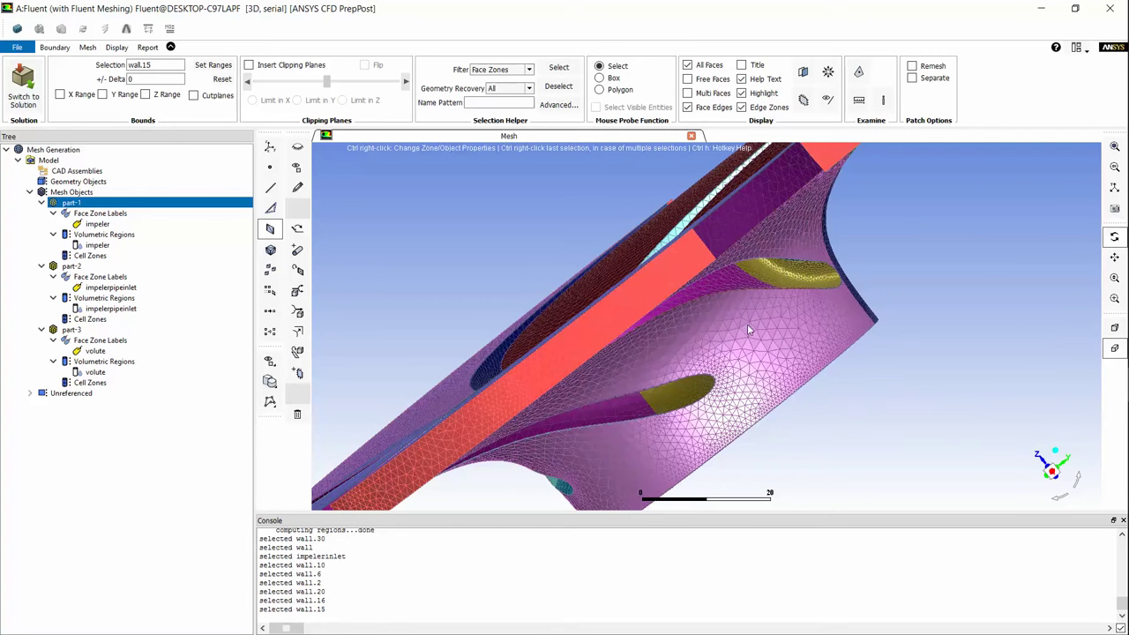
scroll(605, 243, "down", 5)
left_click_drag(605, 260, 721, 206)
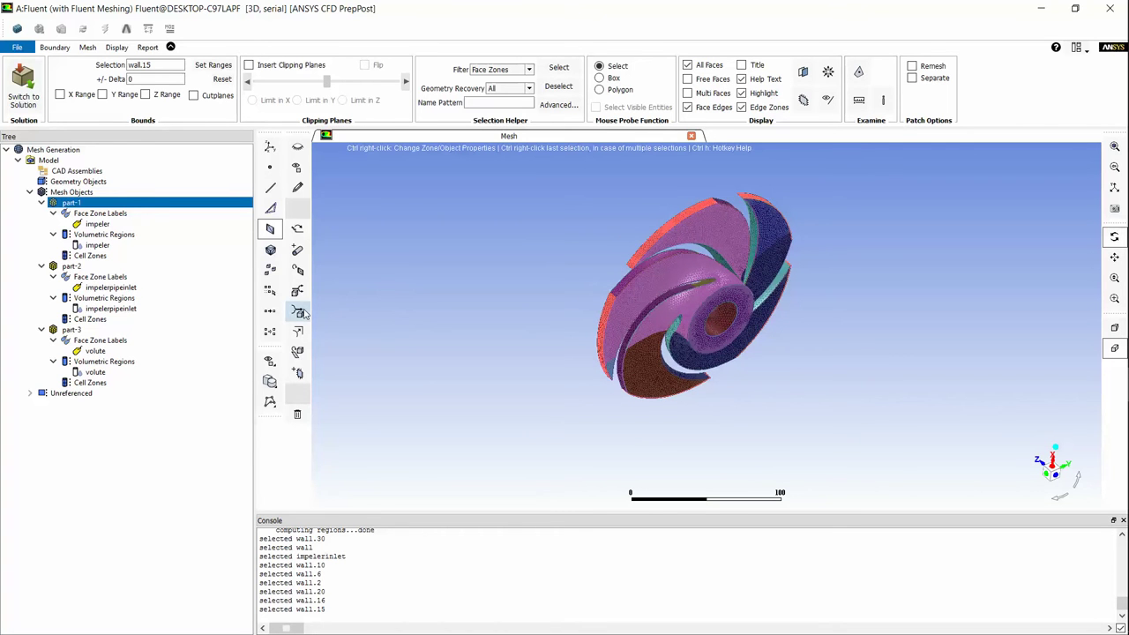
left_click(300, 312)
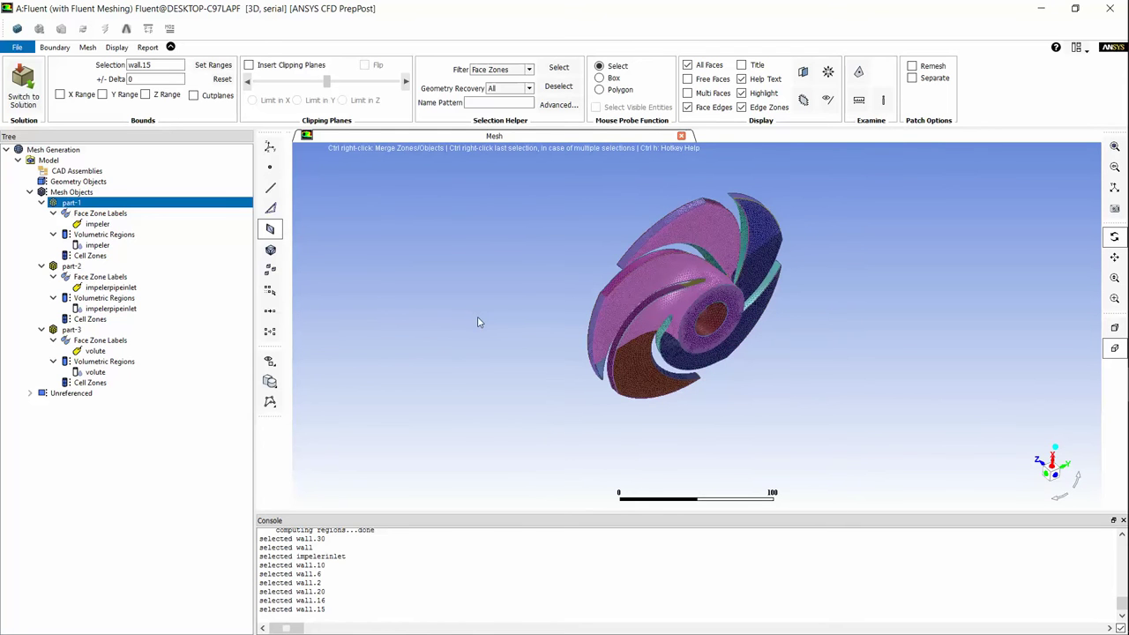
- Rename the merged outer-rim face zone as impeleroutlet
right_click(647, 231)
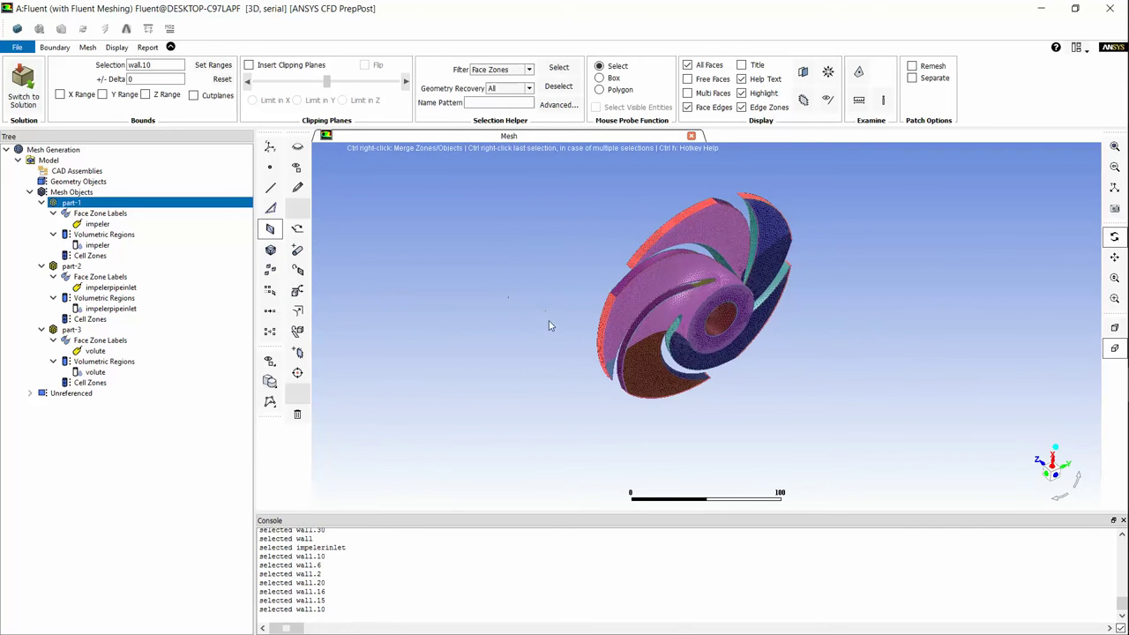
left_click_drag(545, 328, 607, 295)
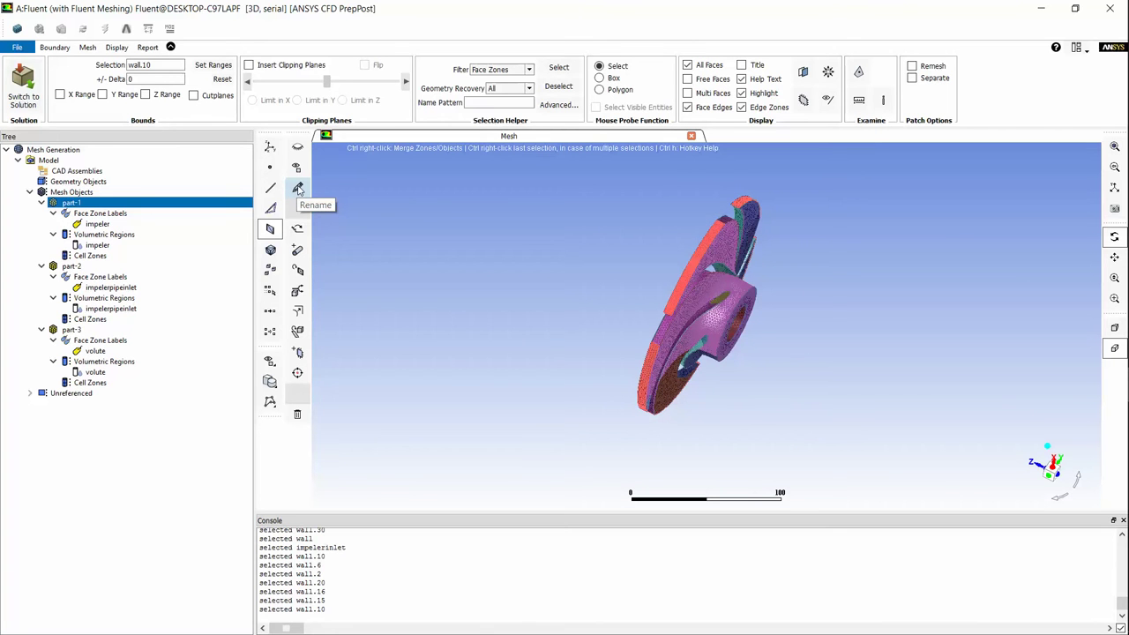
left_click(298, 188)
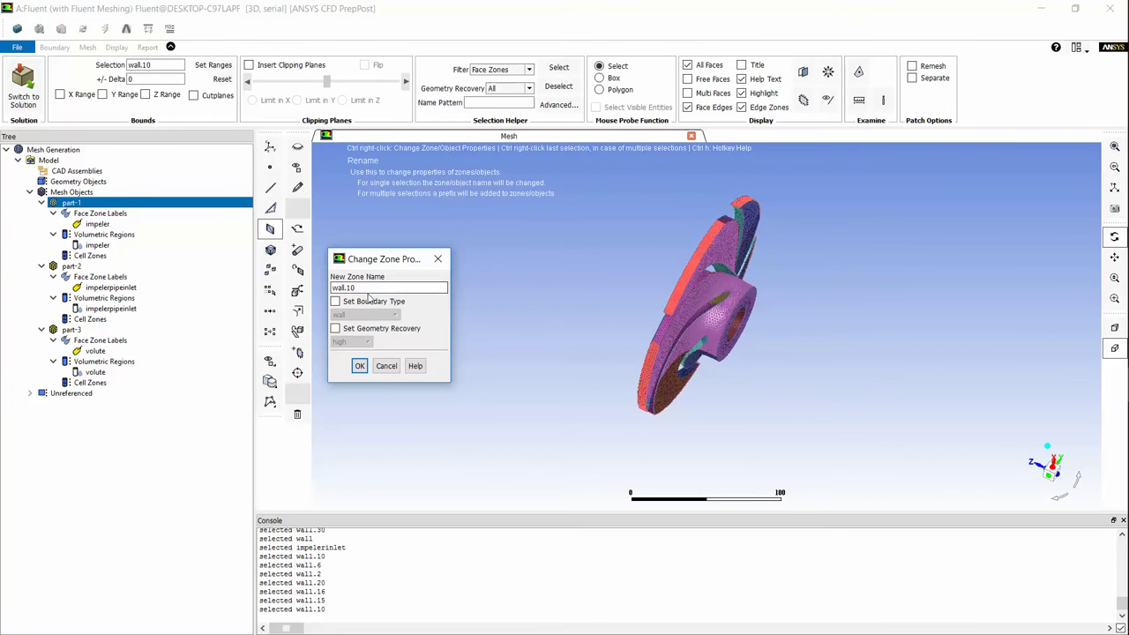
left_click_drag(415, 288, 317, 290)
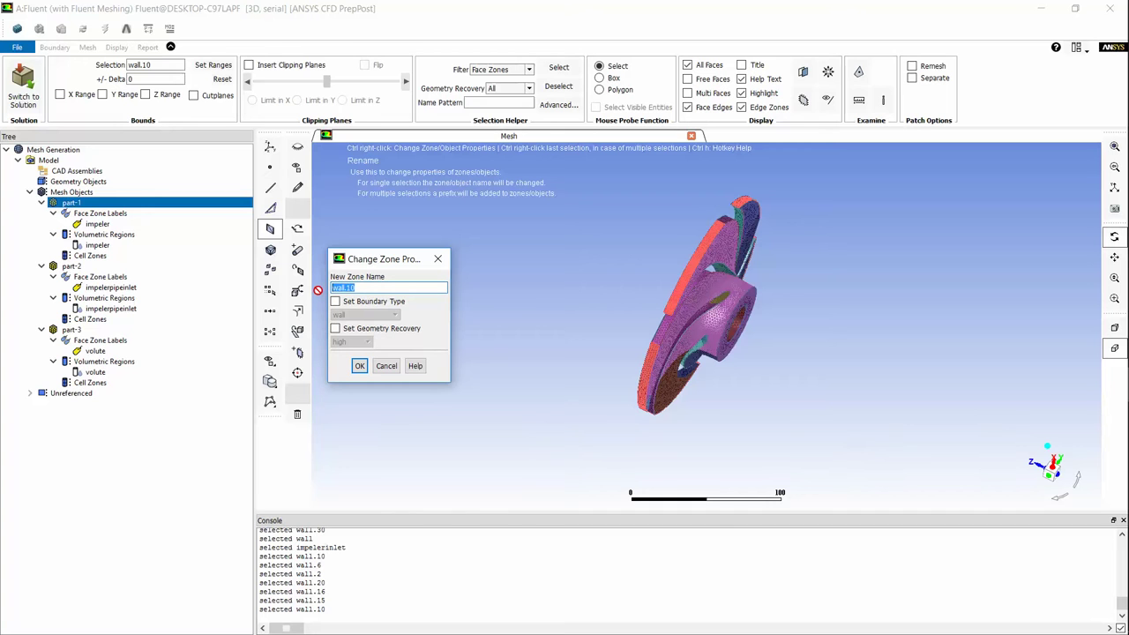
type("impeleroutlet")
left_click(360, 365)
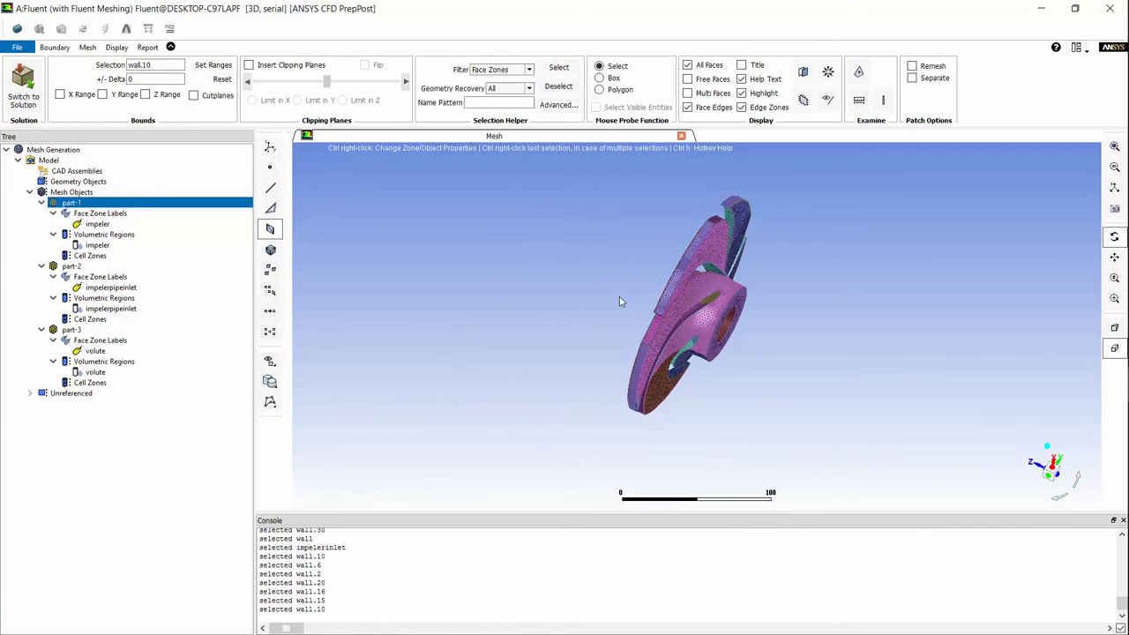
- Select all the face zones on the impeller's front side, except the inlet ring, and merge them into one
left_click_drag(615, 301, 437, 247)
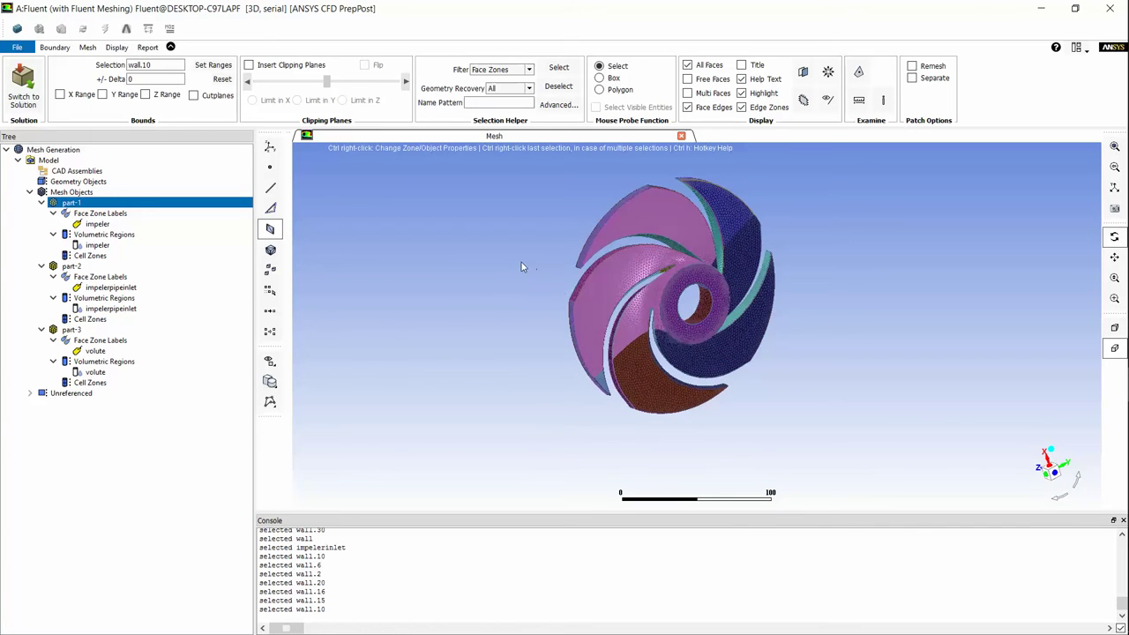
left_click_drag(521, 262, 412, 269)
left_click(729, 223)
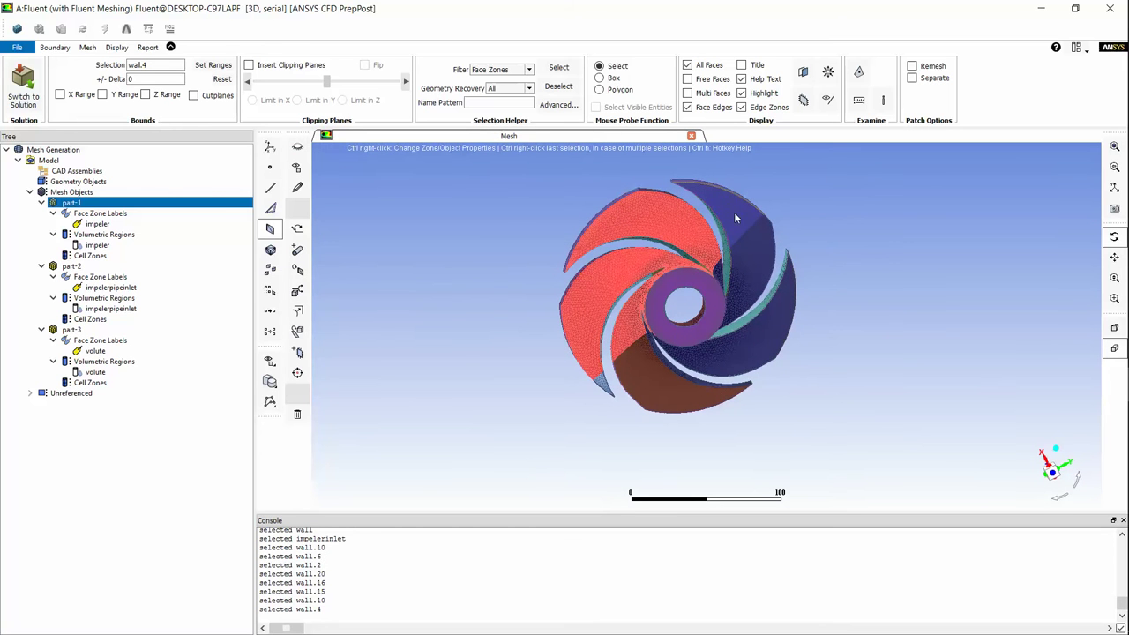
left_click(740, 224)
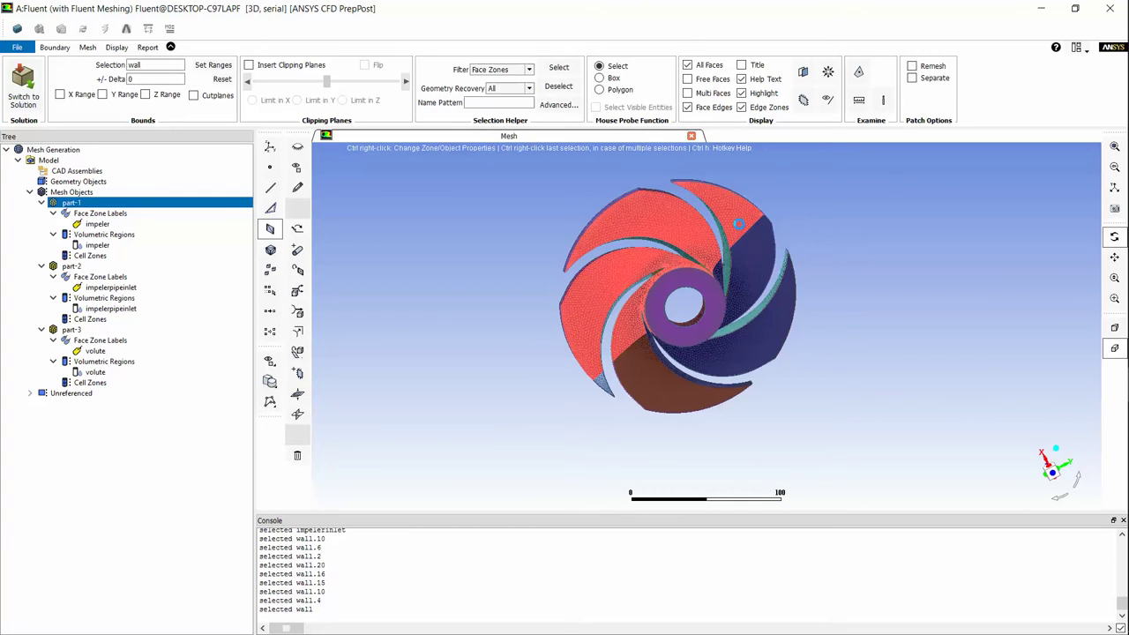
left_click(758, 309)
left_click(662, 391)
left_click(603, 381)
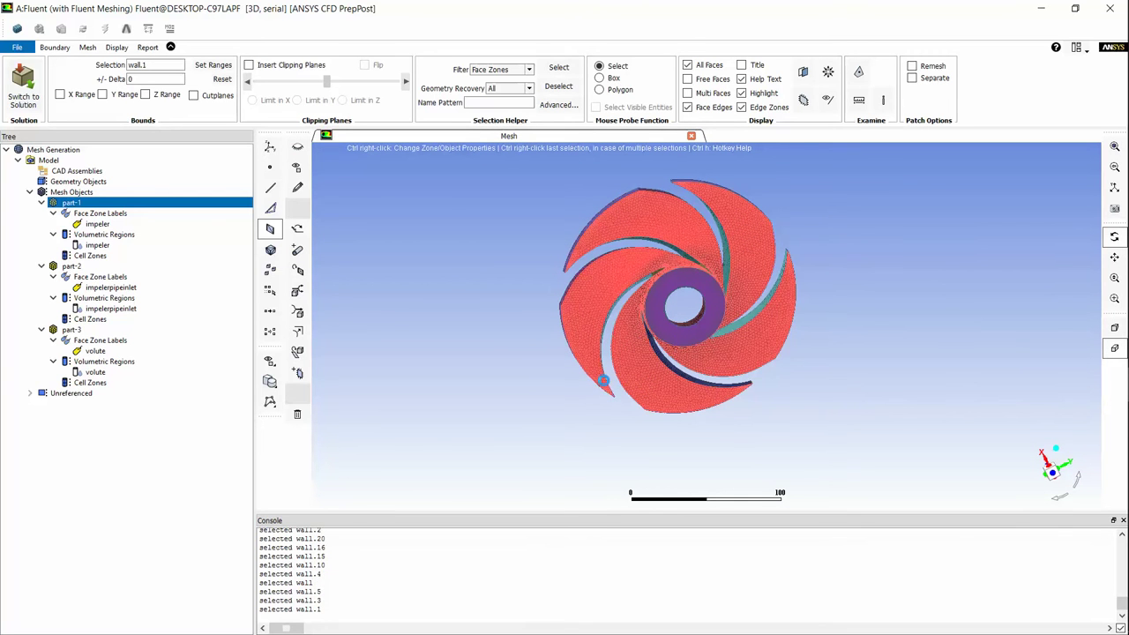
left_click(298, 311)
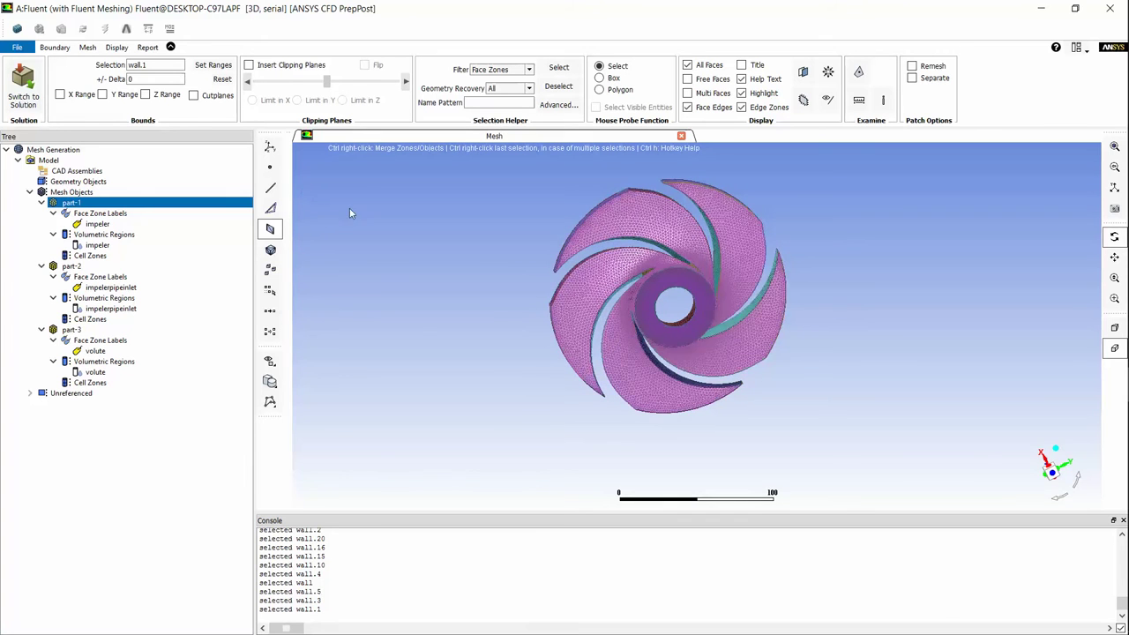
- Rename the merged face zone on the impeller's front side as frontshroud
left_click(618, 228)
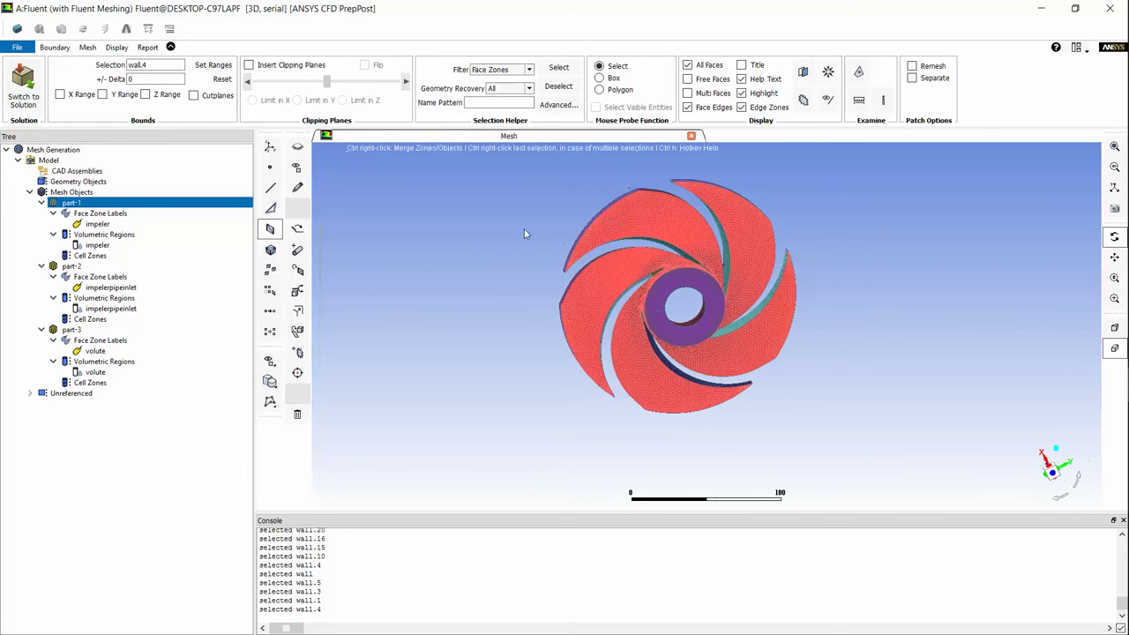
left_click(298, 187)
left_click_drag(357, 288, 330, 288)
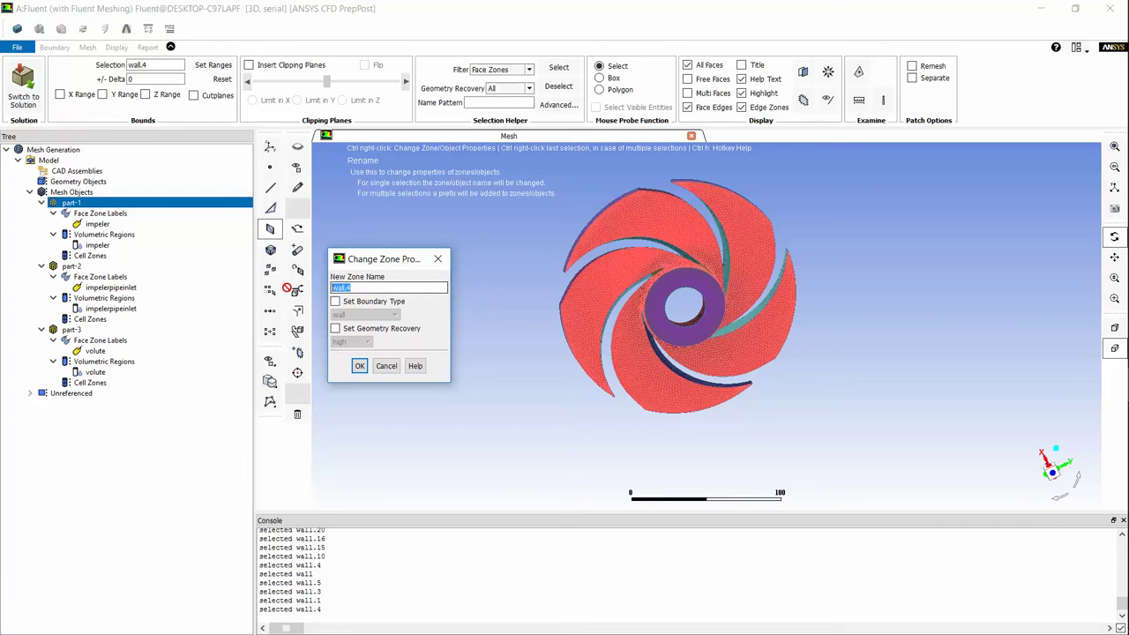
type("frontshroud")
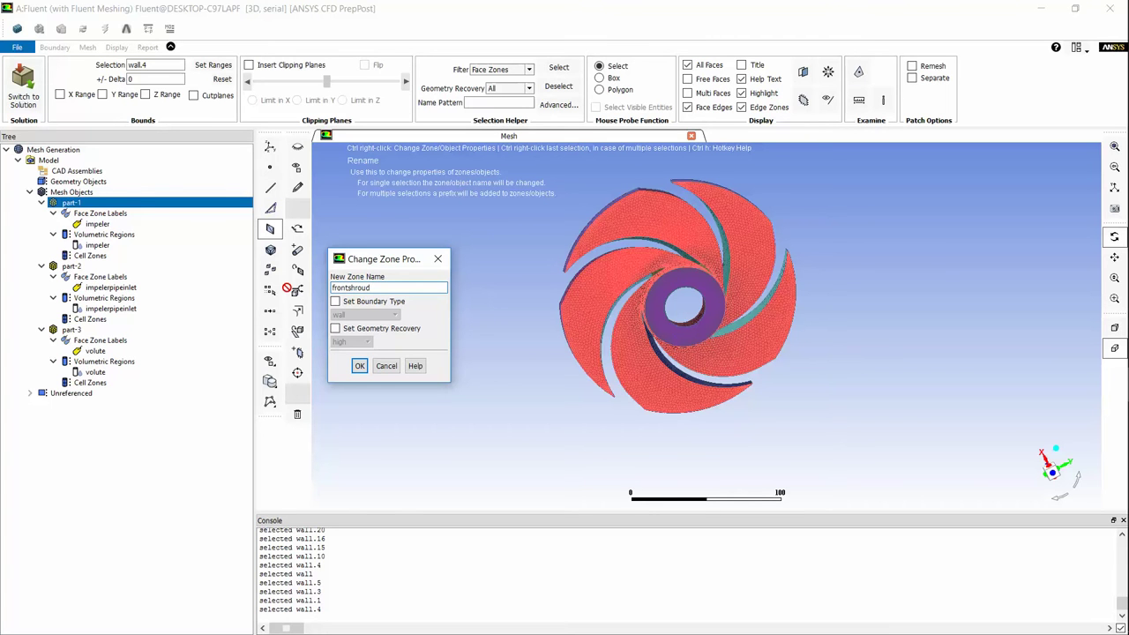
left_click(360, 367)
- Select all the face zones on the impeller's back side and merge them into one
left_click_drag(462, 283, 810, 331)
left_click_drag(555, 284, 558, 286)
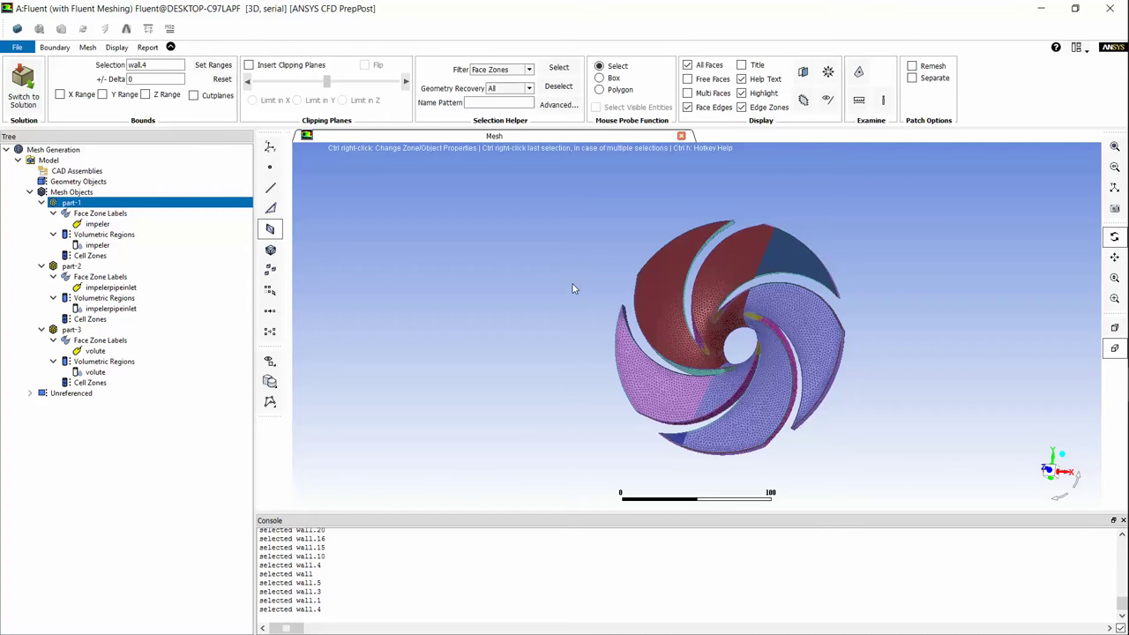
right_click(774, 291)
right_click(697, 298)
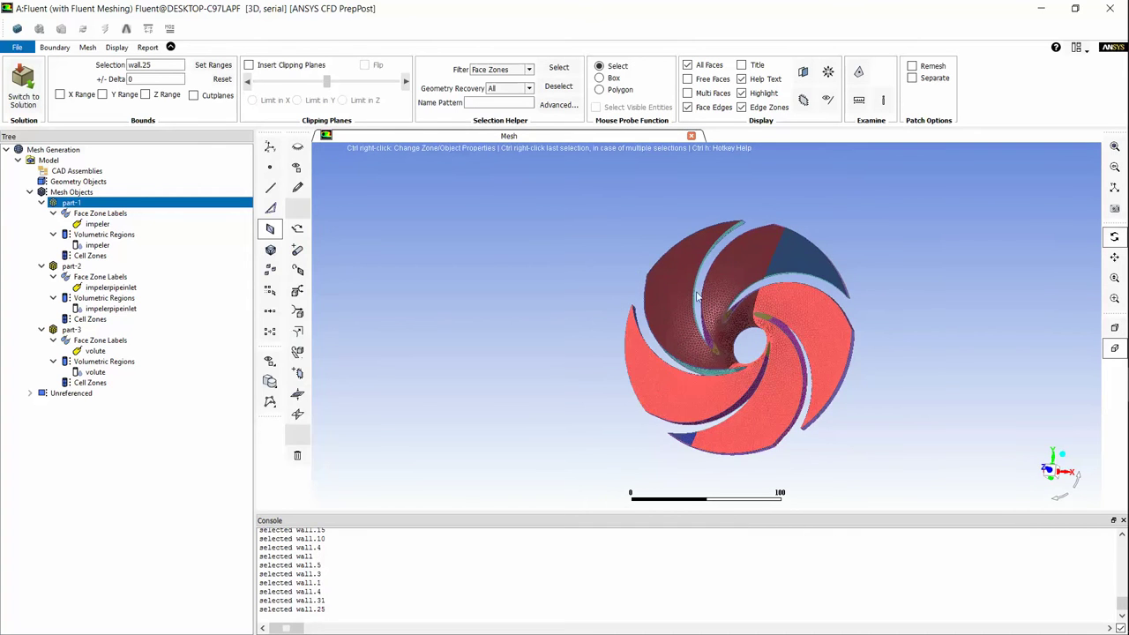
right_click(683, 279)
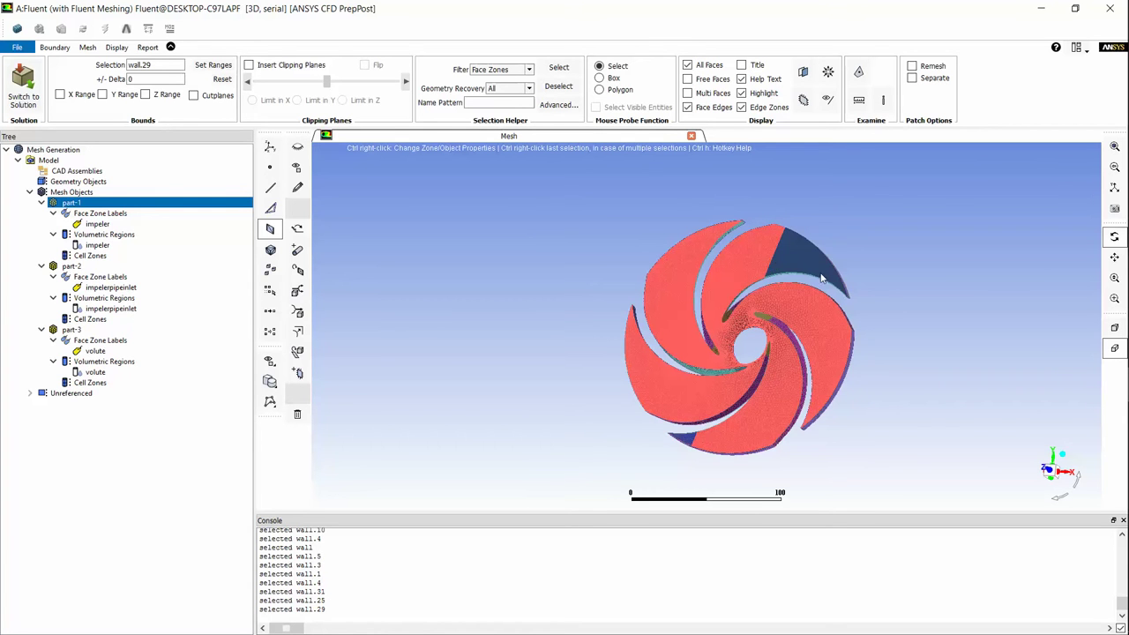
right_click(810, 270)
right_click(690, 440)
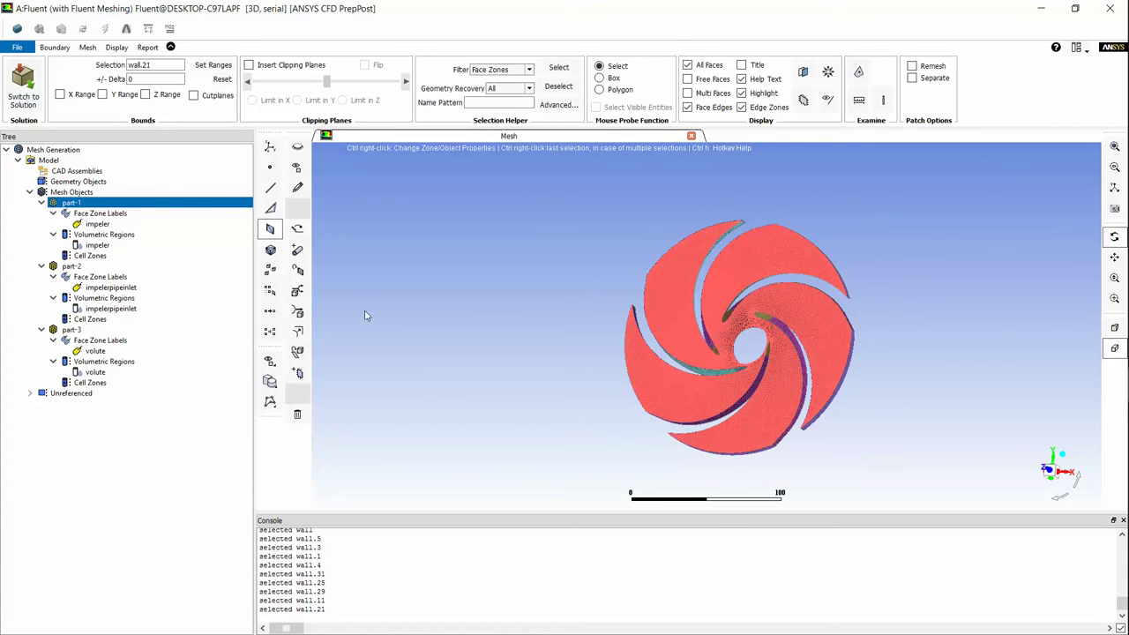
right_click(663, 295)
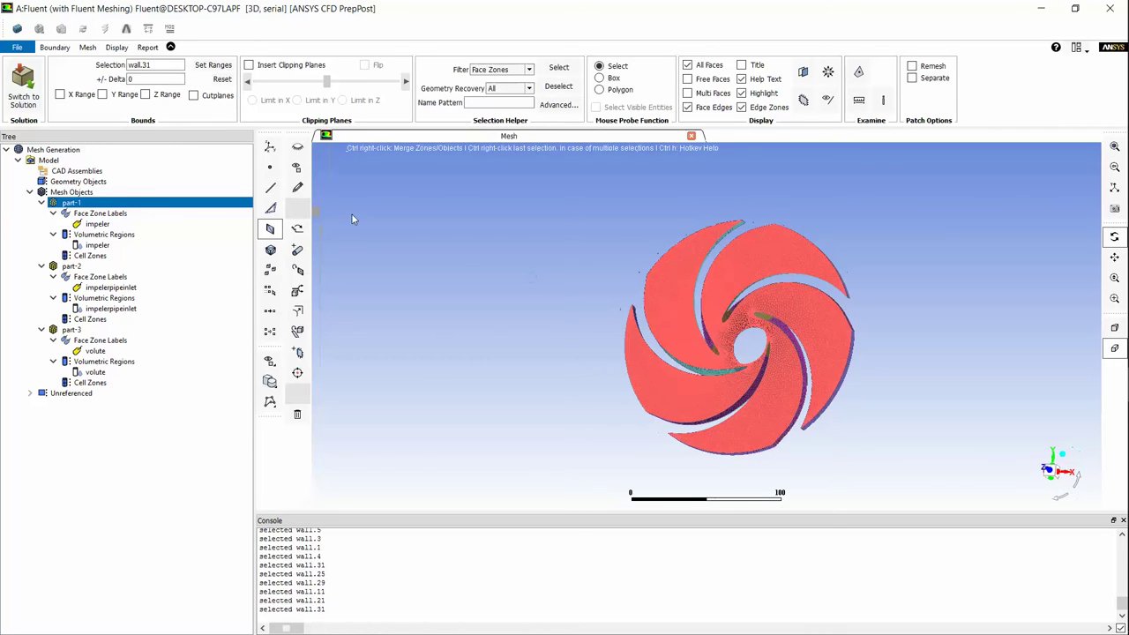
- Rename the merged face zone on the impeller's back side as backshroud
left_click(299, 187)
left_click_drag(388, 285, 328, 288)
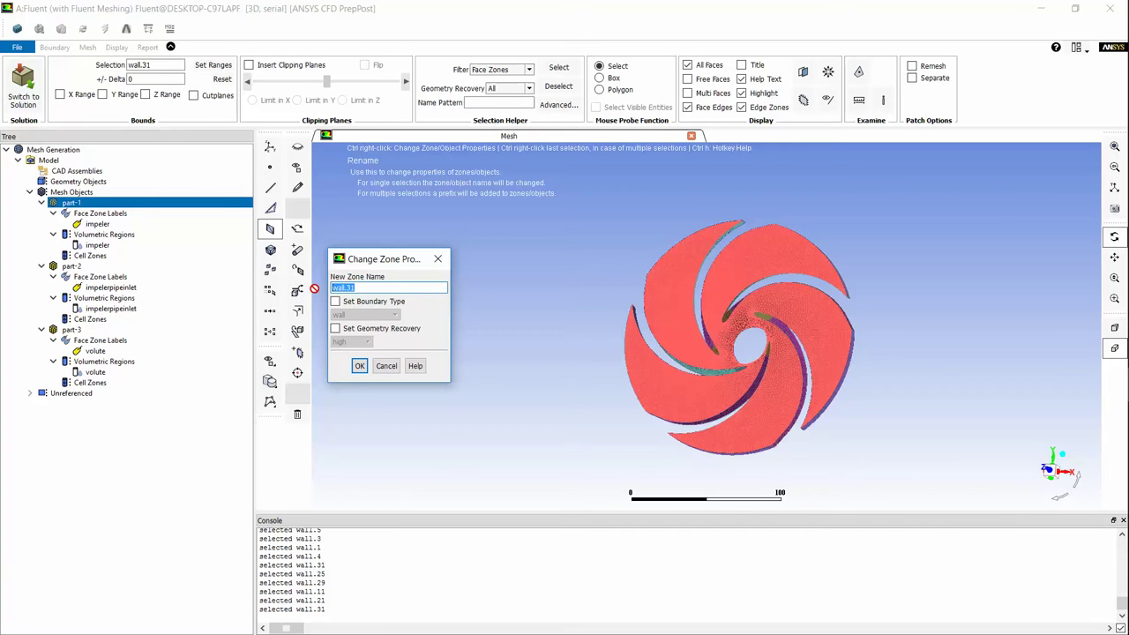
type("impel")
key("BackSpace")
type("shrou")
key("BackSpace")
key("BackSpace")
key("BackSpace")
key("BackSpace")
key("BackSpace")
type("backshr")
left_click(360, 365)
left_click_drag(548, 322, 678, 330)
right_click(682, 335)
right_click(686, 331)
key("ctrl+n")
right_click(638, 278)
left_click_drag(665, 276, 835, 285)
right_click(671, 231)
right_click(722, 318)
left_click_drag(722, 318, 696, 353)
right_click(694, 352)
left_click_drag(793, 326, 484, 333)
left_click(295, 353)
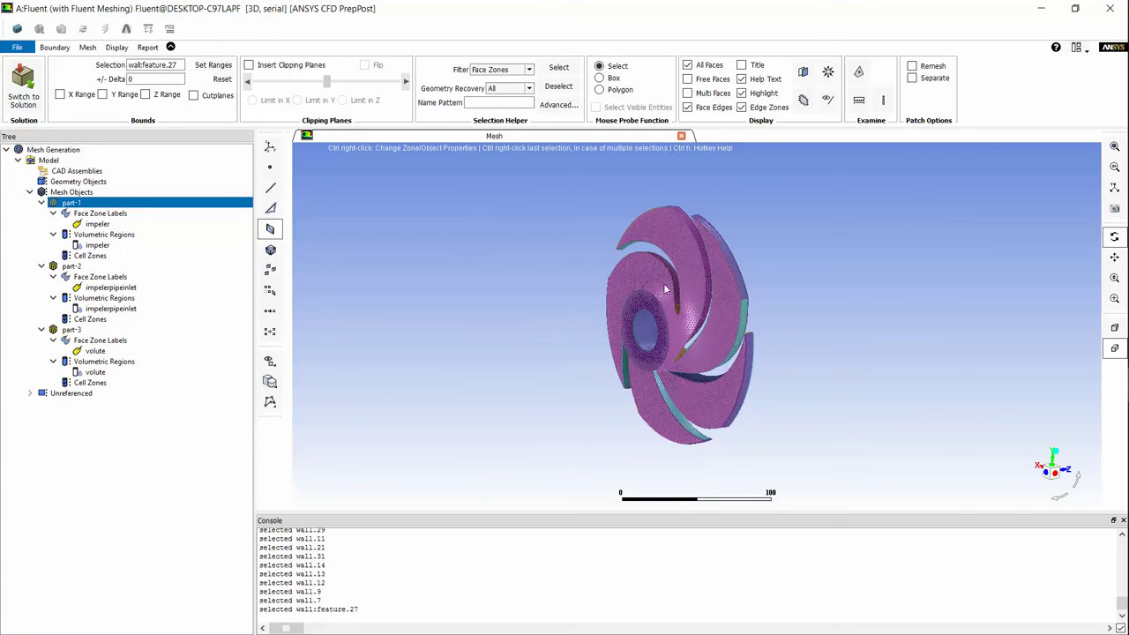
- Select all the blade face zones lining the curved slots of the impeller, including the small inner-tip faces, and merge them into one
middle_click_drag(639, 262, 713, 356)
right_click(811, 320)
left_click_drag(829, 398, 780, 392)
right_click(749, 449)
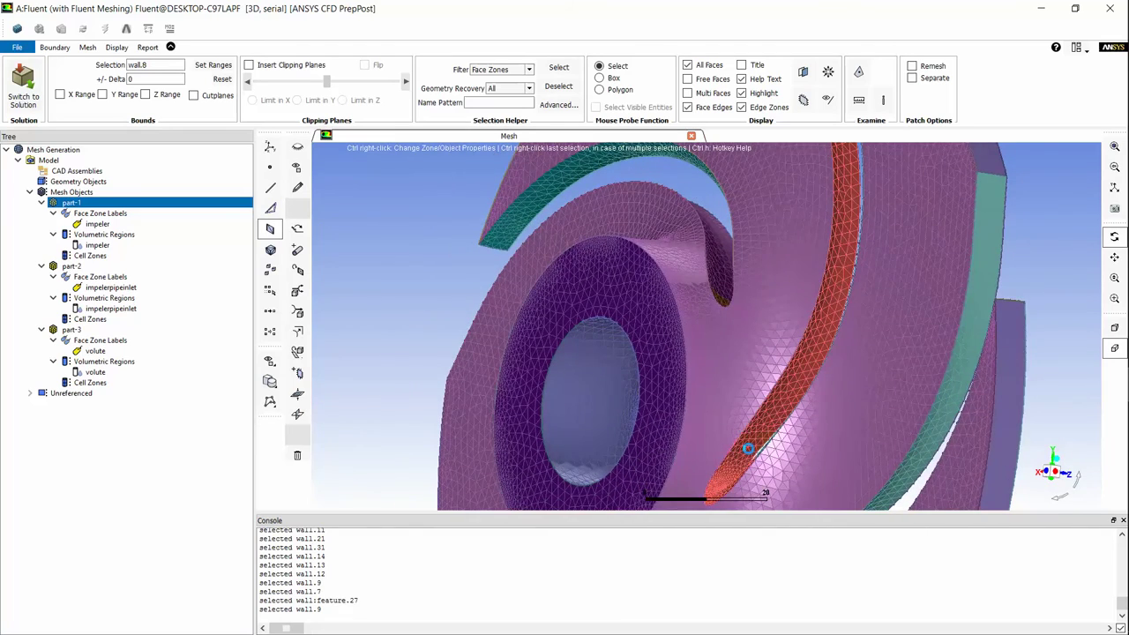
left_click_drag(813, 357, 945, 327)
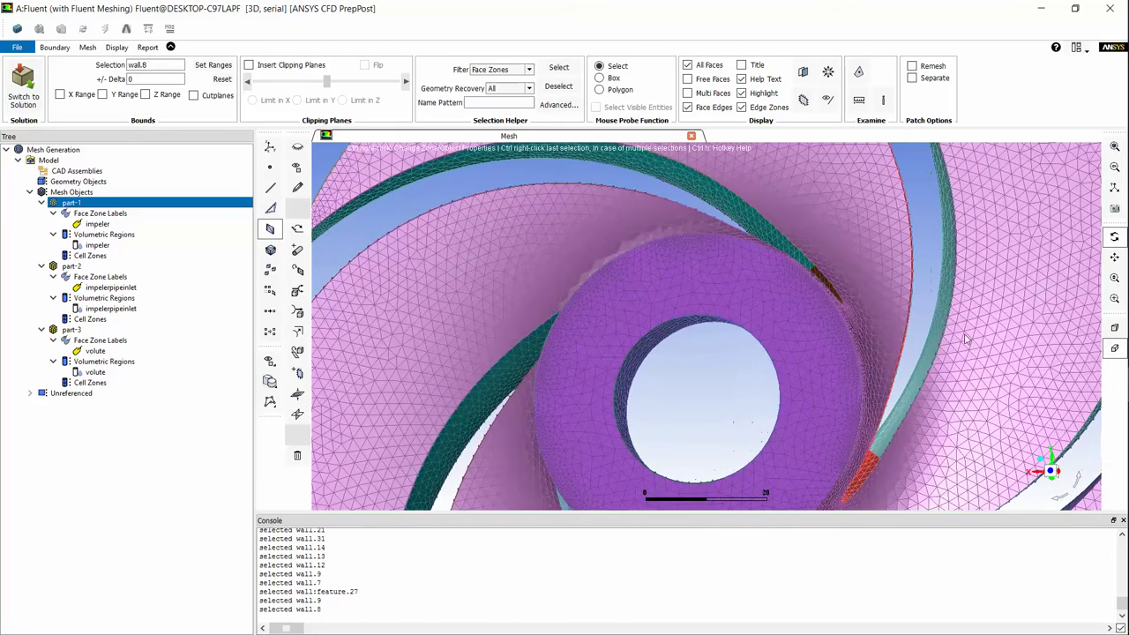
right_click(966, 339)
right_click(769, 236)
left_click_drag(741, 221, 719, 361)
right_click(746, 351)
right_click(599, 330)
left_click_drag(598, 330, 608, 261)
right_click(595, 322)
right_click(619, 324)
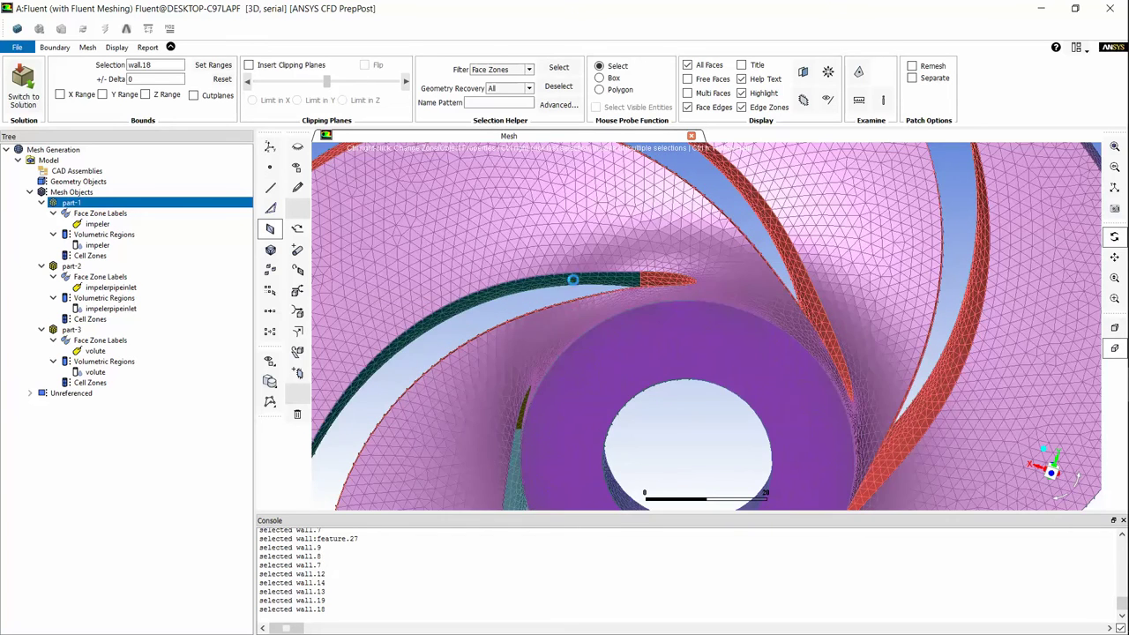
right_click(574, 280)
scroll(527, 361, "down", 5)
left_click_drag(647, 354, 730, 217)
scroll(670, 326, "up", 5)
right_click(623, 328)
right_click(633, 271)
left_click_drag(632, 270, 696, 293)
left_click_drag(681, 334, 759, 351)
right_click(788, 317)
right_click(759, 351)
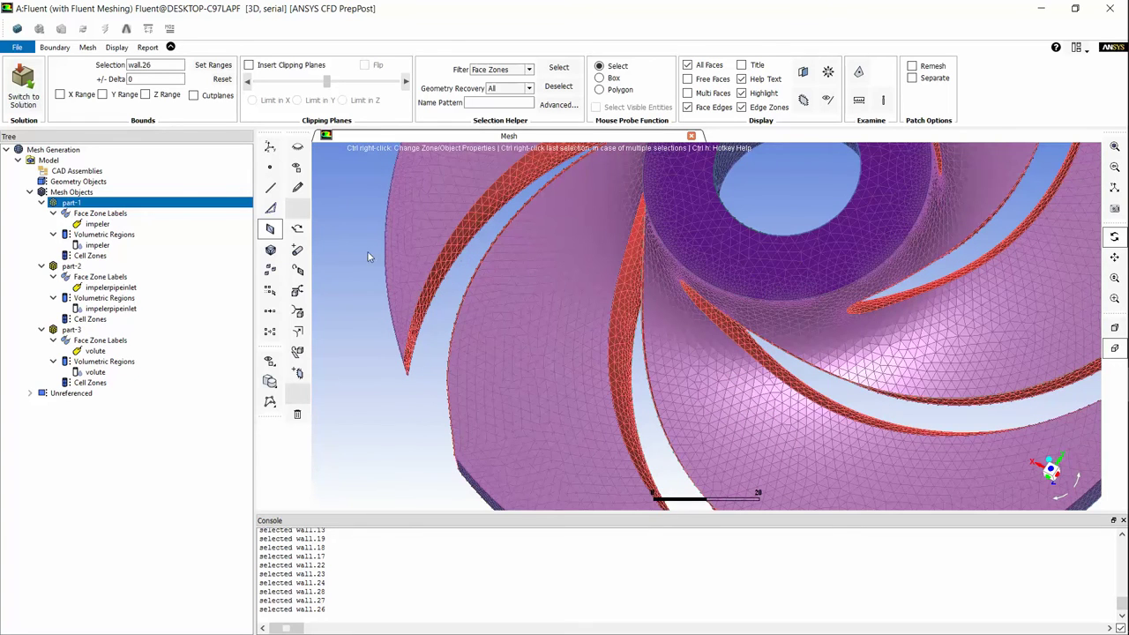
left_click(299, 313)
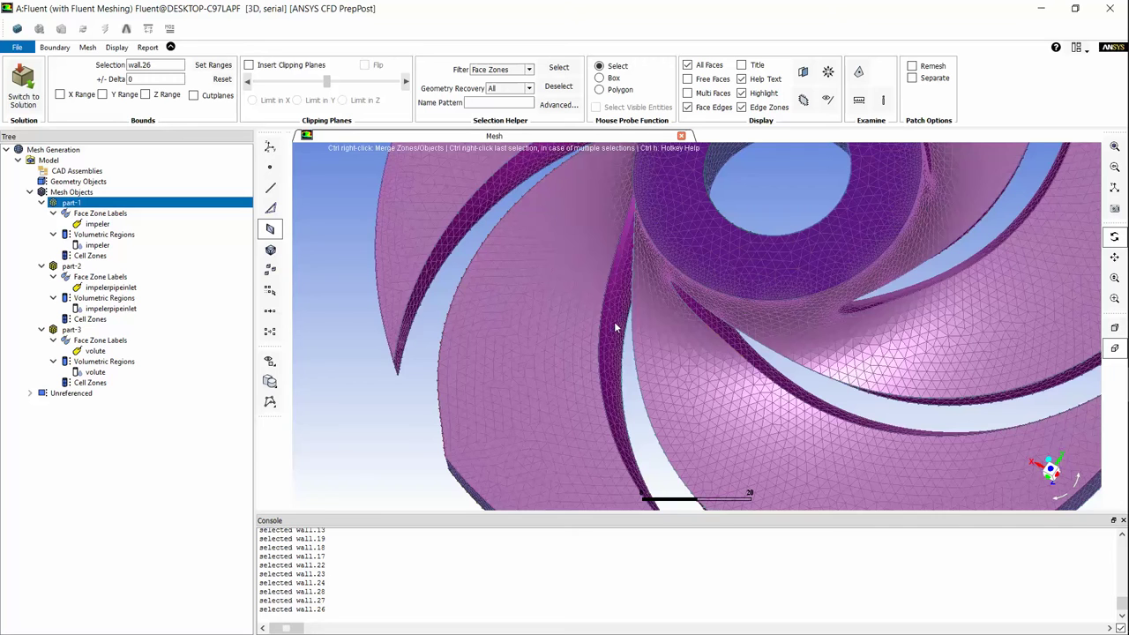
- Rename the merged blade face zone of the impeller as blades
left_click(297, 187)
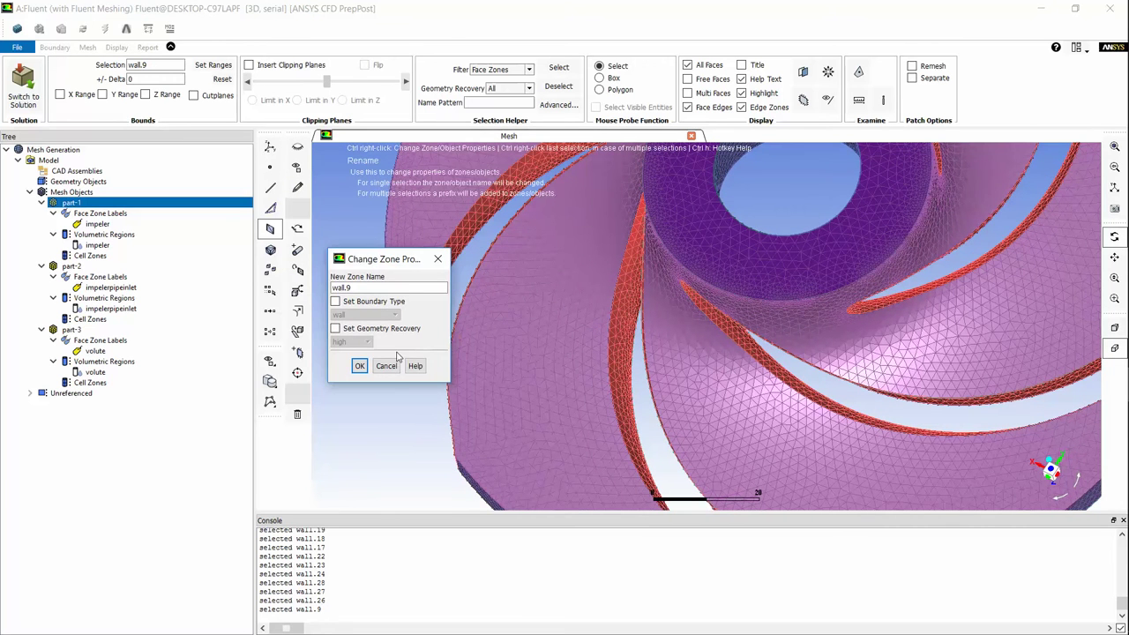
left_click(359, 365)
middle_click_drag(687, 397, 623, 335)
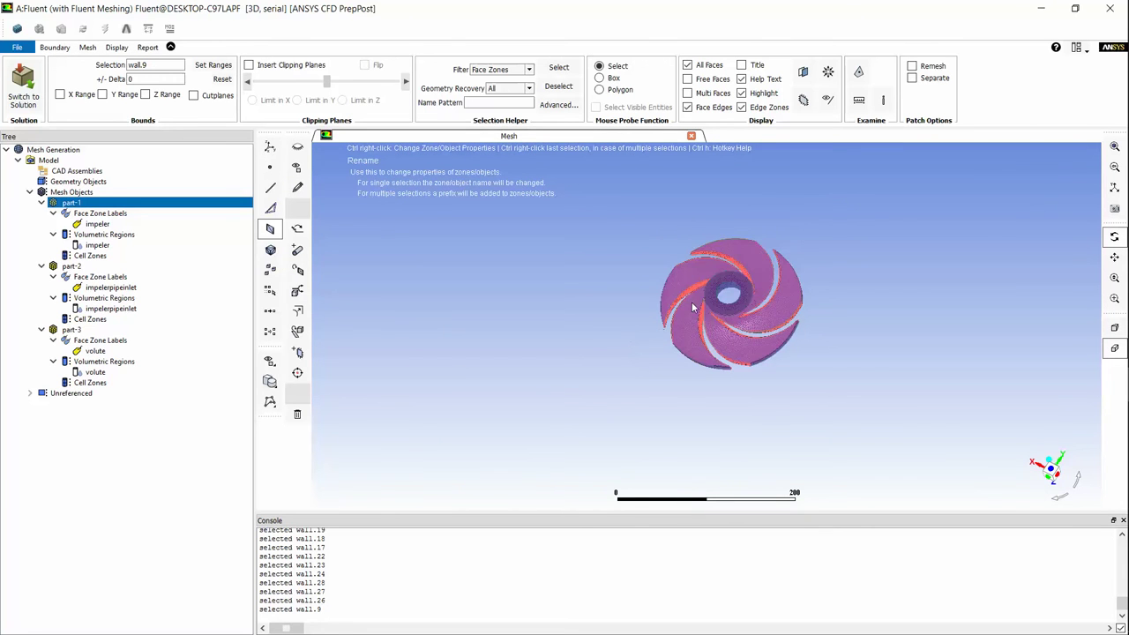
left_click(301, 190)
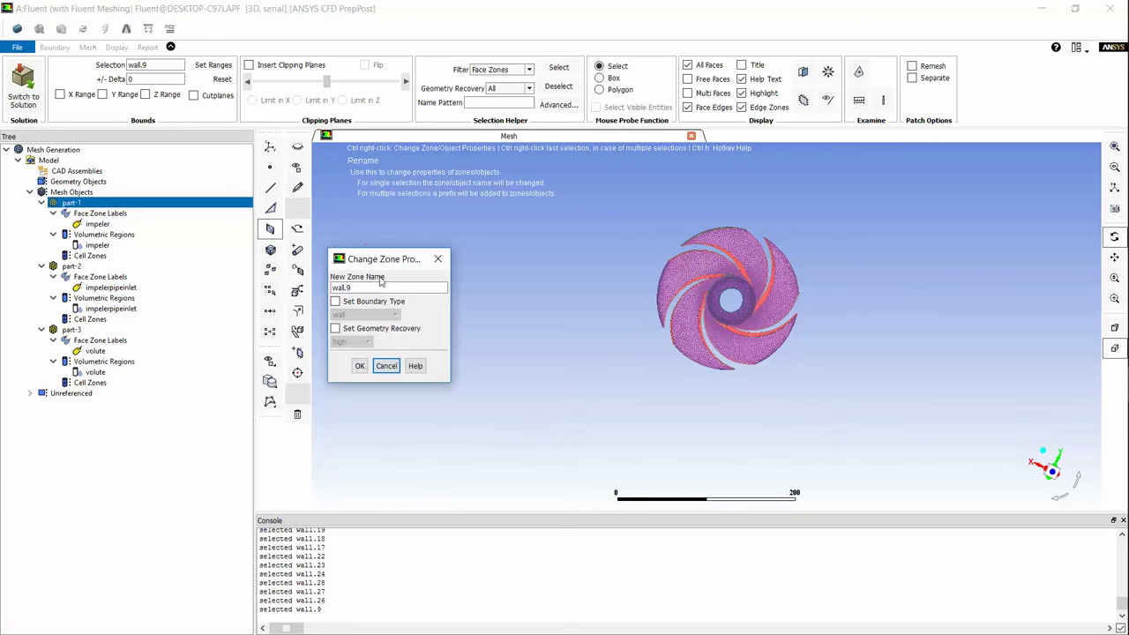
type("b")
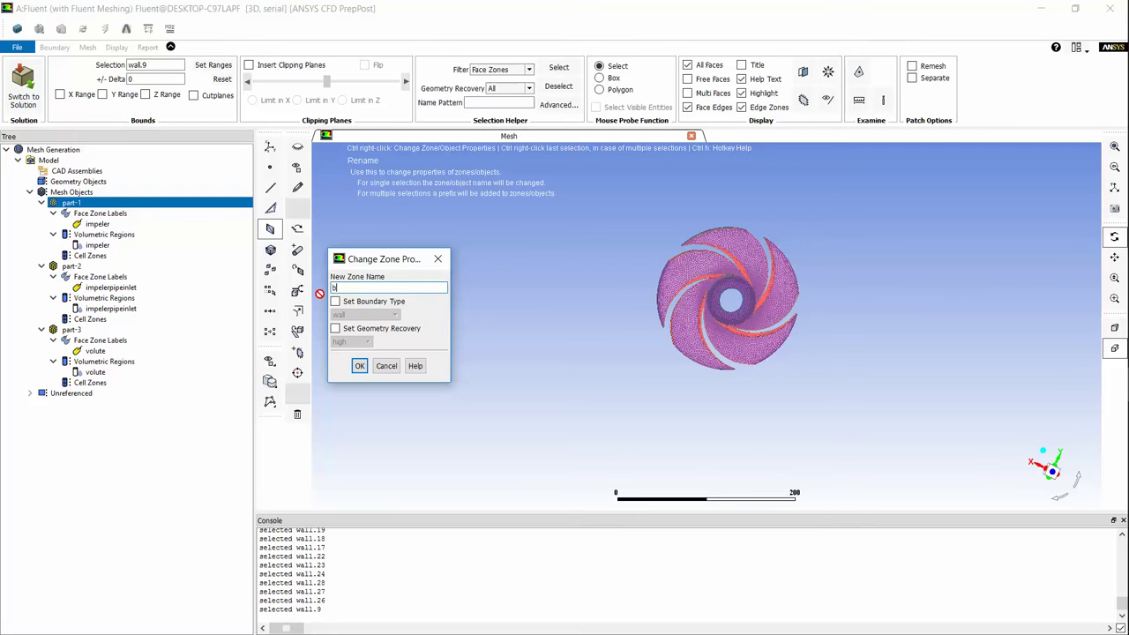
type("lades")
left_click(359, 365)
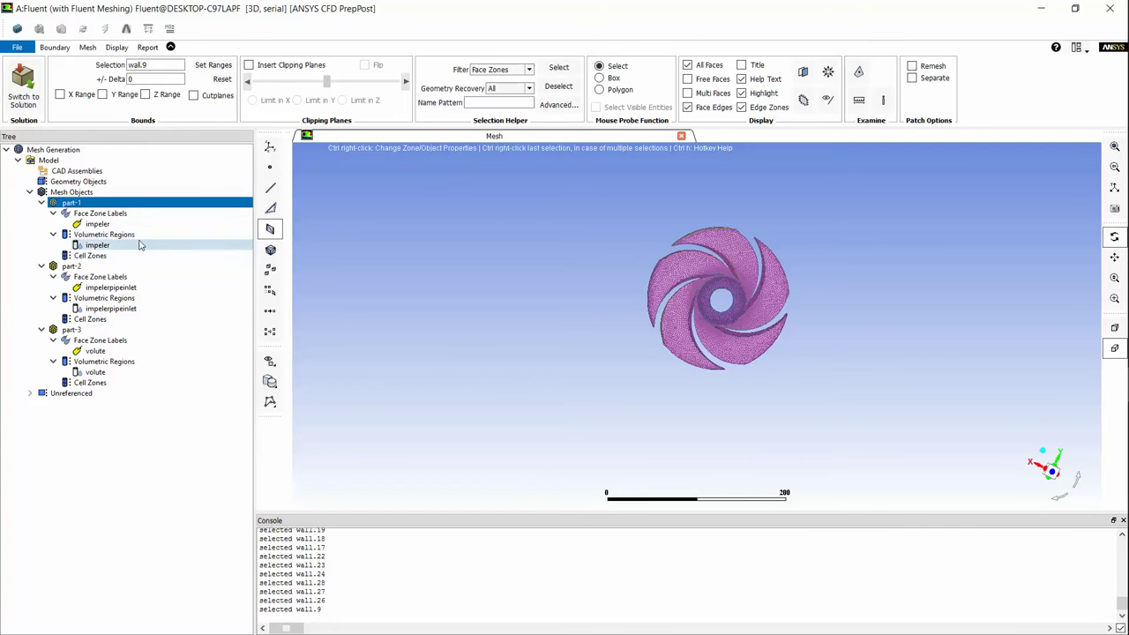
- Display only part-2 and rename the circular end face zone at the front of the pipe as impelerpipeoutlet
left_click(89, 268)
right_click(90, 268)
left_click(114, 273)
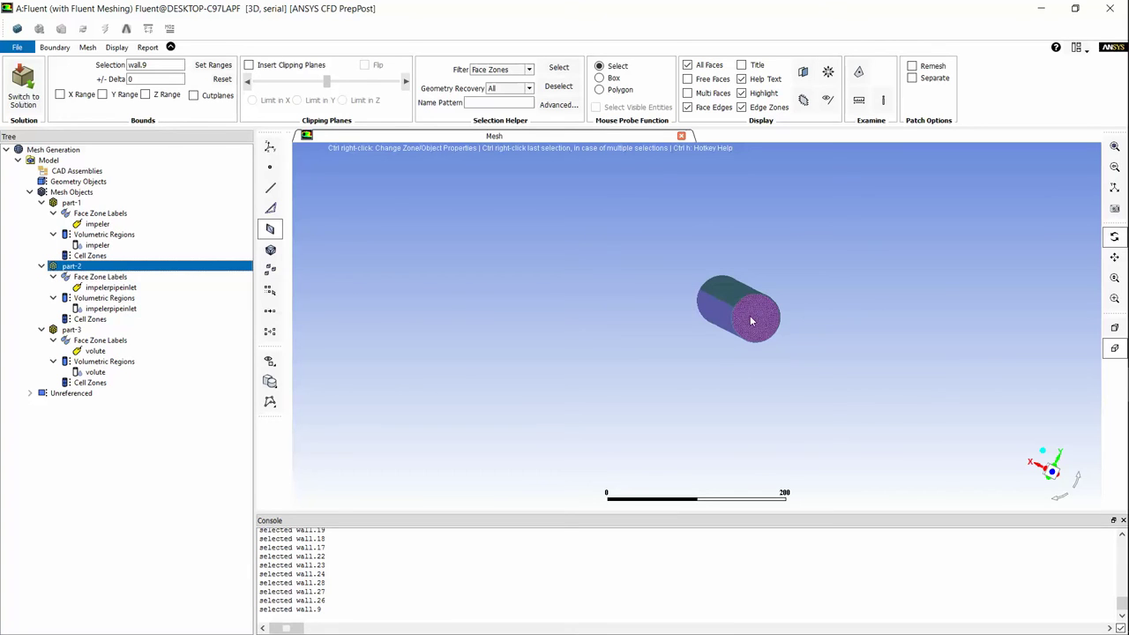
left_click(750, 319)
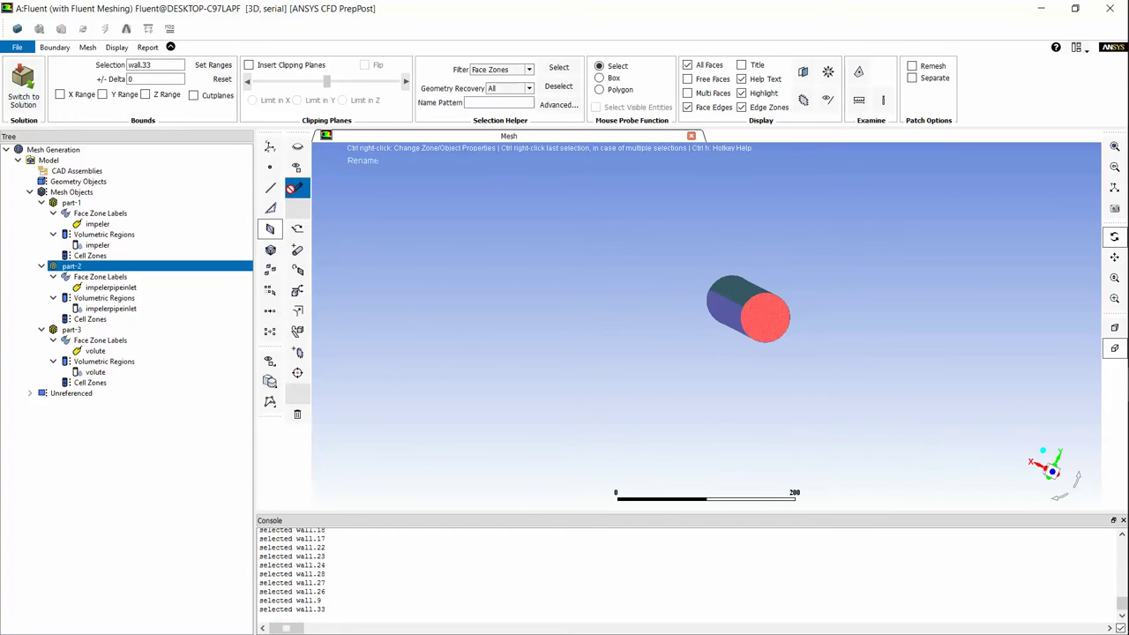
left_click(292, 188)
type("impeler")
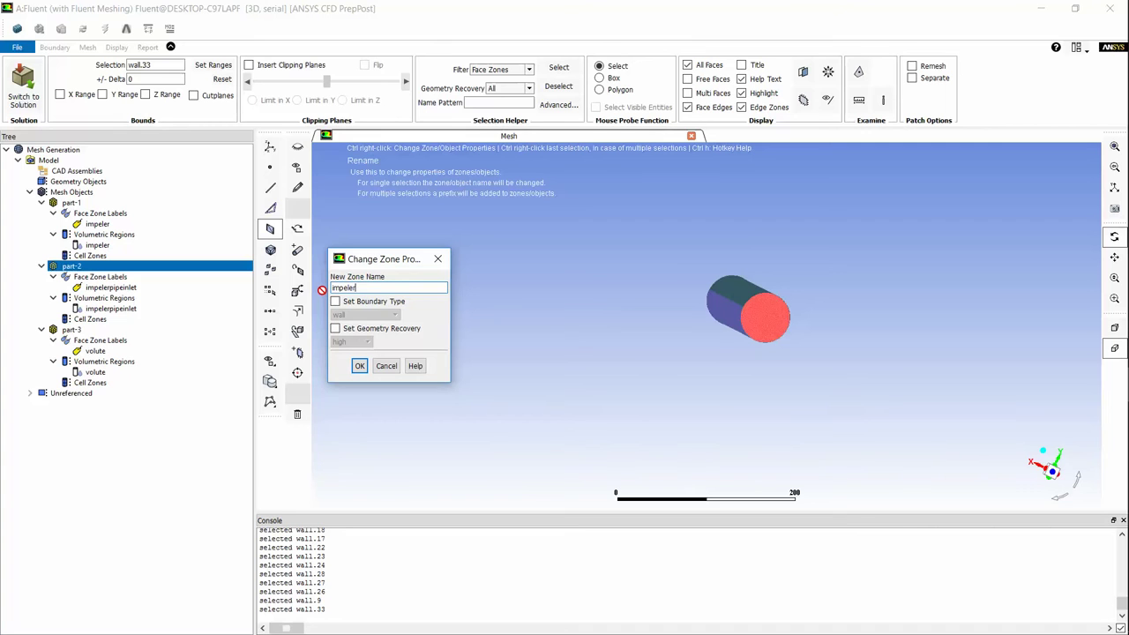
type("pipeinle")
key("BackSpace")
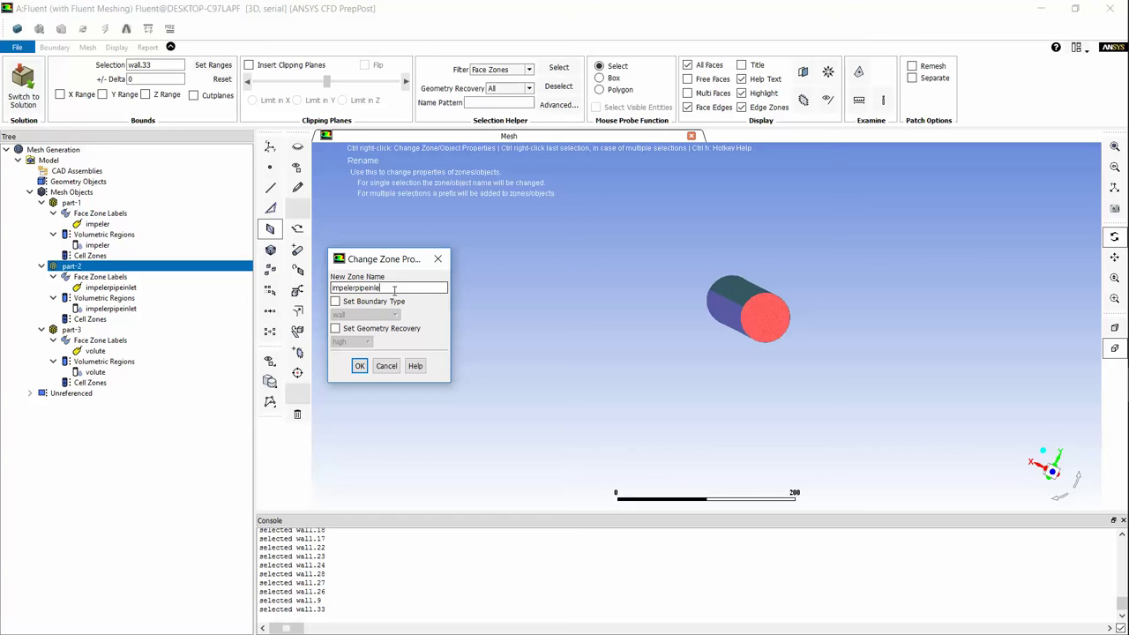
type("outlet")
left_click(360, 365)
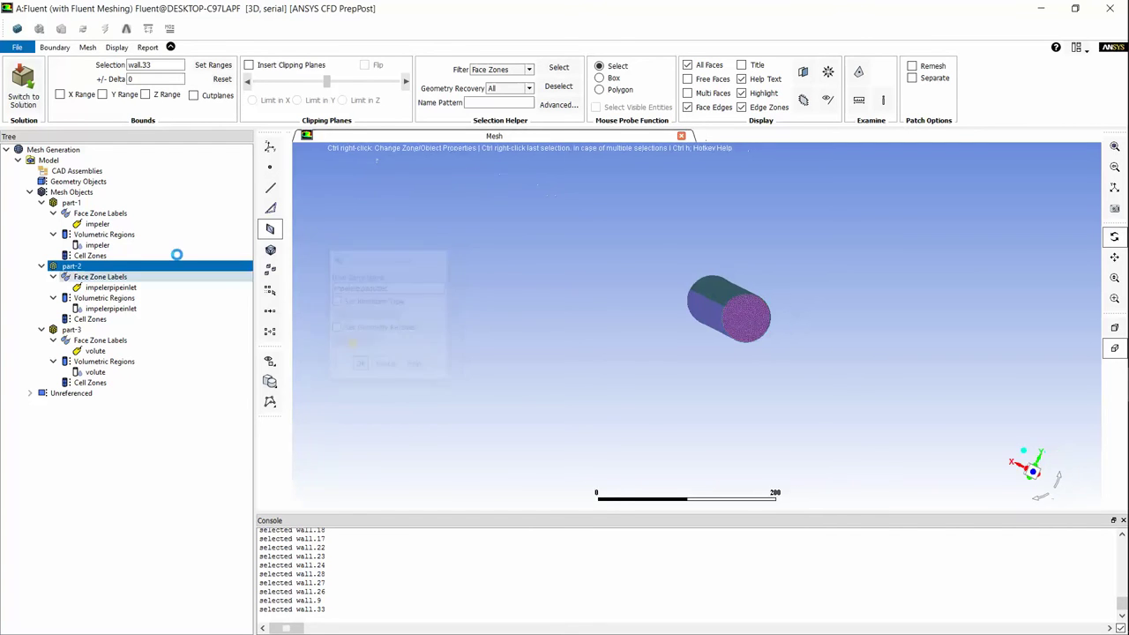
- Display all mesh objects and rename the free end face zone of the impeller pipe as impelerpipeinlet
right_click(121, 192)
left_click(133, 195)
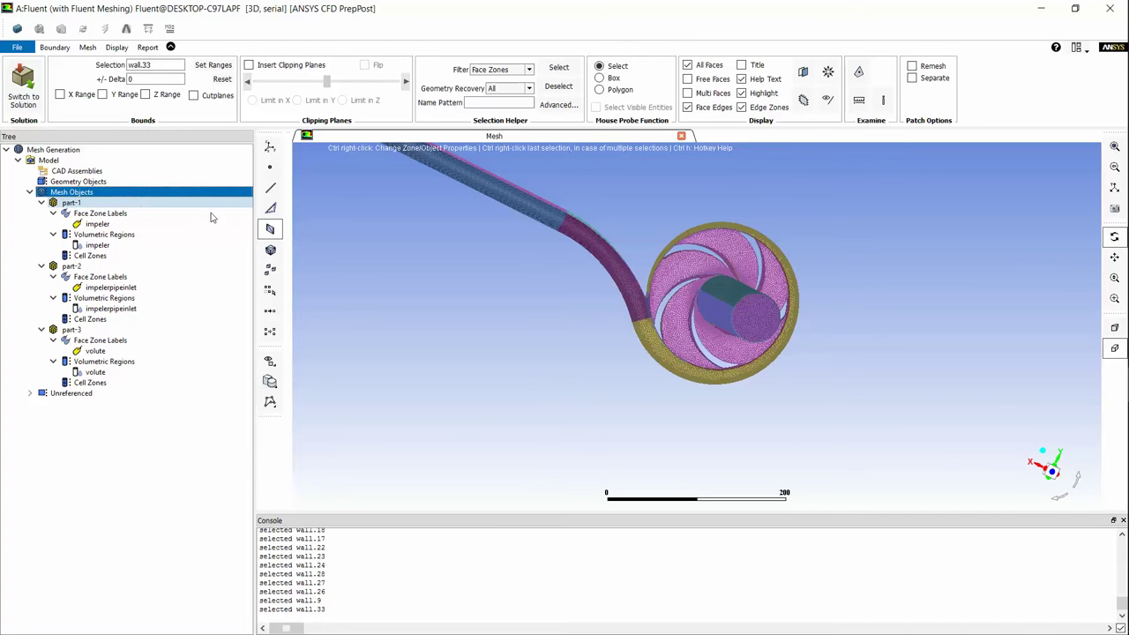
right_click(762, 317)
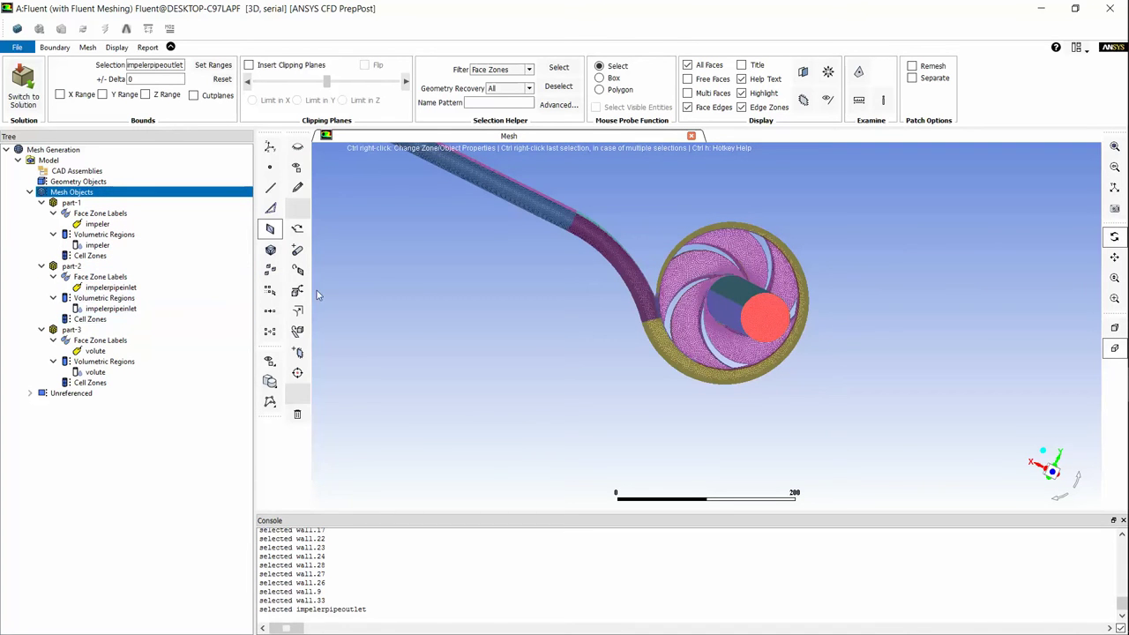
left_click(298, 187)
double_click(395, 288)
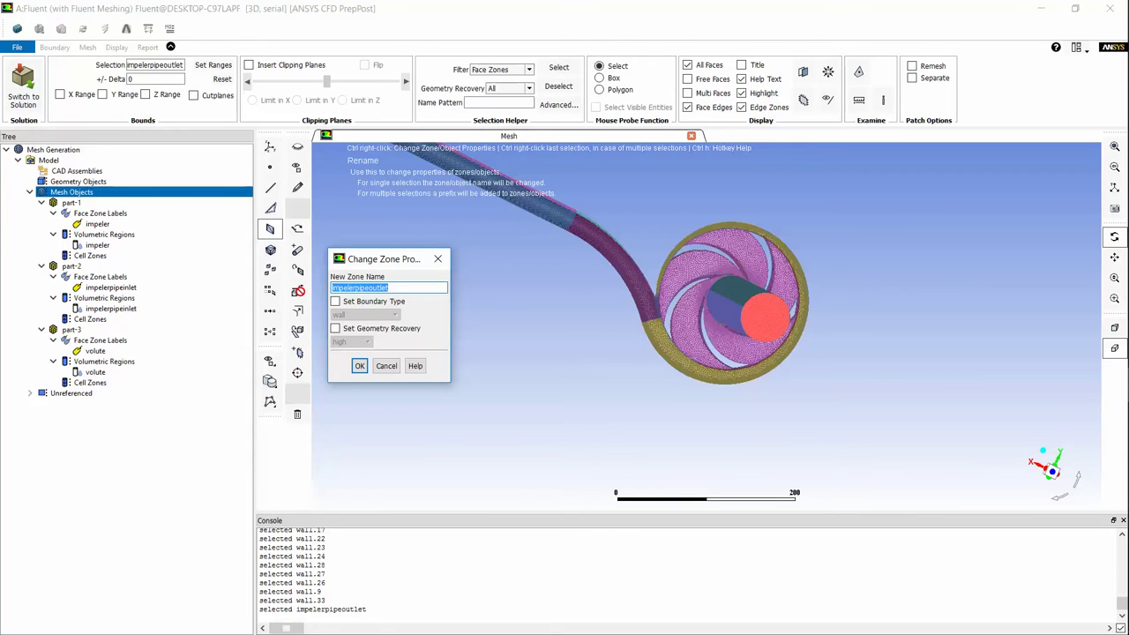
left_click(379, 288)
key("BackSpace")
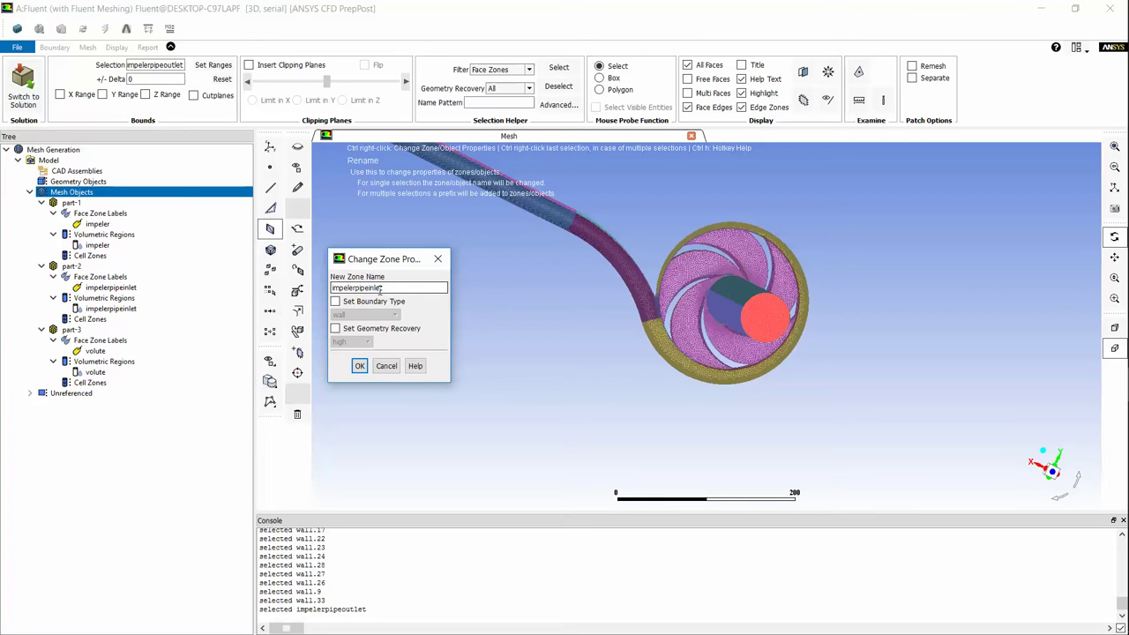
left_click(359, 365)
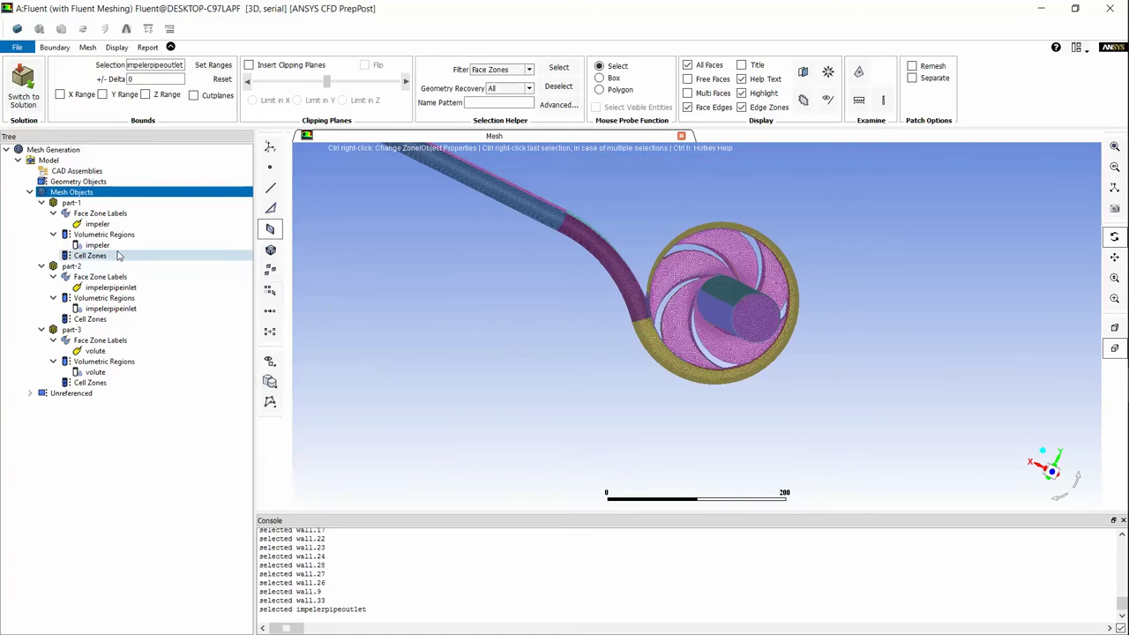
- Display only part-2 and merge the two cylindrical side face zones of the pipe into one
left_click(75, 265)
right_click(84, 266)
left_click(113, 270)
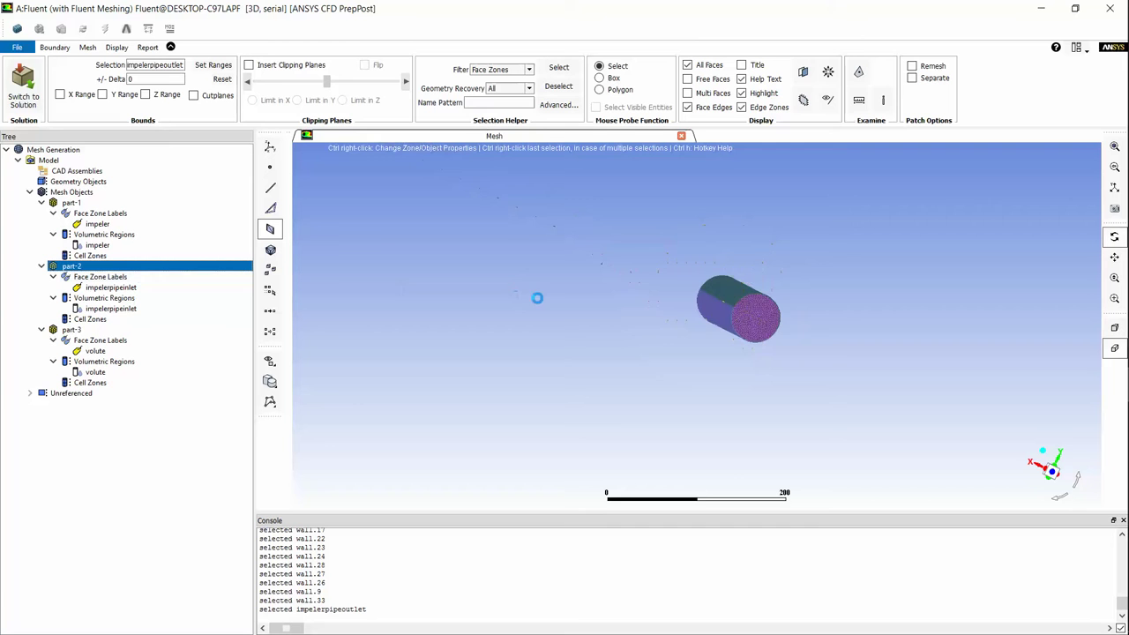
left_click(695, 319)
left_click(733, 291)
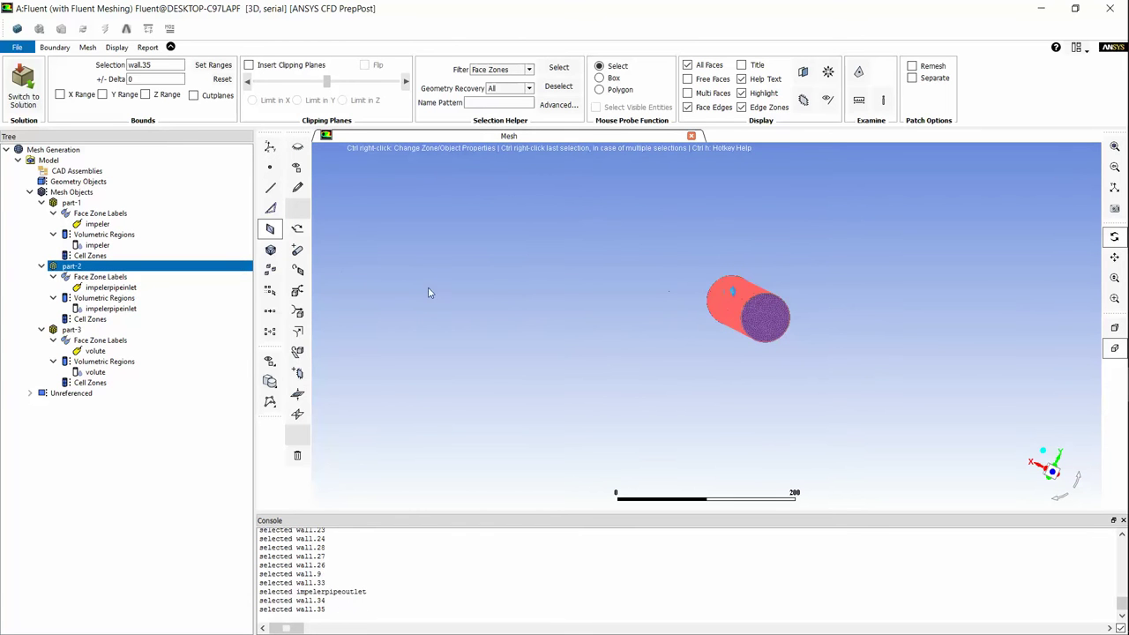
left_click(697, 315)
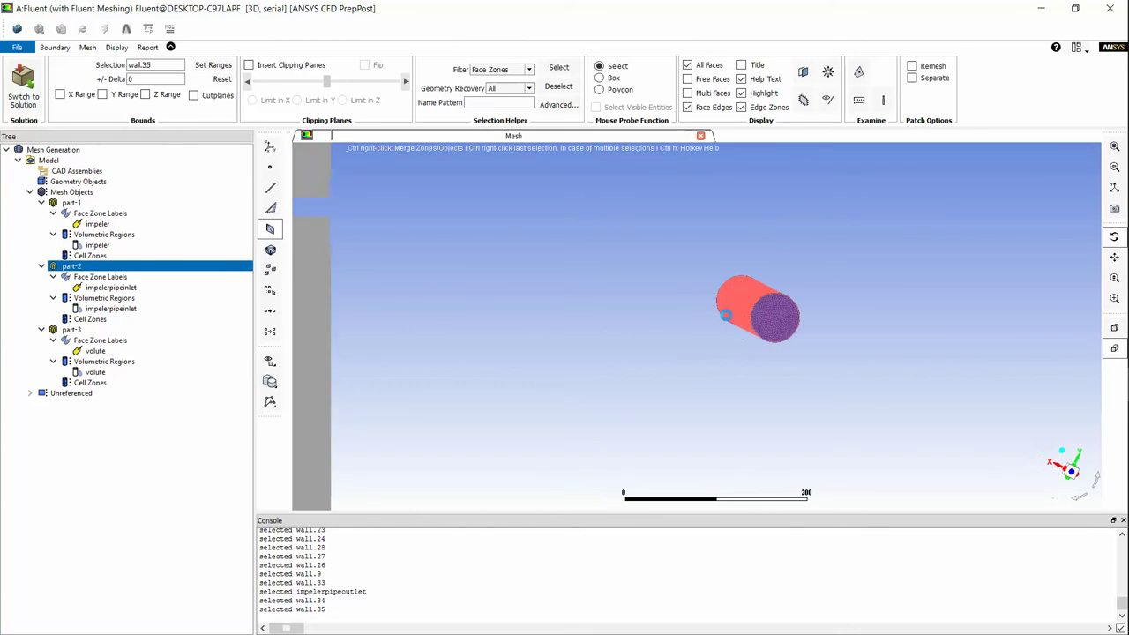
- Rename the merged side face zone of the pipe as pipewall
left_click(298, 187)
left_click_drag(372, 290, 292, 288)
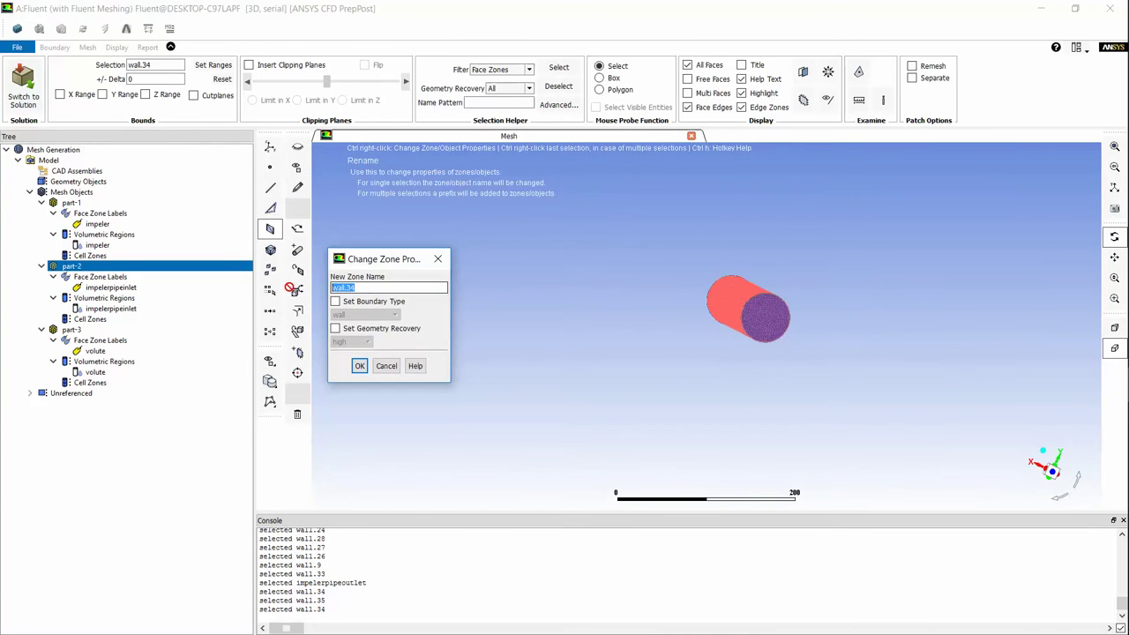
type("impelerpipewall")
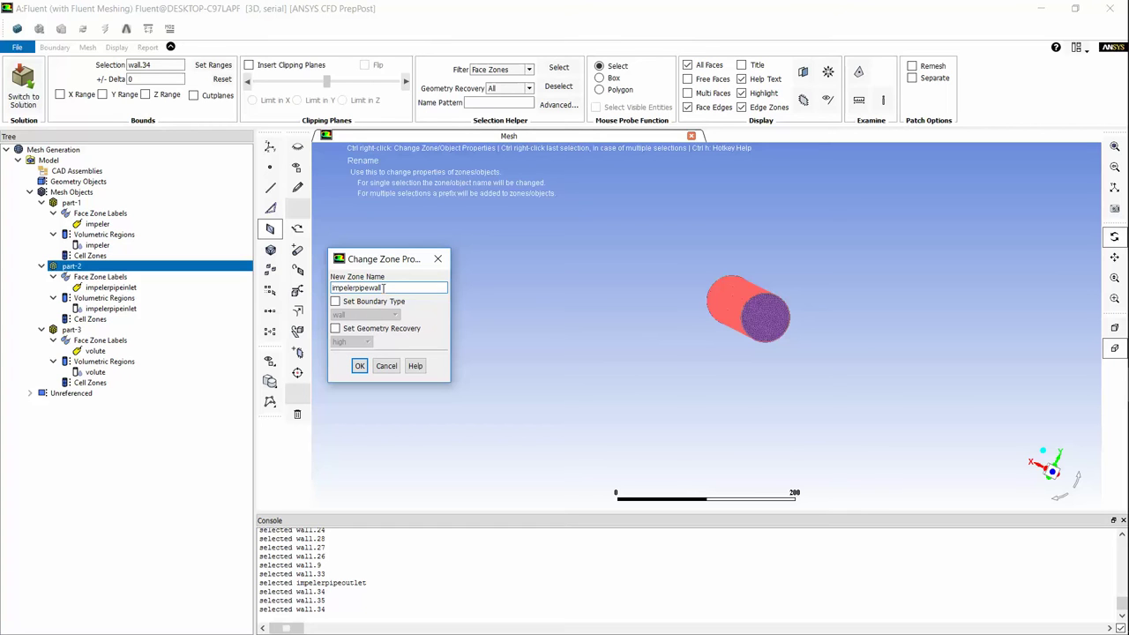
left_click_drag(384, 287, 249, 288)
type("pipewa")
left_click(359, 365)
- Rename the remaining circular end face zone of the part-2 pipe as pipeoutlet
left_click_drag(646, 333, 865, 352)
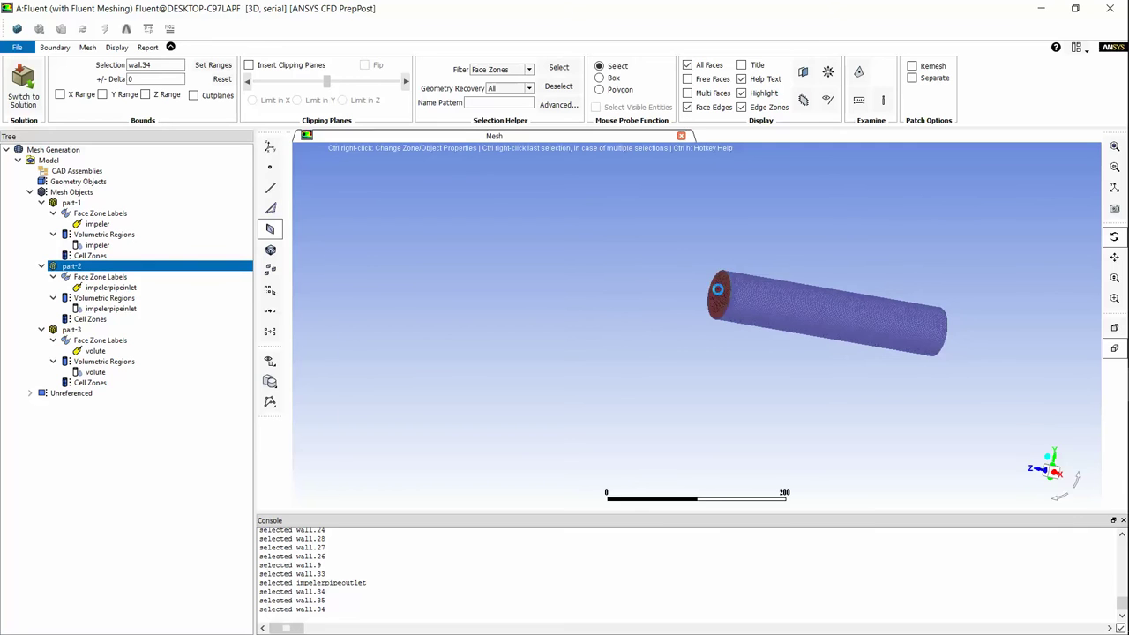
right_click(721, 296)
right_click(317, 188, "ctrl")
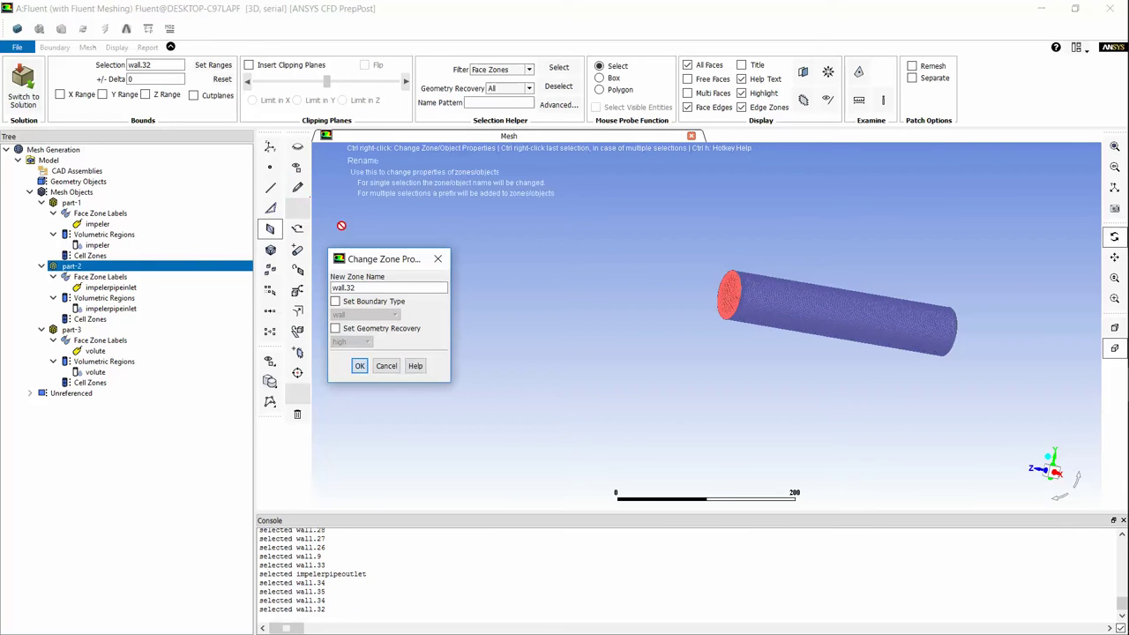
double_click(363, 287)
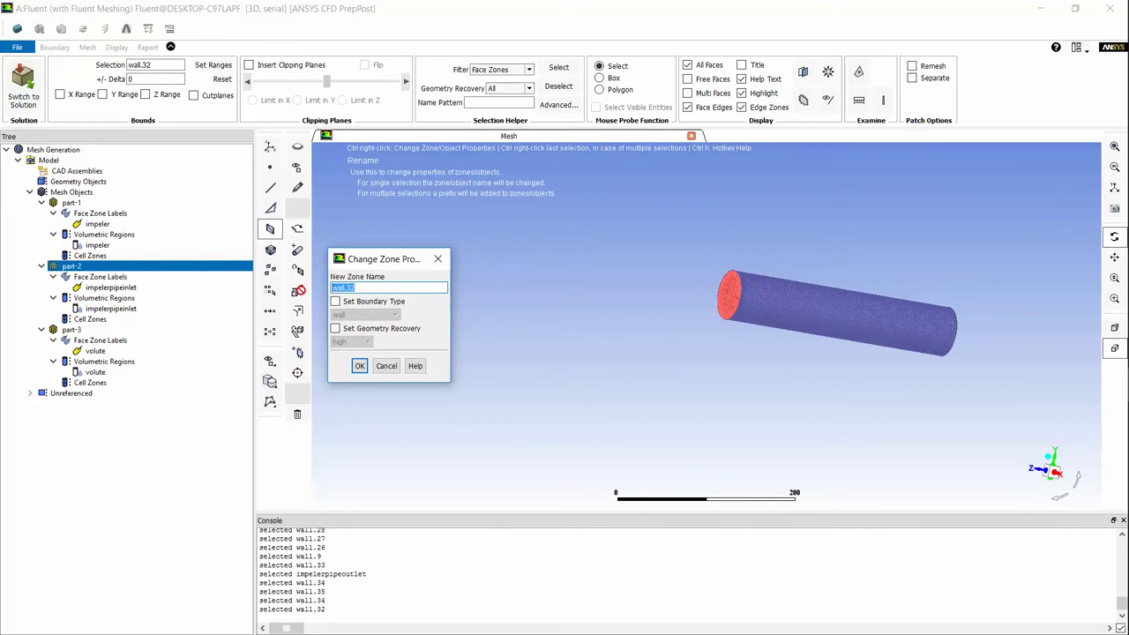
type("pipeoutle")
left_click(360, 365)
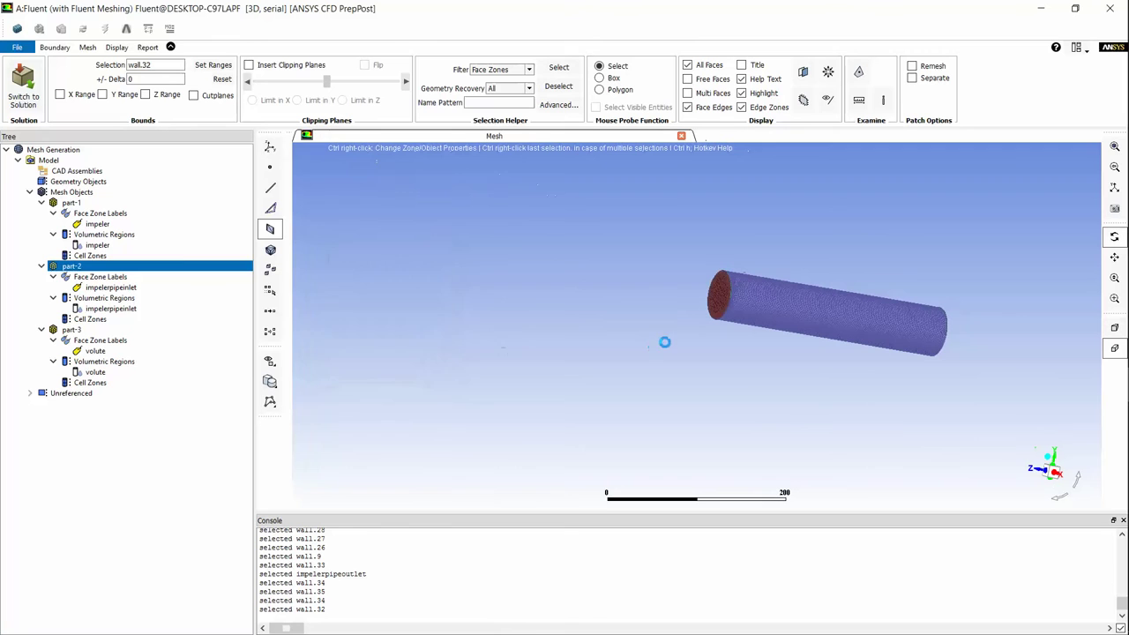
- Display part-1 on its own and bring all mesh objects back into view
right_click(99, 203)
left_click(117, 212)
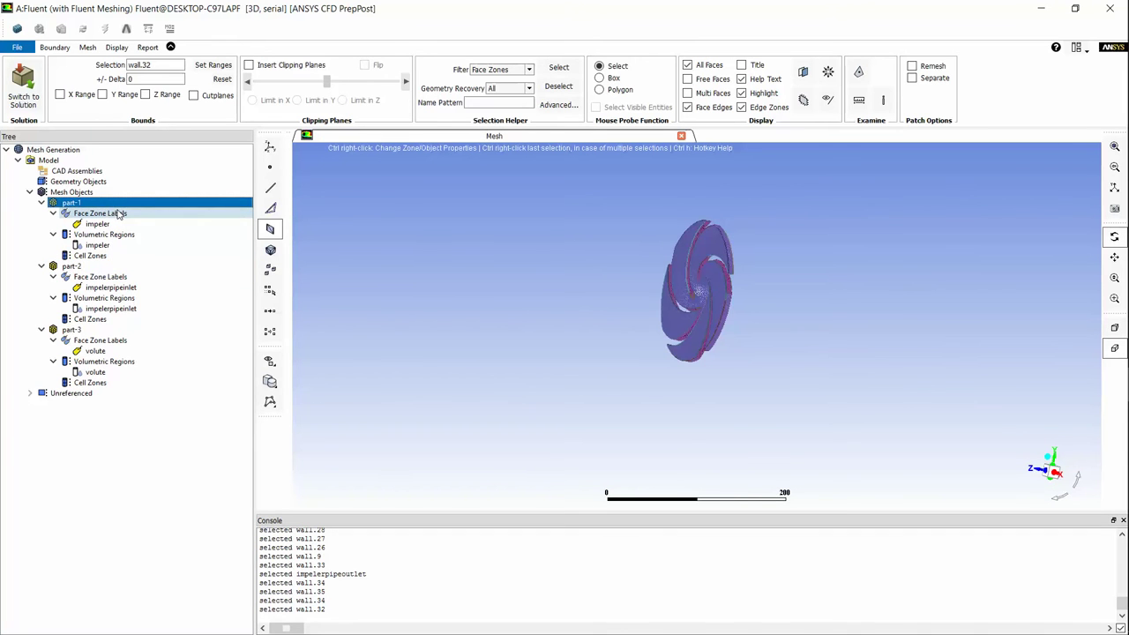
right_click(123, 193)
left_click(126, 196)
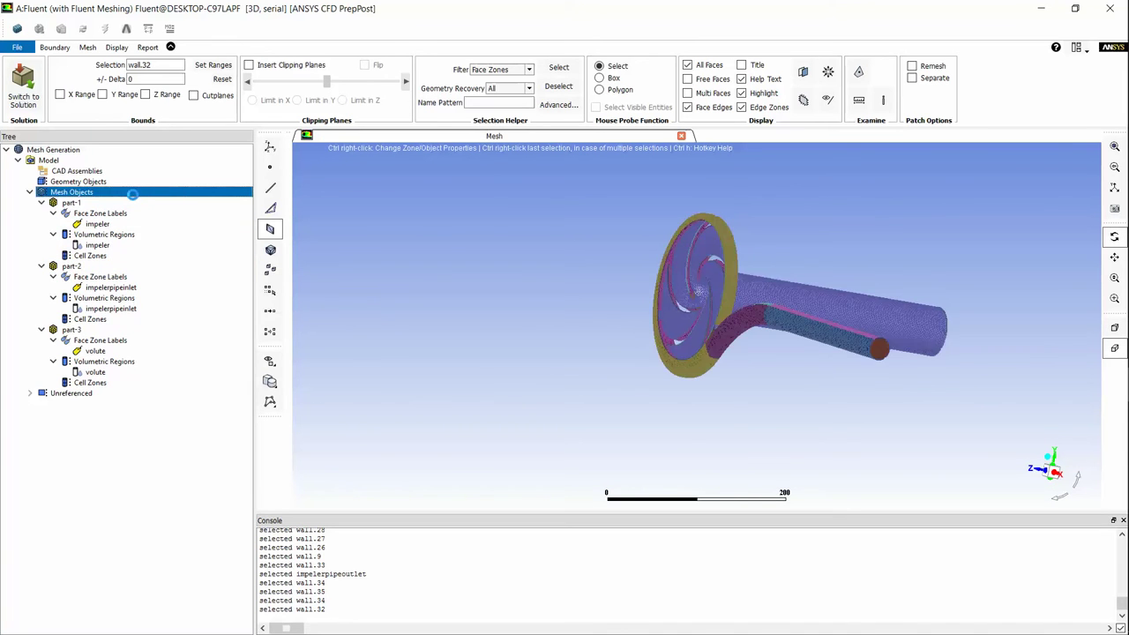
- Display only part-3 and rename the circular end face zone of the volute's discharge pipe as voluteoutlet
right_click(93, 330)
left_click(100, 340)
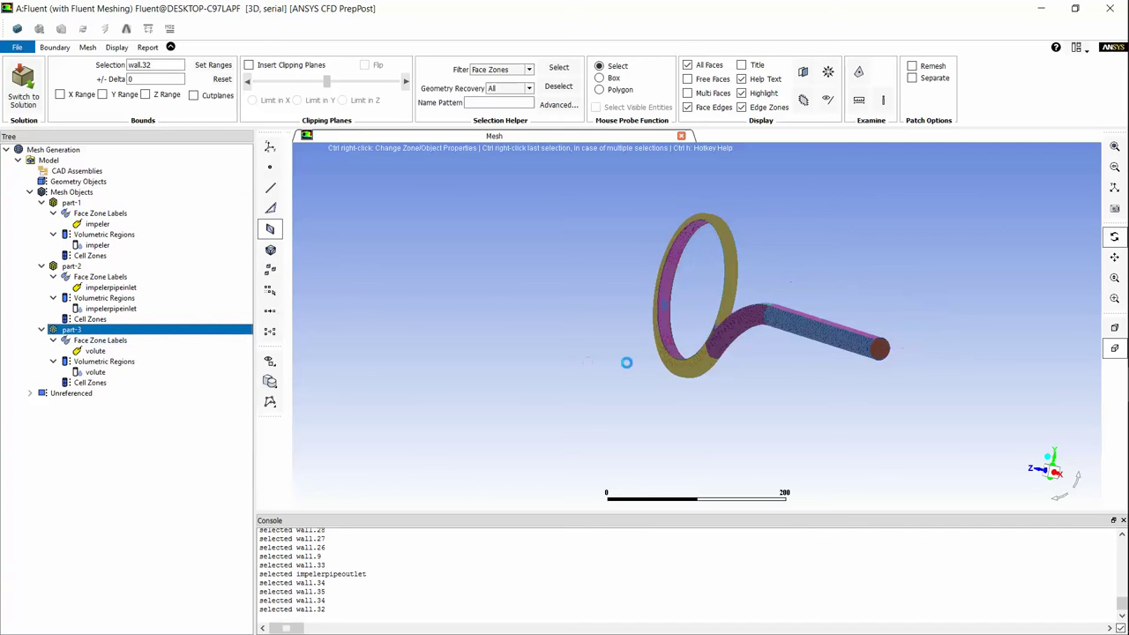
right_click(879, 346)
left_click(297, 187)
triple_click(374, 291)
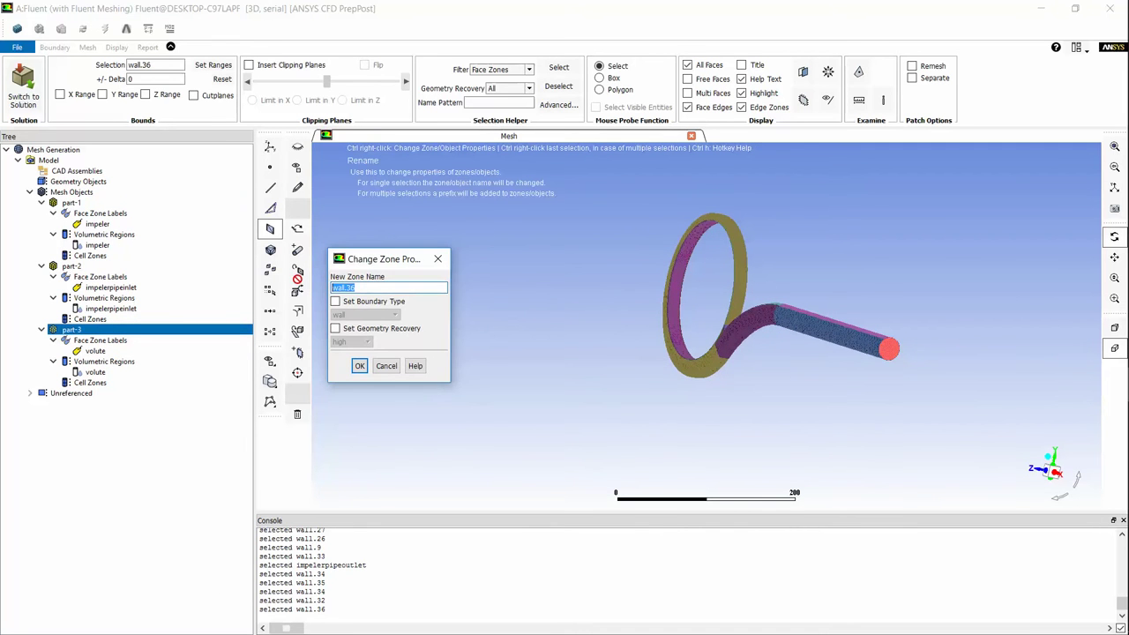
type("voluteoutlet")
left_click(359, 367)
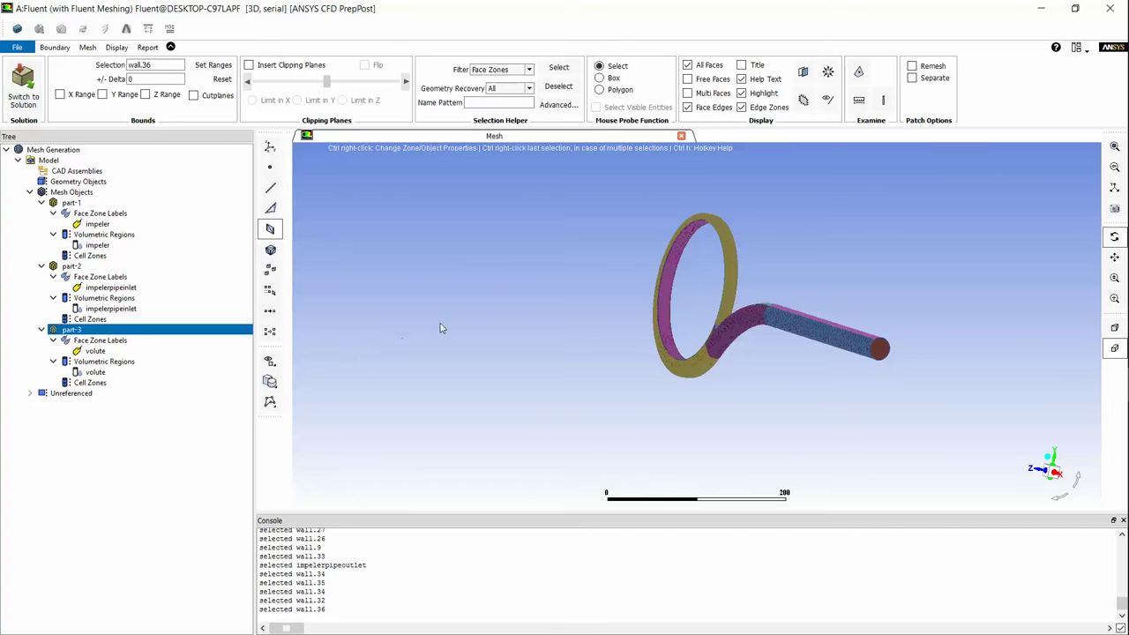
- Merge the two face zones on the inner side of the volute ring into one
right_click(667, 265)
left_click_drag(667, 264, 776, 225)
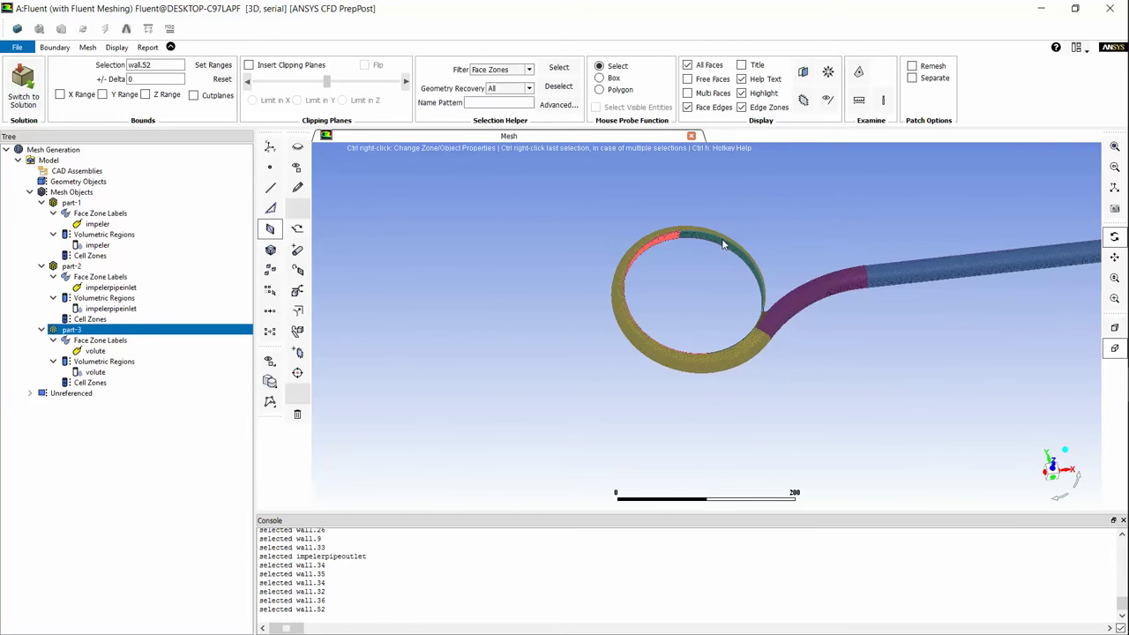
right_click(723, 242)
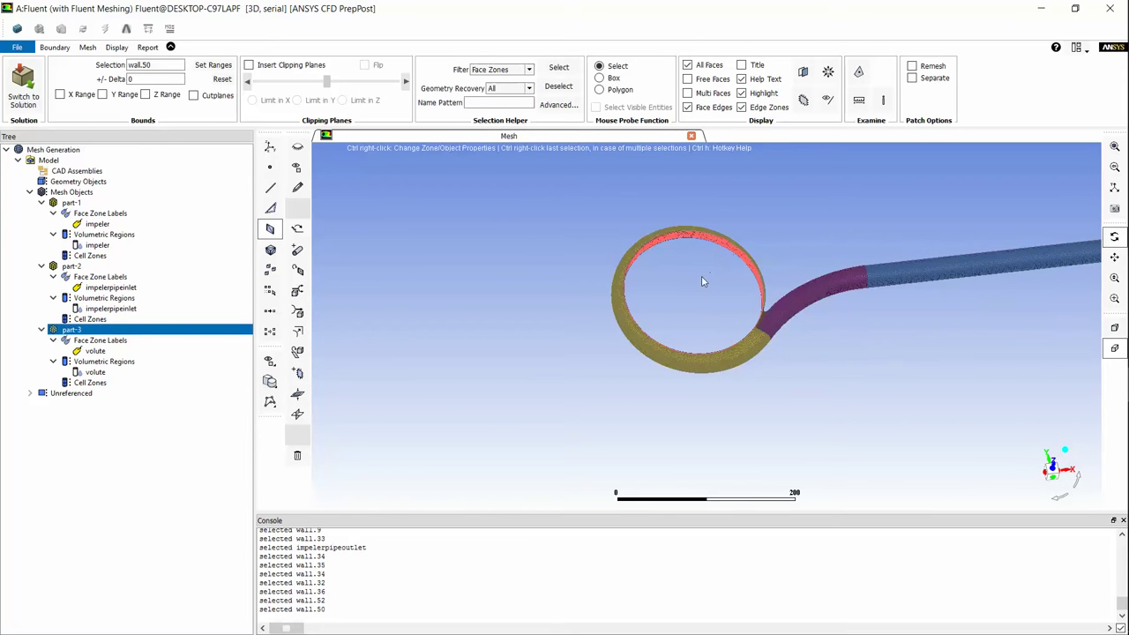
left_click_drag(688, 300, 602, 337)
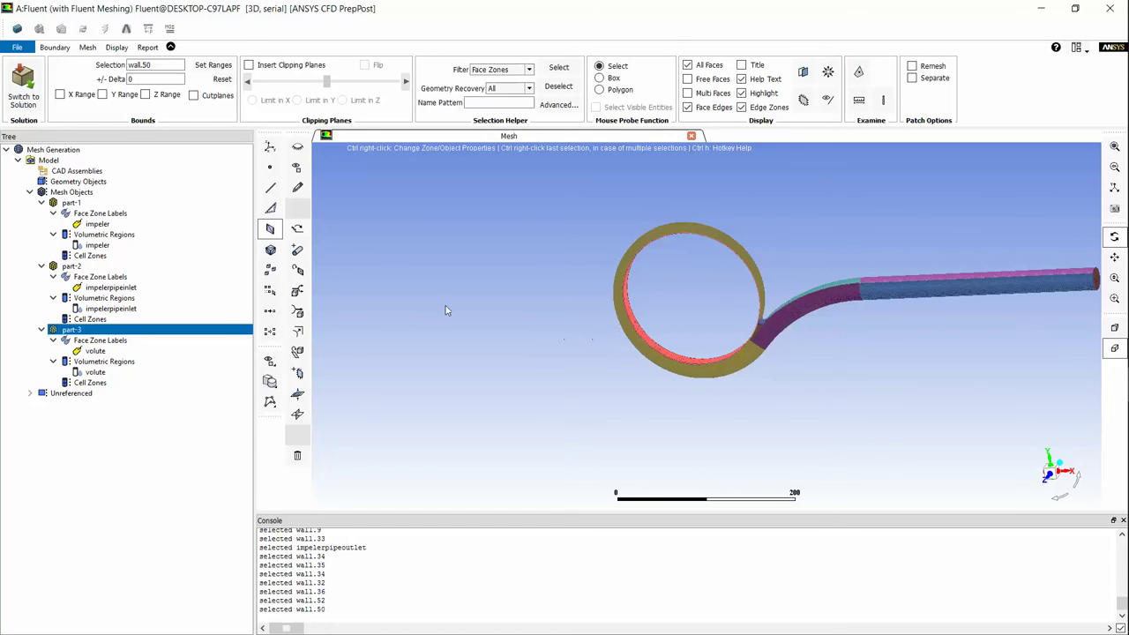
left_click(297, 312)
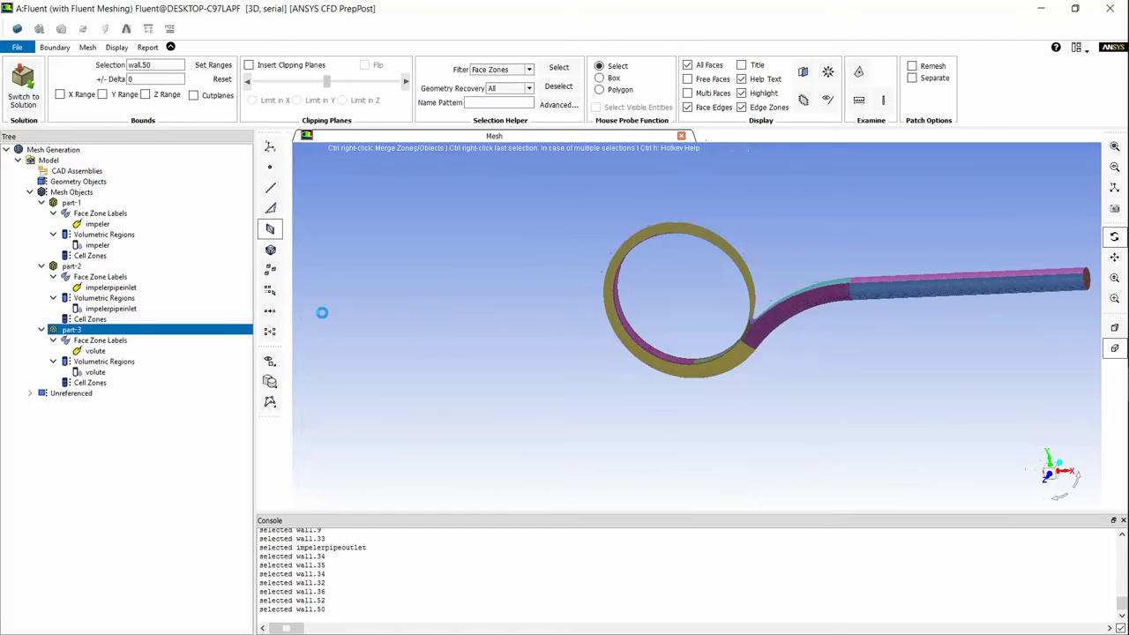
- Rename the merged inner ring face zone of the volute as voluteinlet
left_click(636, 337)
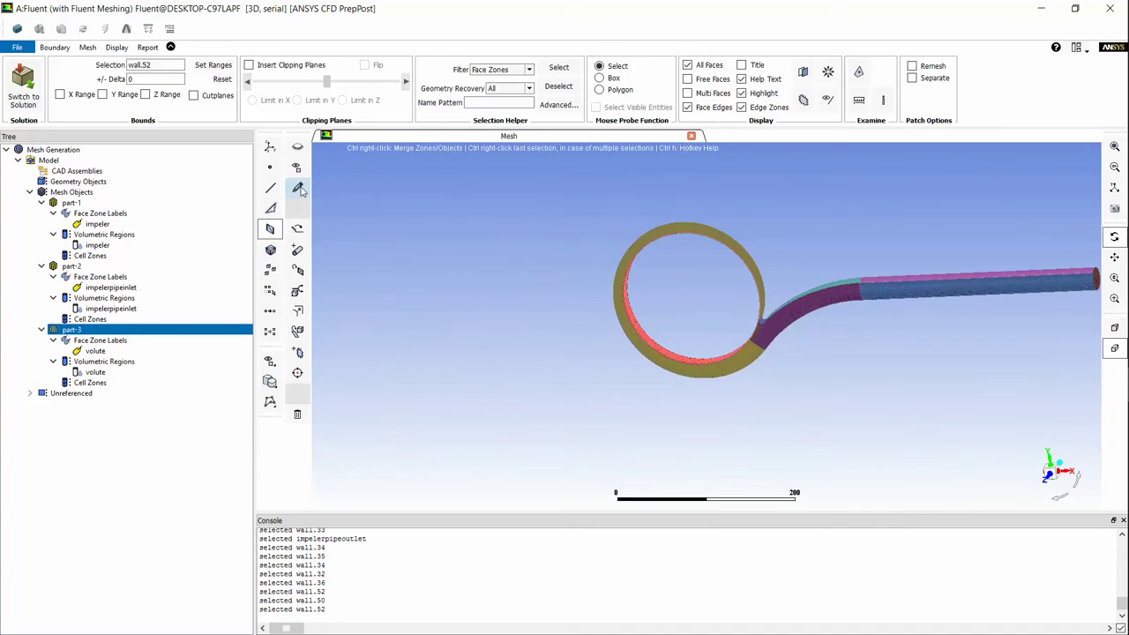
left_click(298, 188)
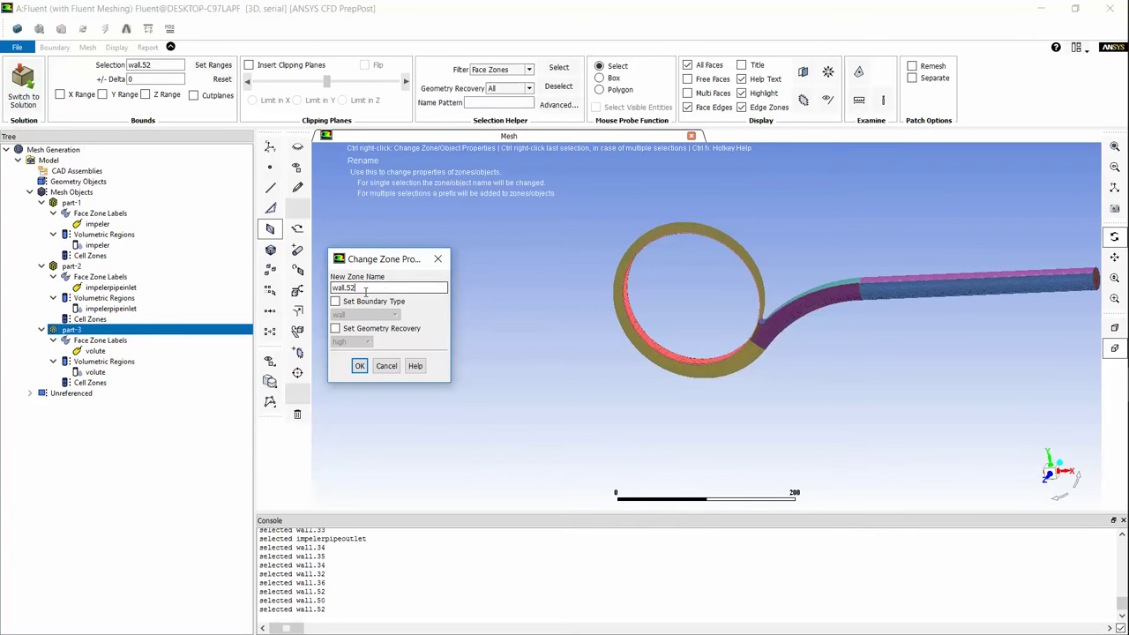
type("voluteinlet")
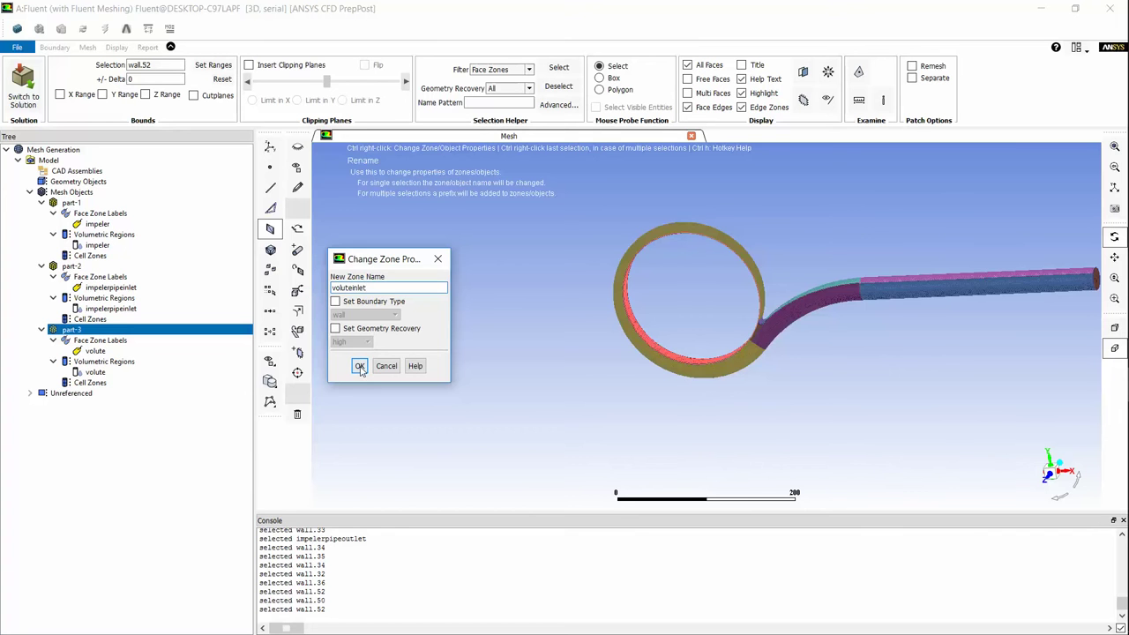
left_click(360, 367)
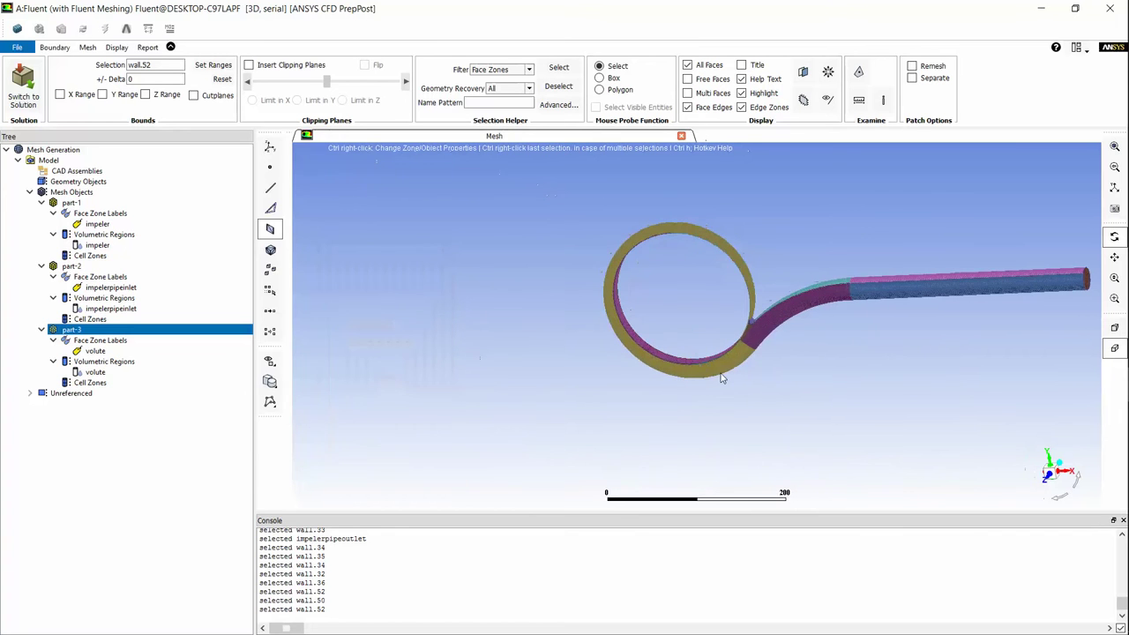
- Merge all volute face zones except the inlet and outlet into one, including the ring, discharge pipe and small strips around the tongue
left_click(731, 369)
left_click(776, 330)
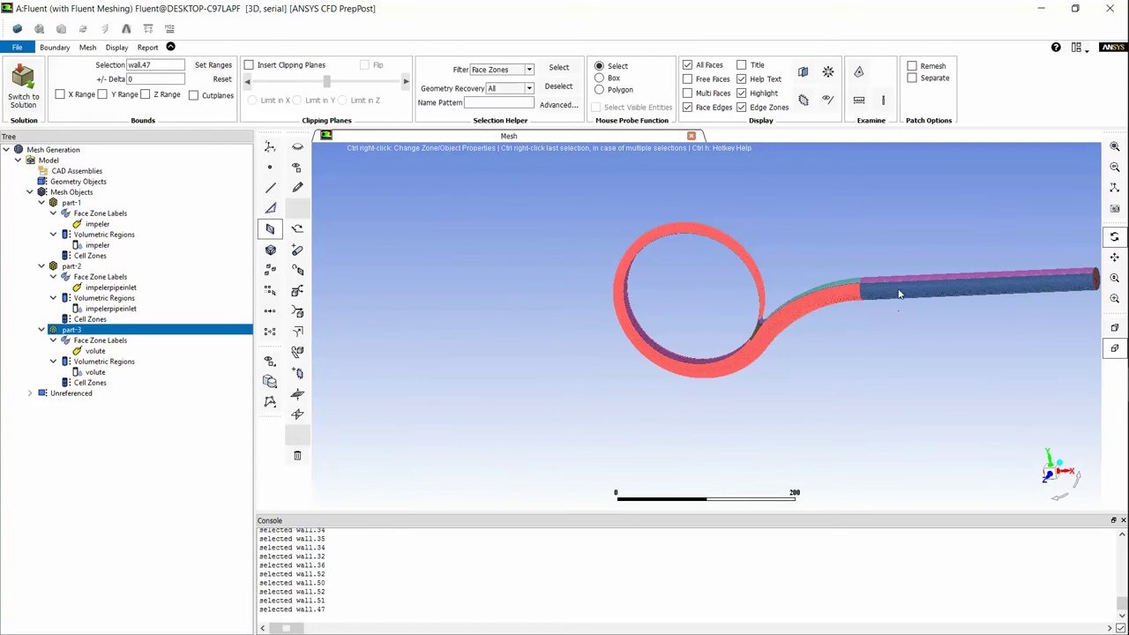
left_click(888, 283)
left_click(898, 281)
left_click(845, 280)
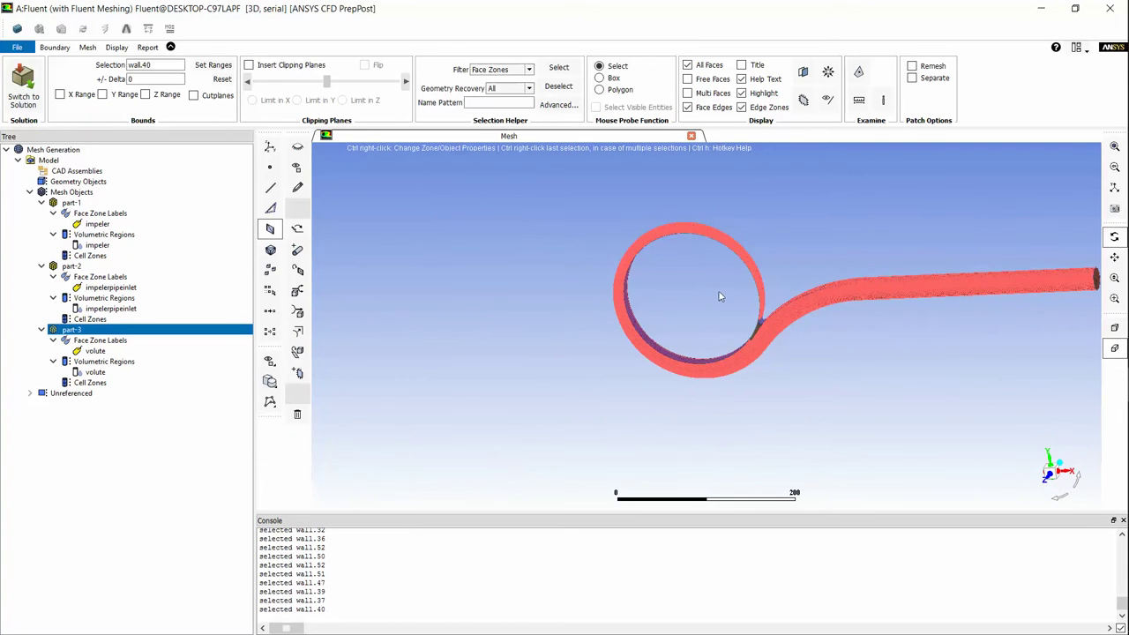
scroll(775, 353, "up", 5)
middle_click_drag(595, 242, 661, 323)
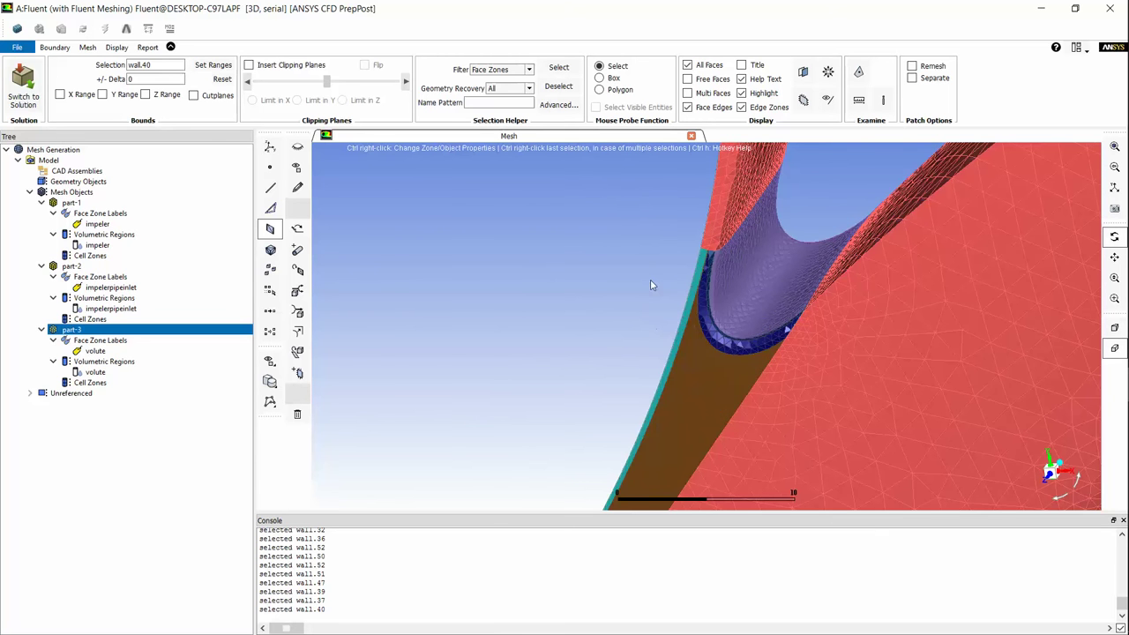
left_click(706, 371)
left_click(723, 351)
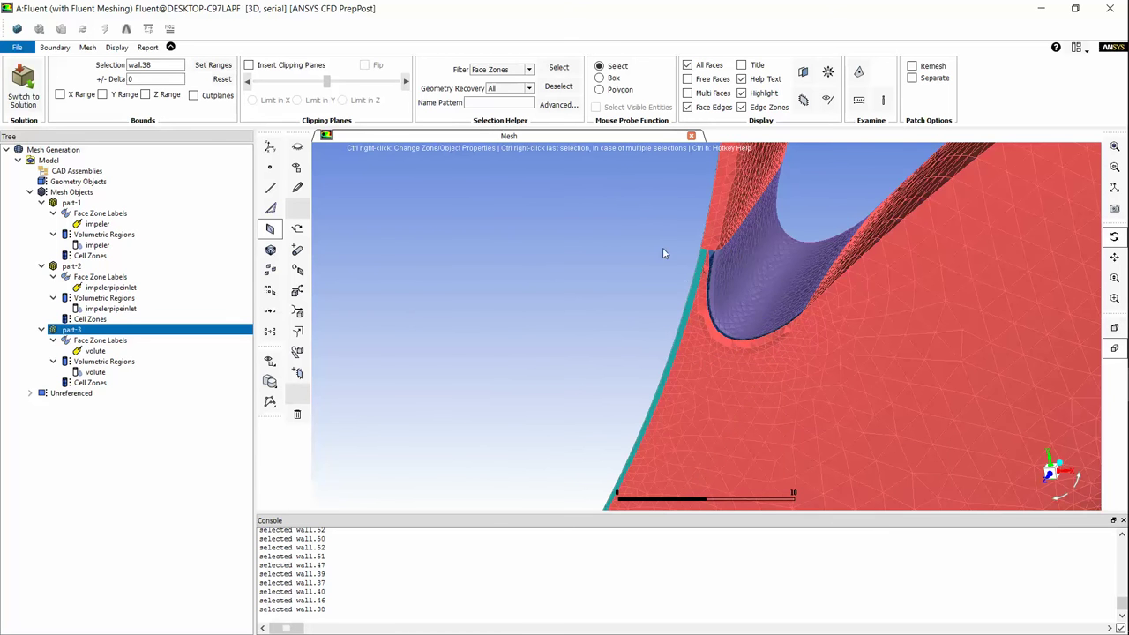
middle_click_drag(678, 226, 715, 279)
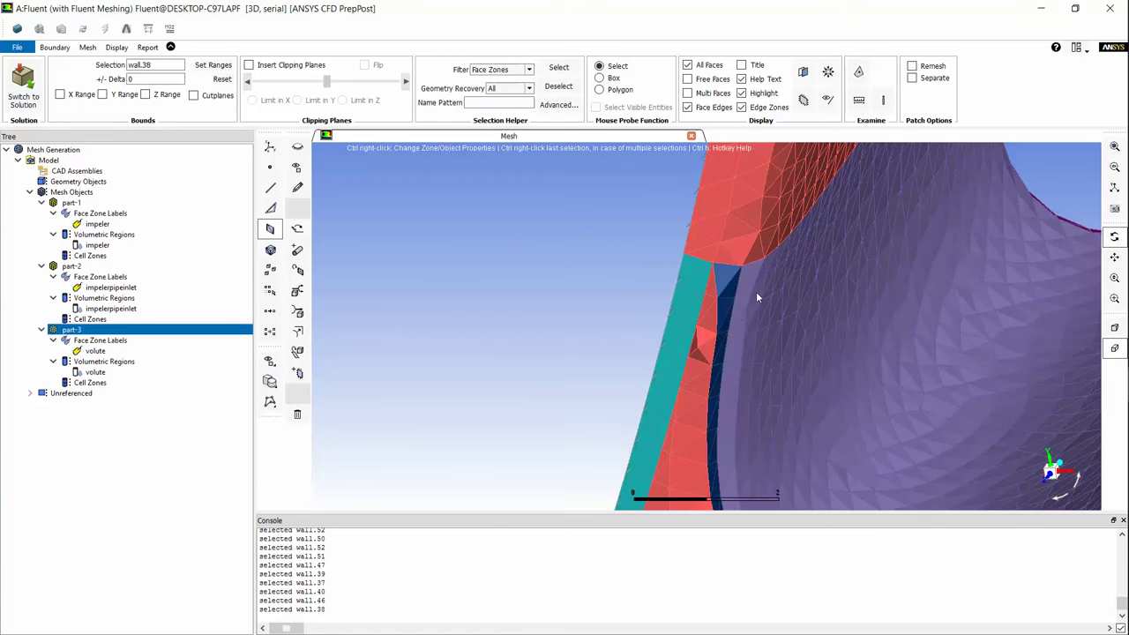
left_click(729, 456)
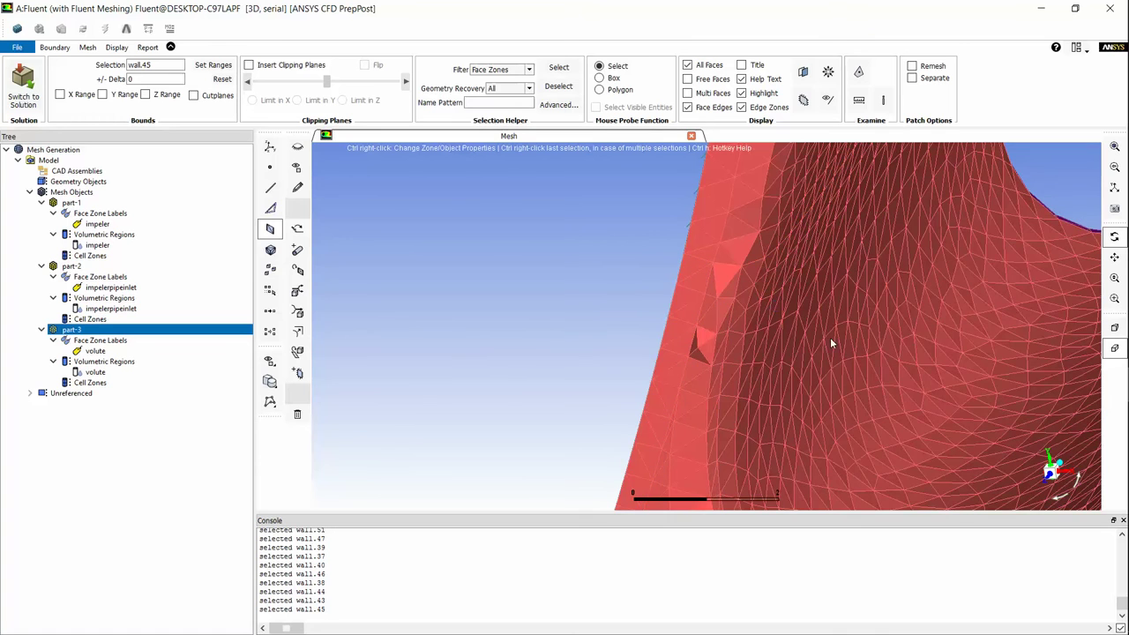
middle_click_drag(830, 337, 741, 344)
middle_click_drag(818, 267, 698, 413)
scroll(778, 302, "up", 3)
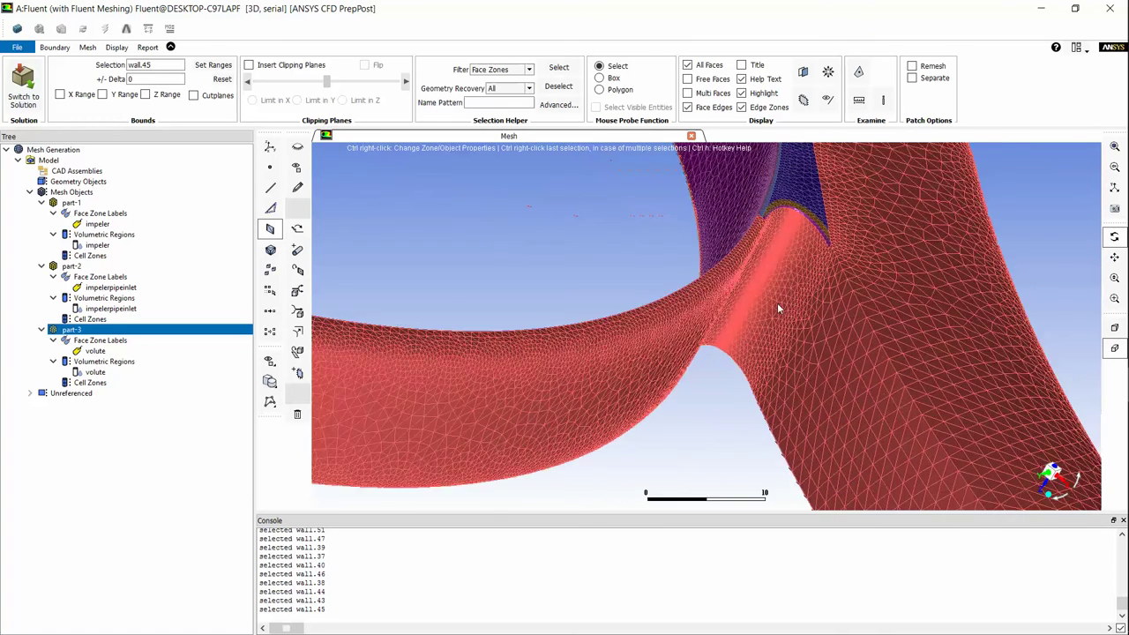
middle_click_drag(732, 178, 783, 249)
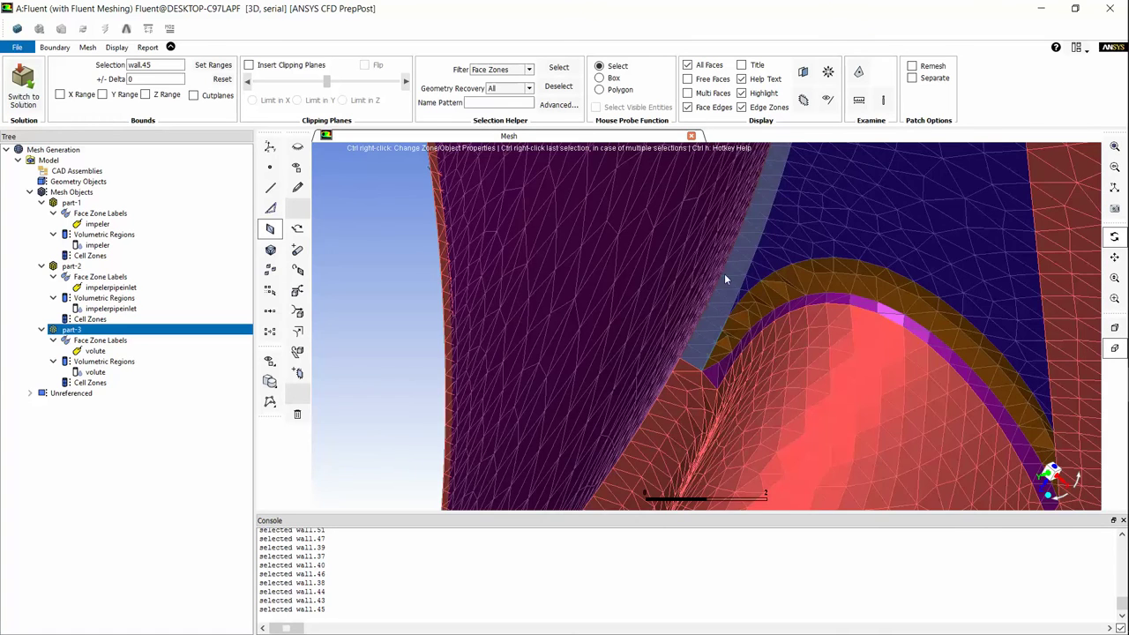
left_click(724, 273)
left_click(710, 261)
left_click(741, 261)
left_click(786, 244)
left_click(786, 282)
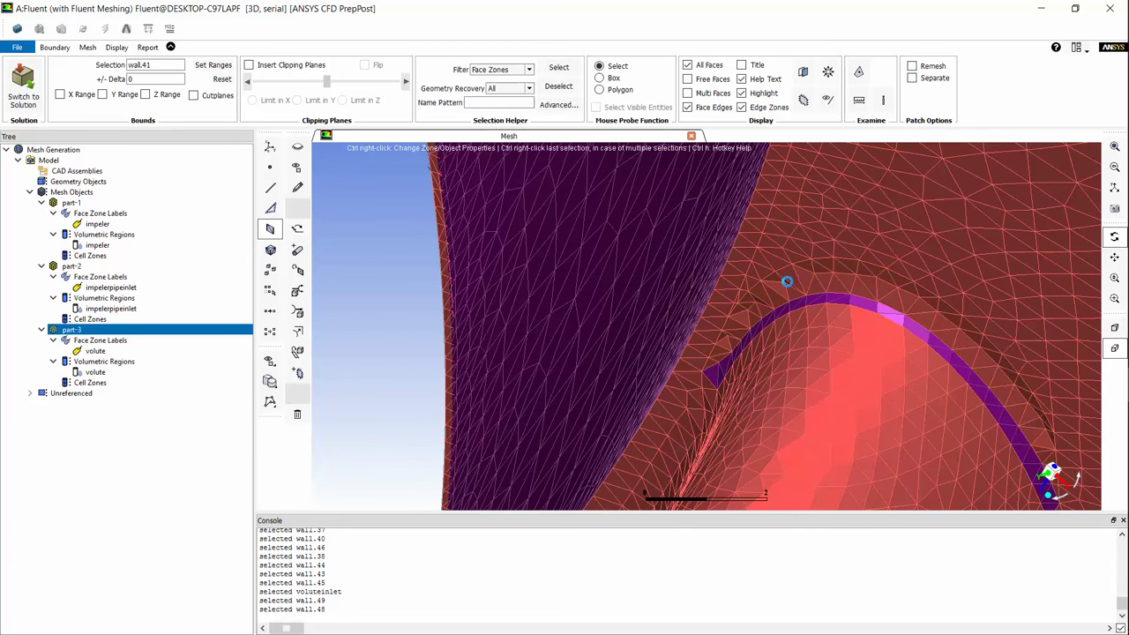
left_click(747, 334)
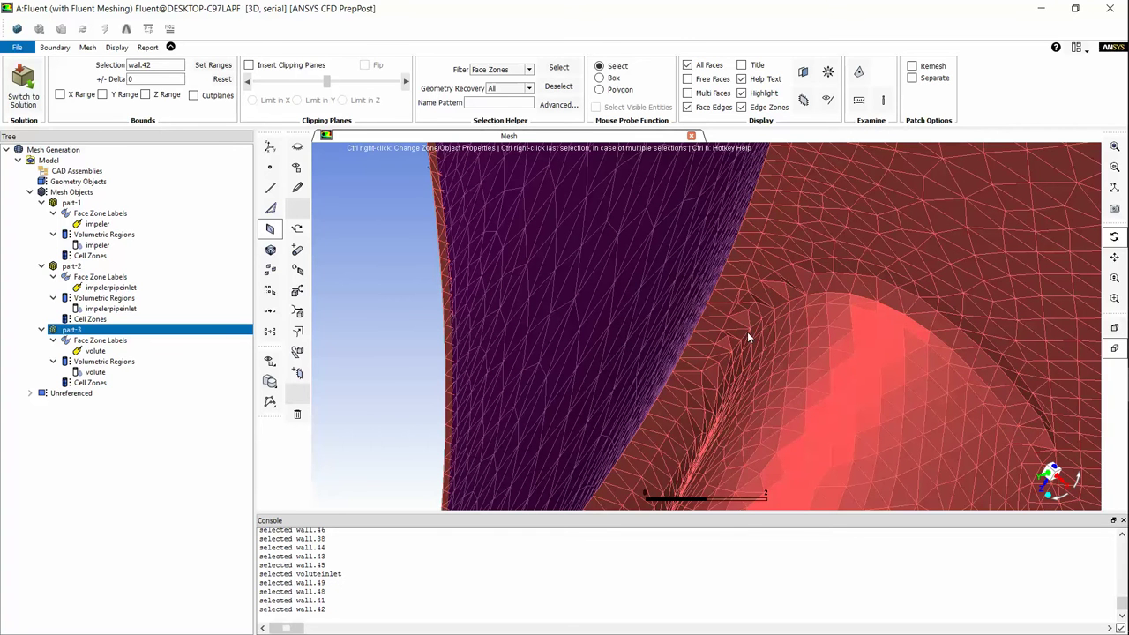
left_click(298, 314)
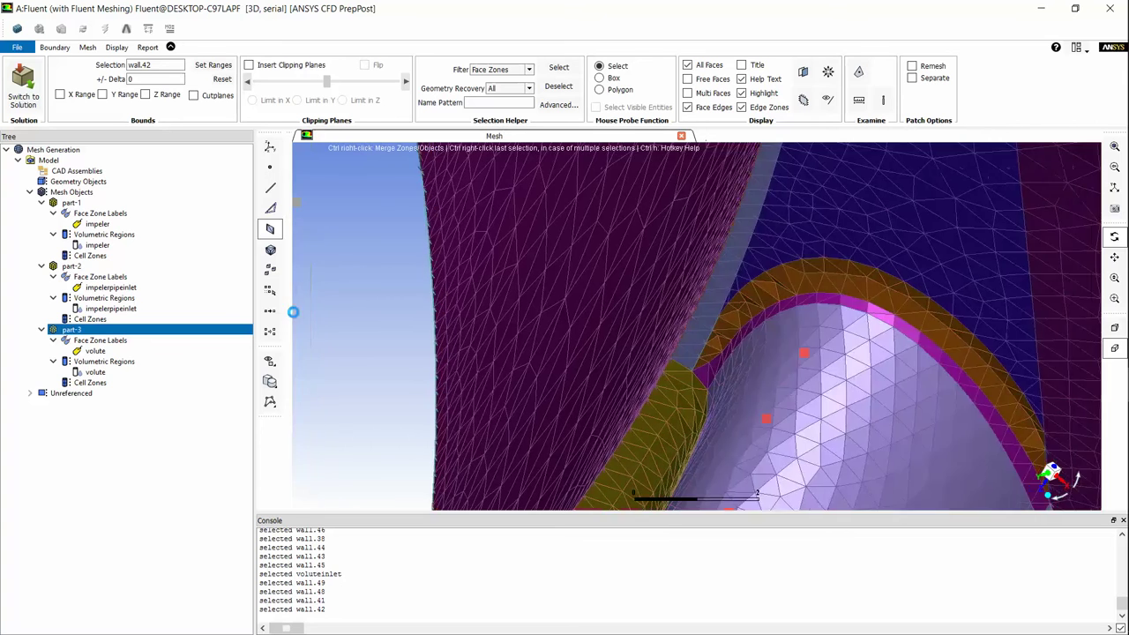
- Rename the merged outer face zone of the volute as volutewall
scroll(780, 321, "down", 5)
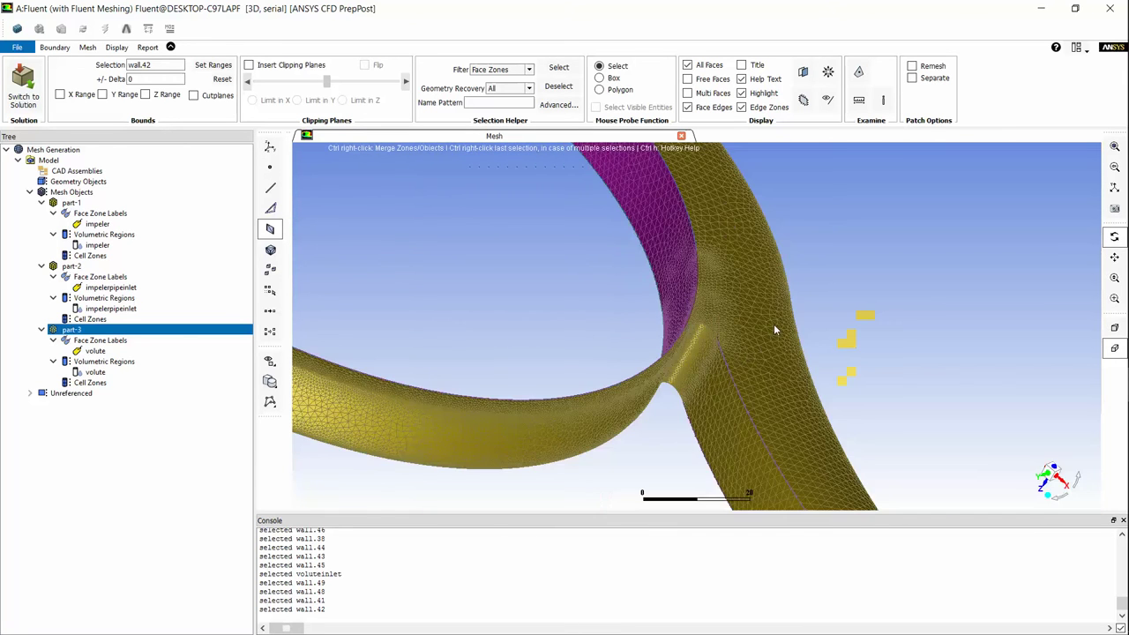
left_click_drag(666, 375, 726, 369)
left_click(725, 374)
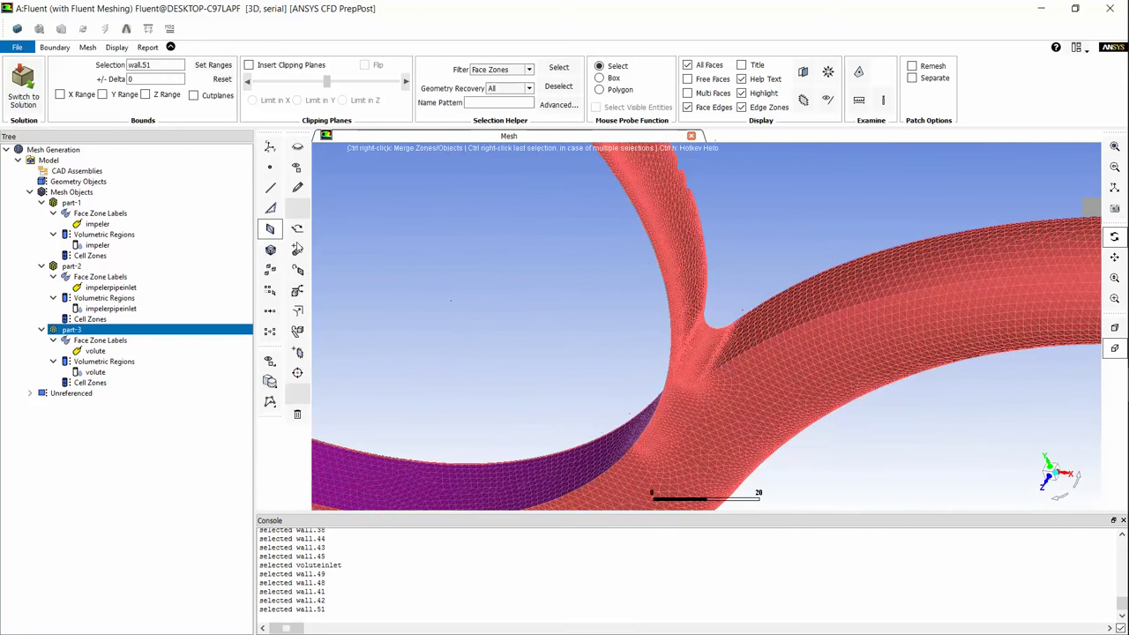
left_click(297, 188)
left_click_drag(415, 288, 320, 289)
type("volutewall")
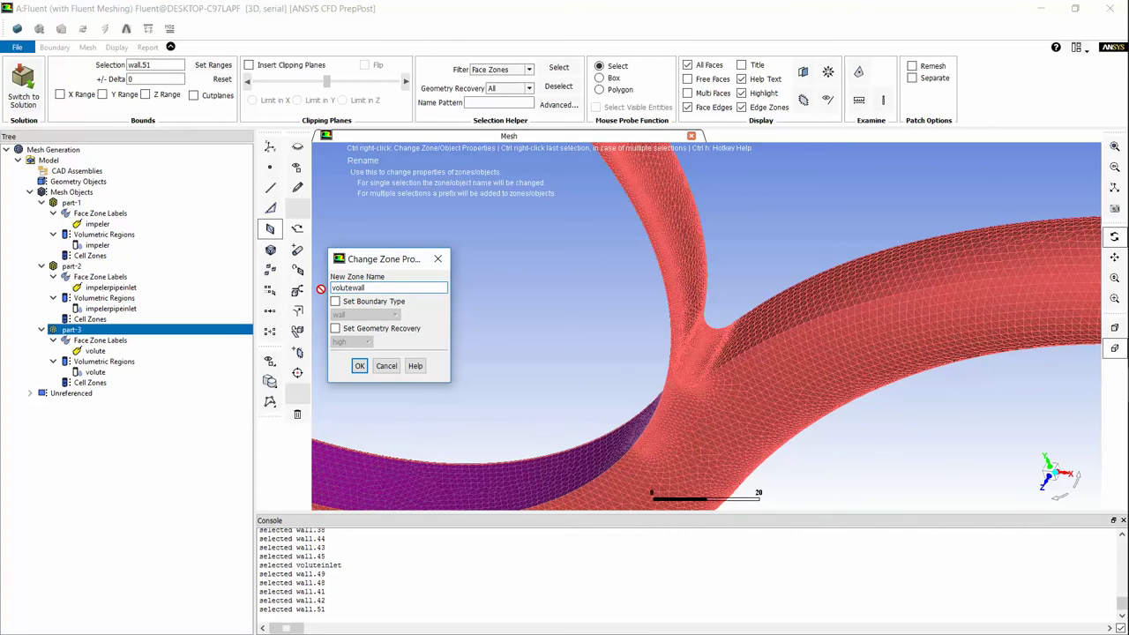
left_click(360, 366)
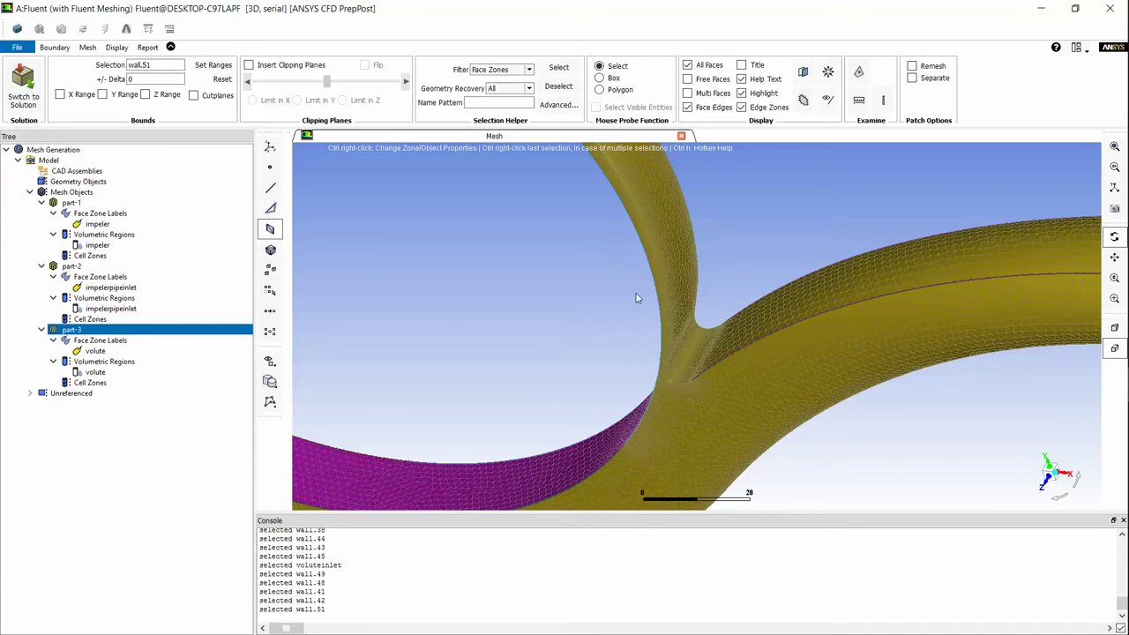
scroll(597, 298, "down", 5)
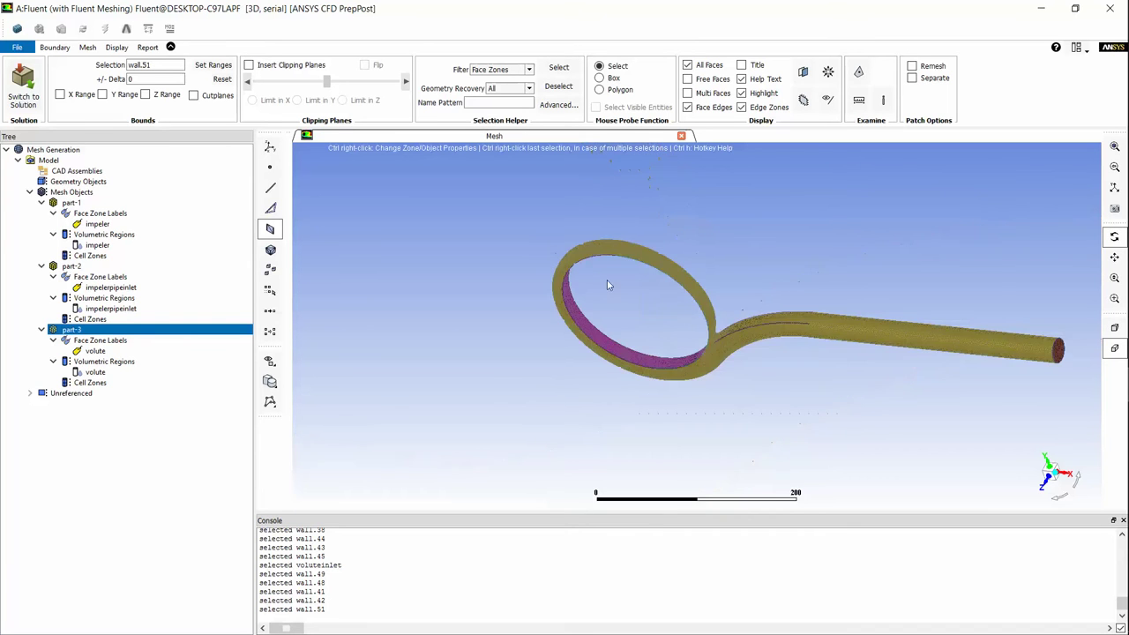
left_click_drag(615, 304, 663, 259)
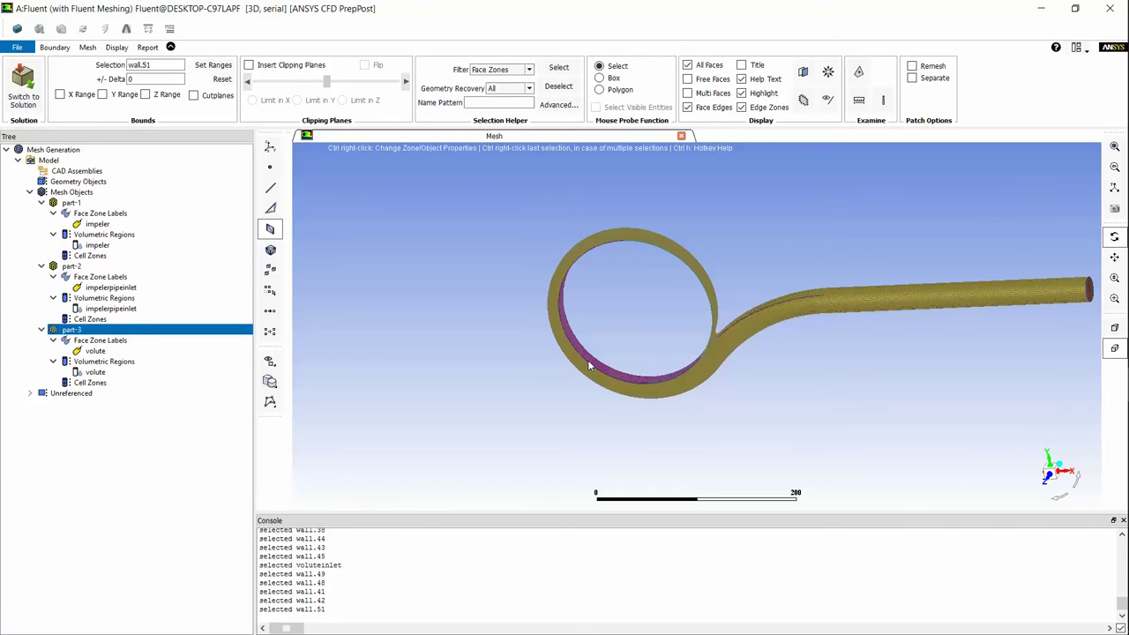
middle_click_drag(587, 346, 629, 411)
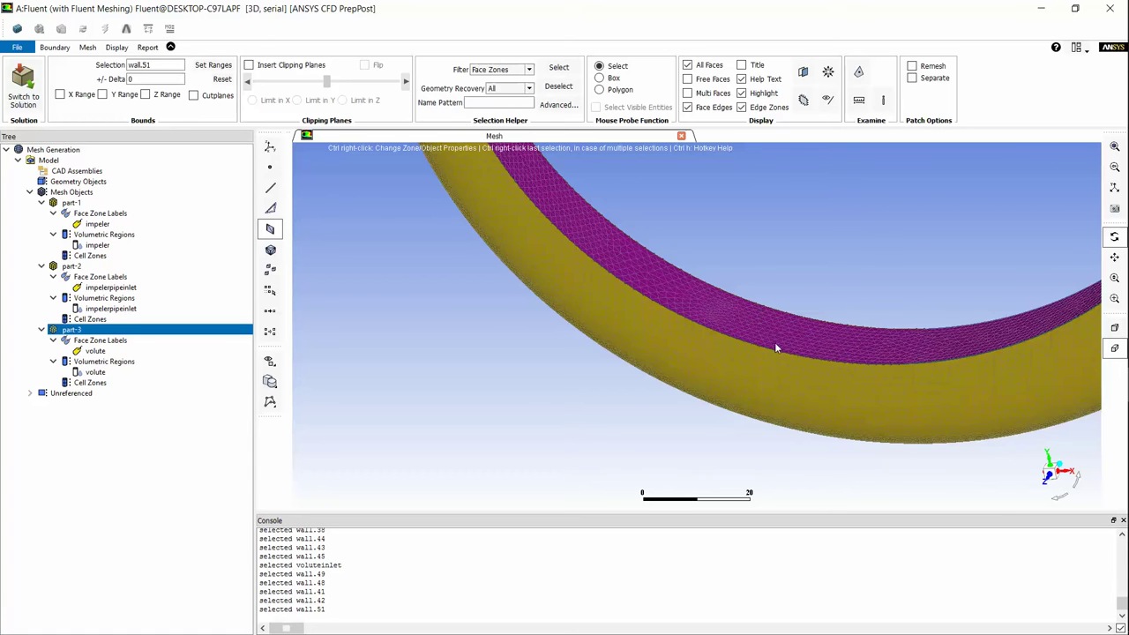
- Draw all mesh objects together so the impeller, inlet pipe and volute are shown
scroll(763, 372, "down", 5)
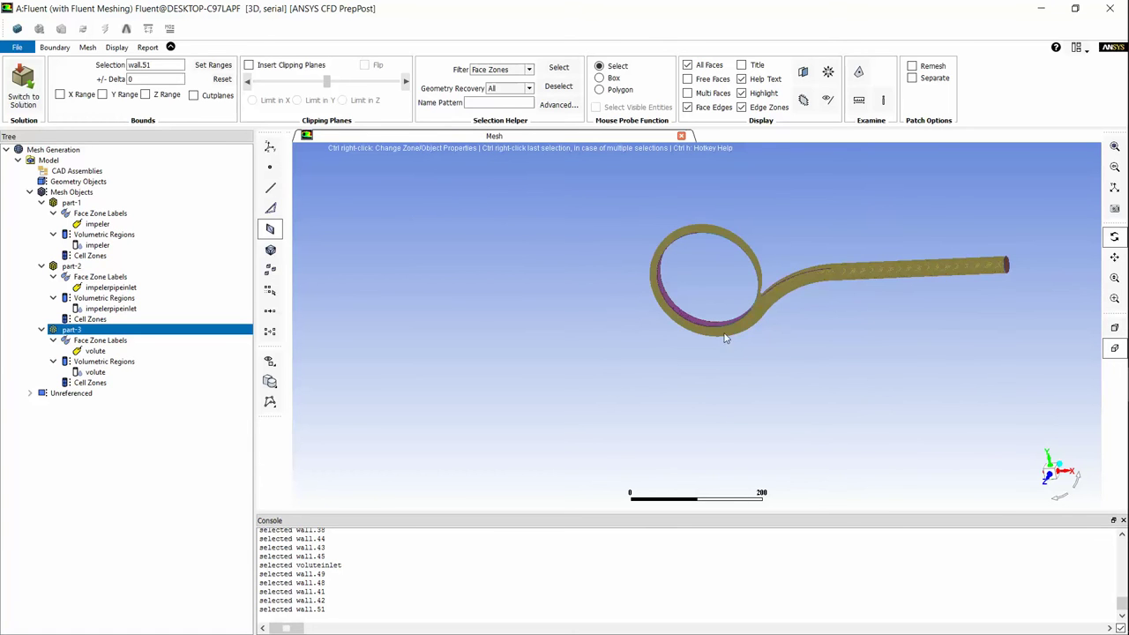
right_click(85, 193)
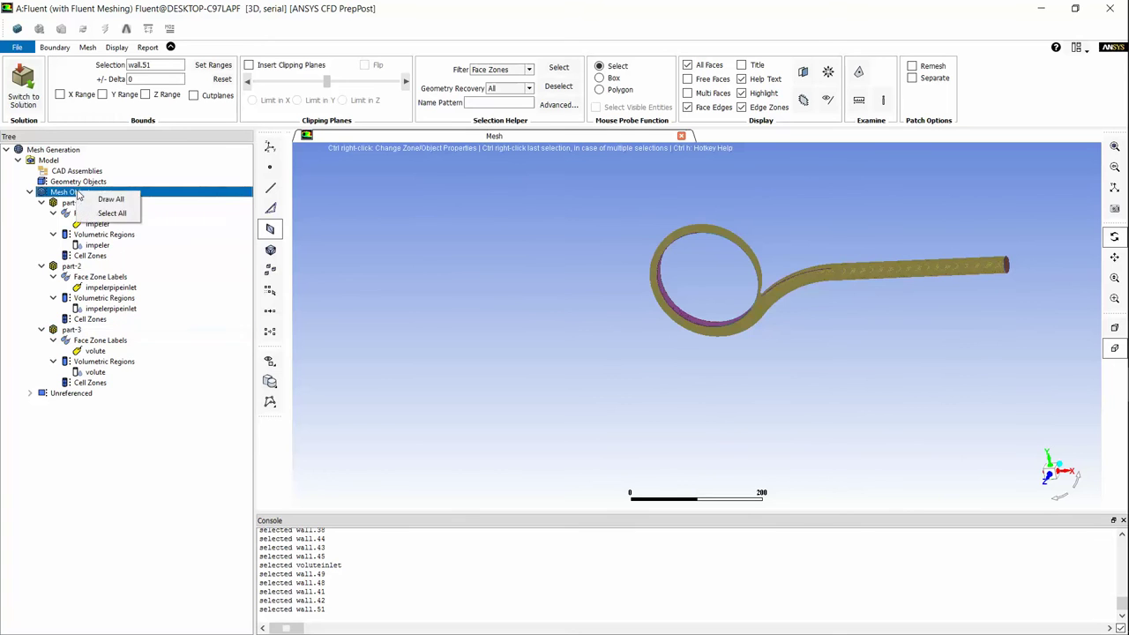
left_click(88, 199)
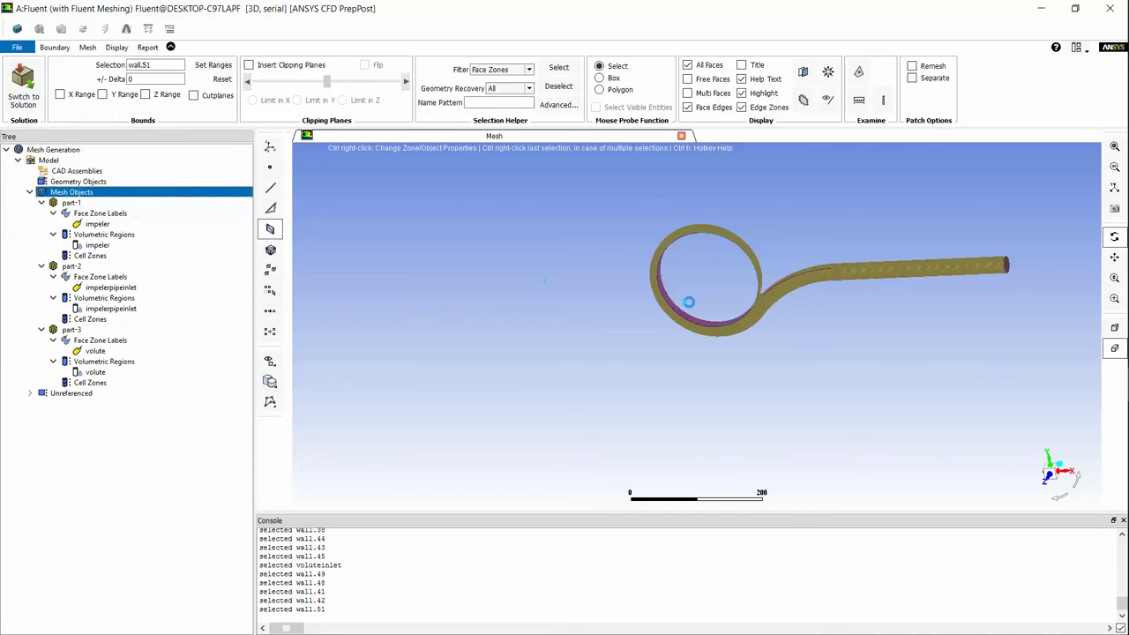
- Probe the volute's outer wall and the impeller's back face to check their zone names, clearing the selection each time
left_click(757, 301)
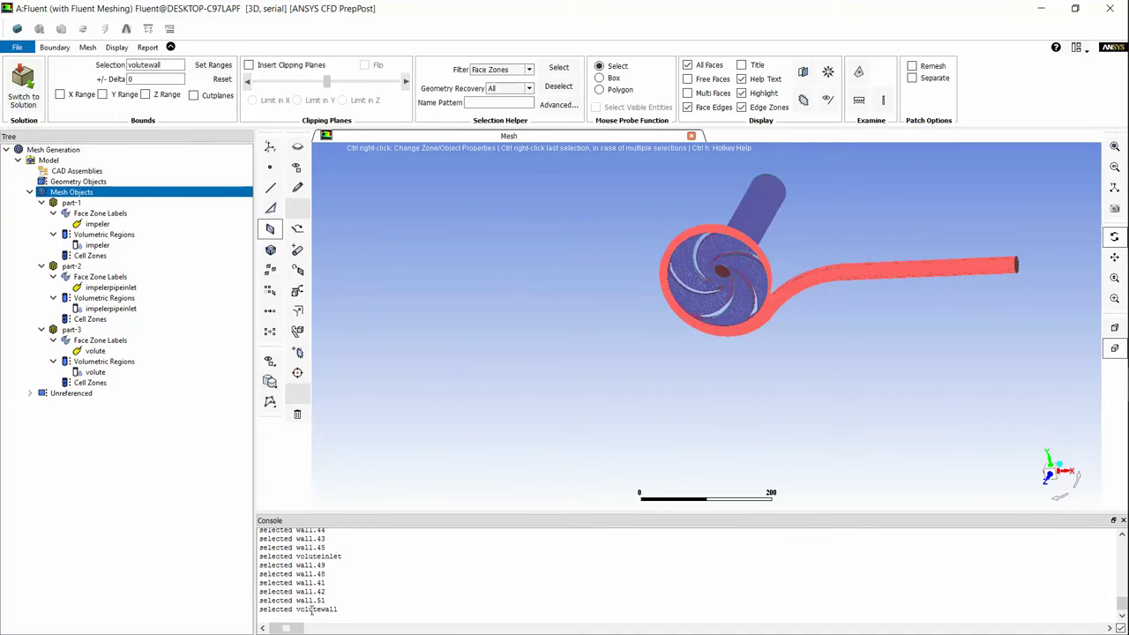
left_click(270, 331)
right_click(738, 305)
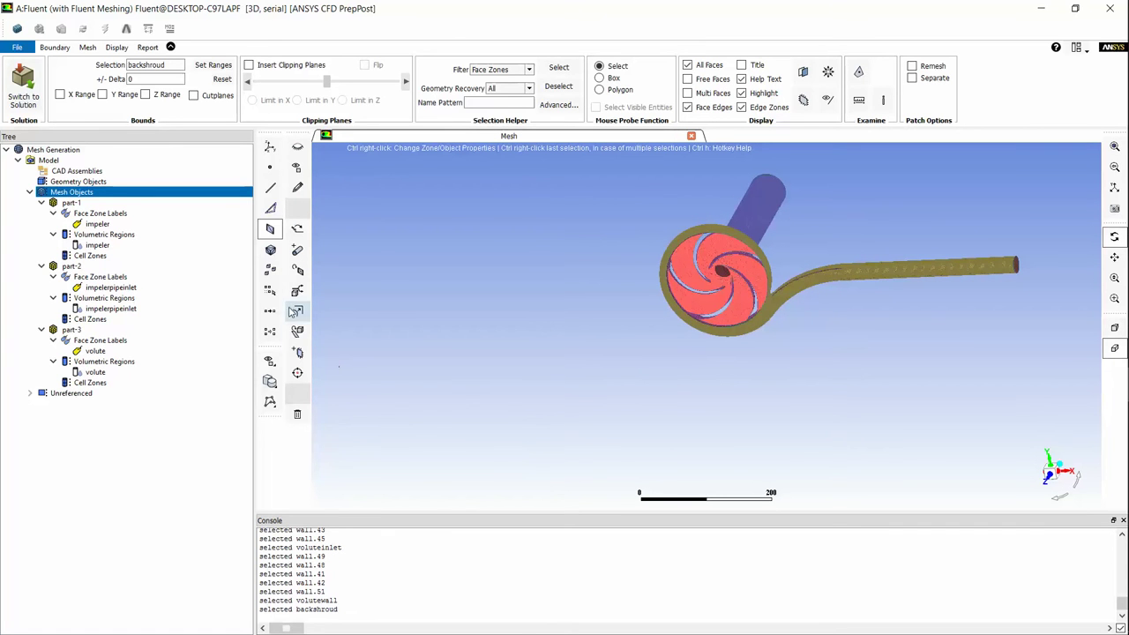
left_click(270, 331)
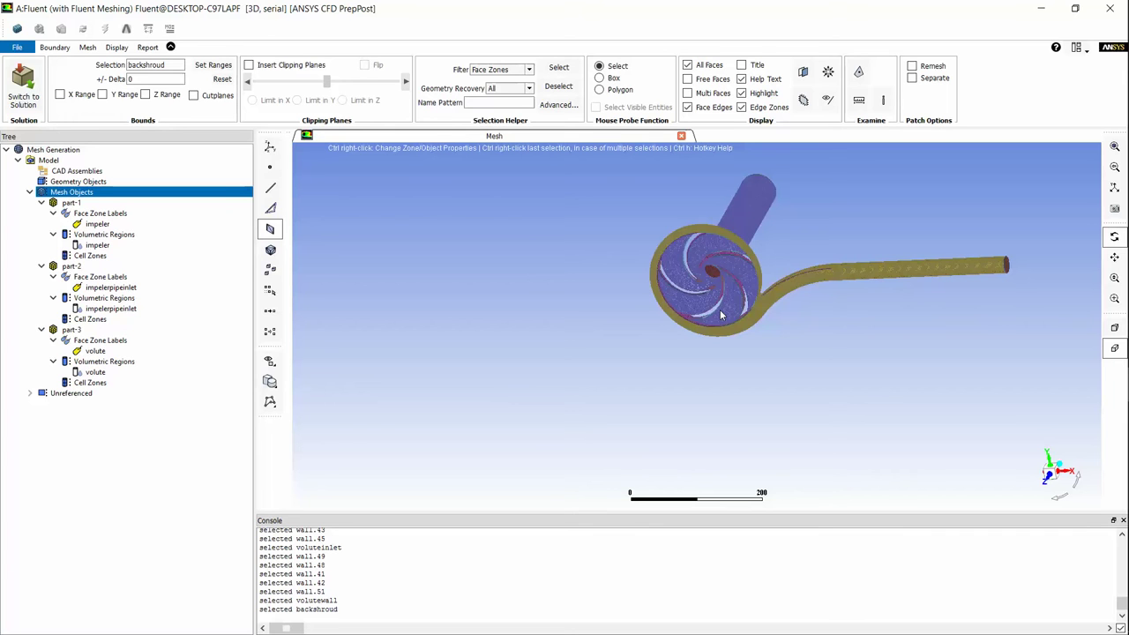
- Print a mesh quality summary for the volumetric regions of part-1
left_click(187, 203)
left_click(178, 236)
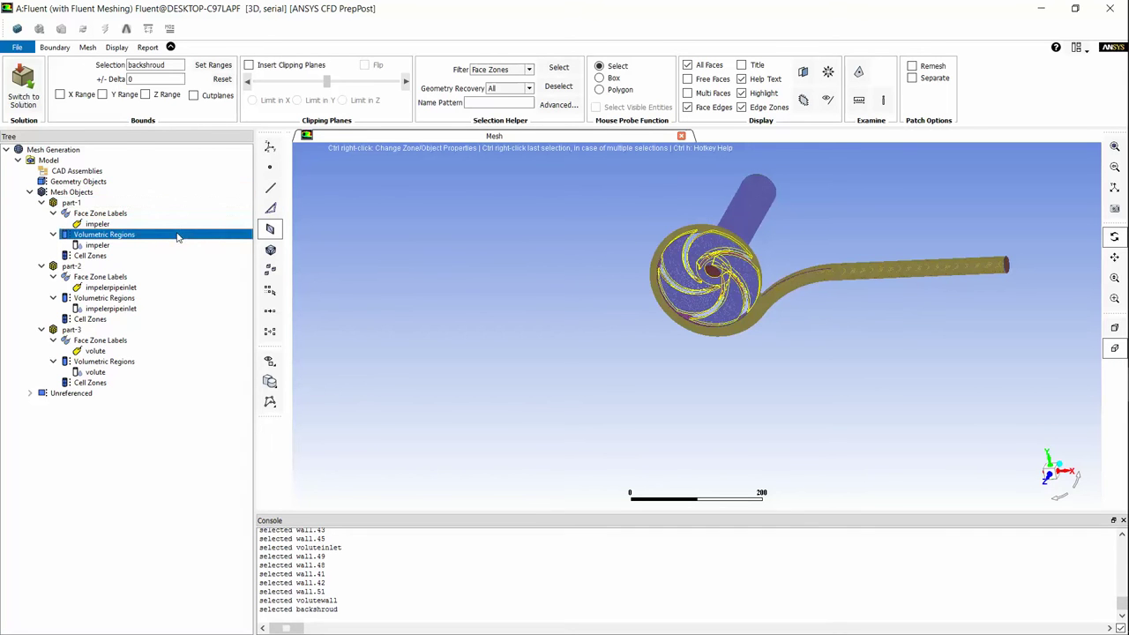
right_click(179, 237)
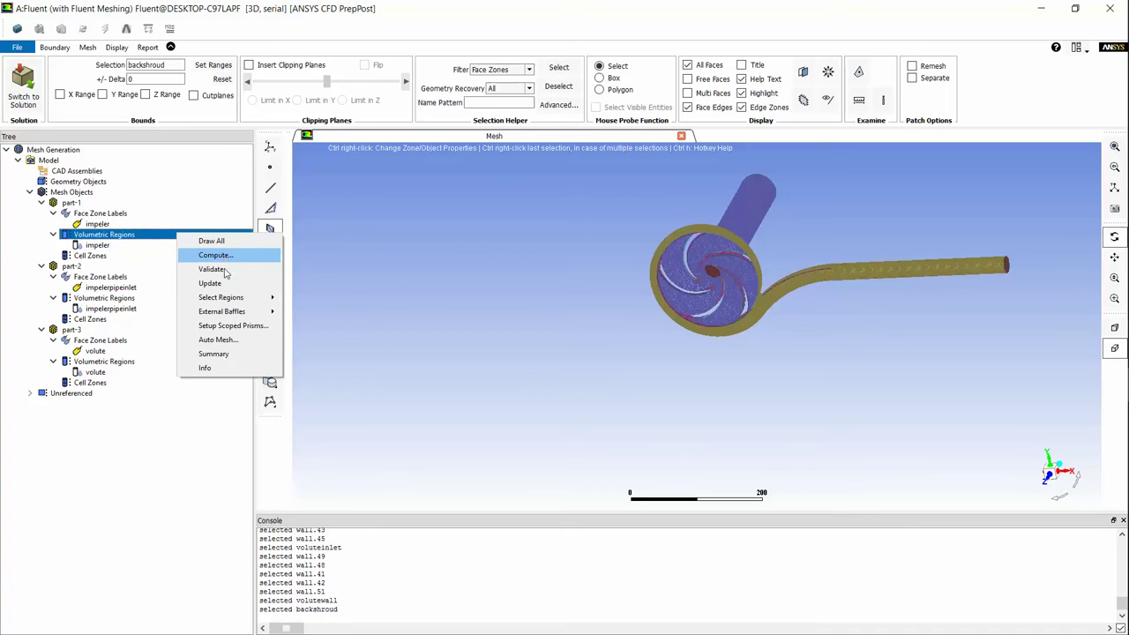
left_click(243, 356)
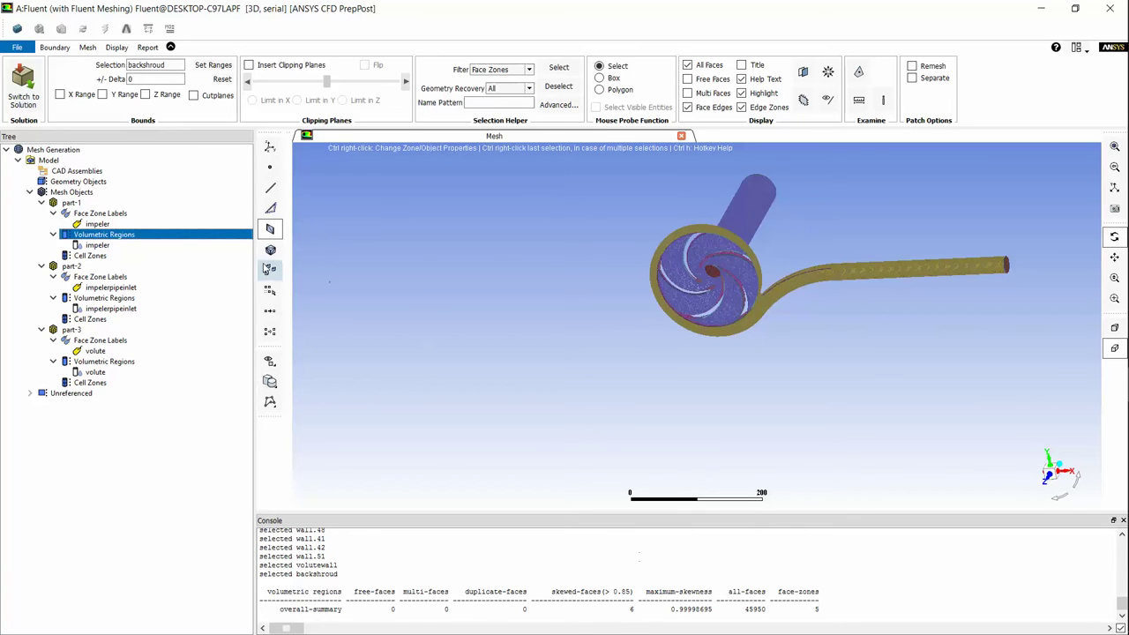
right_click(222, 238)
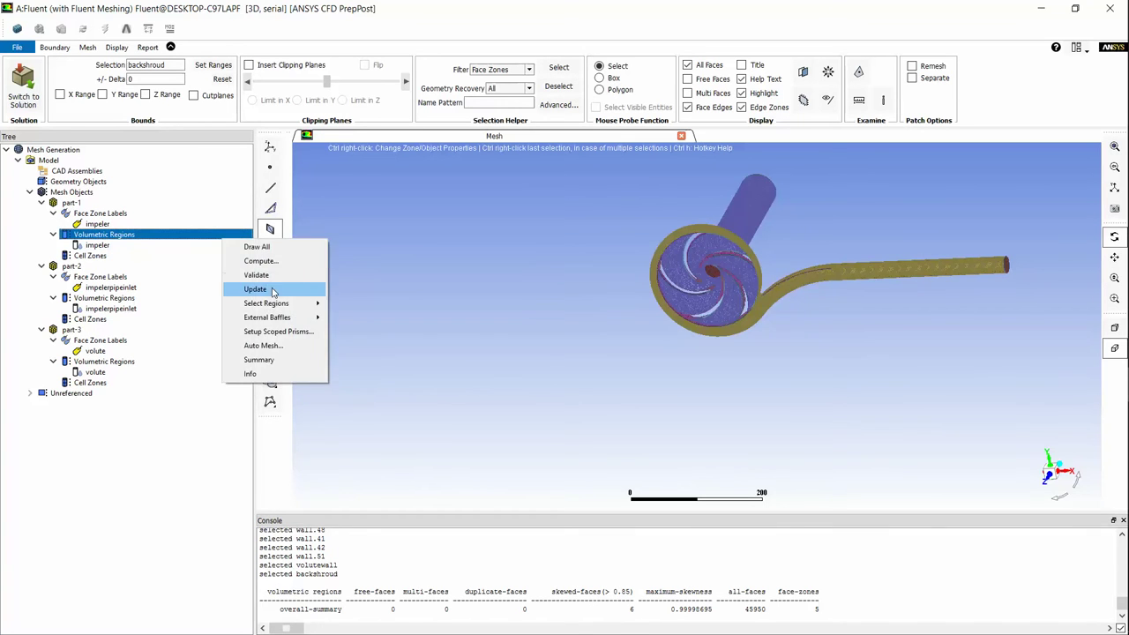
- In part-1's connectivity and quality diagnostics, set the minimum skewness to 0.7 and choose the General Improve operation
left_click(149, 205)
right_click(149, 209)
mouse_move(222, 256)
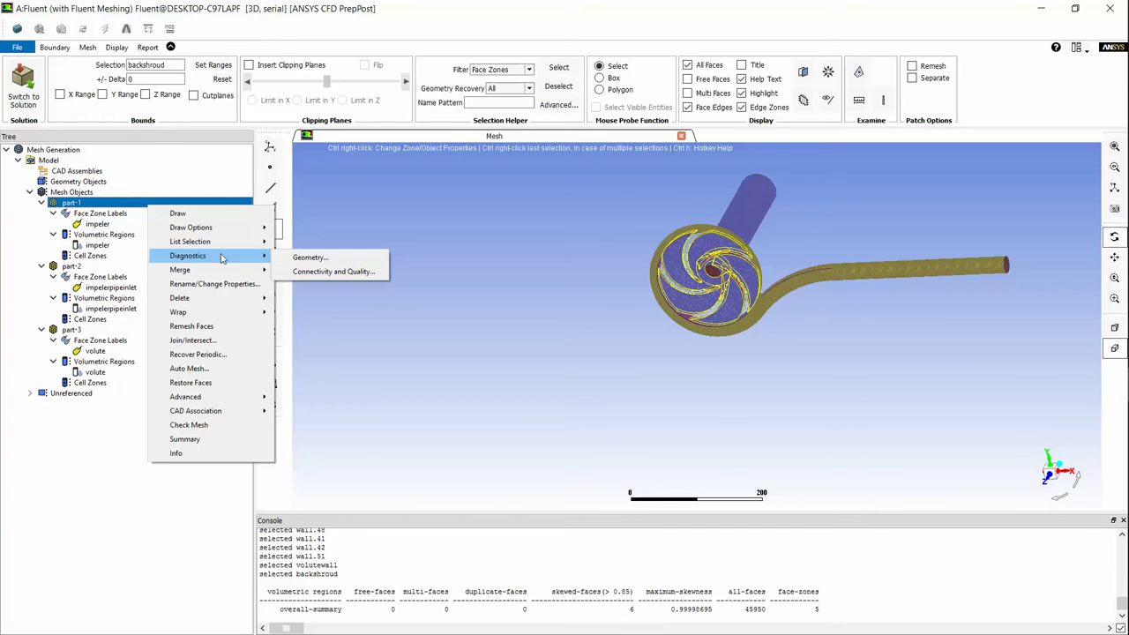
left_click(324, 272)
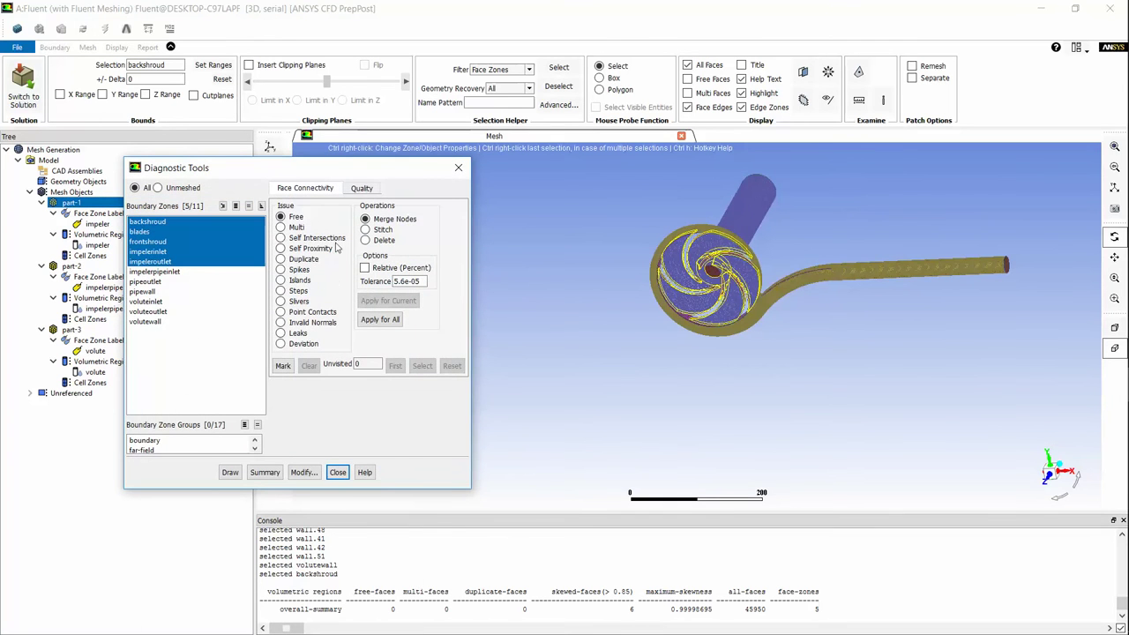
left_click(363, 191)
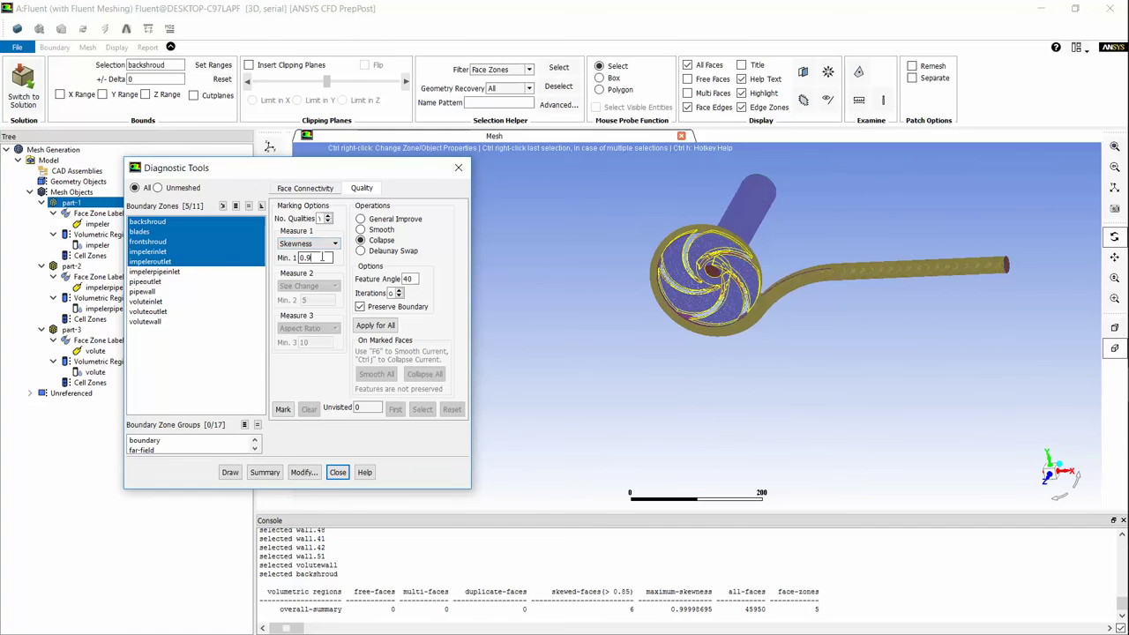
key("BackSpace")
type("7")
left_click(368, 219)
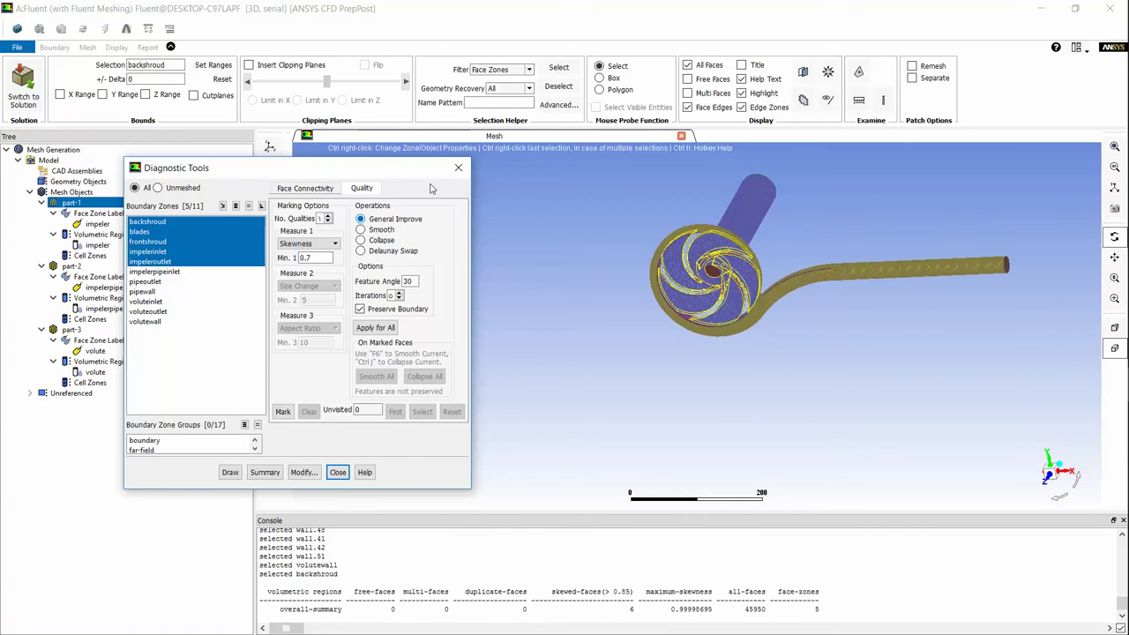
left_click(458, 168)
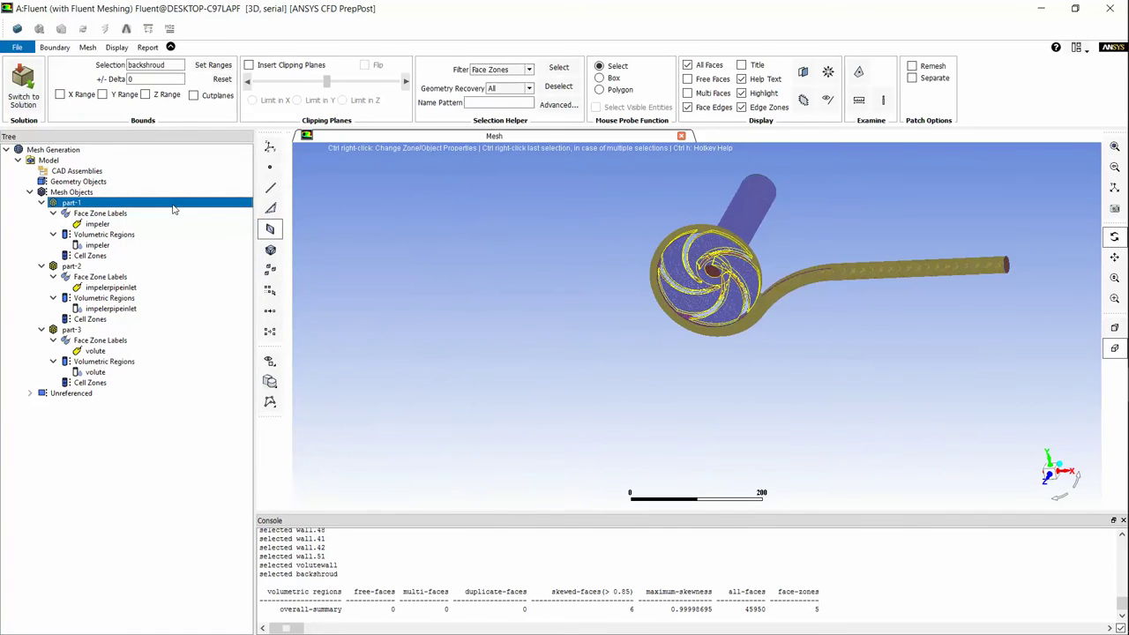
- Apply General Improve with a 0.7 skewness limit to all part-1 boundary zones and print their quality summary
right_click(174, 208)
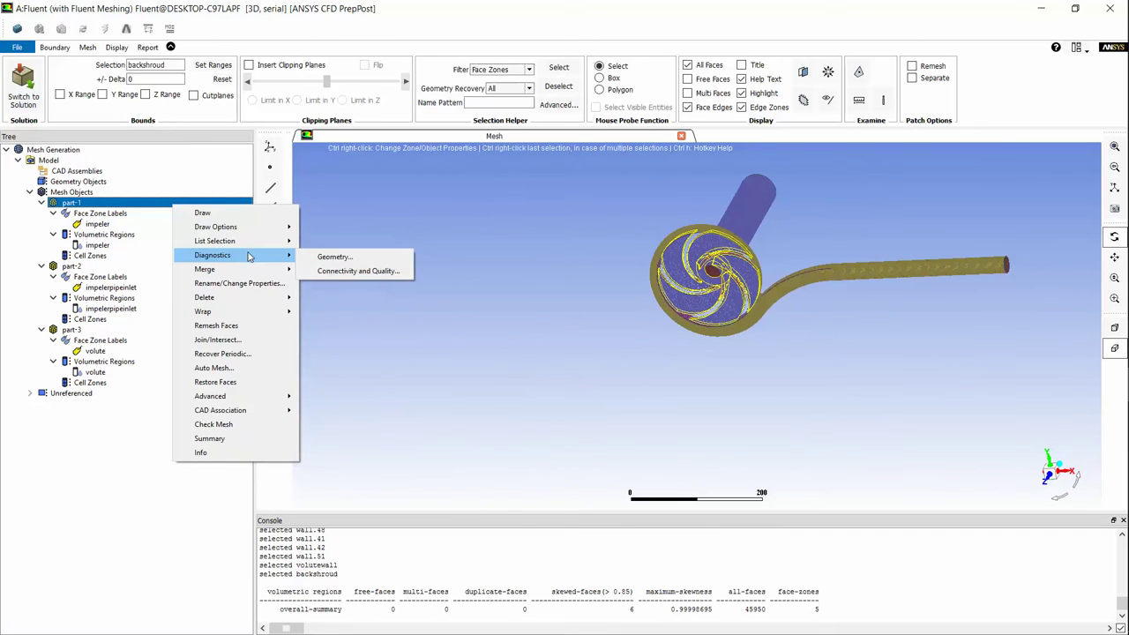
left_click(335, 272)
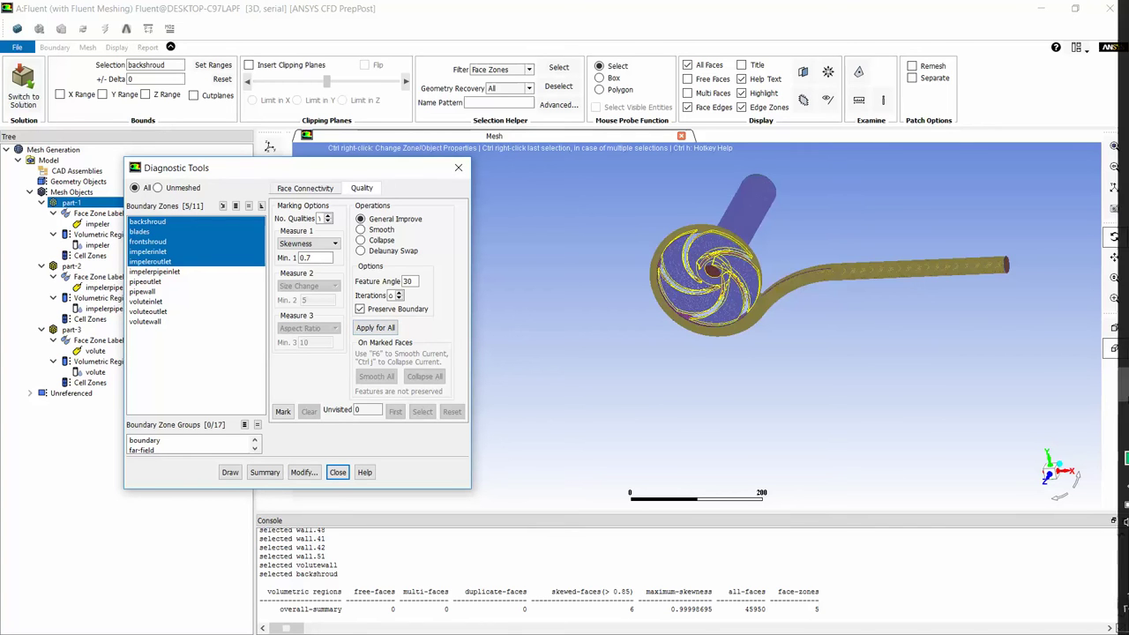
mouse_move(1106, 383)
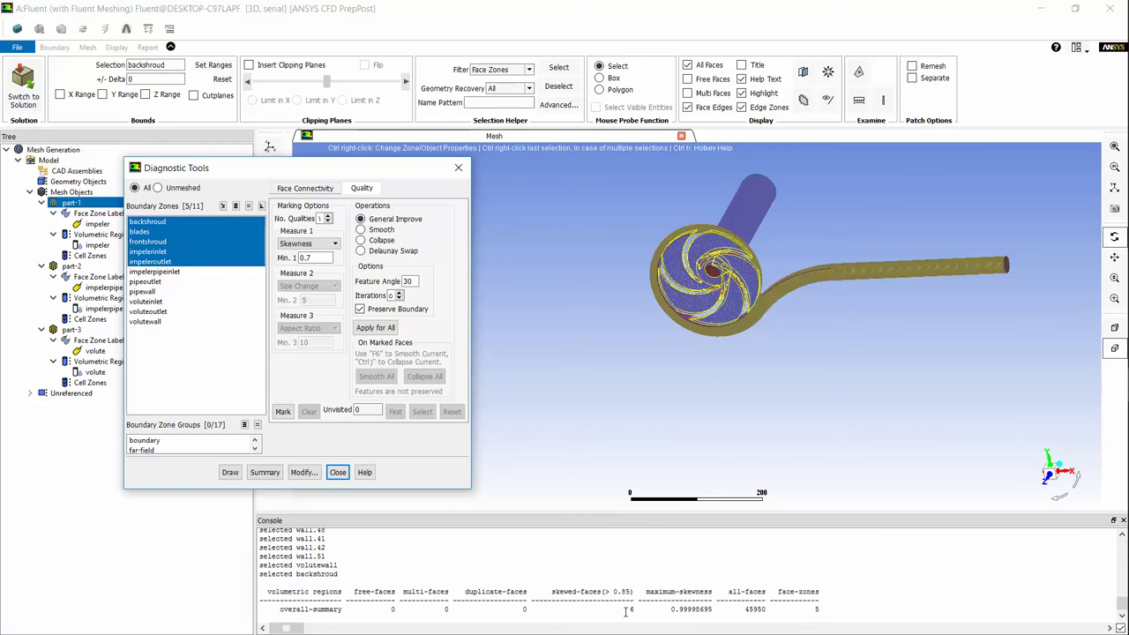
left_click(376, 328)
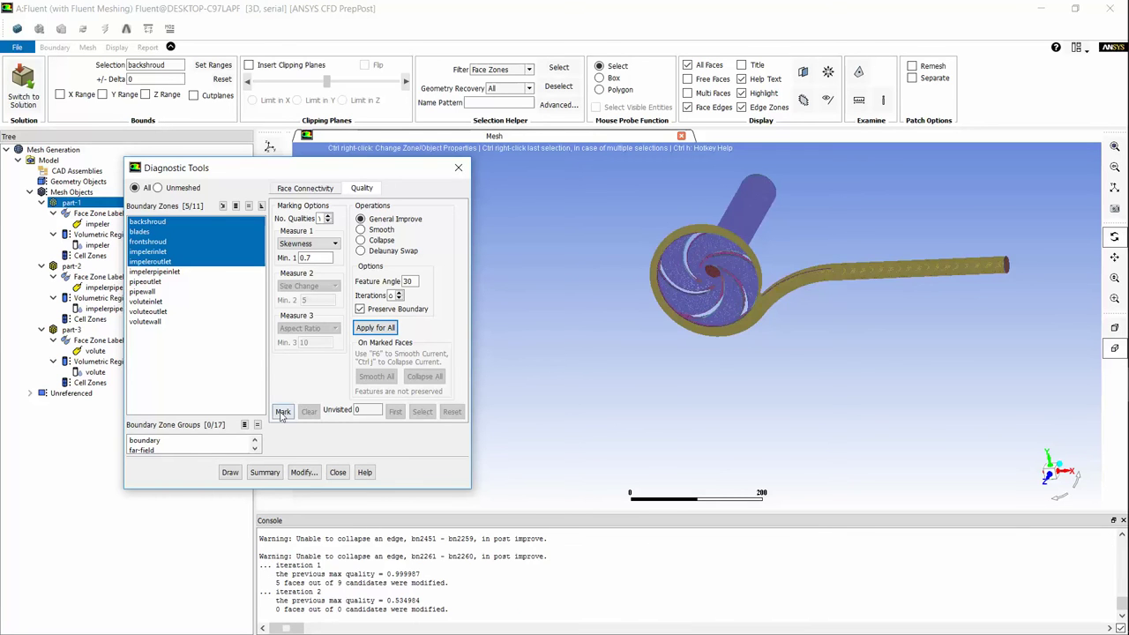
left_click(265, 472)
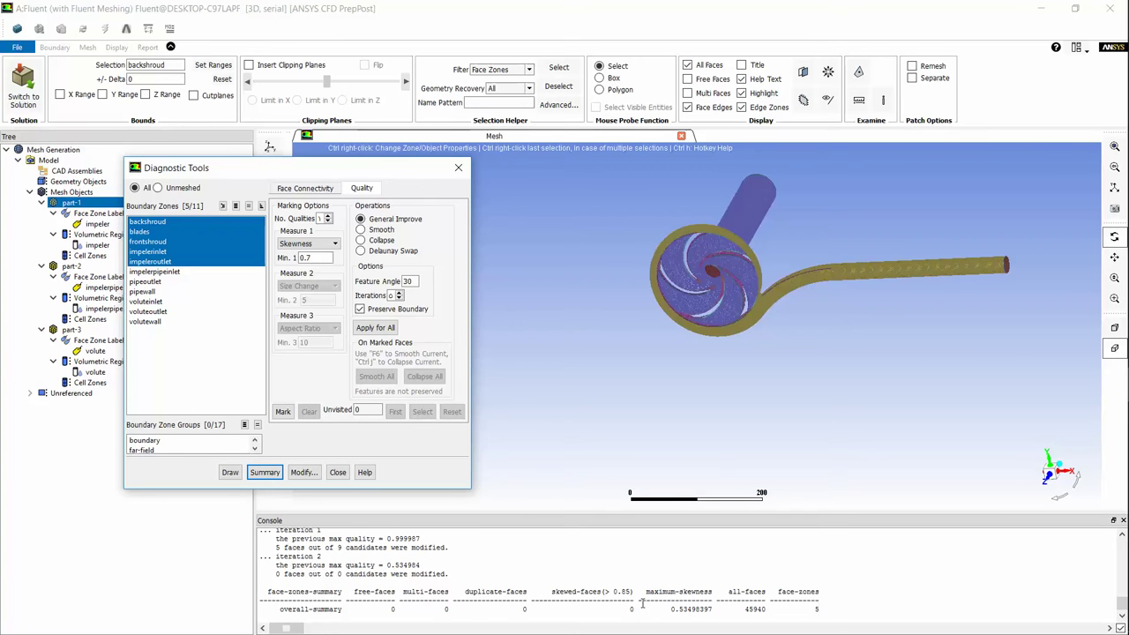
left_click(338, 473)
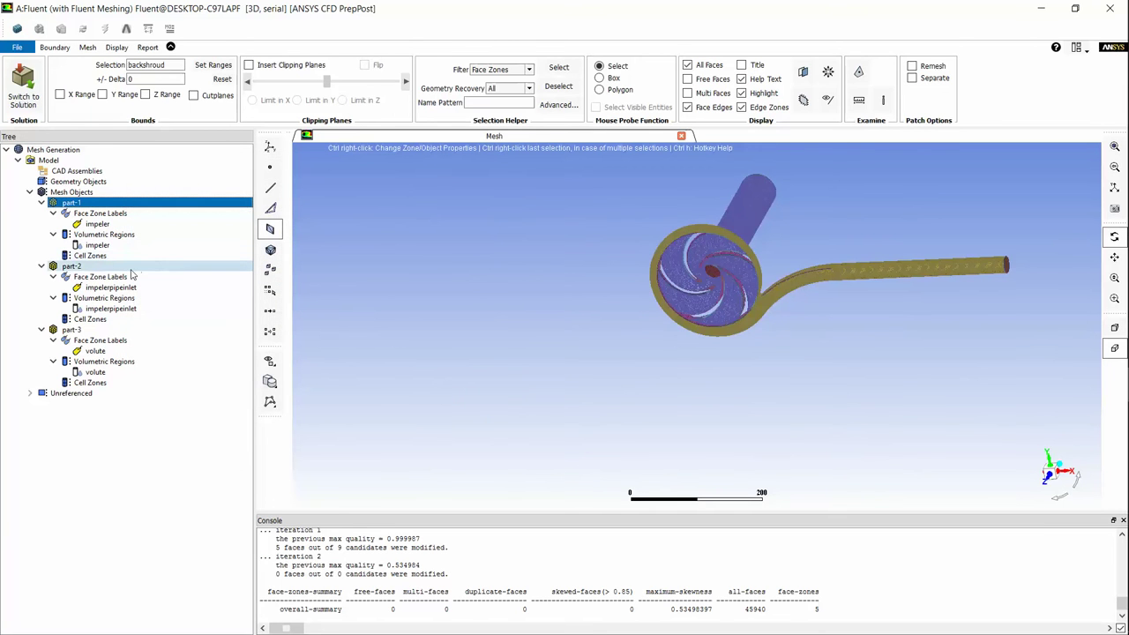
- Print the mesh quality summaries of part-2 and part-3
right_click(132, 268)
left_click(187, 504)
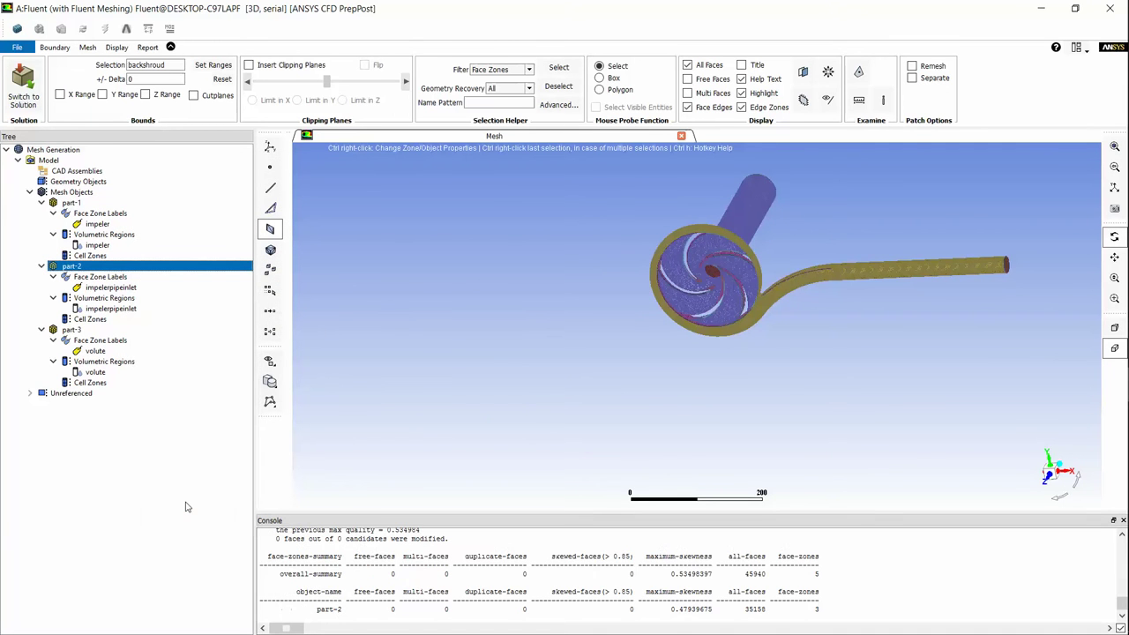
right_click(136, 333)
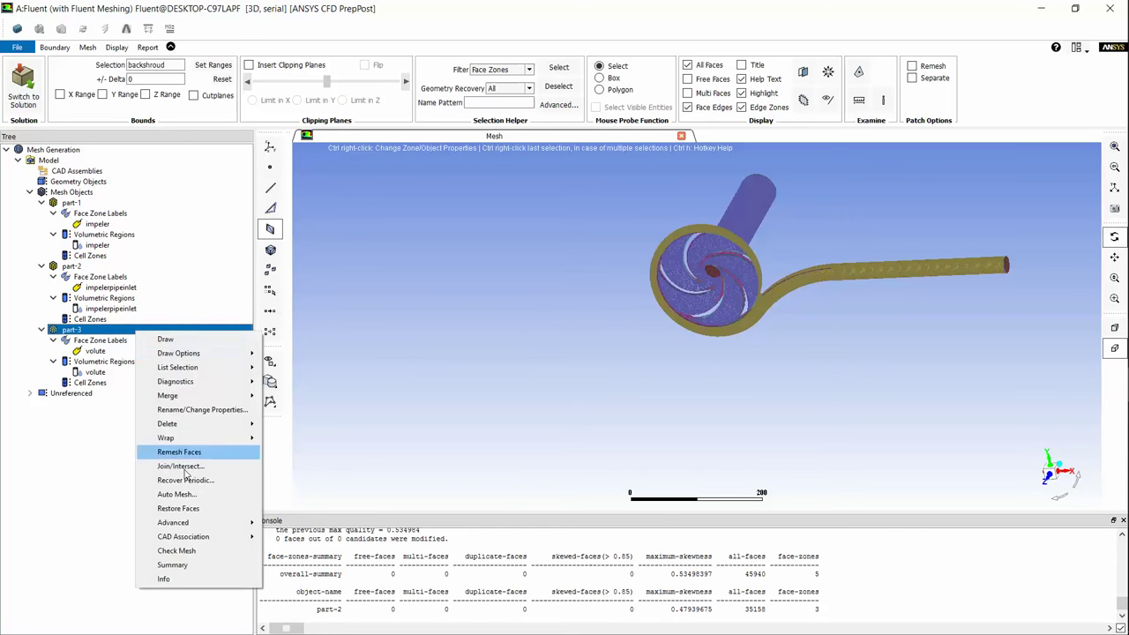
left_click(190, 566)
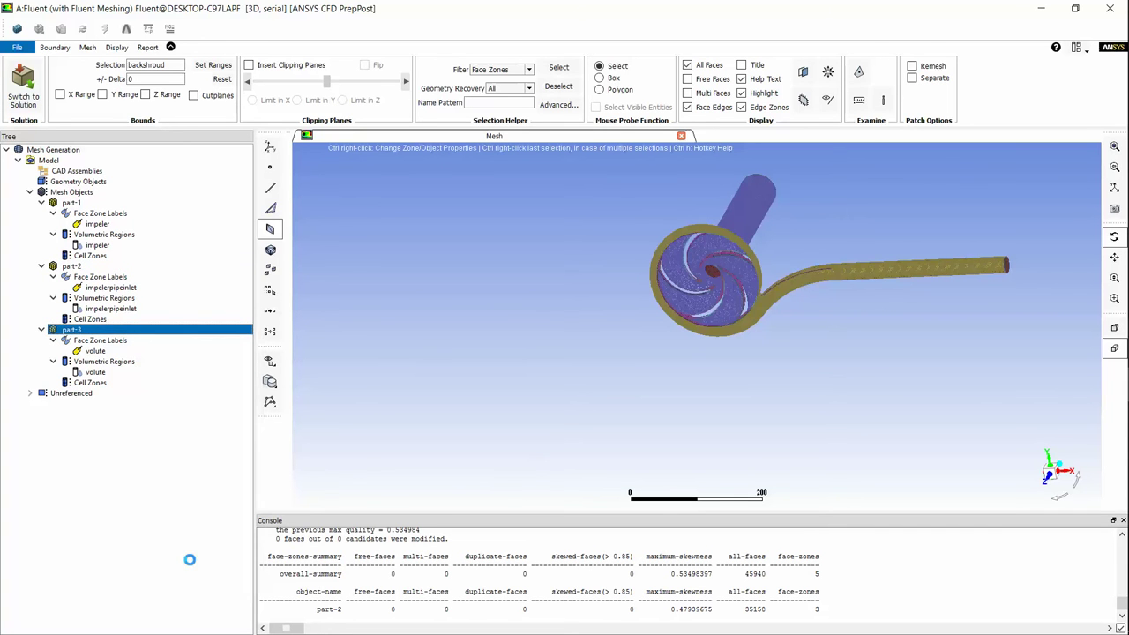
- Apply General Improve with a 0.7 skewness limit to the part-3 volute zones and print their quality summary
right_click(114, 332)
mouse_move(177, 378)
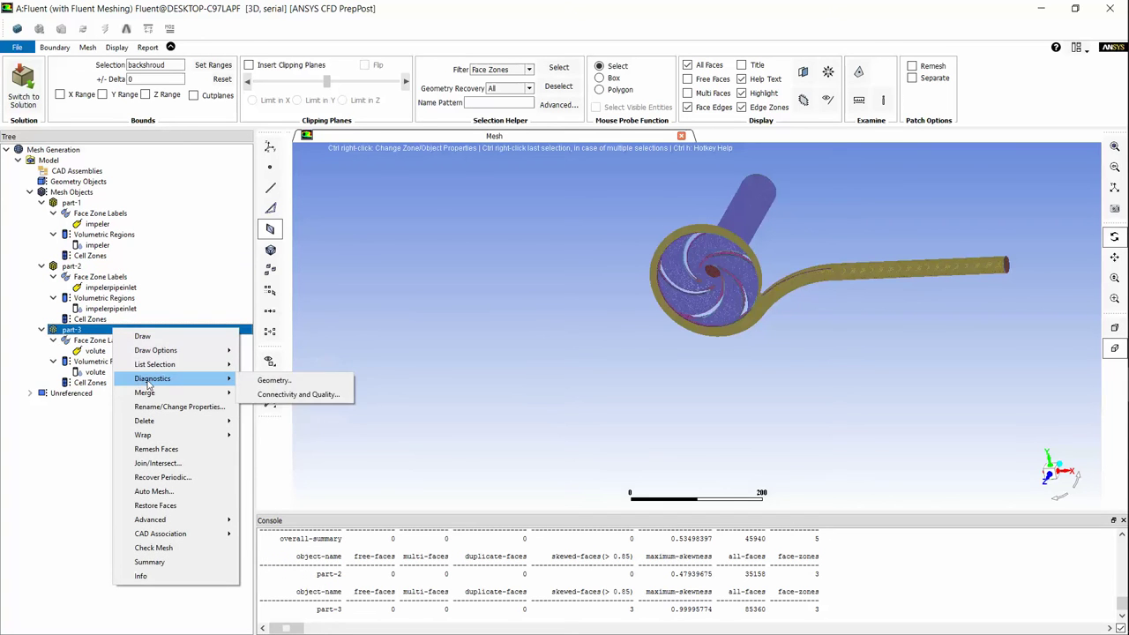
left_click(266, 396)
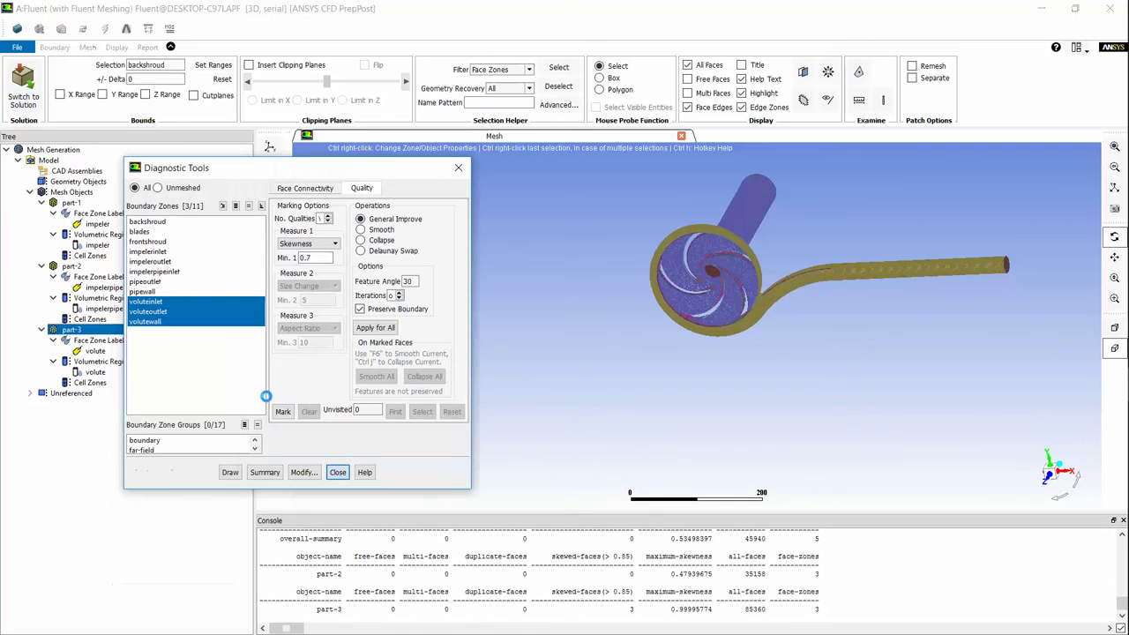
left_click(373, 329)
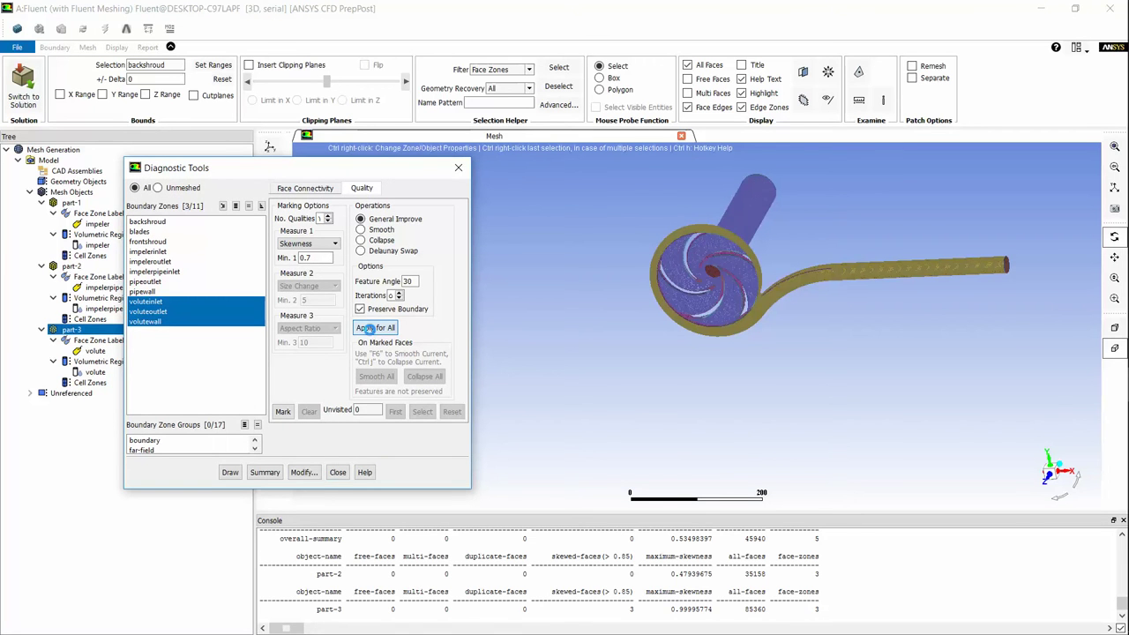
left_click(265, 472)
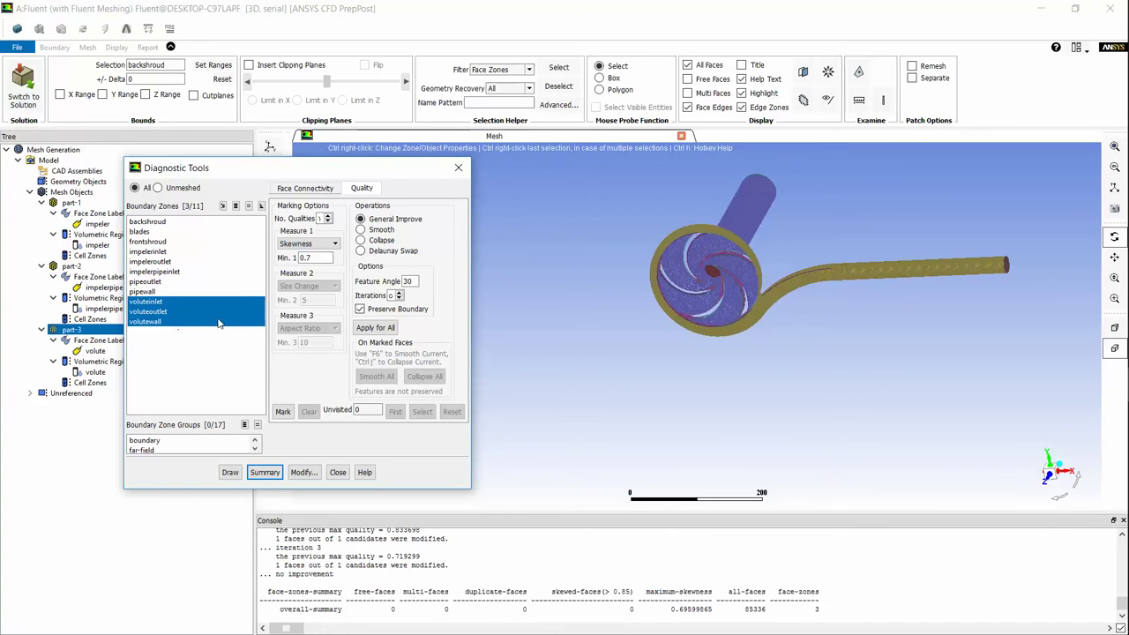
left_click(338, 472)
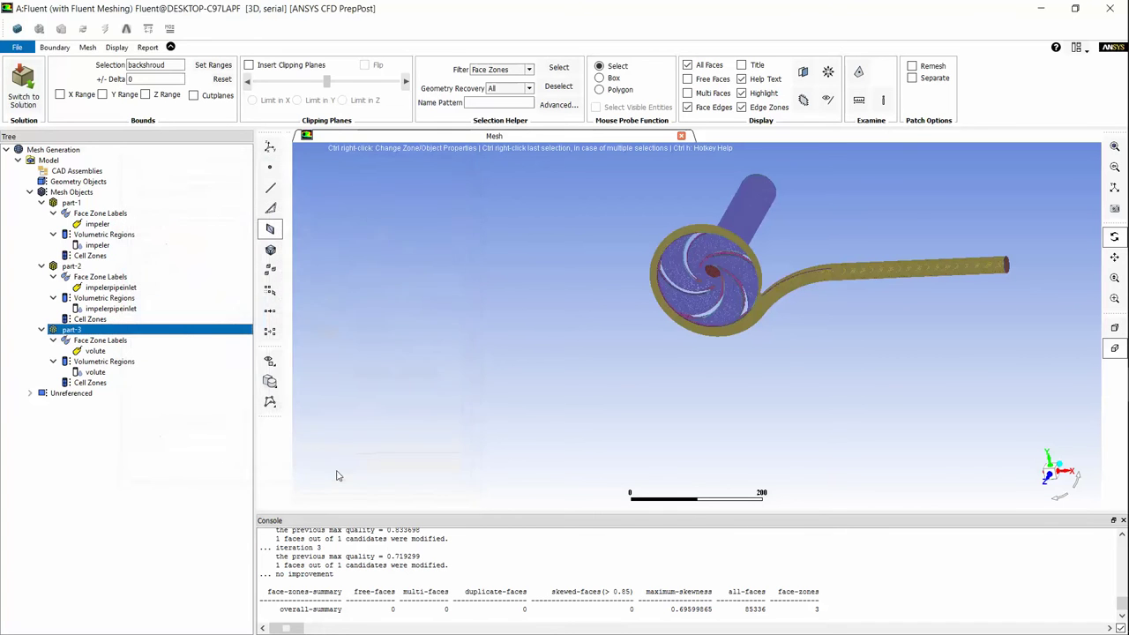
right_click(109, 202)
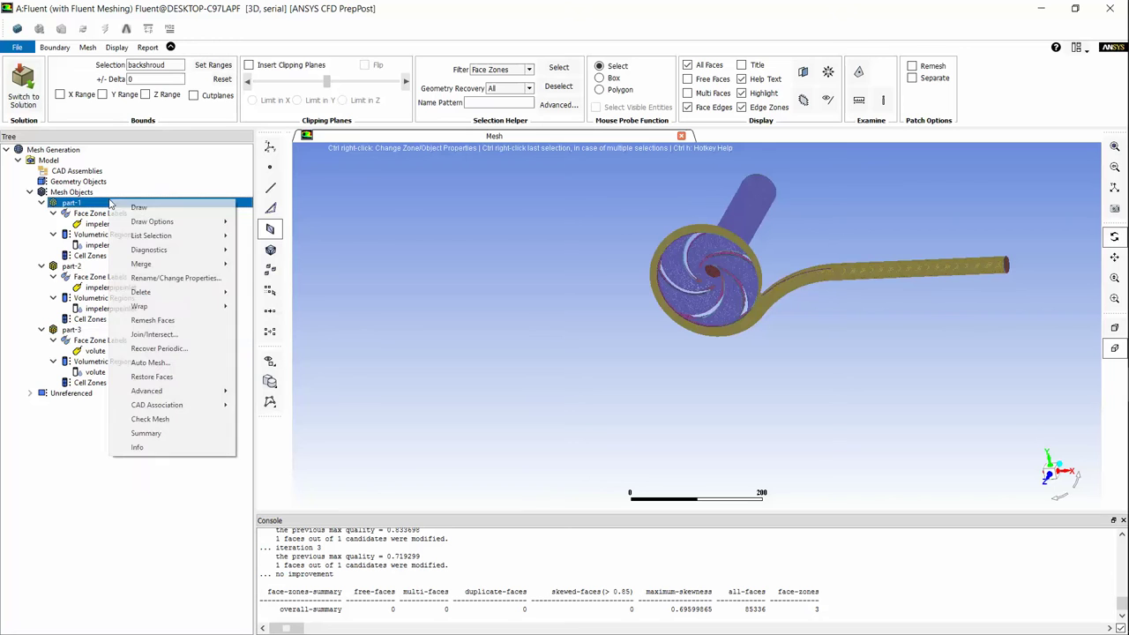
mouse_move(173, 311)
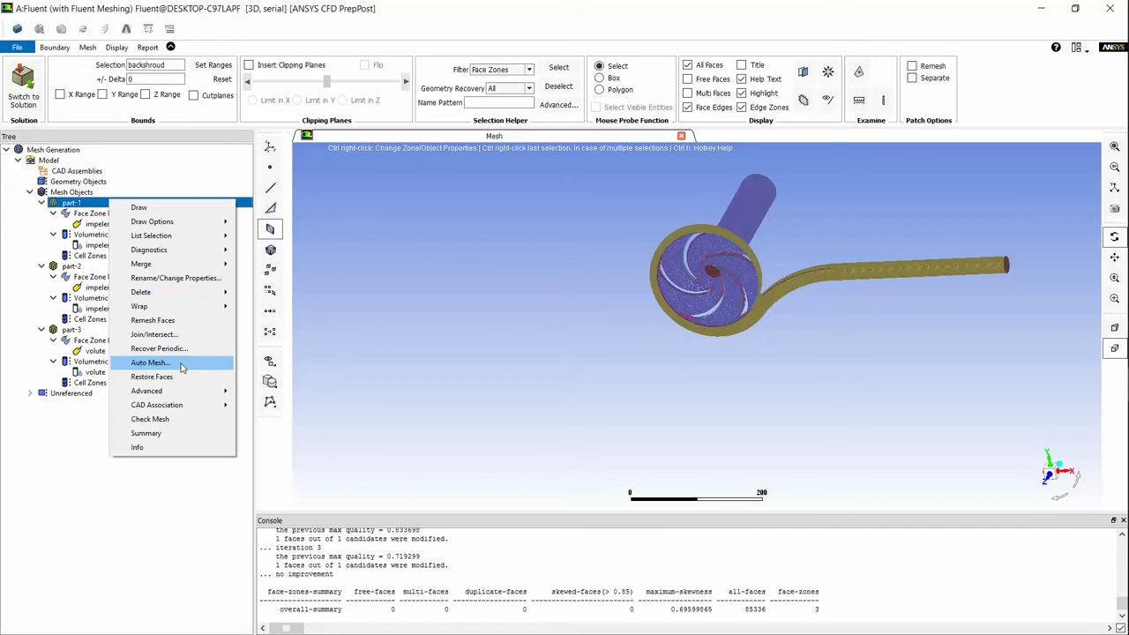
left_click(150, 363)
left_click_drag(263, 177, 378, 174)
left_click(432, 172)
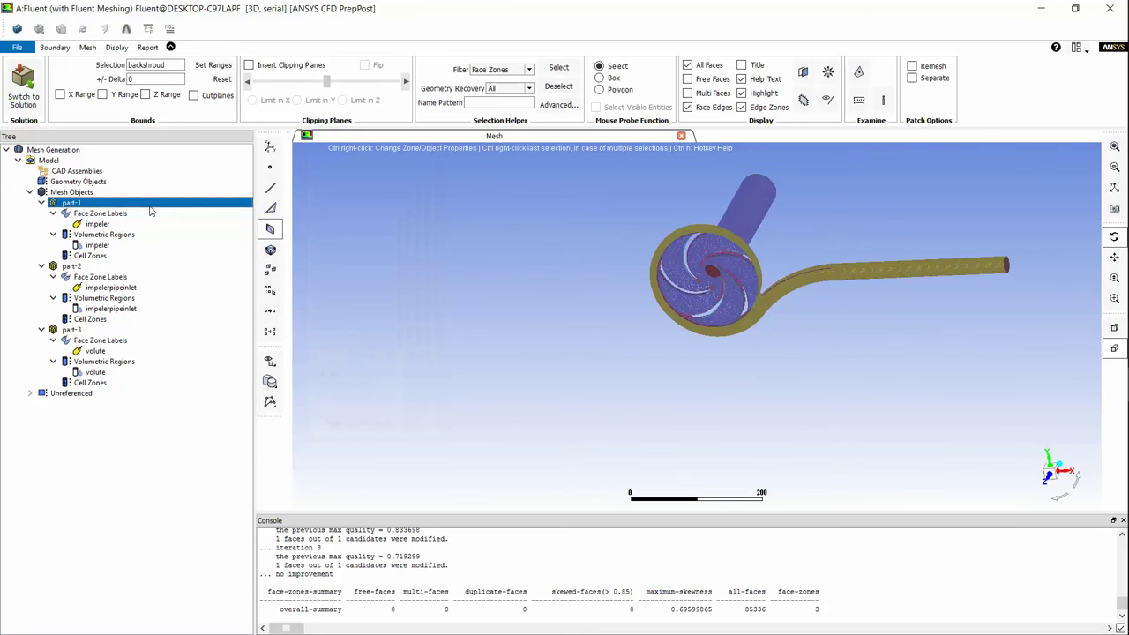
- Create a scoped prism control on part-1's fluid regions, growing only on walls, with aspect-ratio offset, first aspect ratio 10 and rate 1.2
right_click(150, 209)
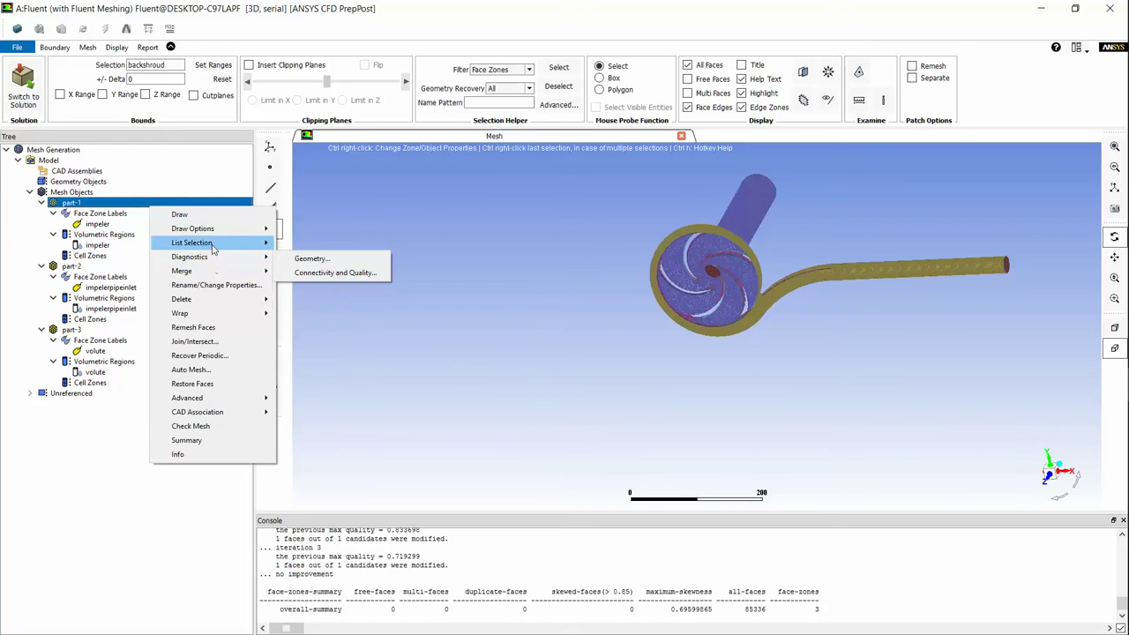
right_click(126, 235)
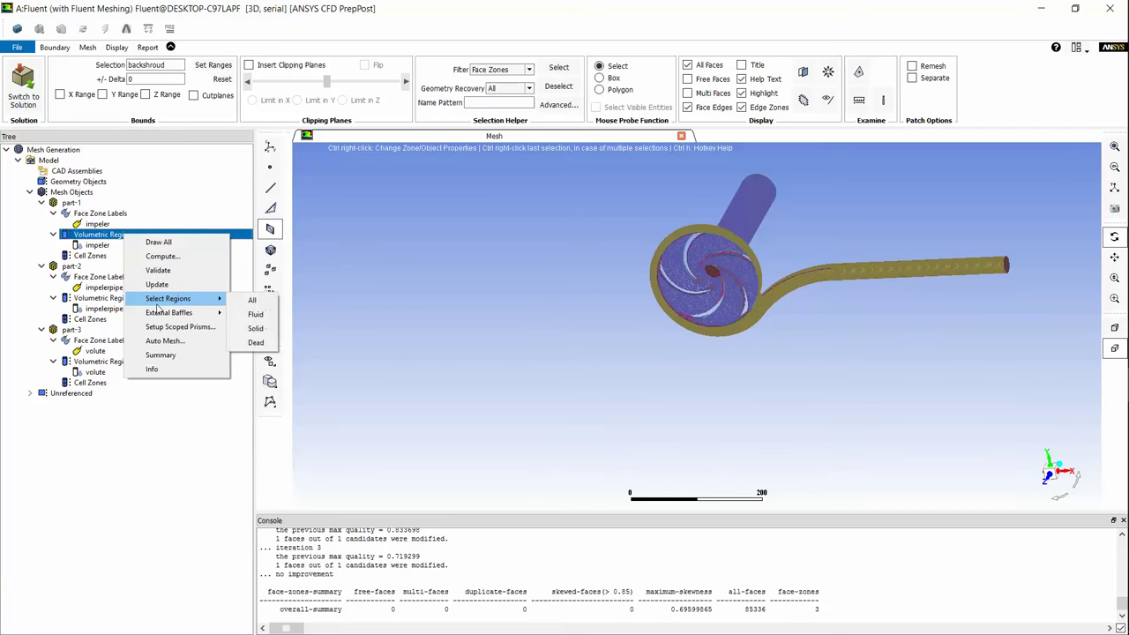
mouse_move(163, 315)
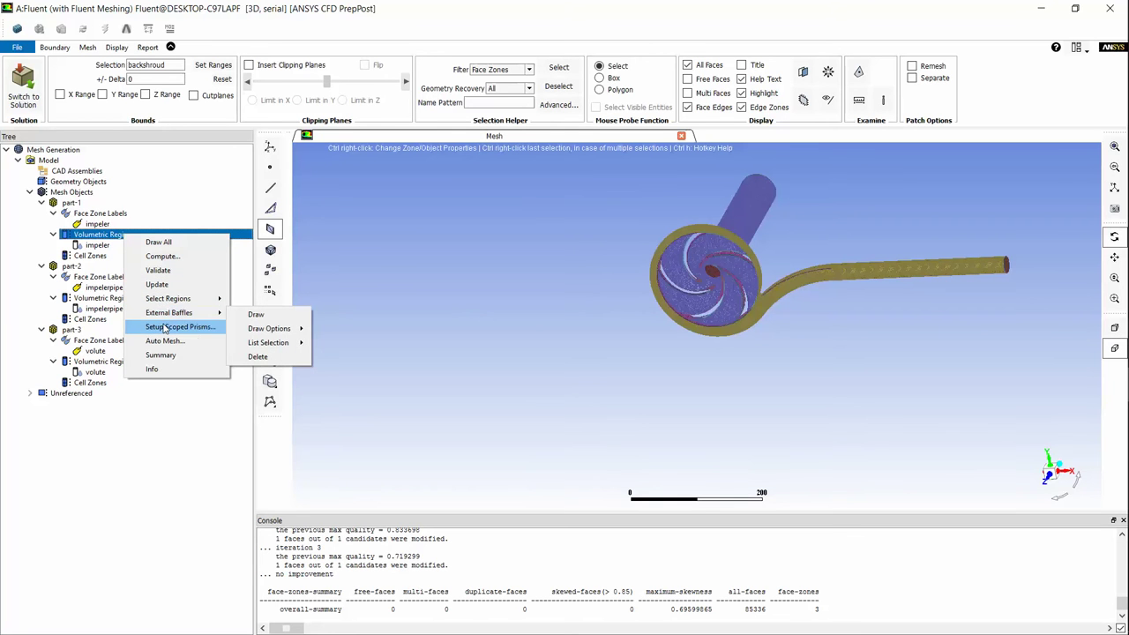
left_click(181, 327)
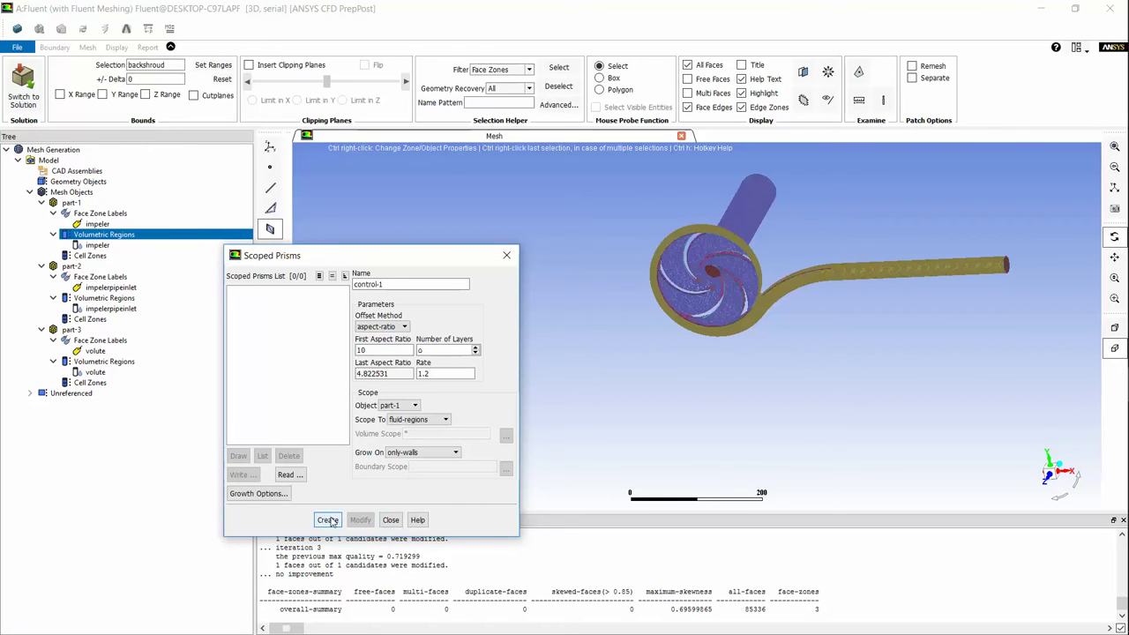
left_click(327, 520)
left_click(391, 519)
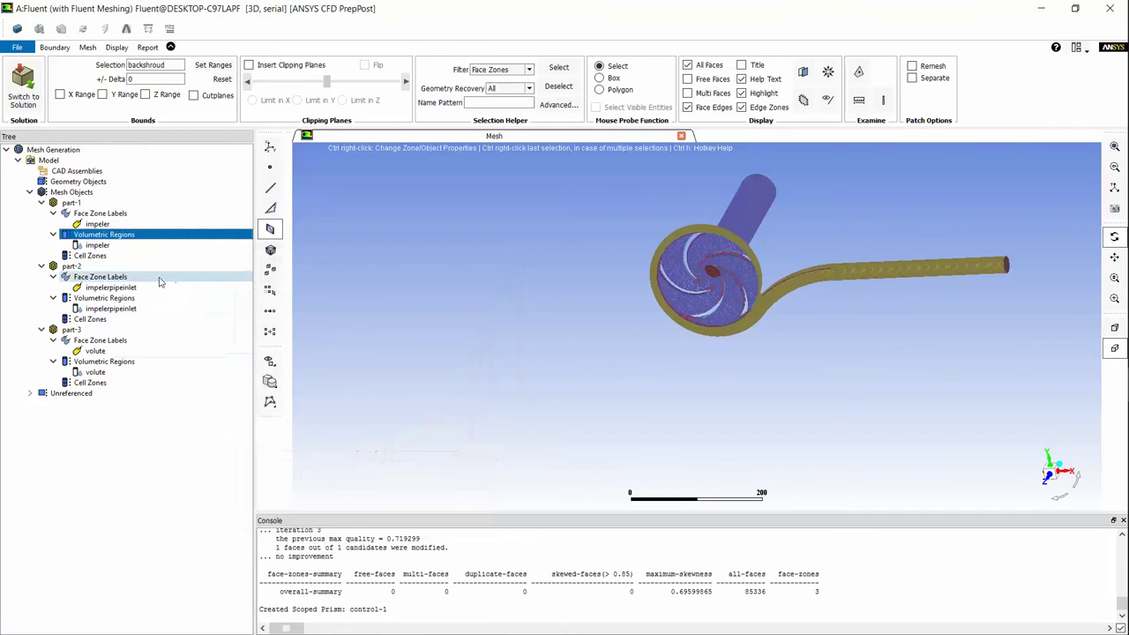
- Create a scoped prism control on part-2's fluid regions, growing only on walls, with first aspect ratio 10 and rate 1.2
right_click(156, 298)
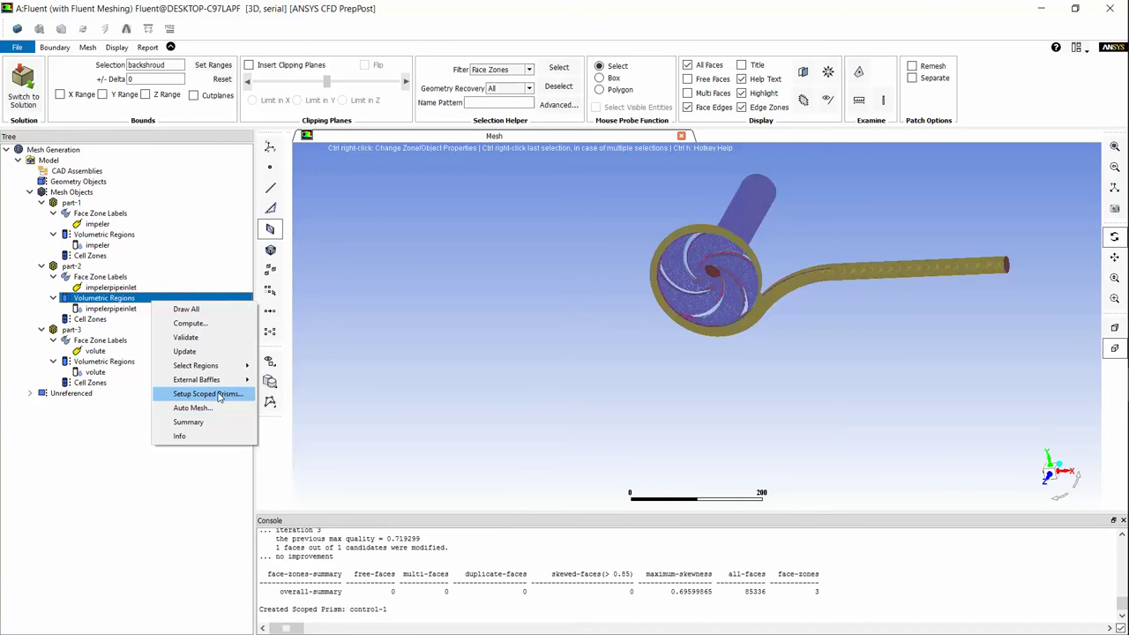
left_click(220, 394)
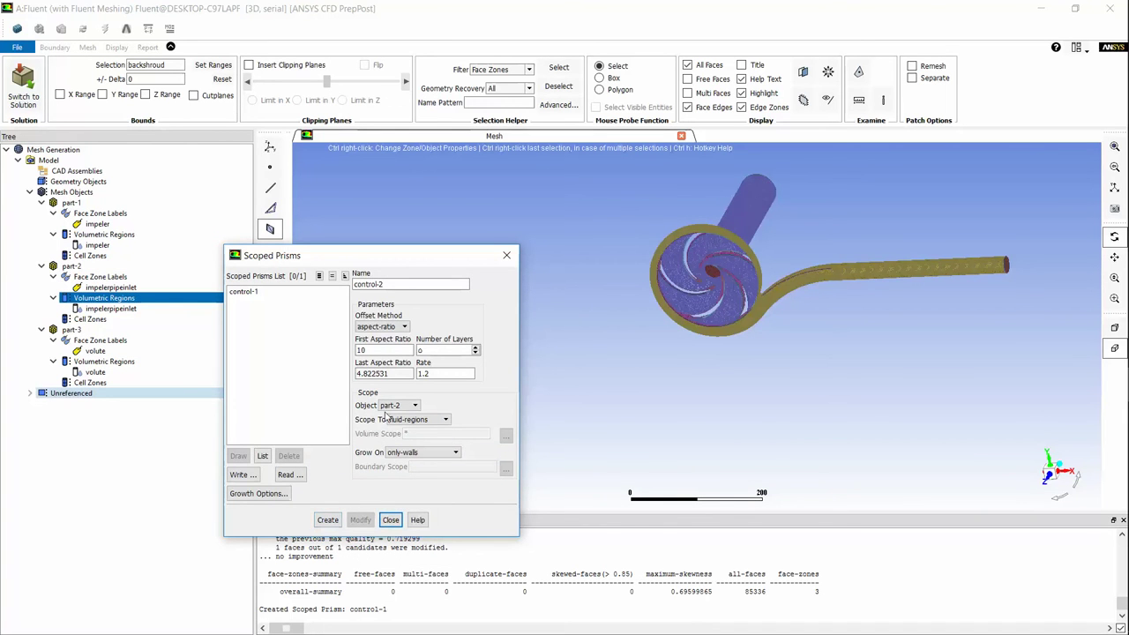
left_click(327, 519)
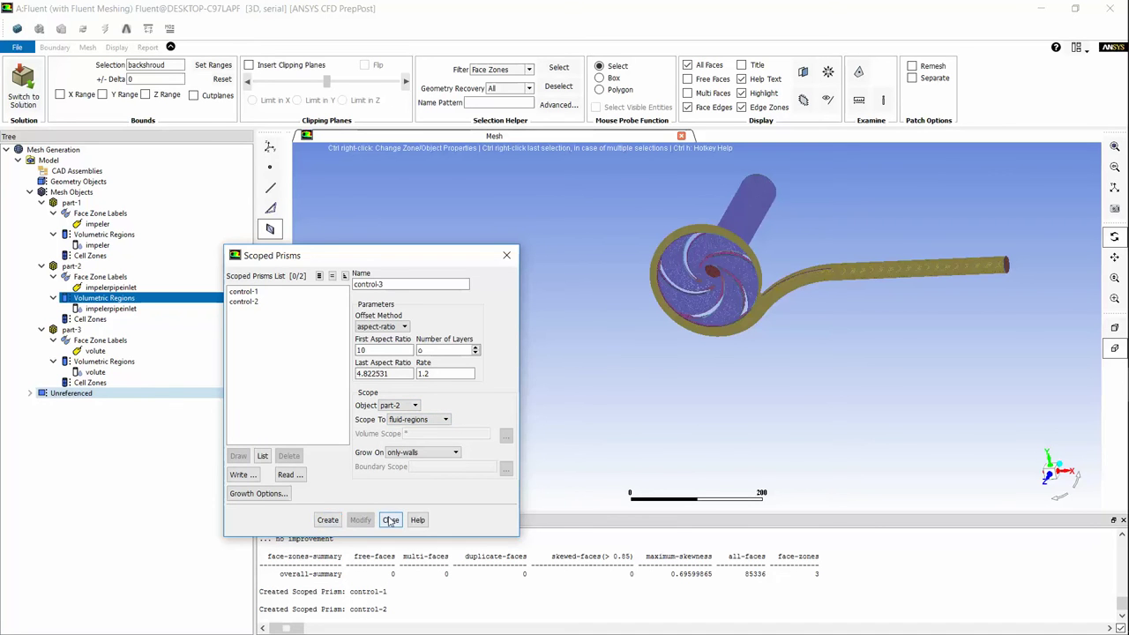
left_click(391, 520)
- Create a scoped prism control on part-3's fluid regions, growing only on walls, with first aspect ratio 10 and rate 1.2
left_click(151, 361)
right_click(153, 361)
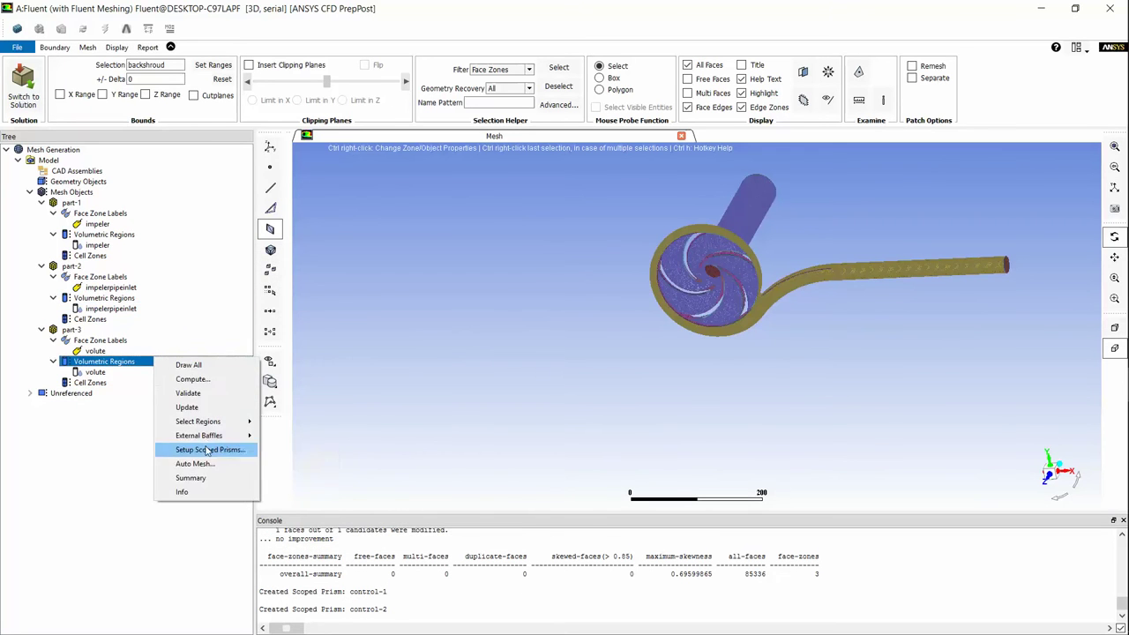
left_click(208, 451)
left_click(328, 520)
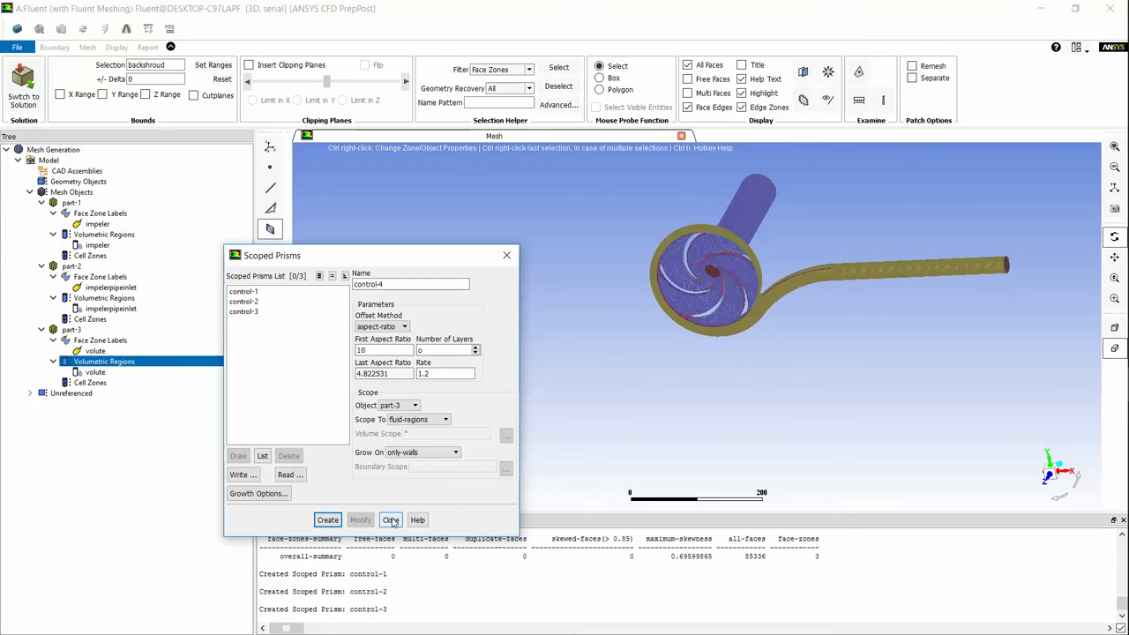
left_click(391, 520)
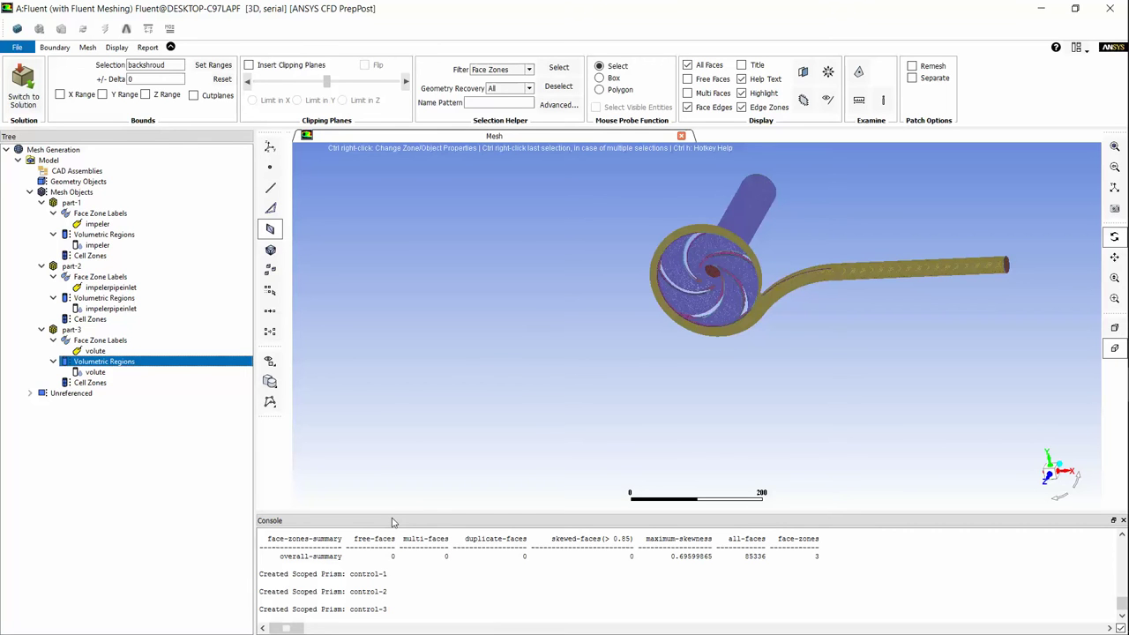
left_click(164, 203)
right_click(85, 160)
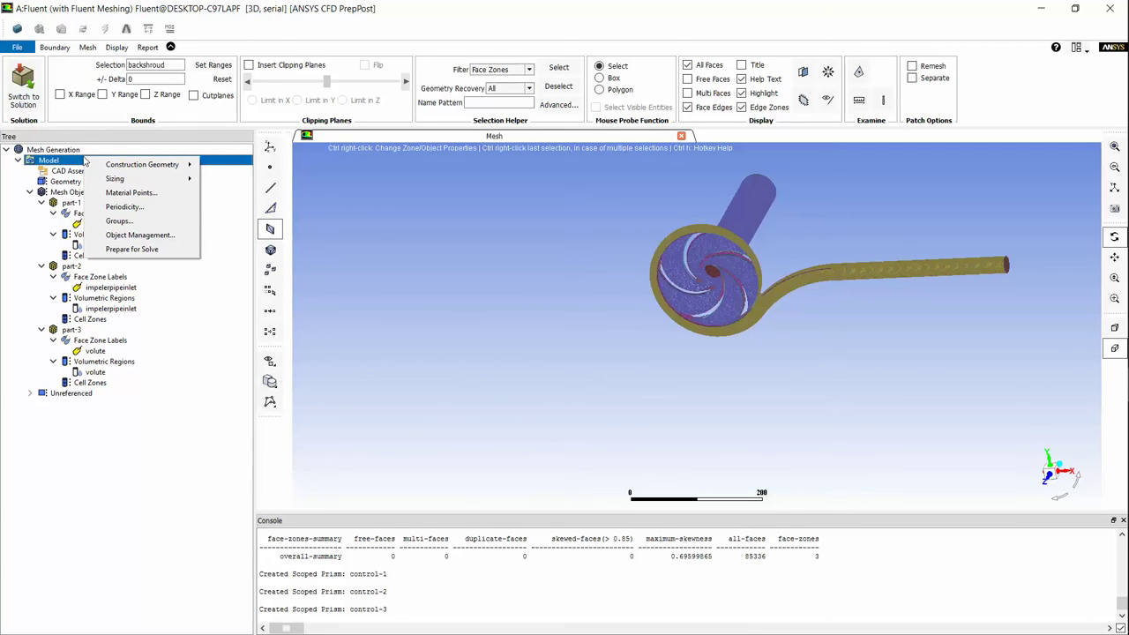
mouse_move(115, 178)
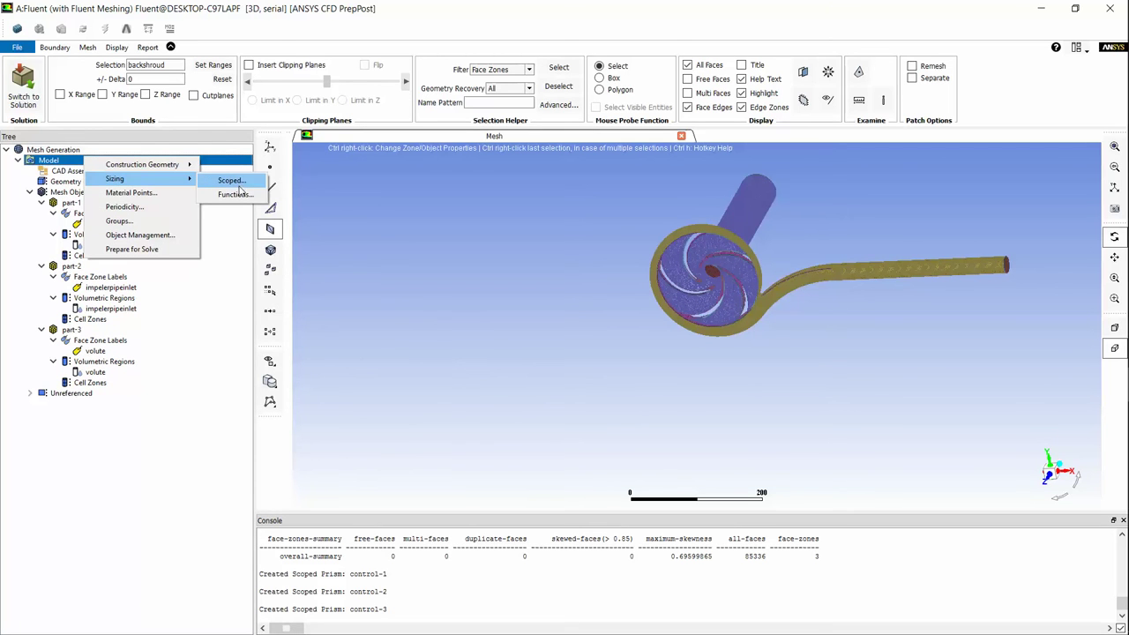
left_click(144, 204)
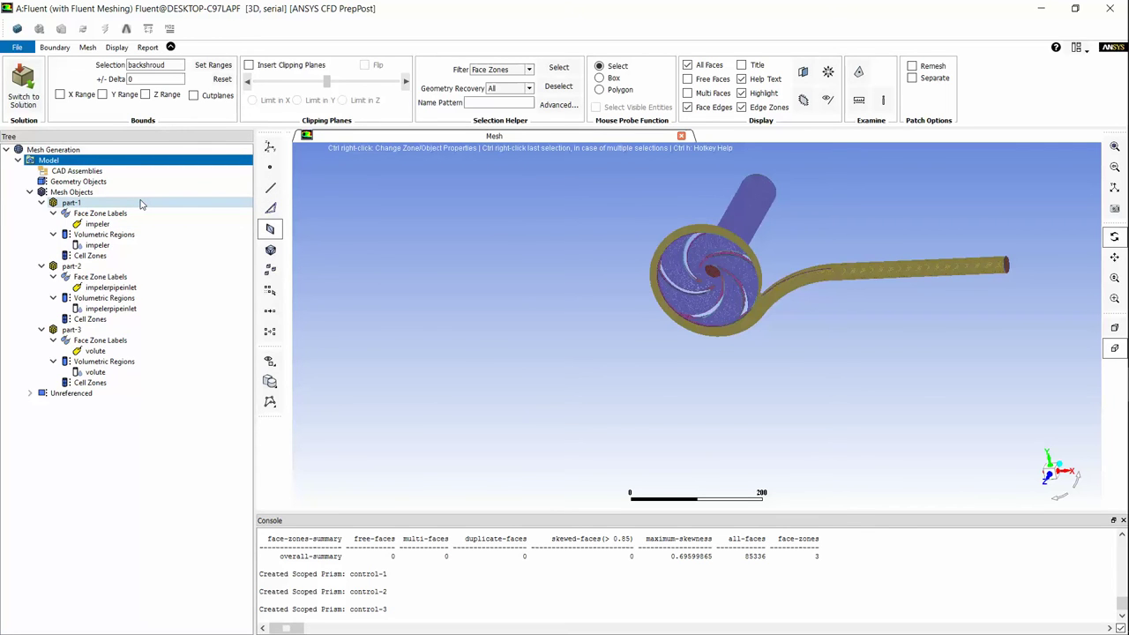
- Start the Auto Mesh setup for part-1, set prism growth to scoped and review the scoped prism controls
right_click(141, 204)
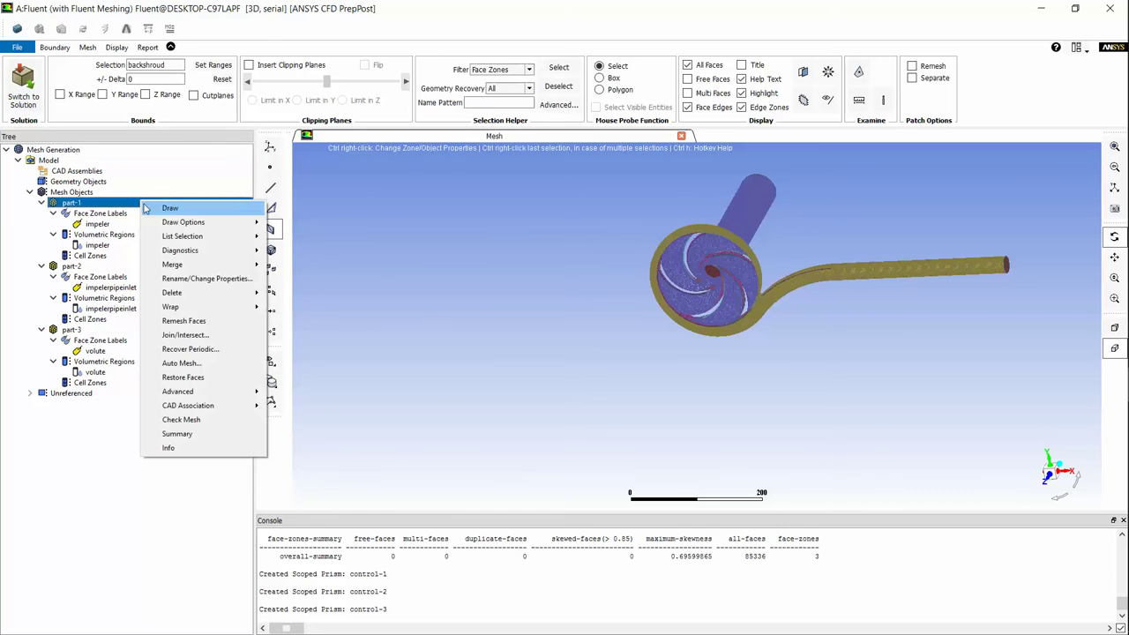
mouse_move(212, 397)
left_click(216, 363)
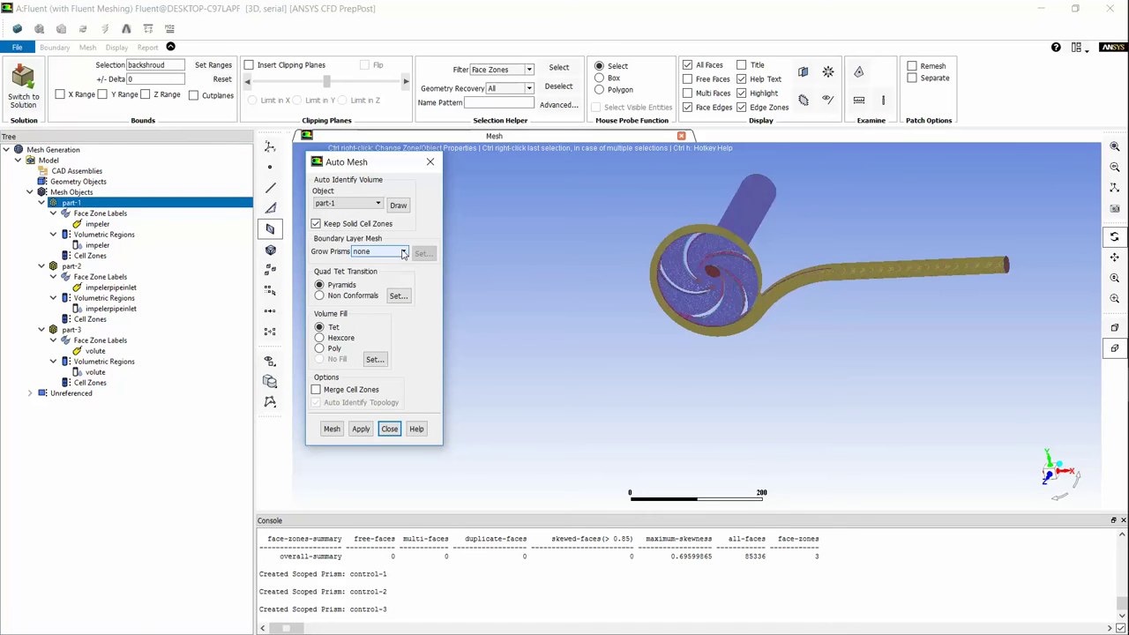
left_click(401, 253)
left_click(388, 266)
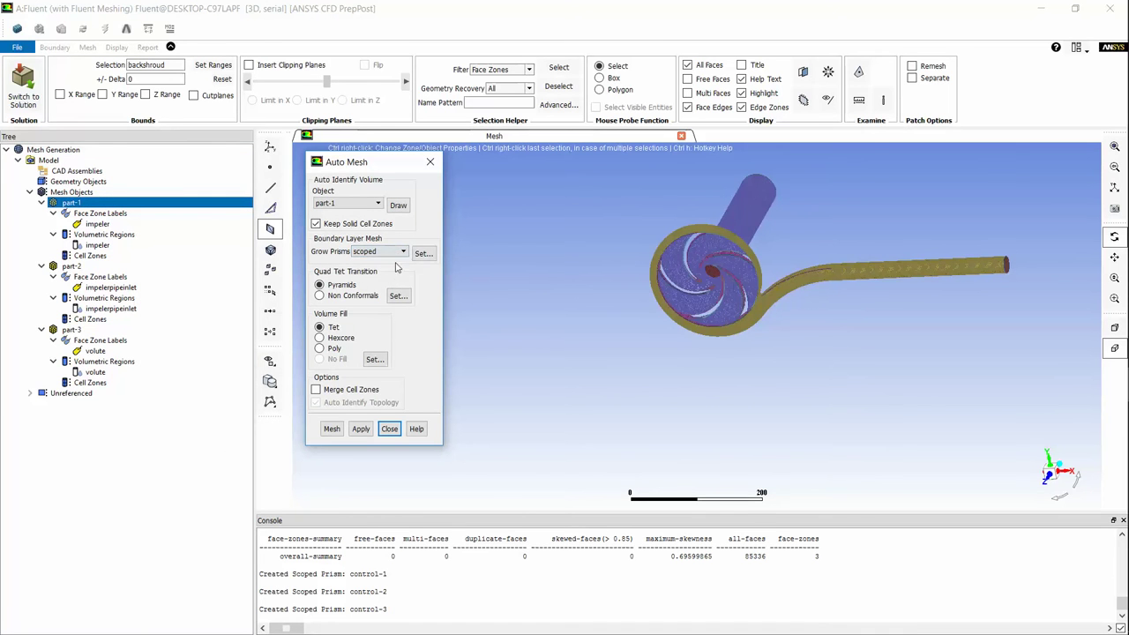
left_click(423, 254)
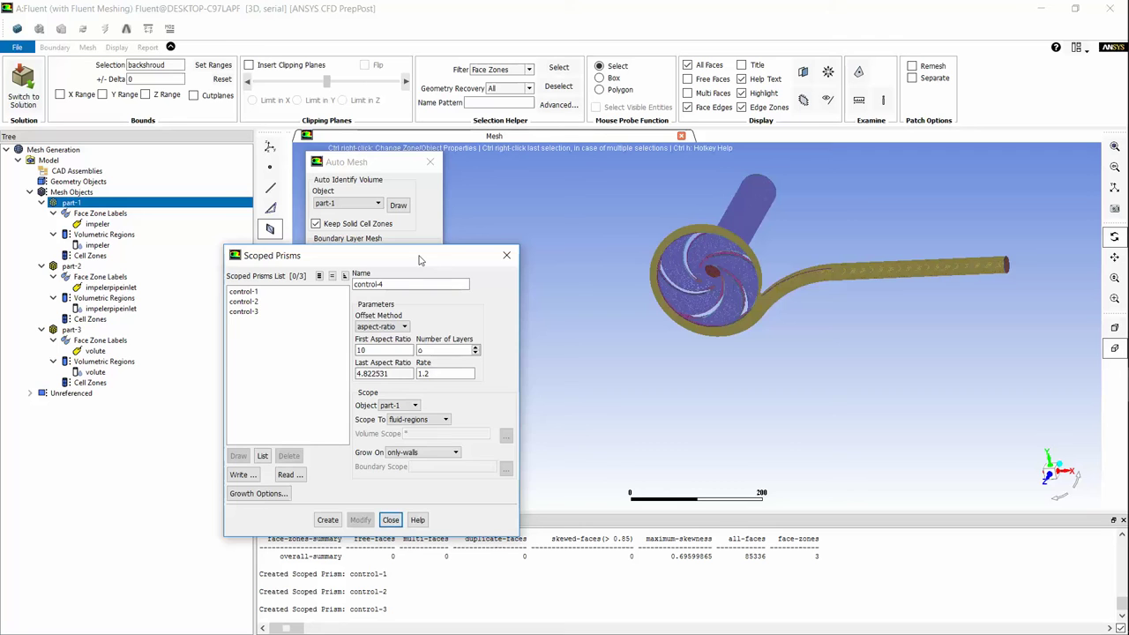
left_click(391, 520)
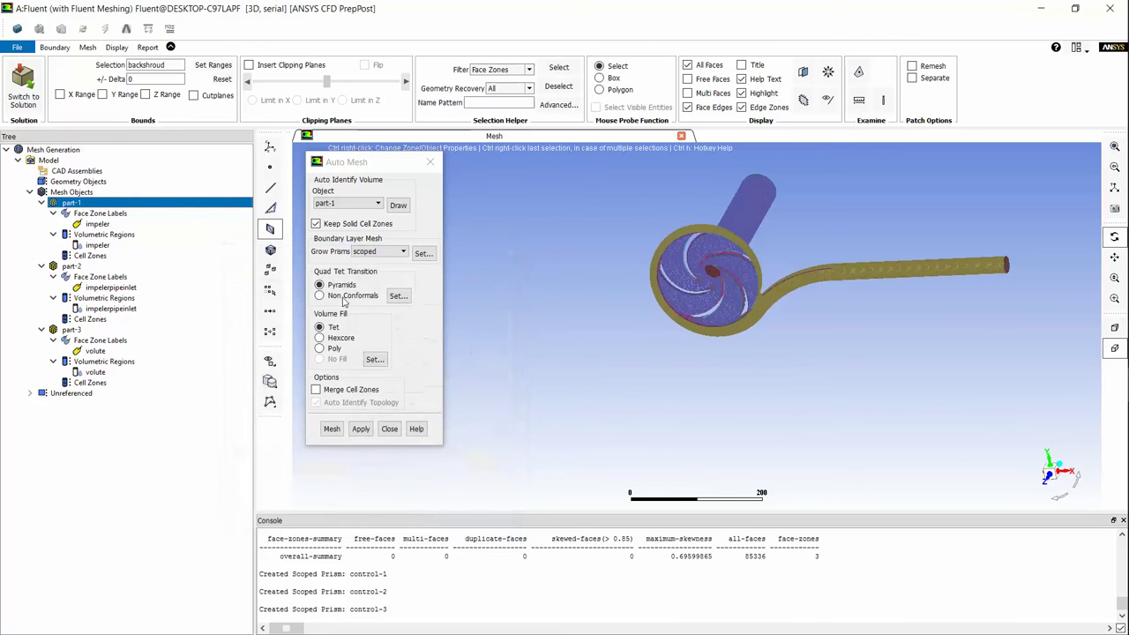
- Generate the volume mesh of part-1 with Poly volume fill, applying a poly growth rate of 1.2
left_click(337, 349)
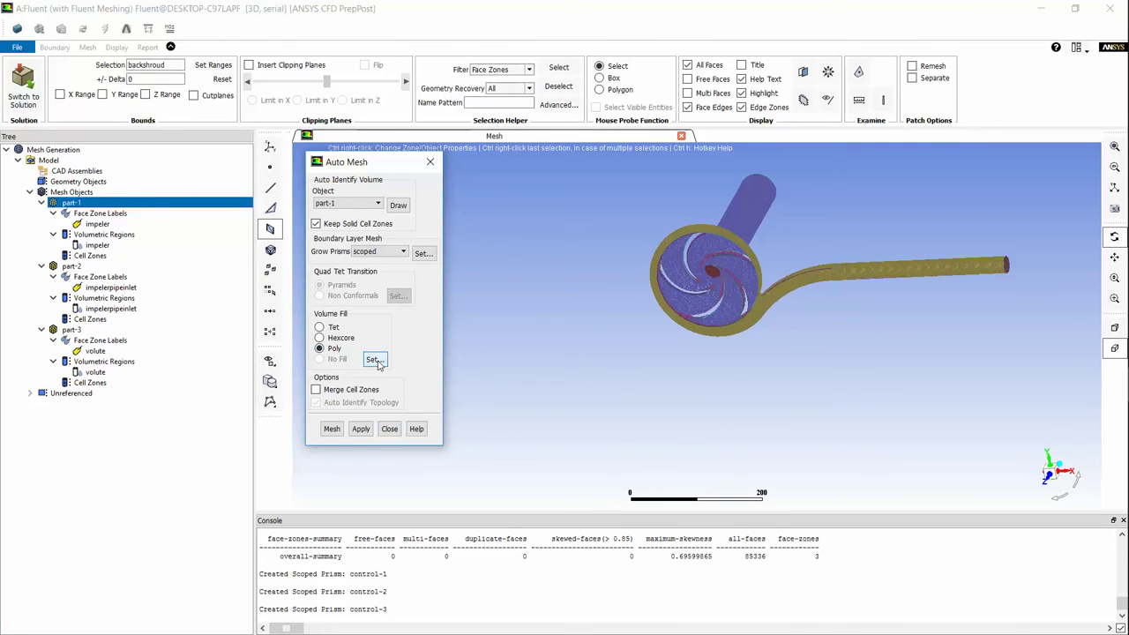
left_click(375, 360)
left_click(639, 420)
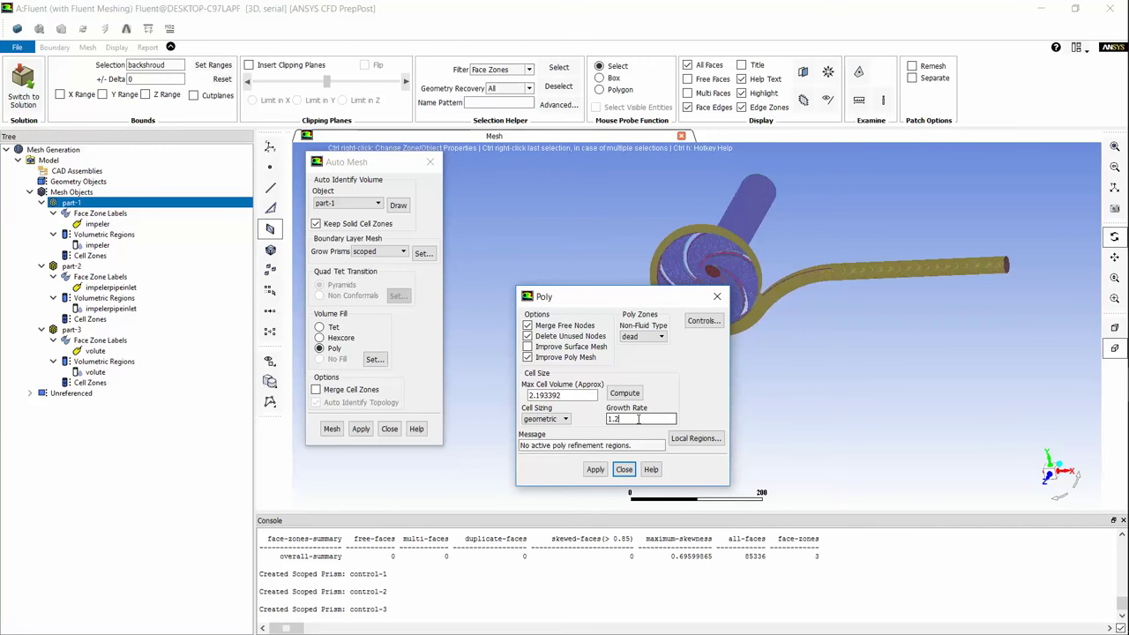
left_click(605, 472)
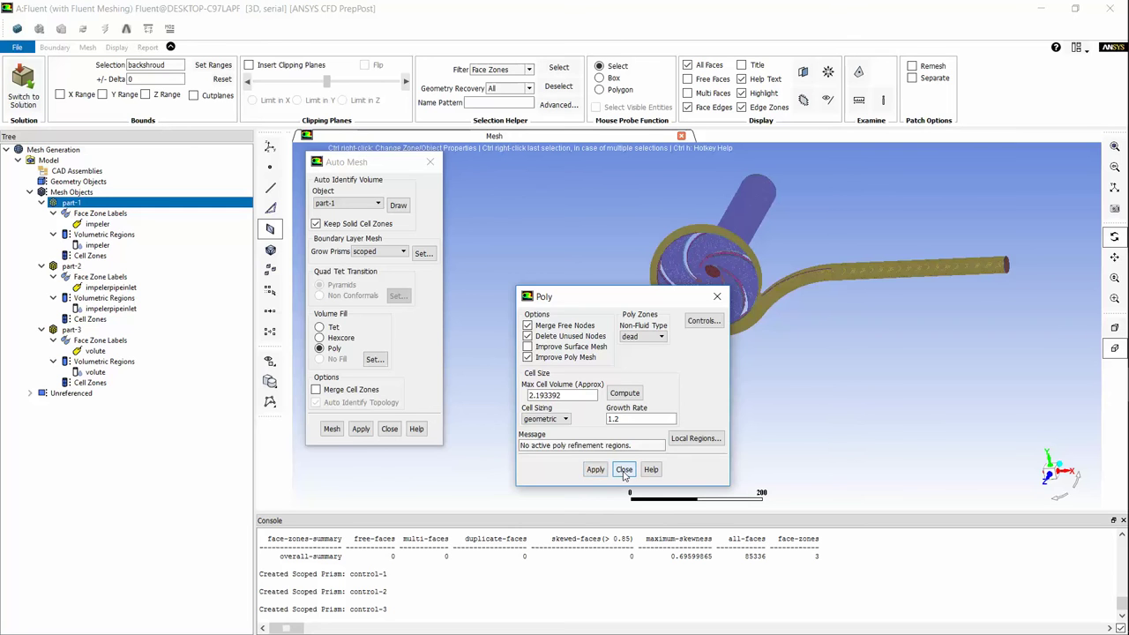
left_click(624, 470)
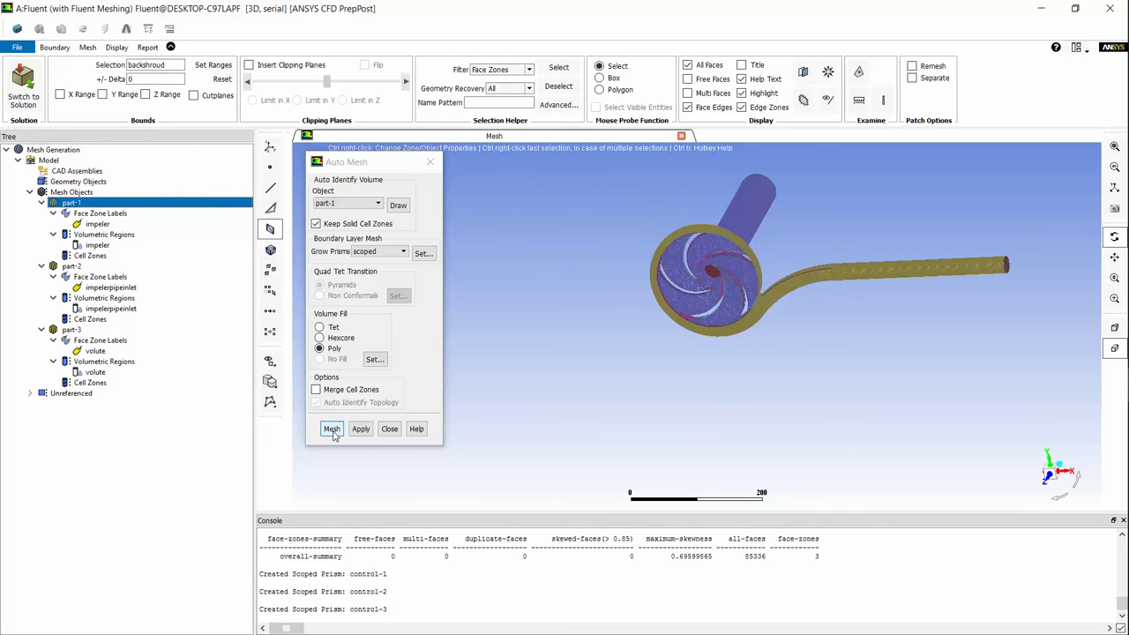
left_click(332, 429)
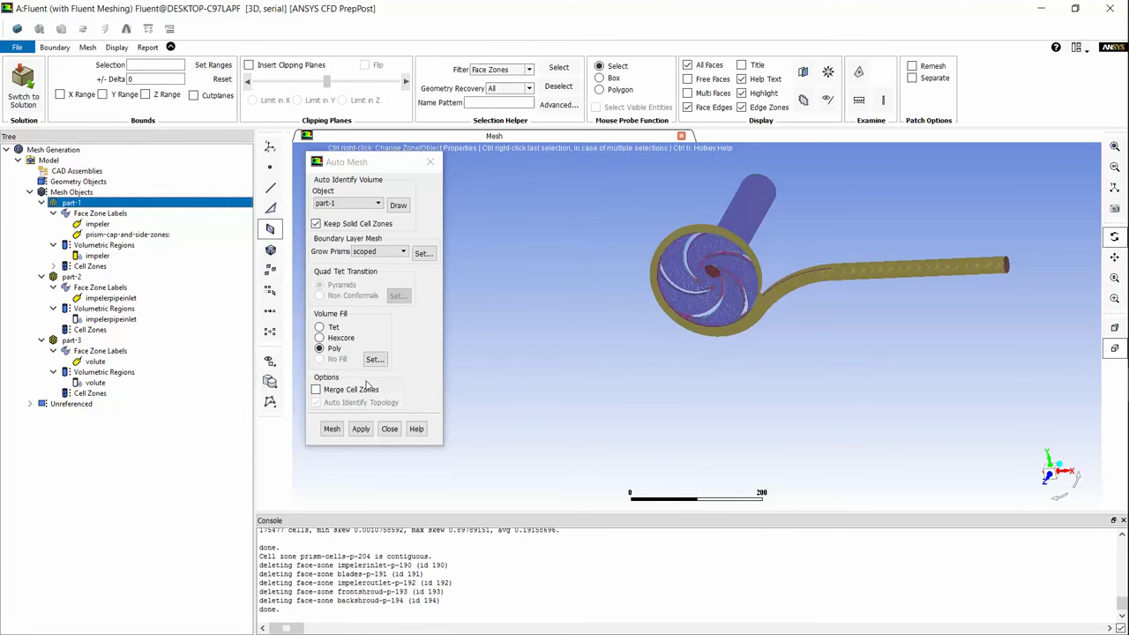
left_click(388, 429)
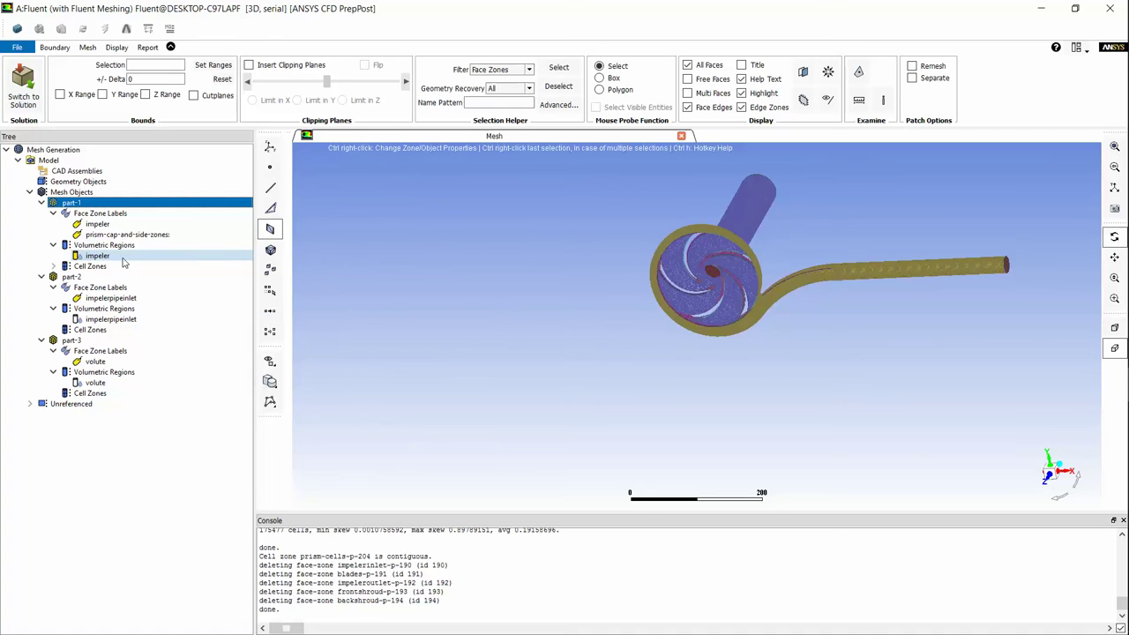
- Merge part-1's impeler and prism-cap-and-side-zones face zone labels into one label named impeler
double_click(76, 265)
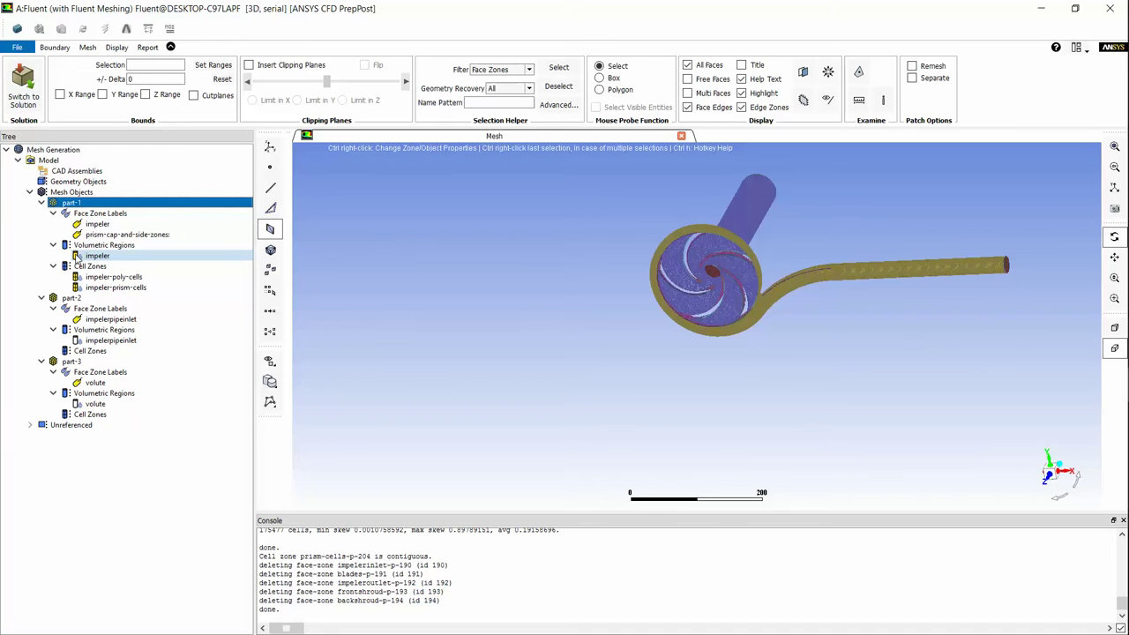
left_click(97, 224)
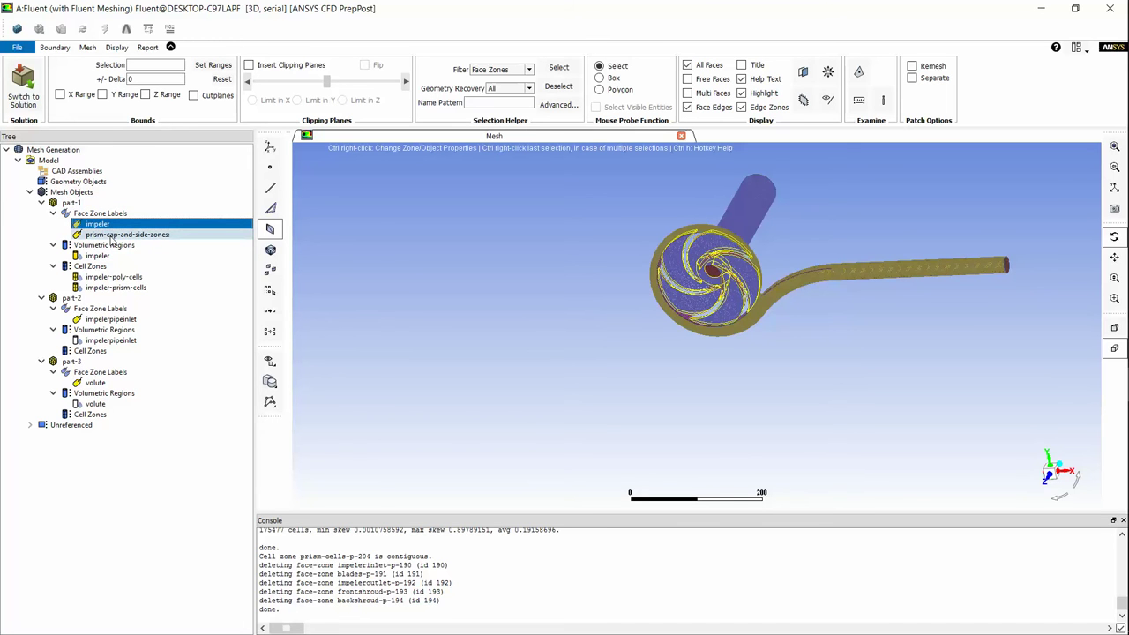
left_click(112, 237, "ctrl")
right_click(117, 231)
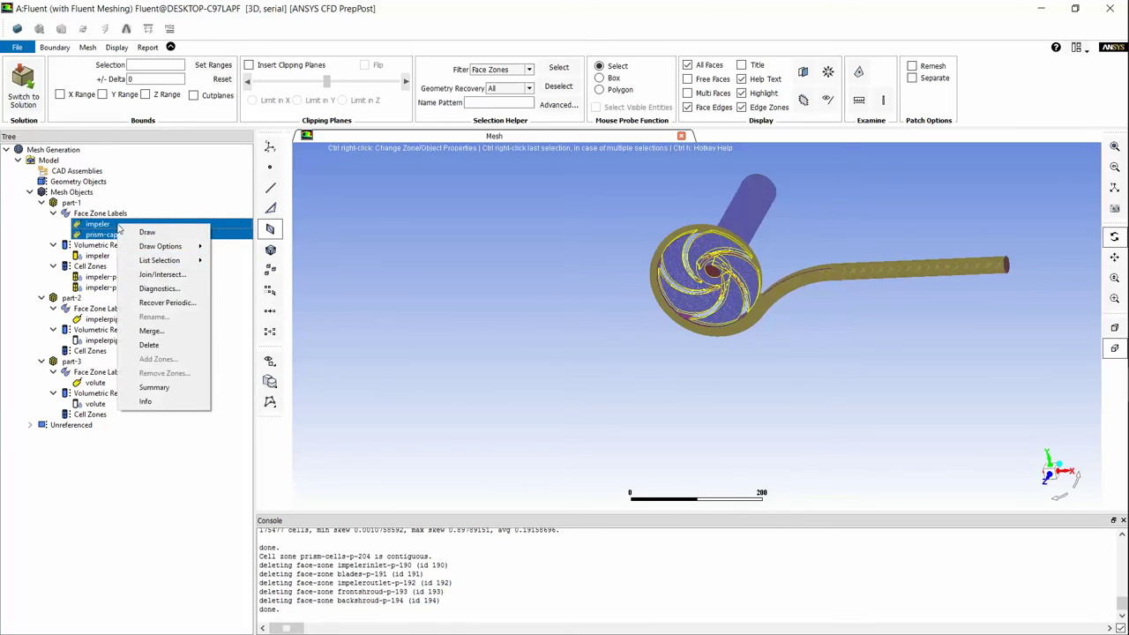
left_click(151, 331)
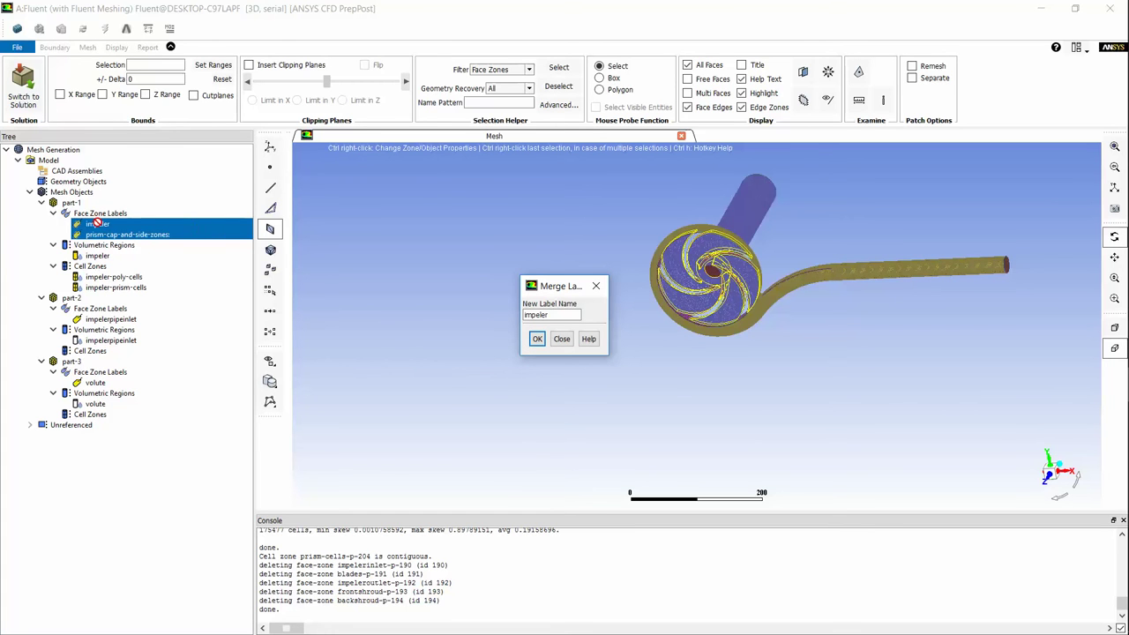
left_click(536, 339)
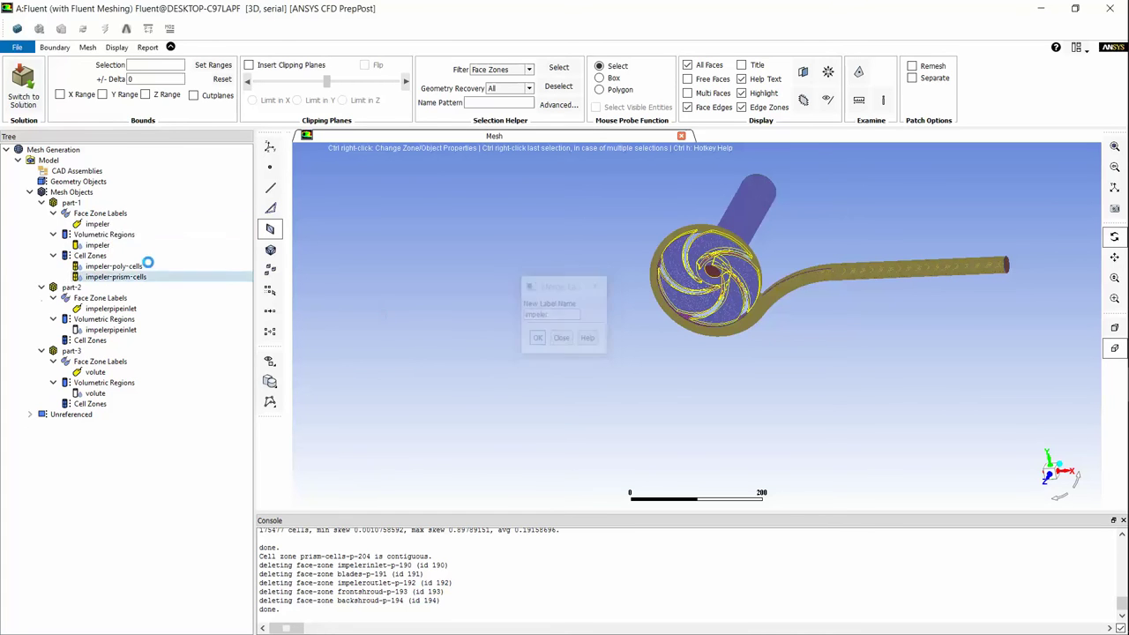
- Merge part-1's impeler-poly-cells and impeler-prism-cells cell zones into one
left_click(113, 267)
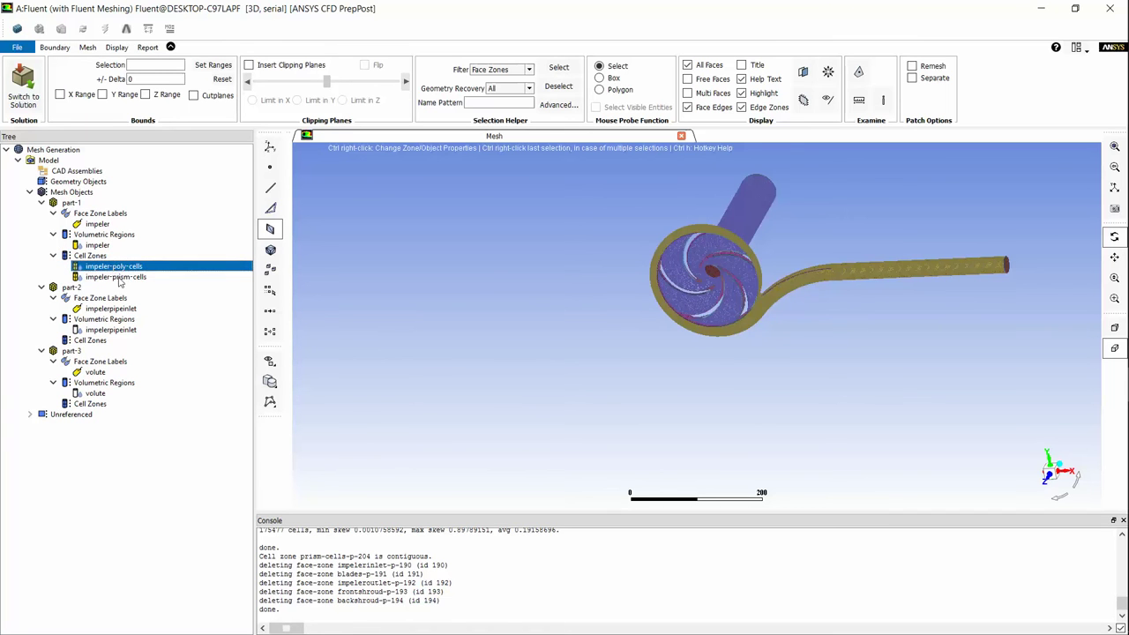
left_click(120, 277, "ctrl")
right_click(128, 271)
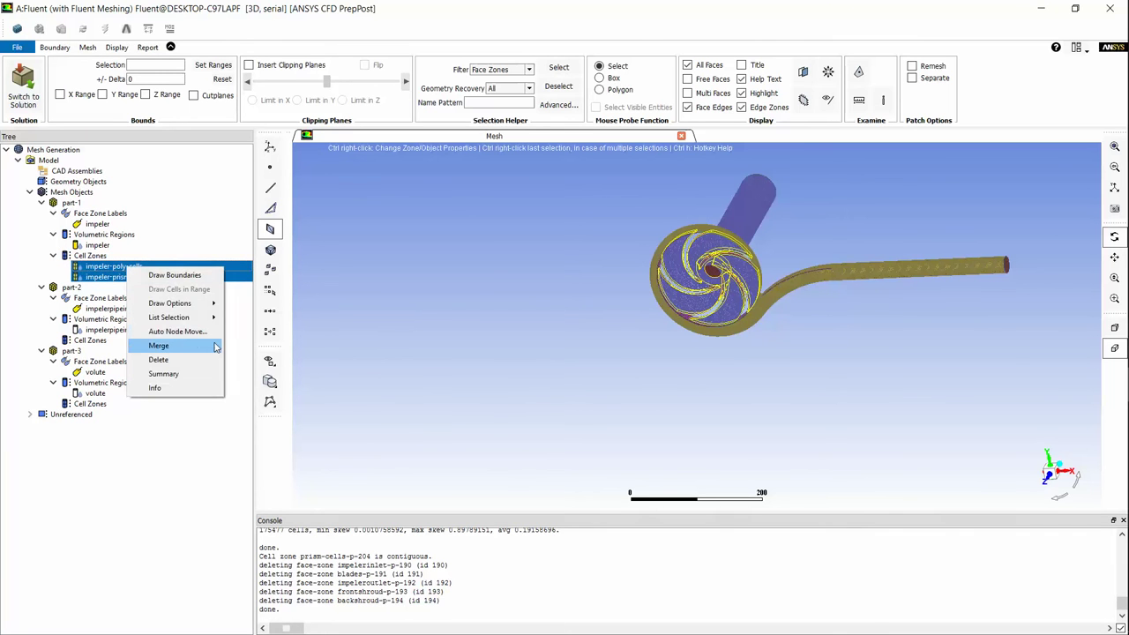
left_click(163, 346)
left_click(537, 342)
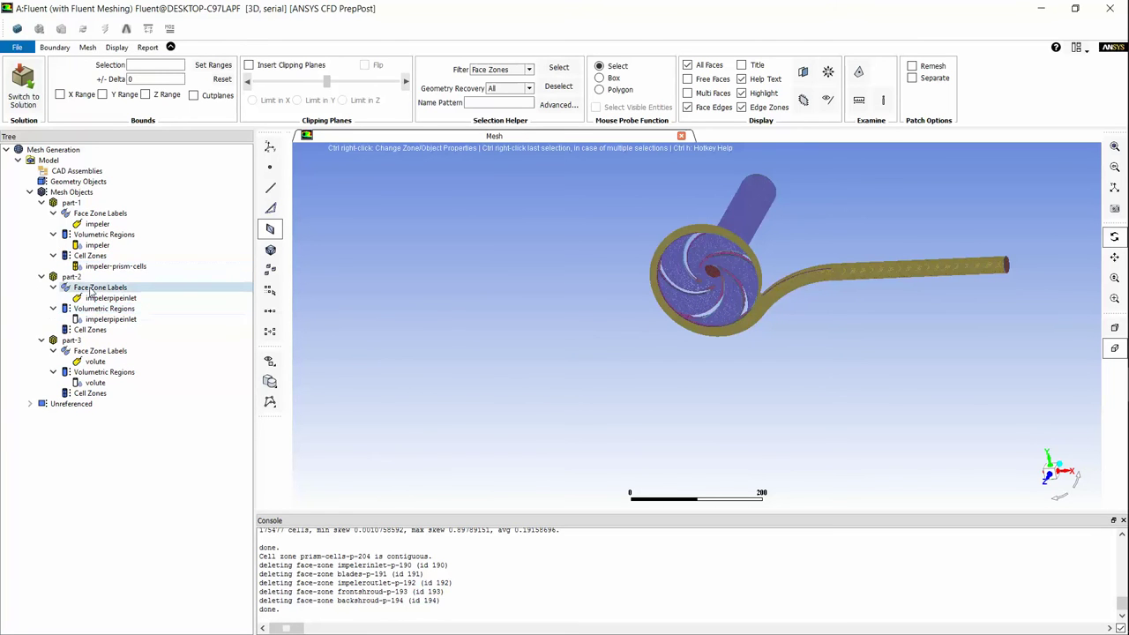
- Generate the volume mesh of part-2 with Auto Mesh, checking the scoped prism and poly settings, and dismiss the low-battery warning
left_click(86, 278)
right_click(88, 279)
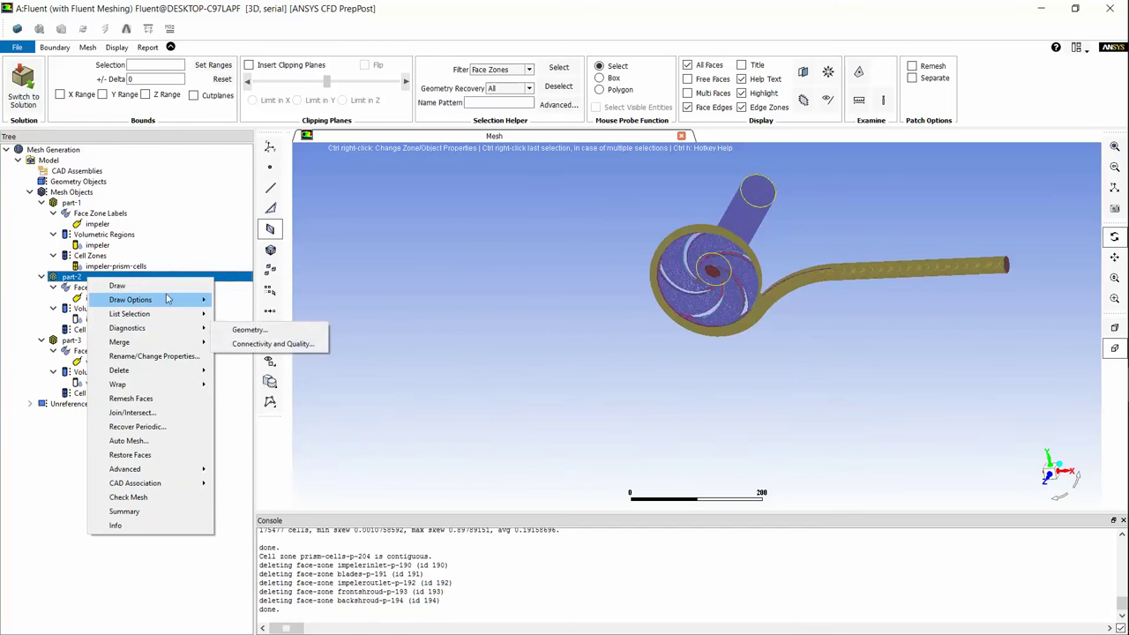
left_click(128, 442)
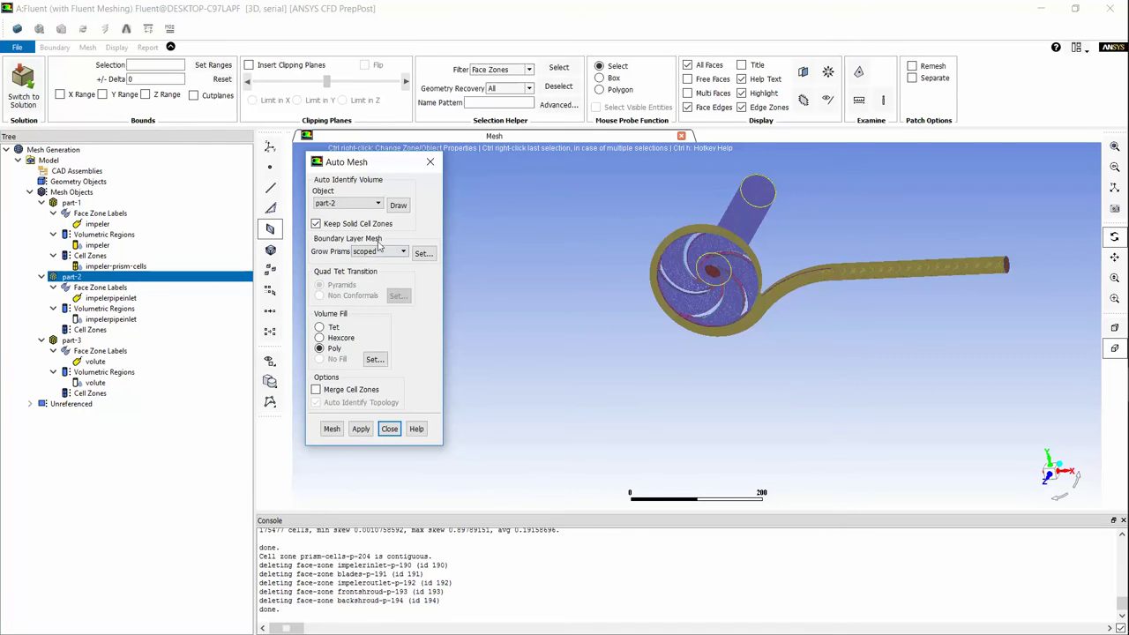
left_click(423, 254)
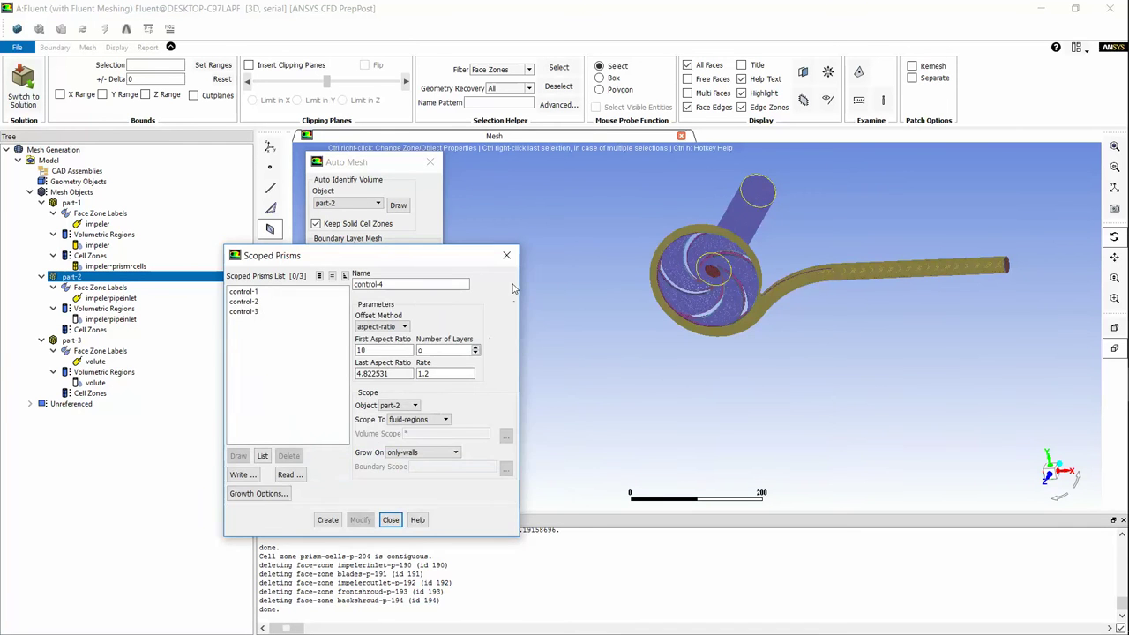
left_click(374, 359)
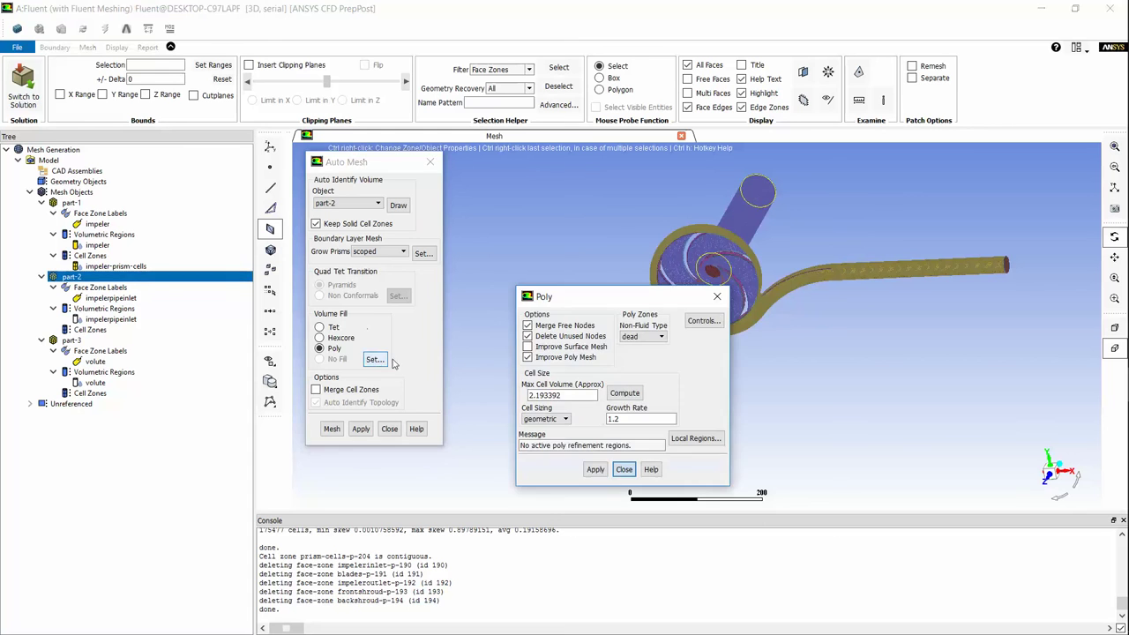
left_click(623, 469)
left_click(332, 429)
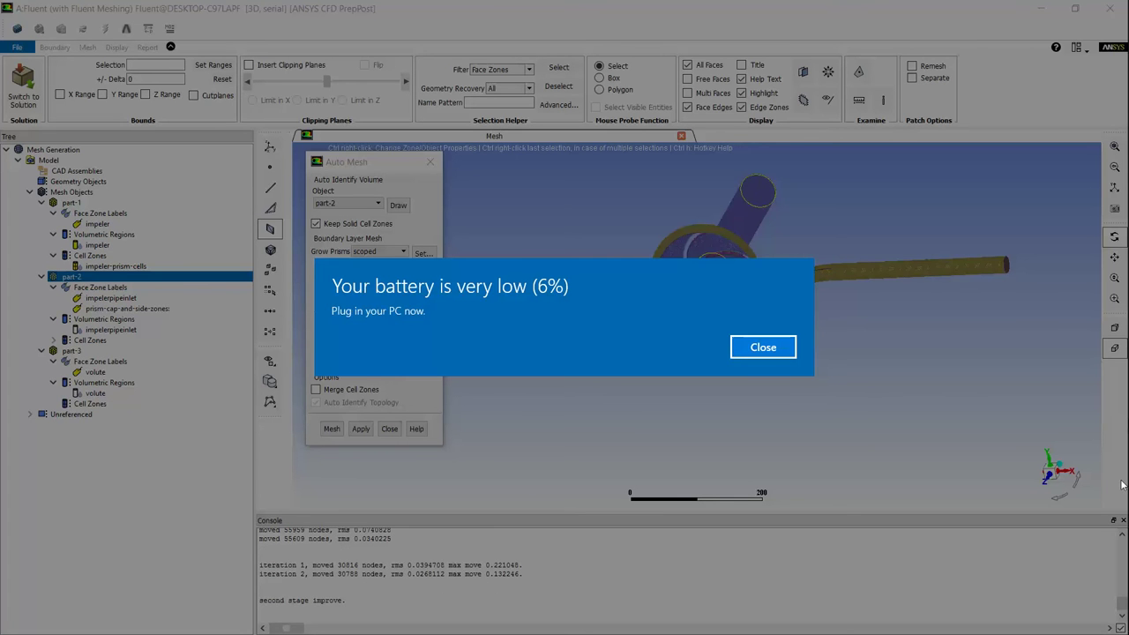
left_click(781, 350)
mouse_move(1096, 501)
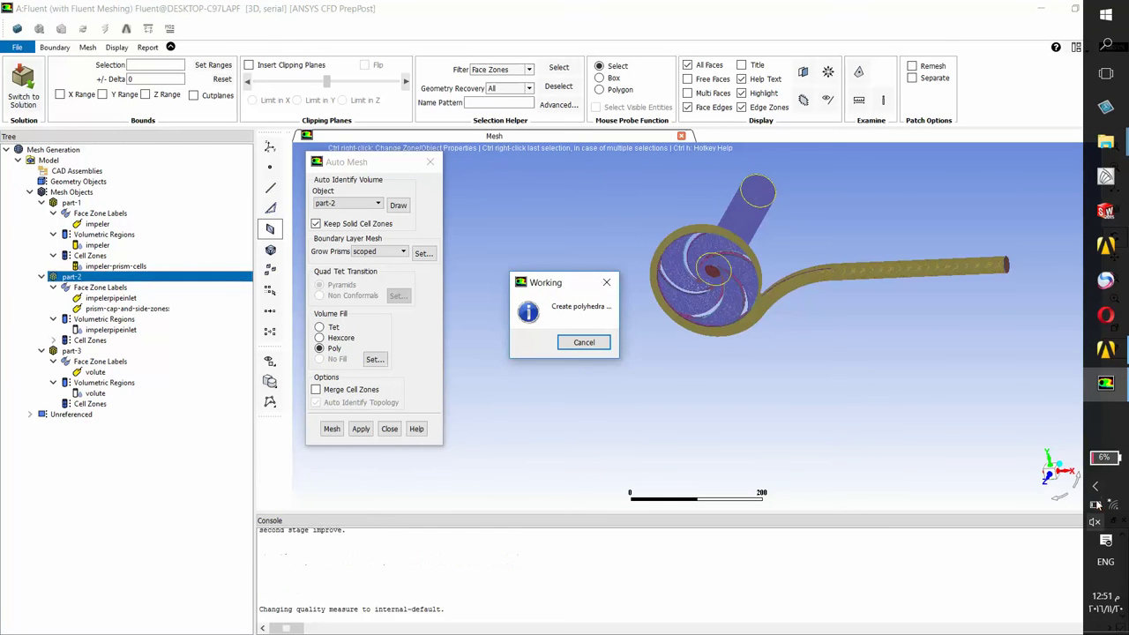
left_click(1095, 486)
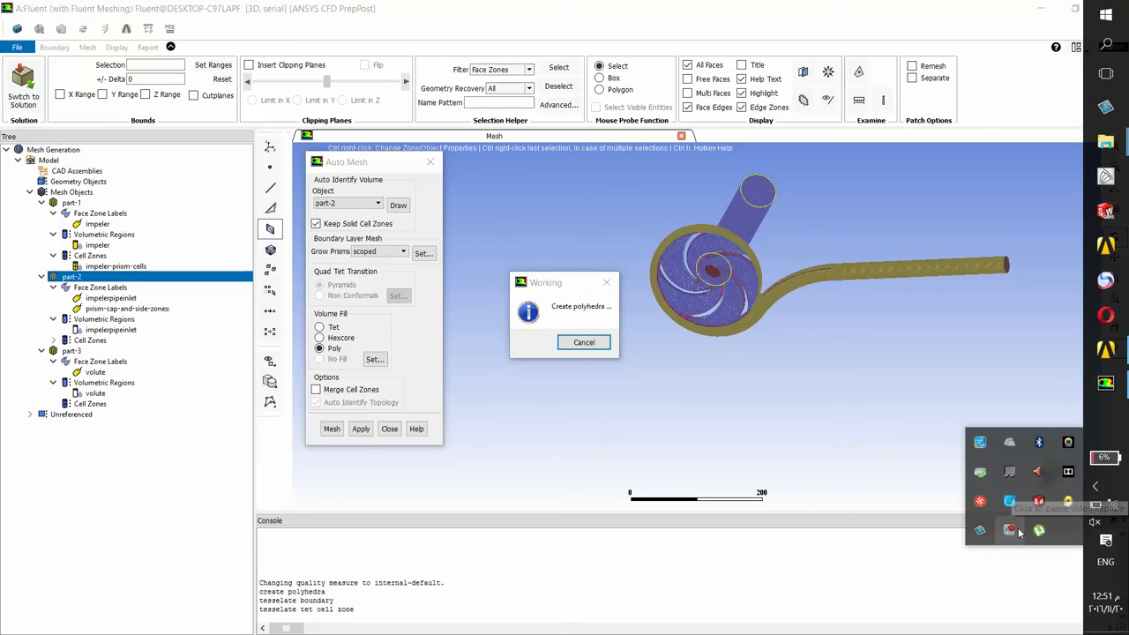
- Merge part-2's impelerpipeinlet and prism-cap-and-side-zones face zone labels into one label named impelerpipeinlet
left_click(389, 429)
left_click(132, 298)
left_click(146, 309, "ctrl")
right_click(142, 300)
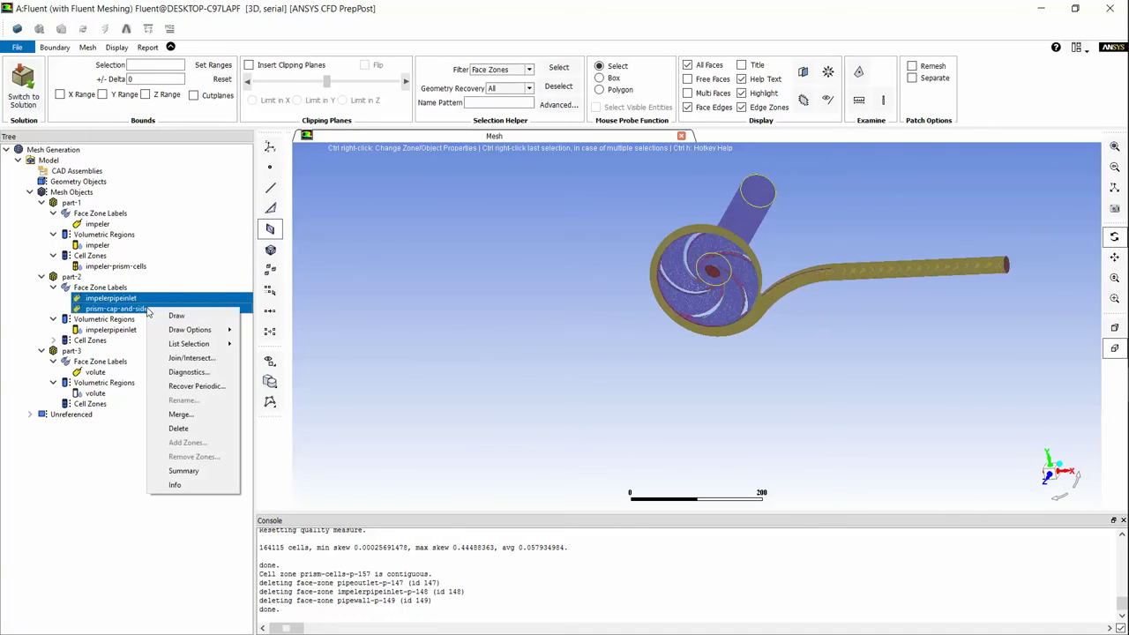
left_click(177, 403)
left_click(535, 336)
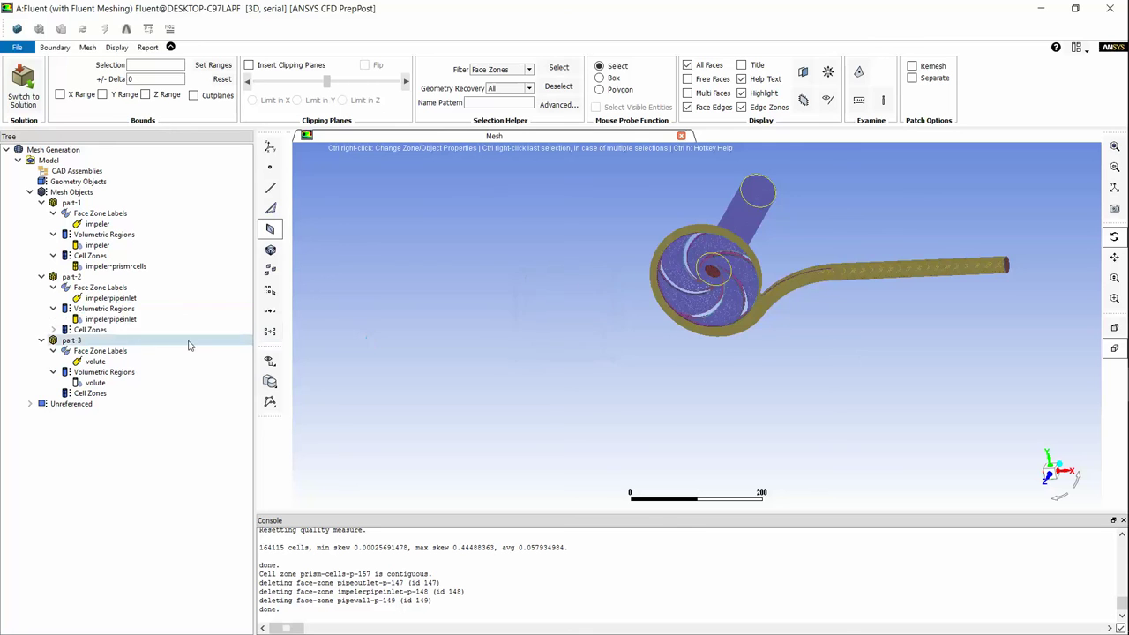
- Merge part-2's impelerpipeinlet-poly-cells and impelerpipeinlet-prism-cells cell zones into one
left_click(53, 329)
left_click(101, 341)
left_click(93, 352, "ctrl")
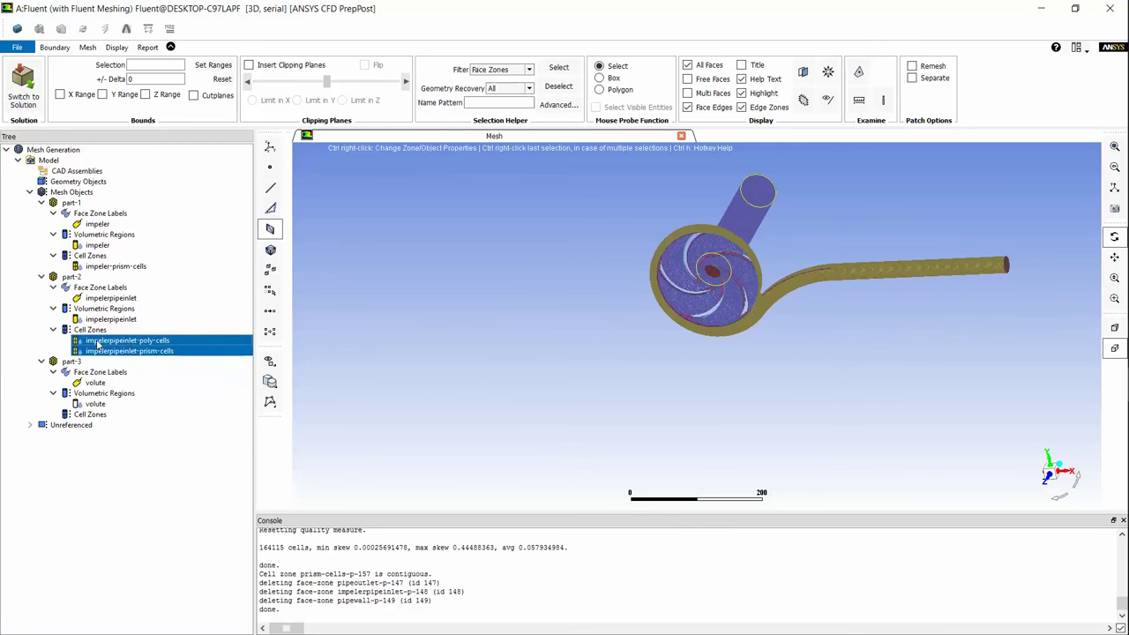
right_click(128, 344)
left_click(163, 418)
left_click(534, 343)
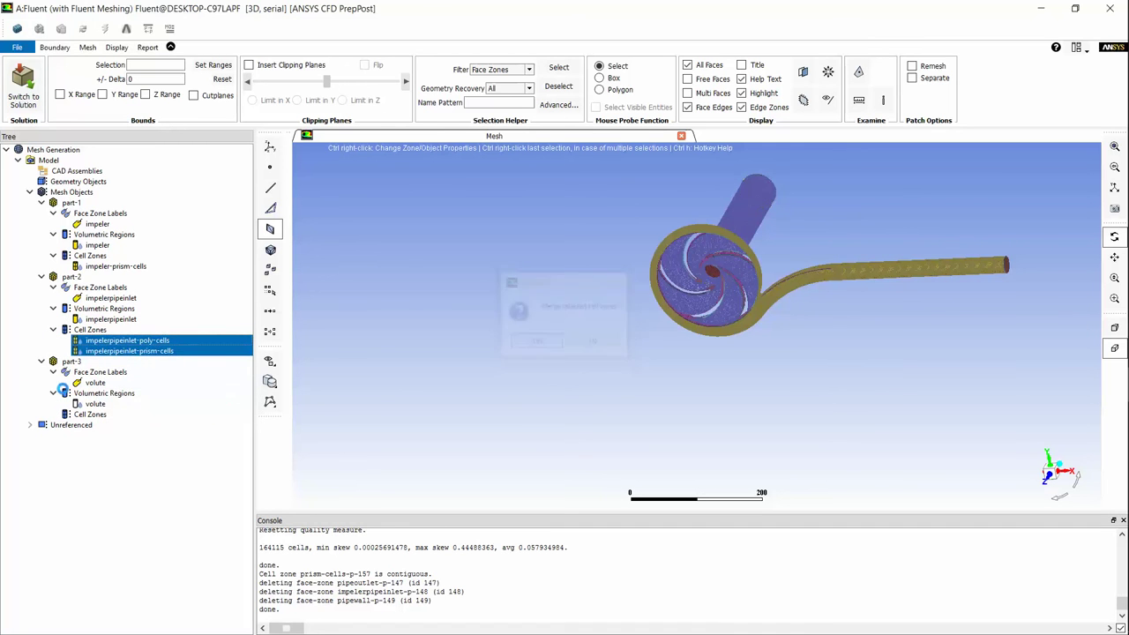
- Generate the volume mesh of part-3 with Auto Mesh, using scoped prisms and Poly volume fill
left_click(88, 351)
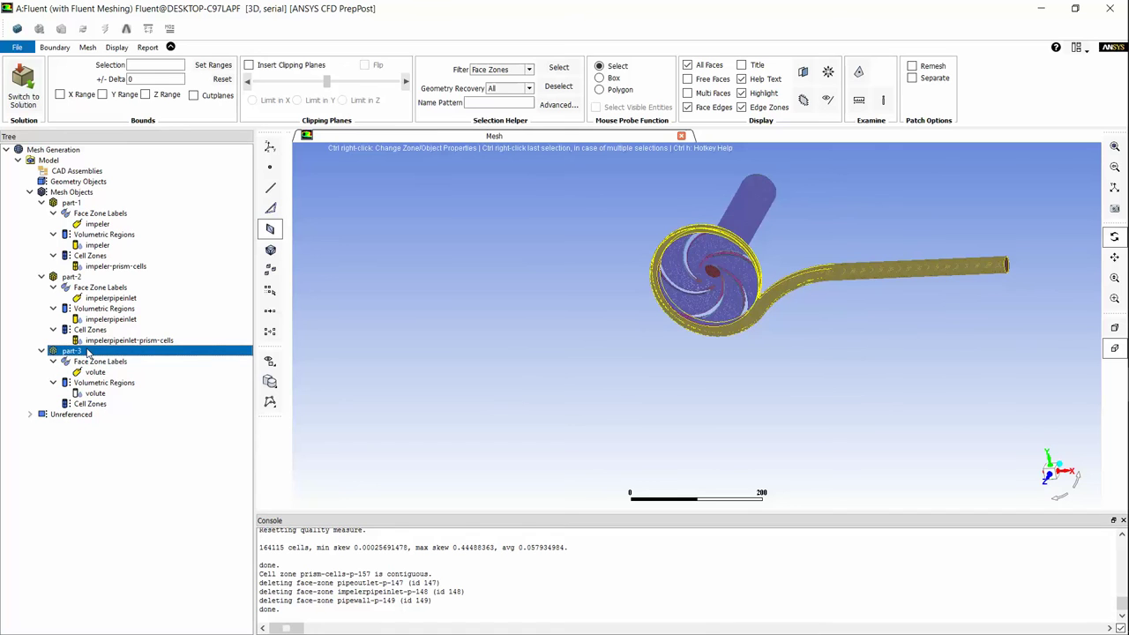
right_click(88, 351)
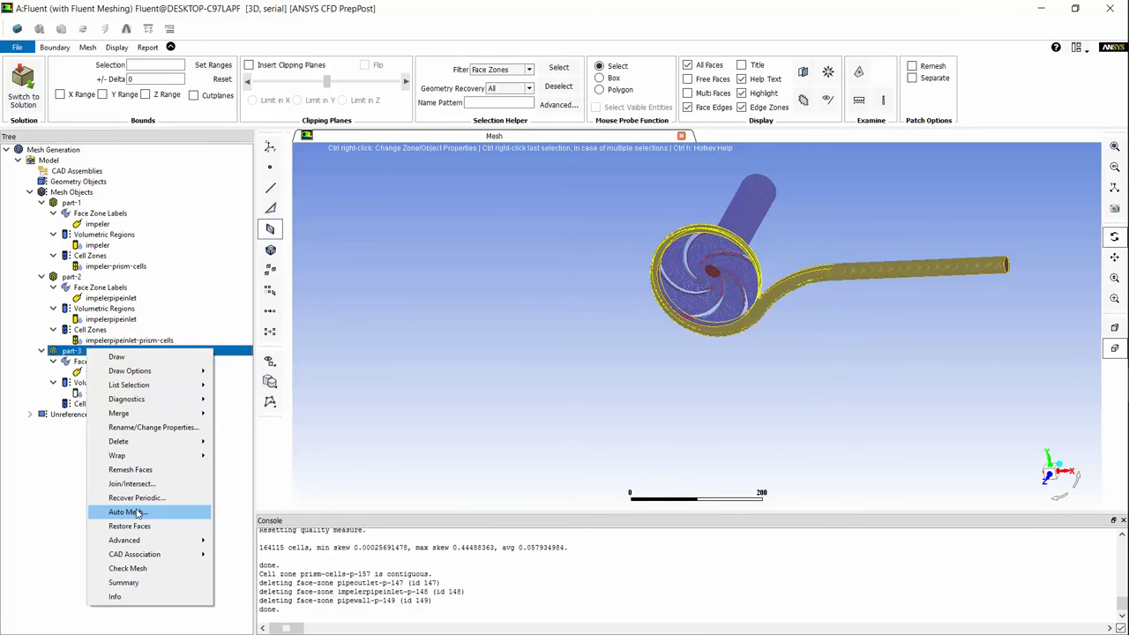
left_click(137, 512)
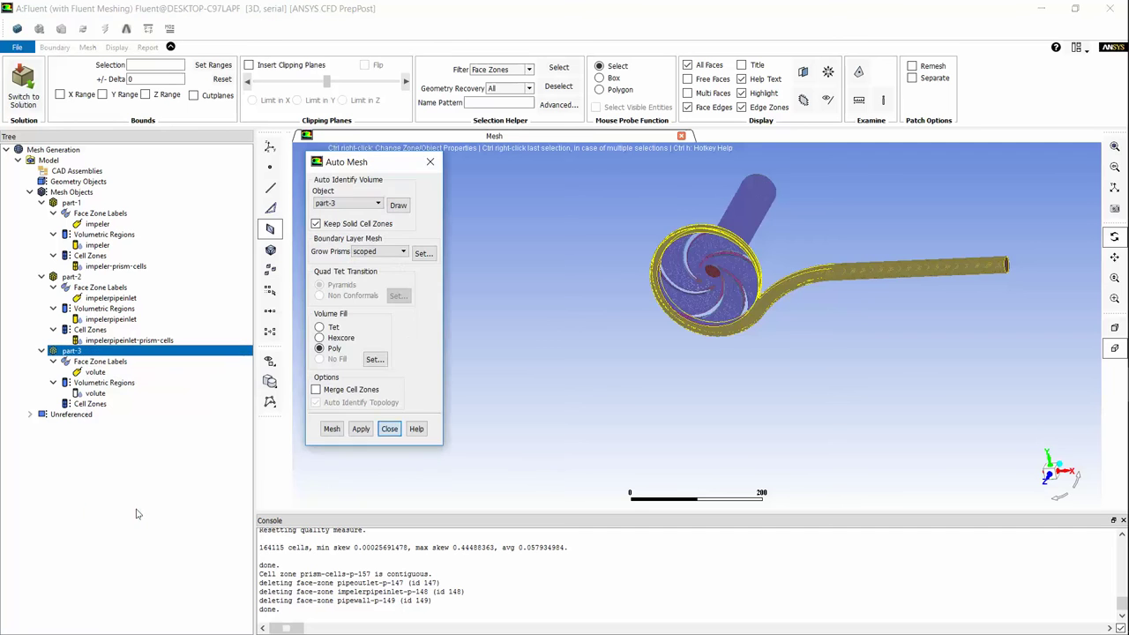
left_click(374, 360)
left_click(622, 469)
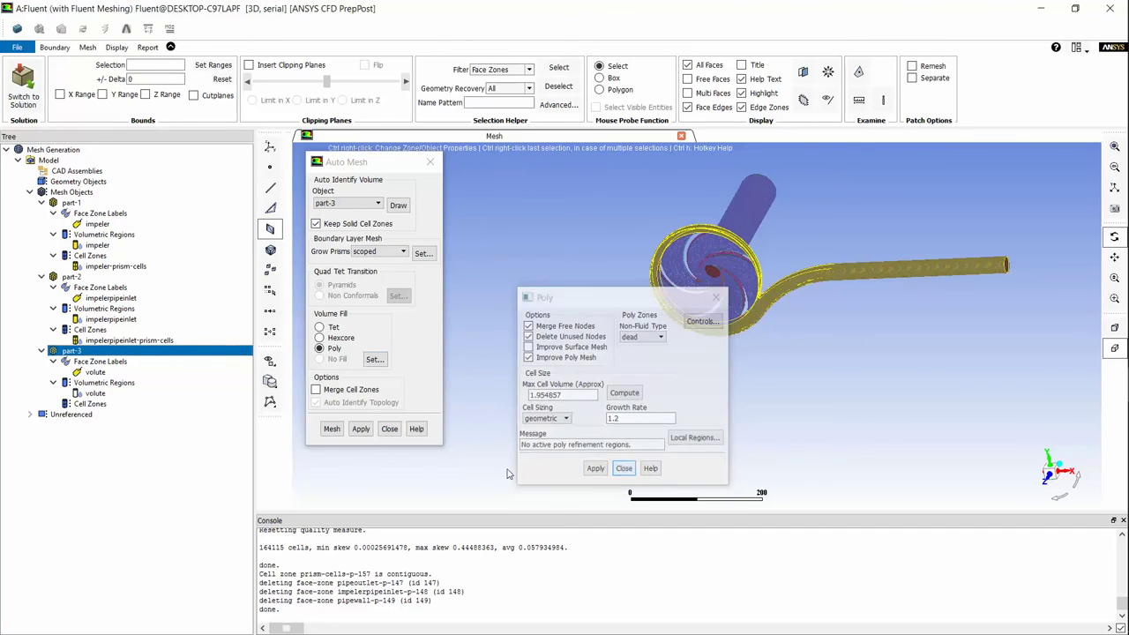
left_click(332, 429)
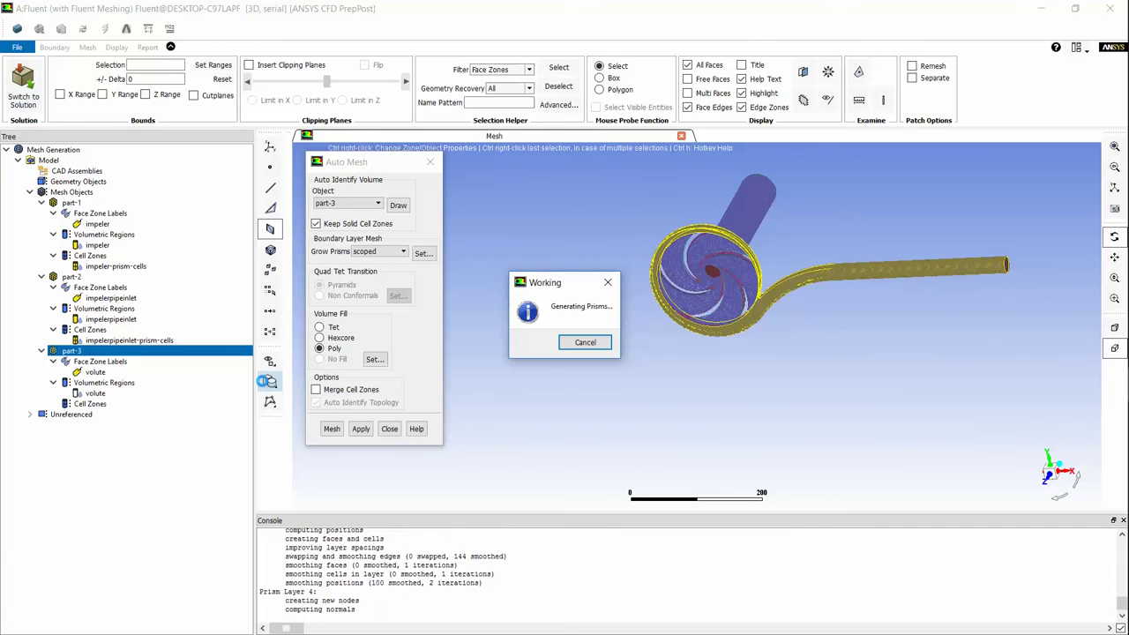
mouse_move(1128, 486)
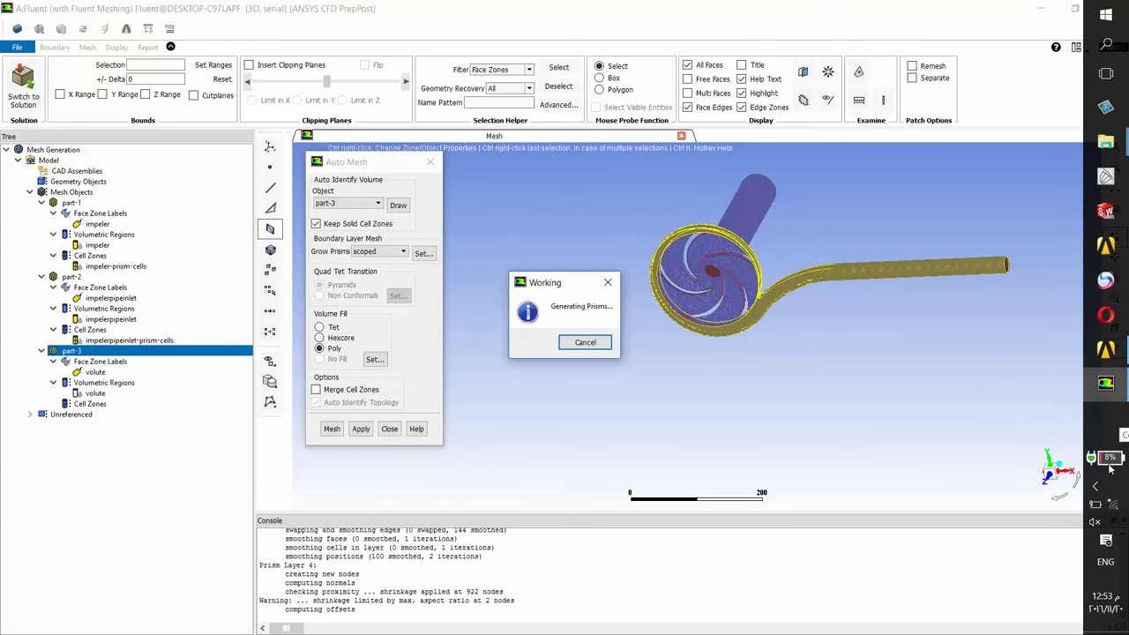
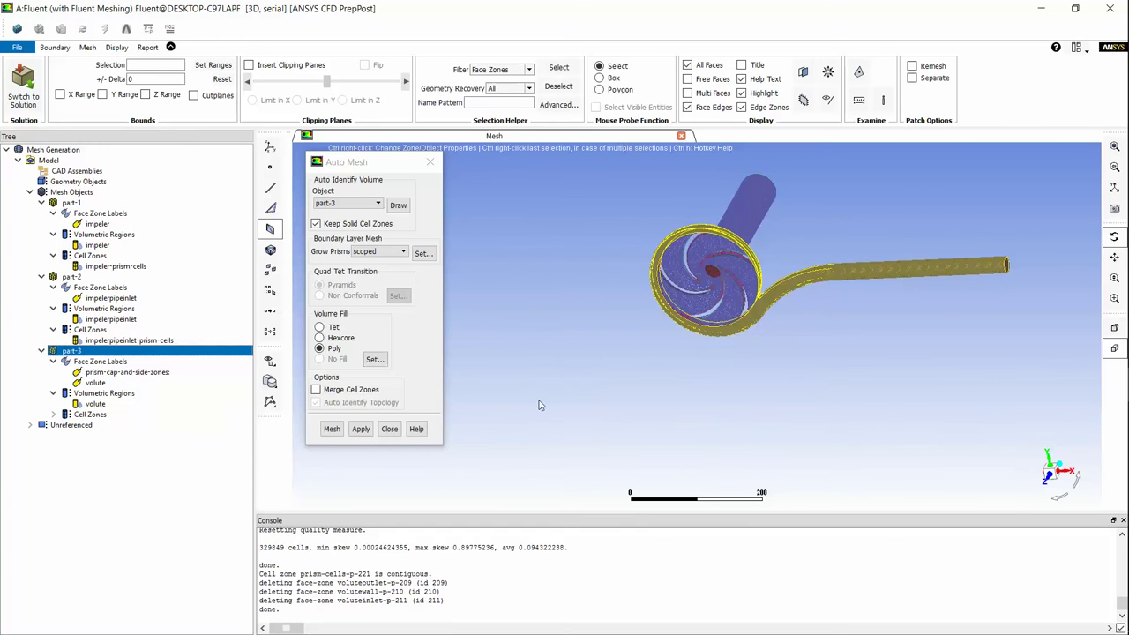
left_click(389, 429)
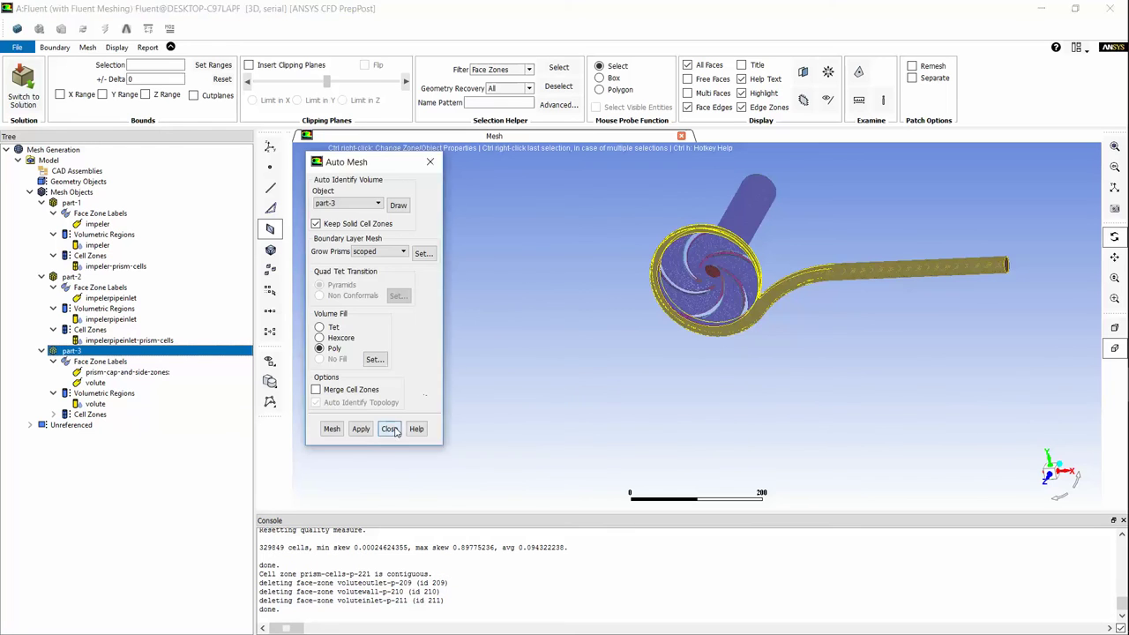
- Merge part-3's prism-cap-and-side-zones and volute face zone labels into one label named volute
left_click(141, 373)
left_click(145, 383, "ctrl")
right_click(144, 383)
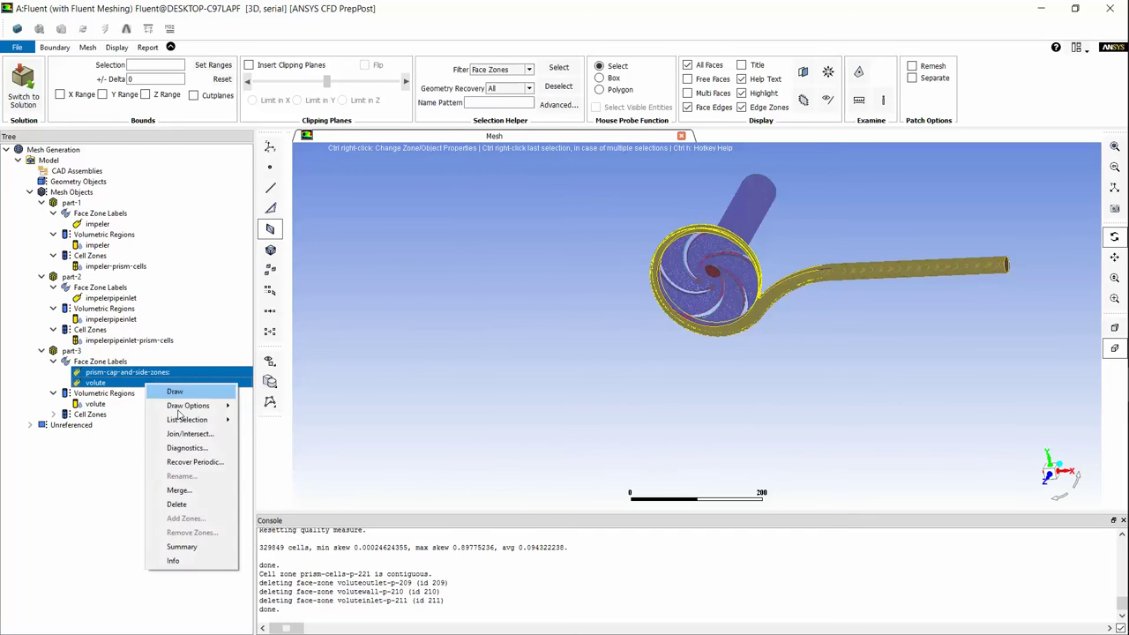
left_click(179, 490)
left_click(537, 339)
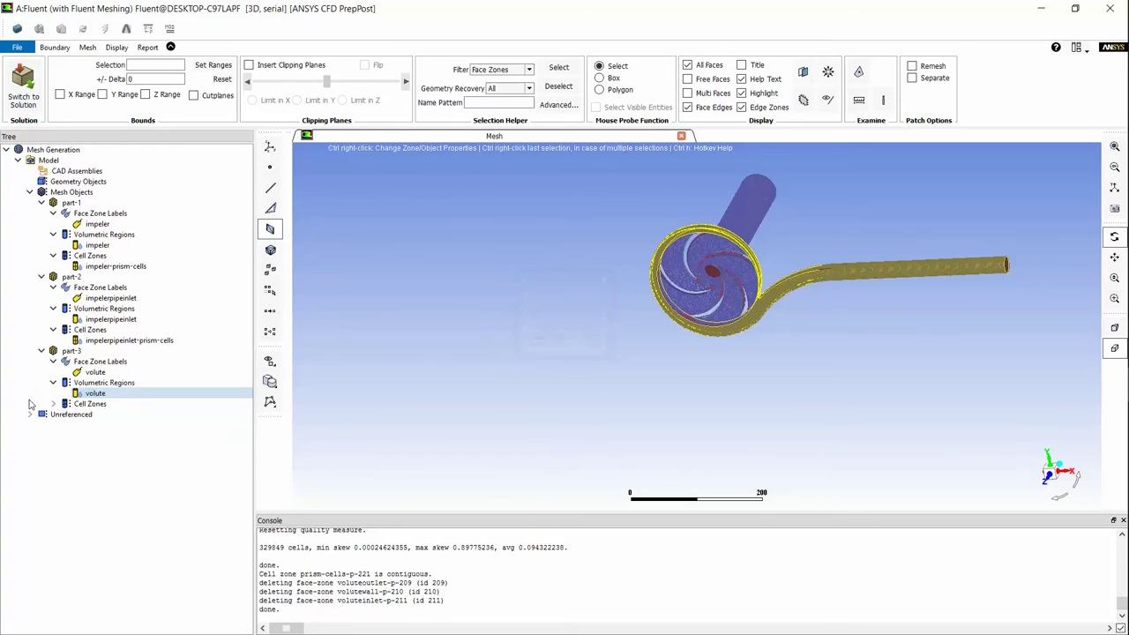
- Merge part-3's volute-poly-cells and volute-prism-cells cell zones into one
left_click(53, 403)
left_click(106, 414)
left_click(94, 426, "ctrl")
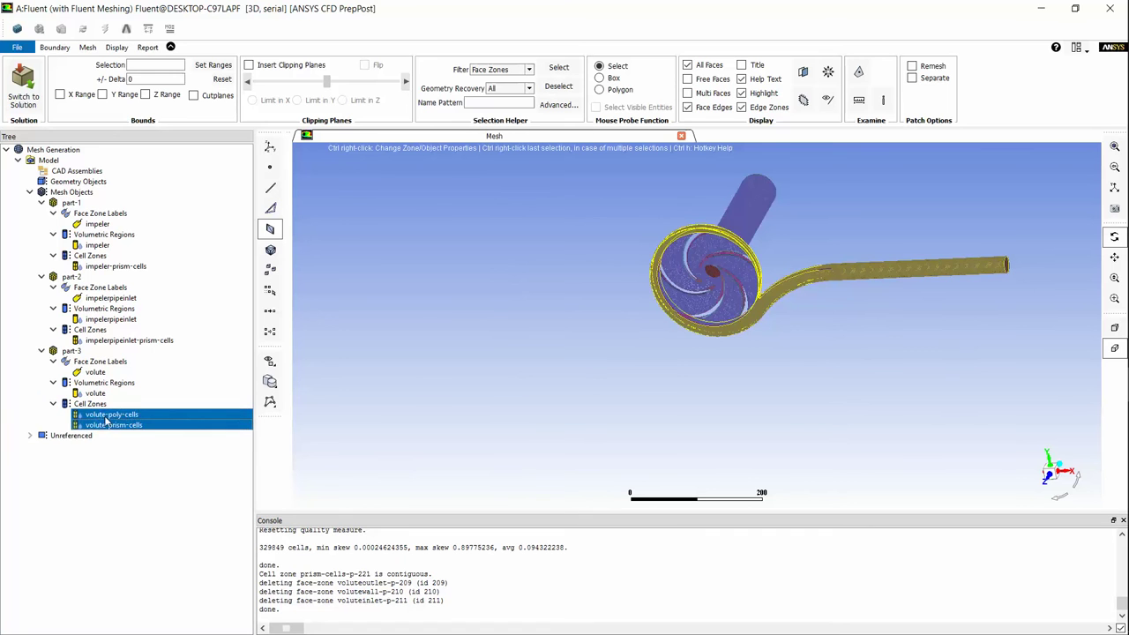
right_click(110, 415)
left_click(142, 499)
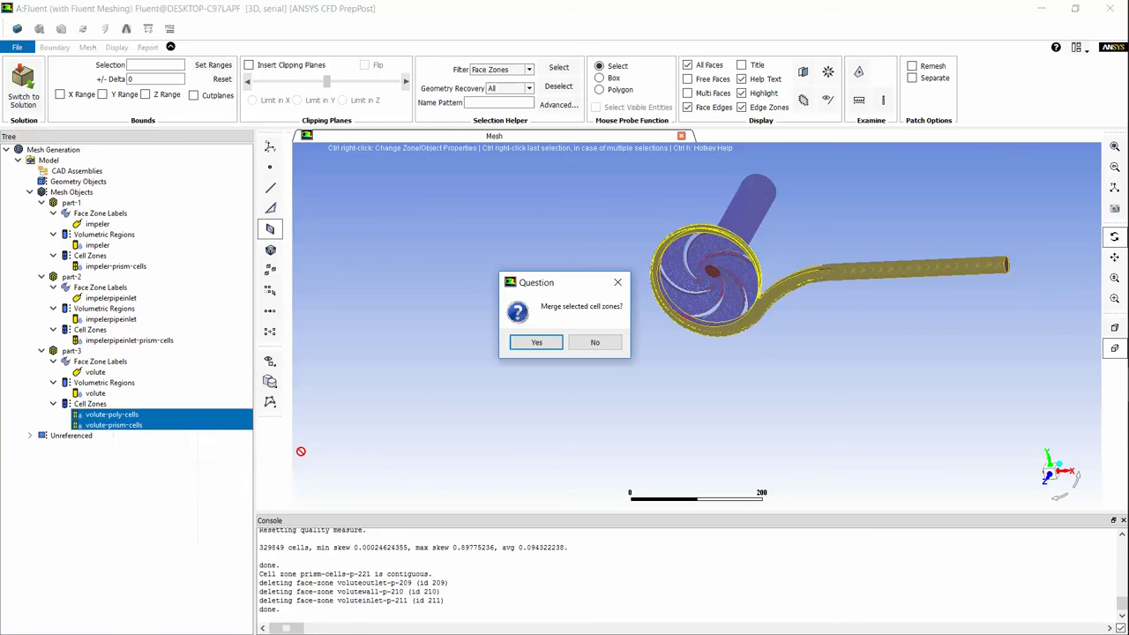
left_click(536, 343)
- Draw the prism-cells zones of all three parts together and examine the surface mesh around the impeller and volute
left_click(124, 265)
left_click(129, 339, "ctrl")
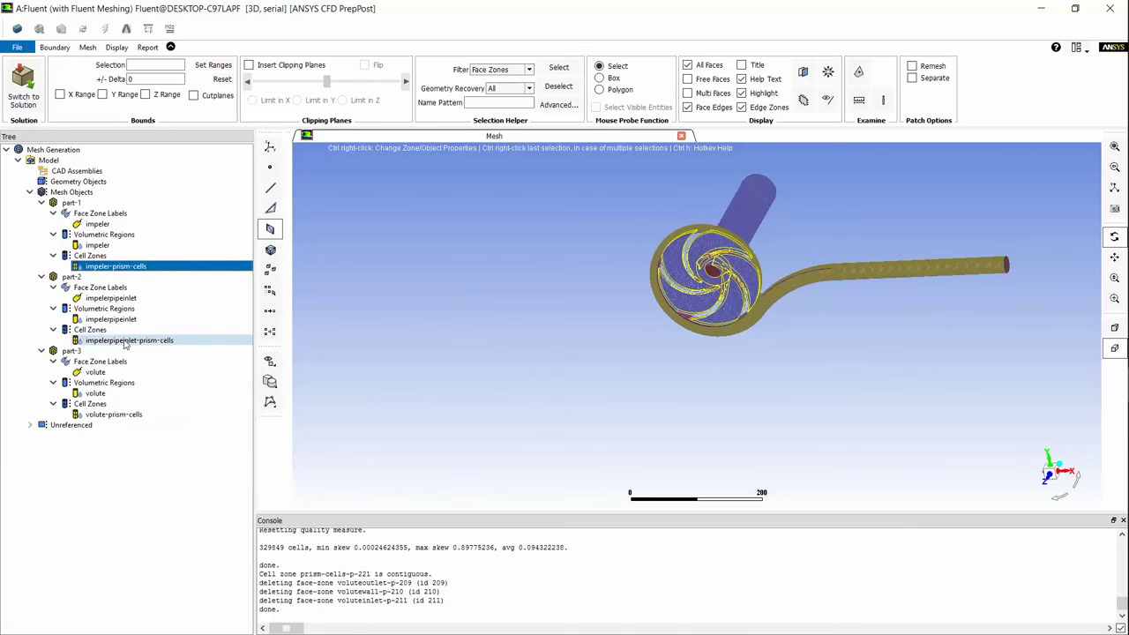
left_click(115, 414, "ctrl")
right_click(152, 269)
left_click(171, 276)
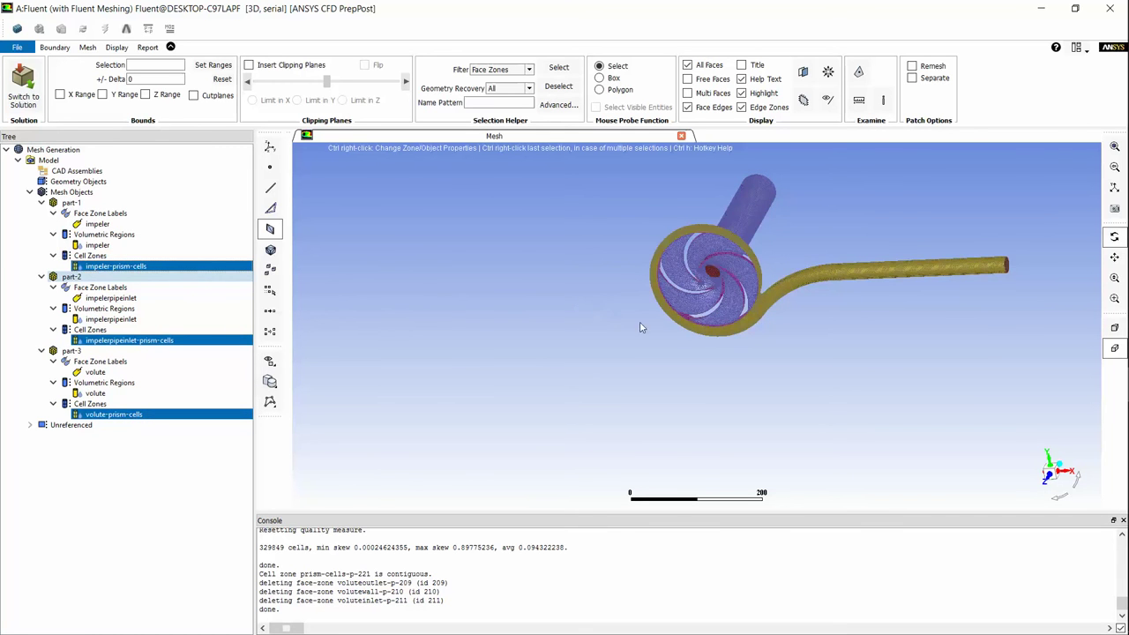
scroll(639, 217, "up", 5)
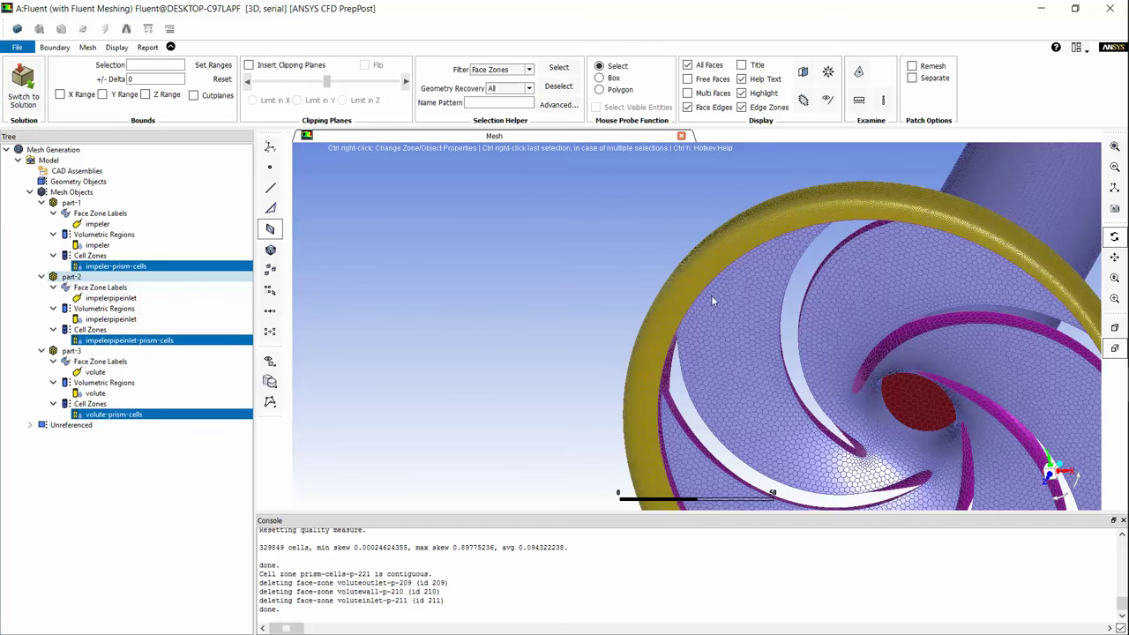
scroll(794, 342, "up", 5)
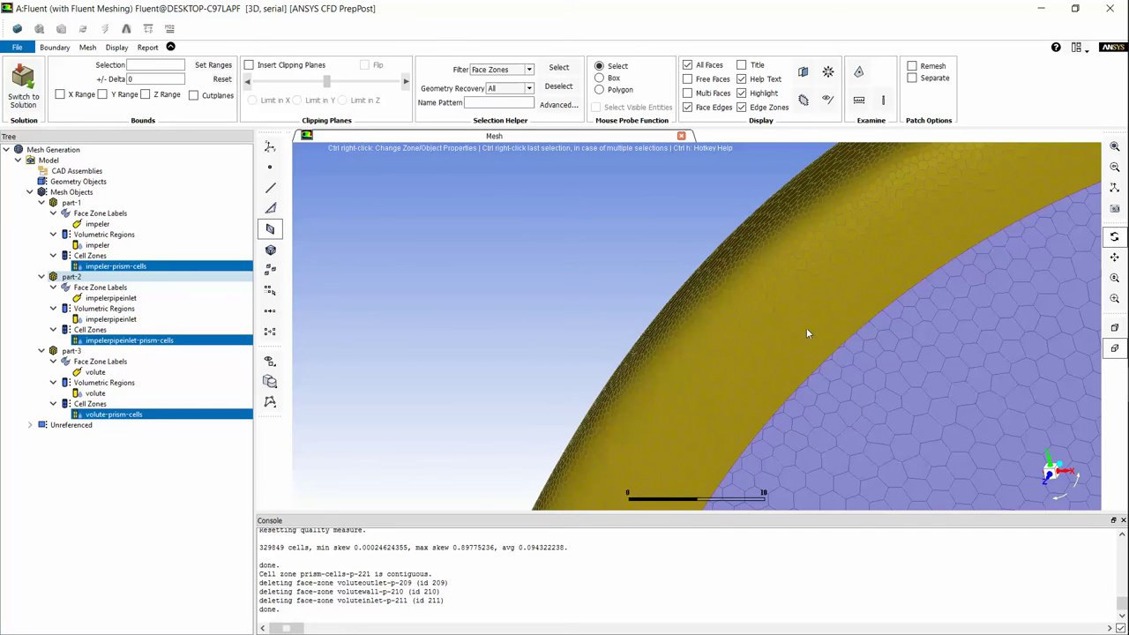
middle_click_drag(860, 362, 720, 317)
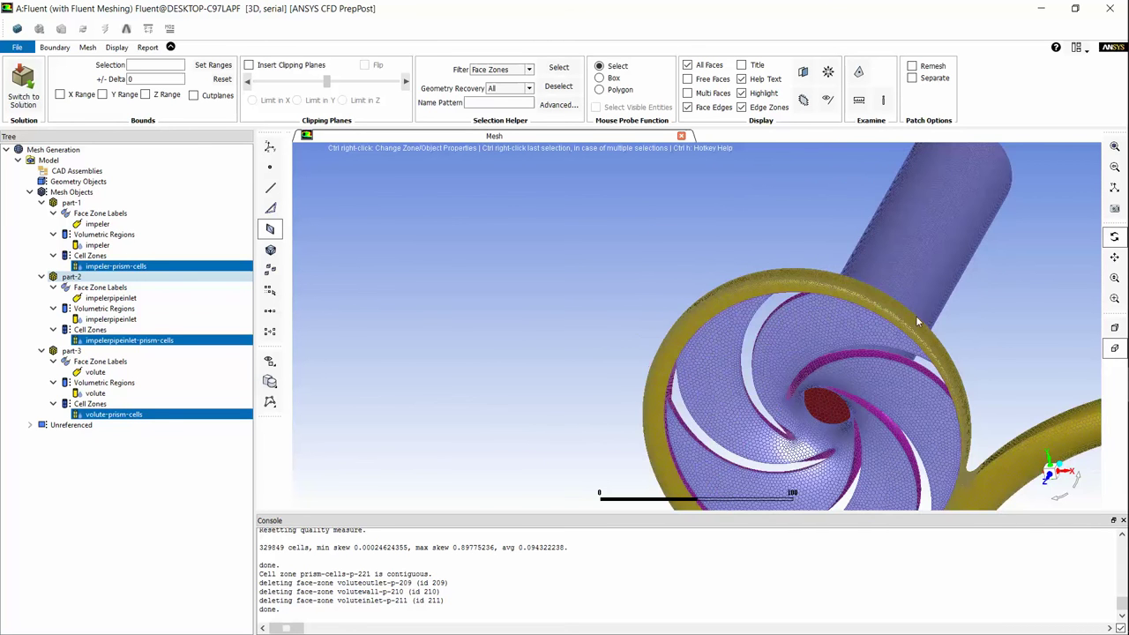
left_click_drag(875, 356, 349, 183)
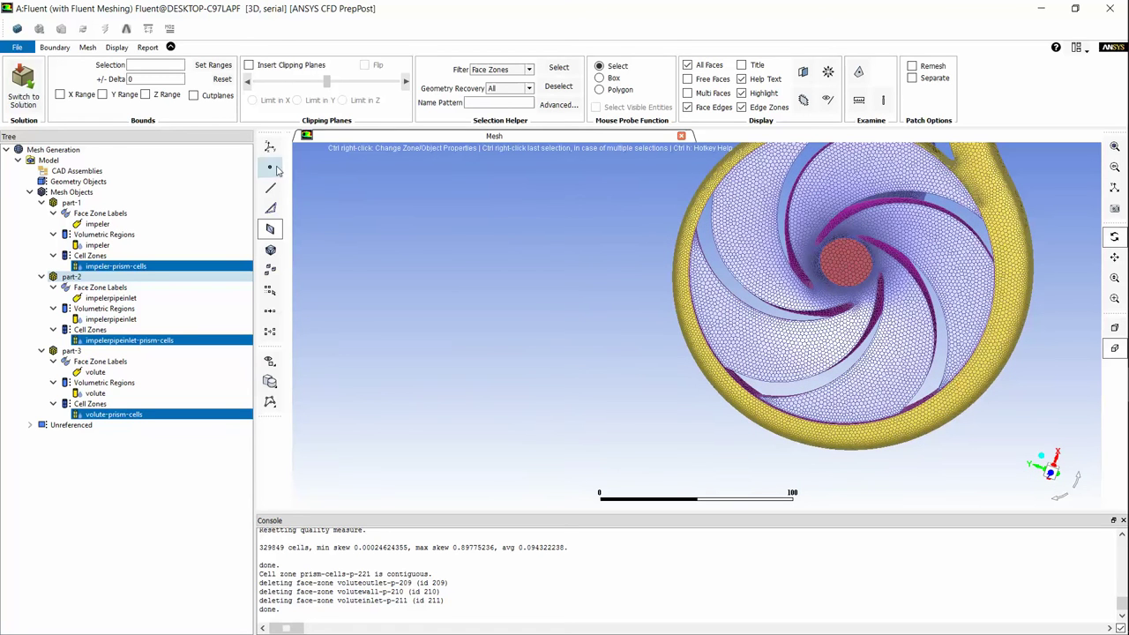
- Pick a mesh node near the impeller's centre and limit the grid display by X
right_click(272, 168)
left_click(271, 166)
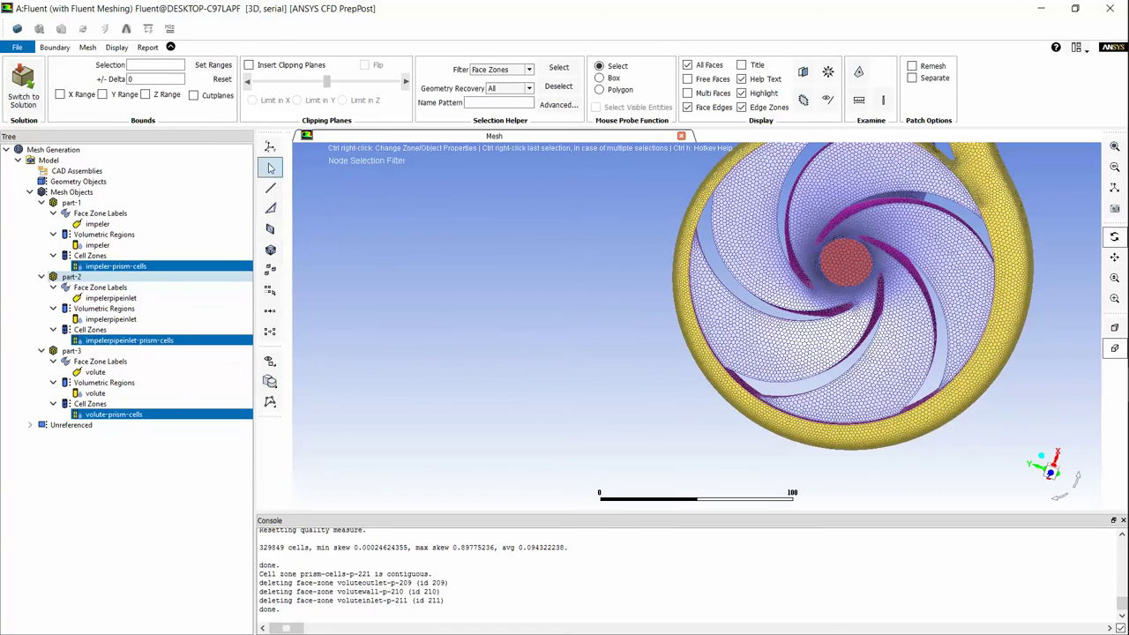
left_click(816, 262)
left_click(122, 47)
mouse_move(87, 50)
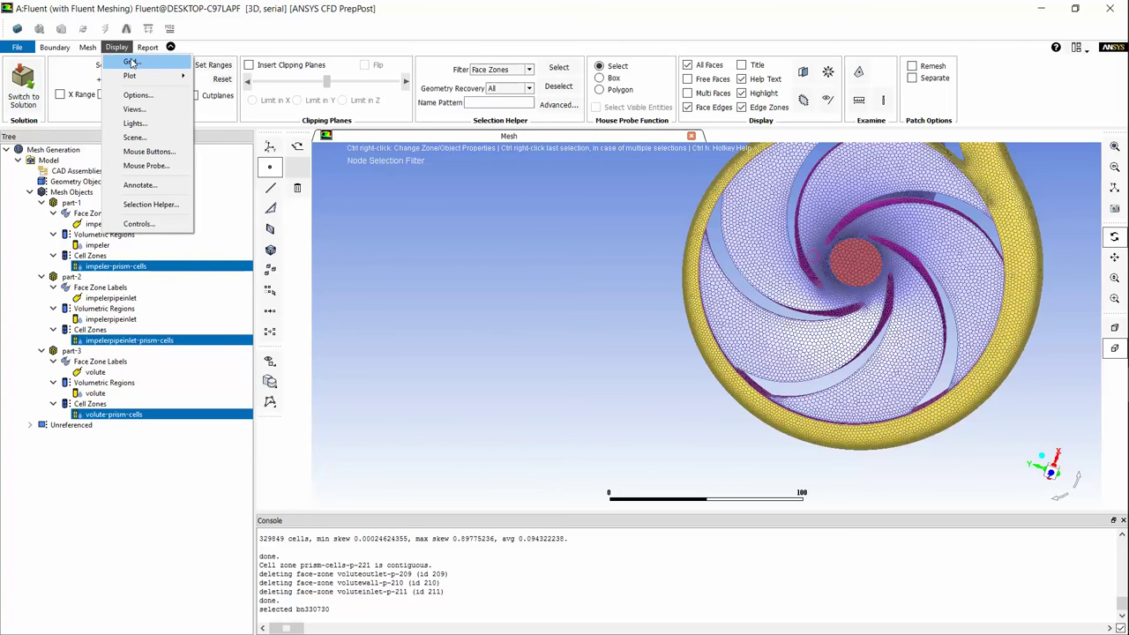
left_click(131, 62)
left_click(302, 236)
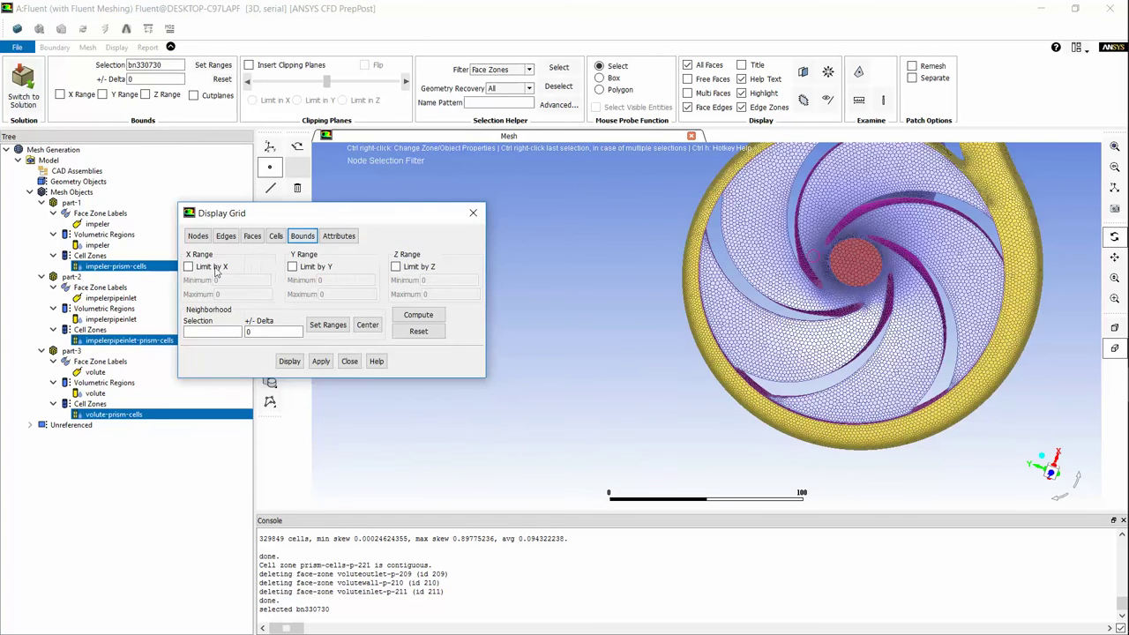
left_click(189, 266)
- Display the bounded cells of the impeler, impelerpipeinlet and volute prism-cells zones
left_click(276, 236)
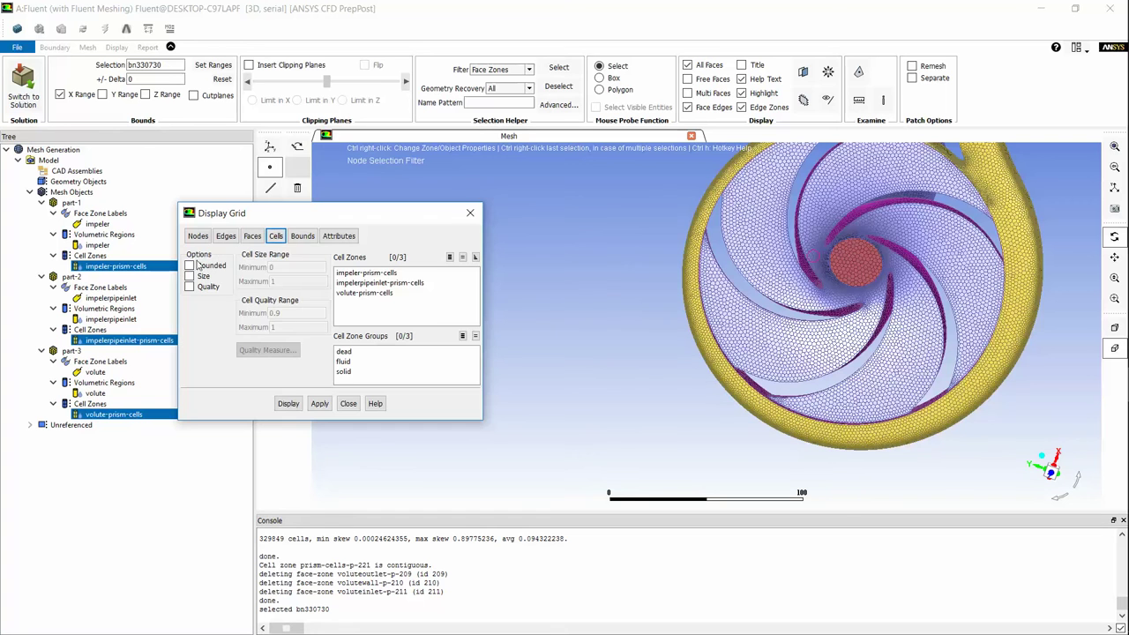
left_click(188, 266)
left_click_drag(366, 273, 366, 292)
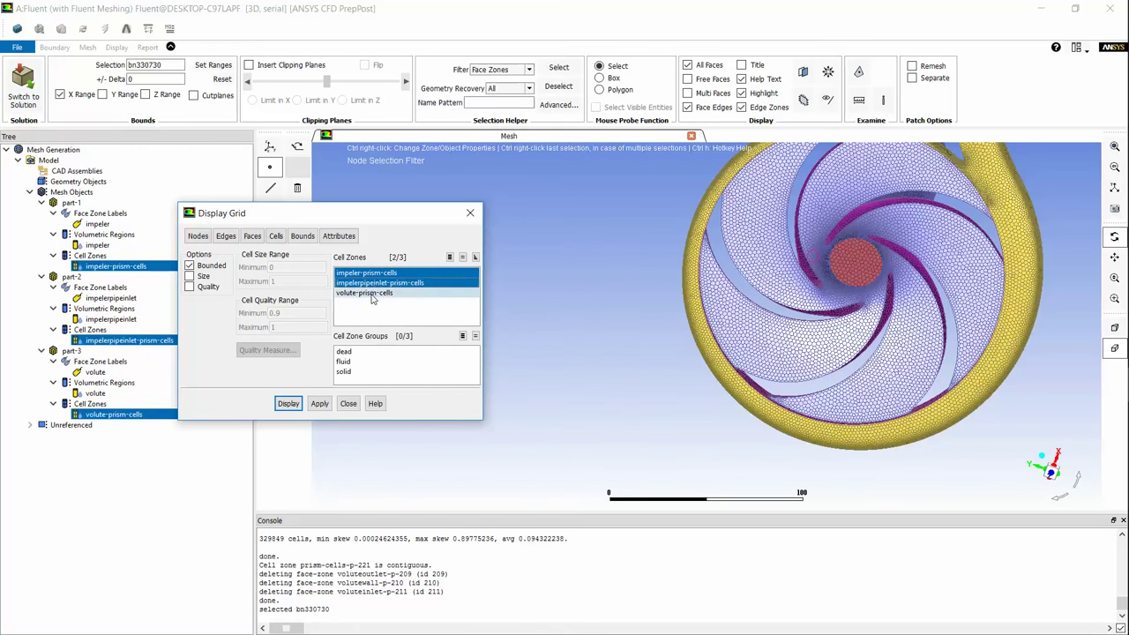
left_click(291, 405)
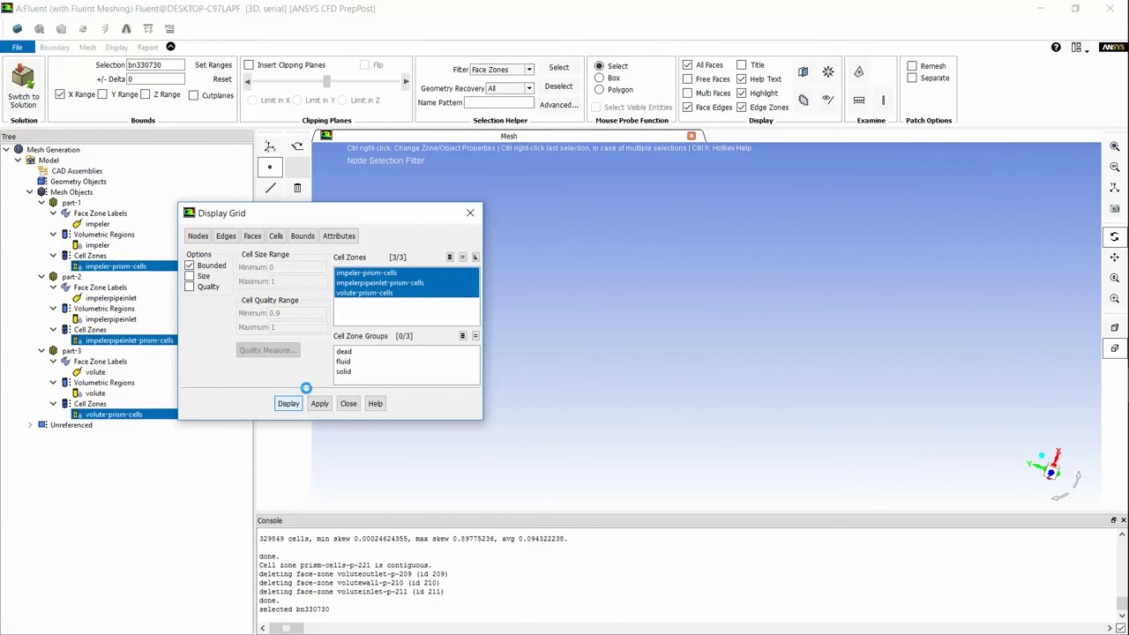
left_click(348, 403)
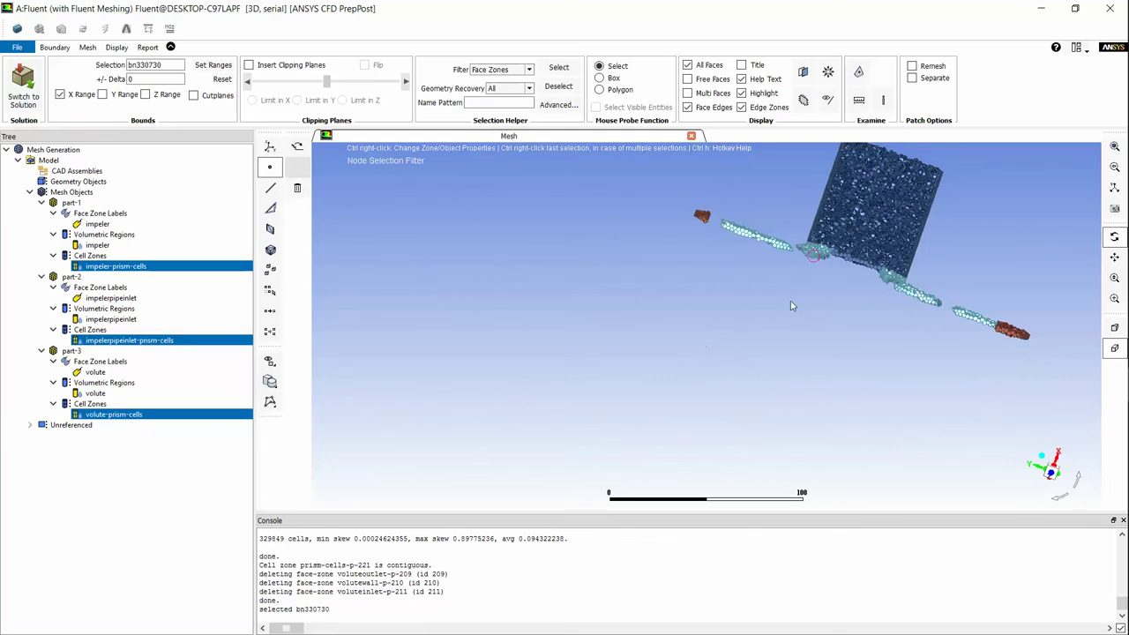
- Examine the prism layers and polyhedral core cells in the impeller's cross-section
left_click_drag(777, 336, 749, 292)
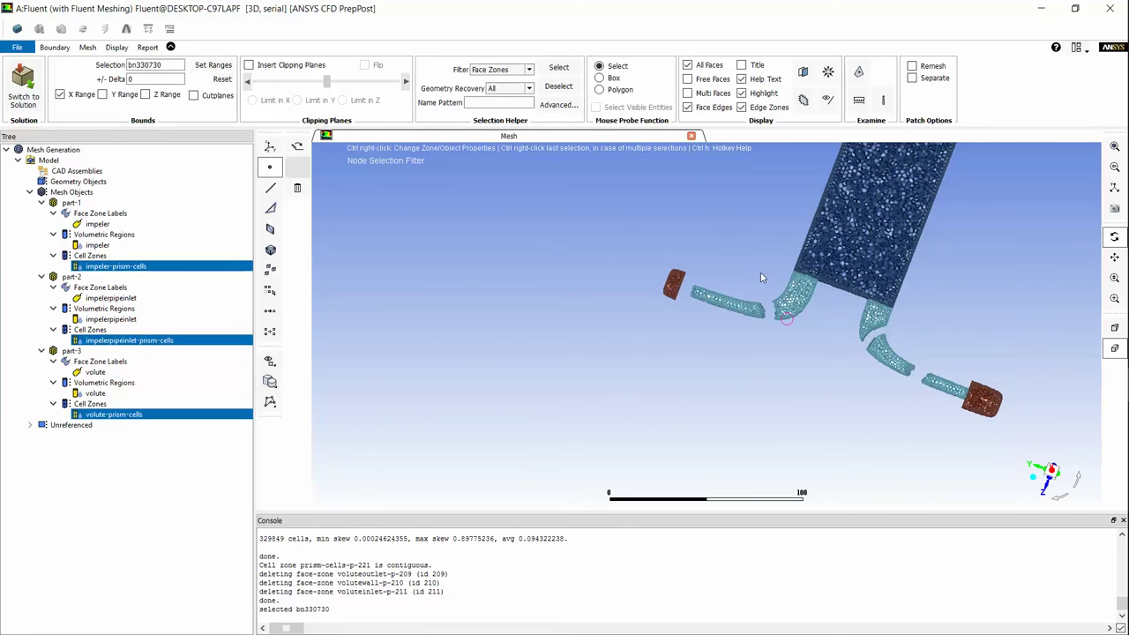
scroll(784, 294, "up", 5)
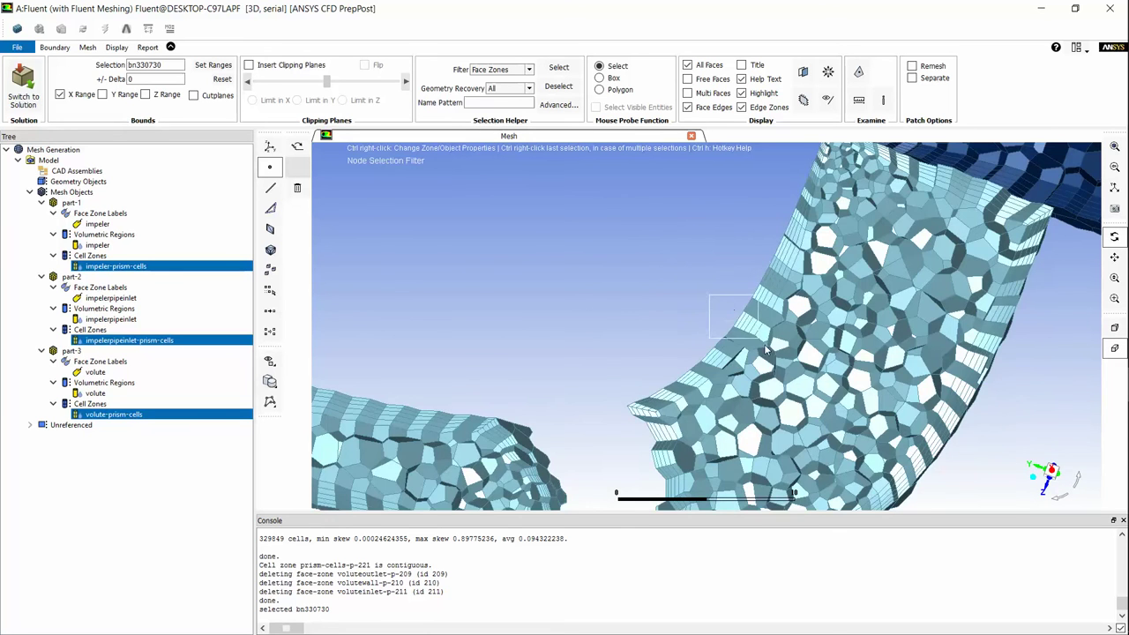
scroll(722, 320, "up", 5)
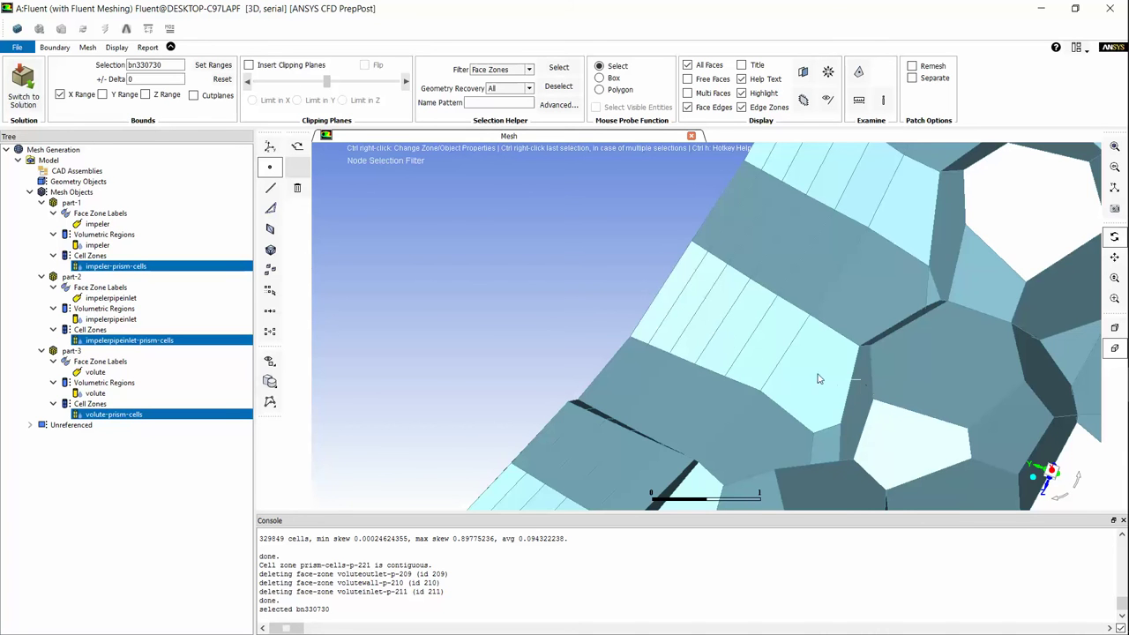
scroll(720, 314, "down", 10)
scroll(705, 424, "up", 10)
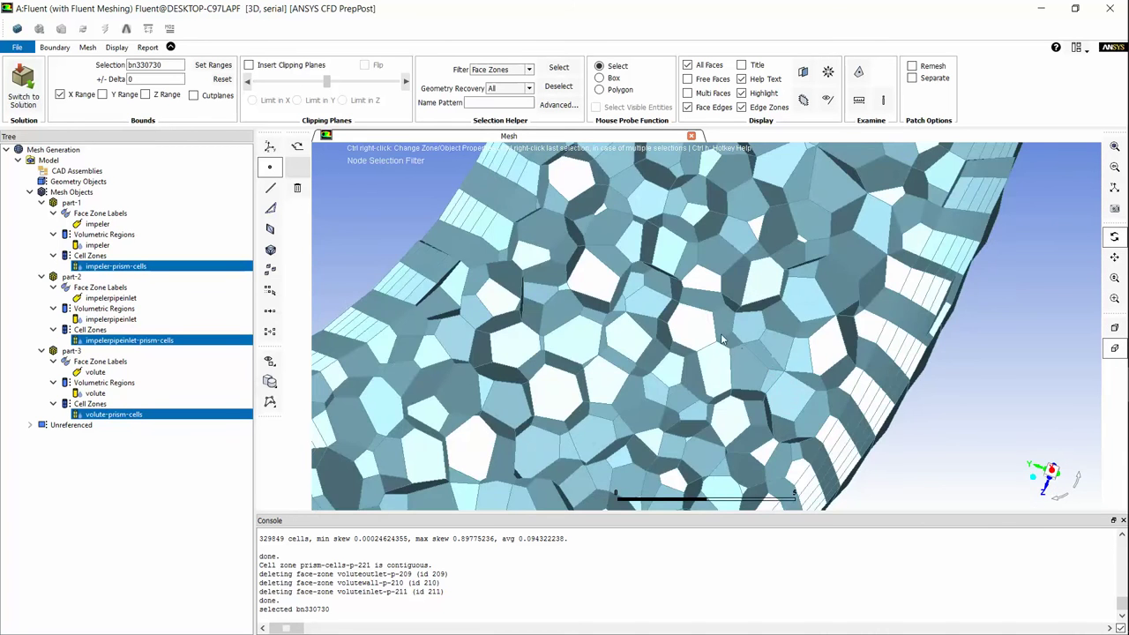
left_click_drag(706, 423, 566, 488)
mouse_move(651, 297)
left_mouse_down()
mouse_move(662, 263)
mouse_move(640, 301)
left_mouse_up()
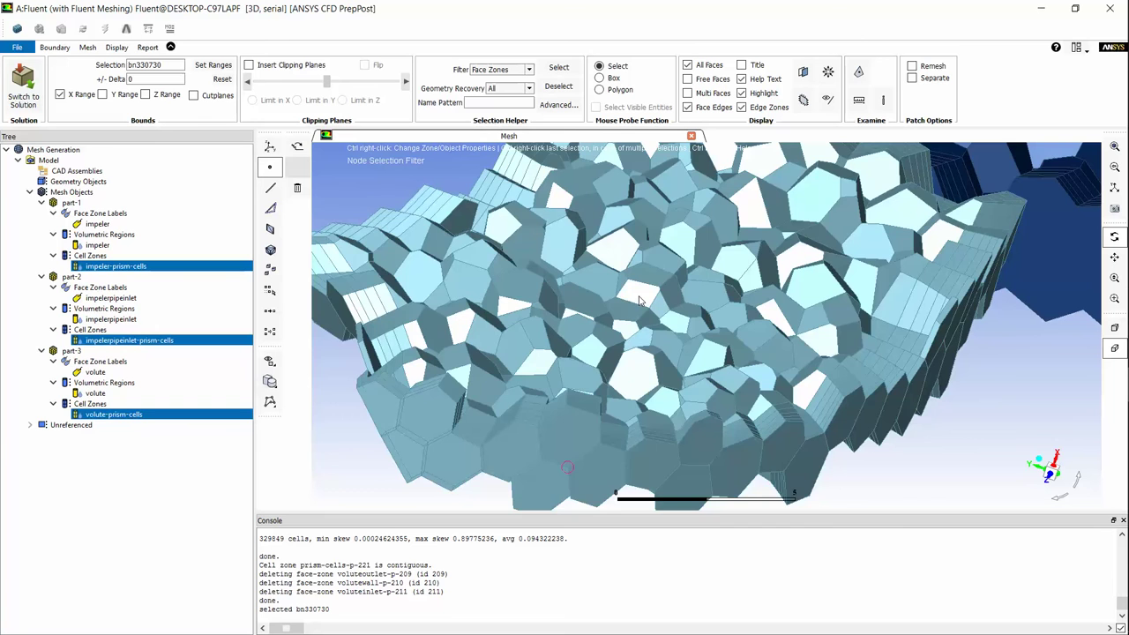
left_click_drag(601, 274, 541, 291)
middle_click_drag(541, 291, 542, 297)
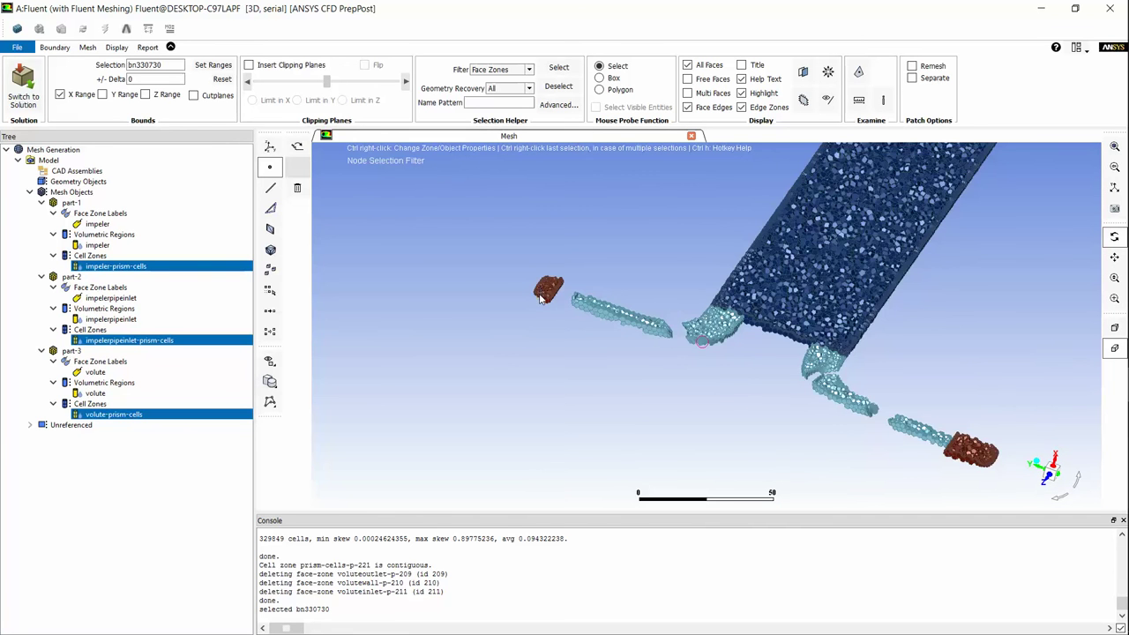
- Inspect the polyhedral cells inside the inlet pipe's cross-section and where it meets the impeller
left_click_drag(668, 323, 685, 344)
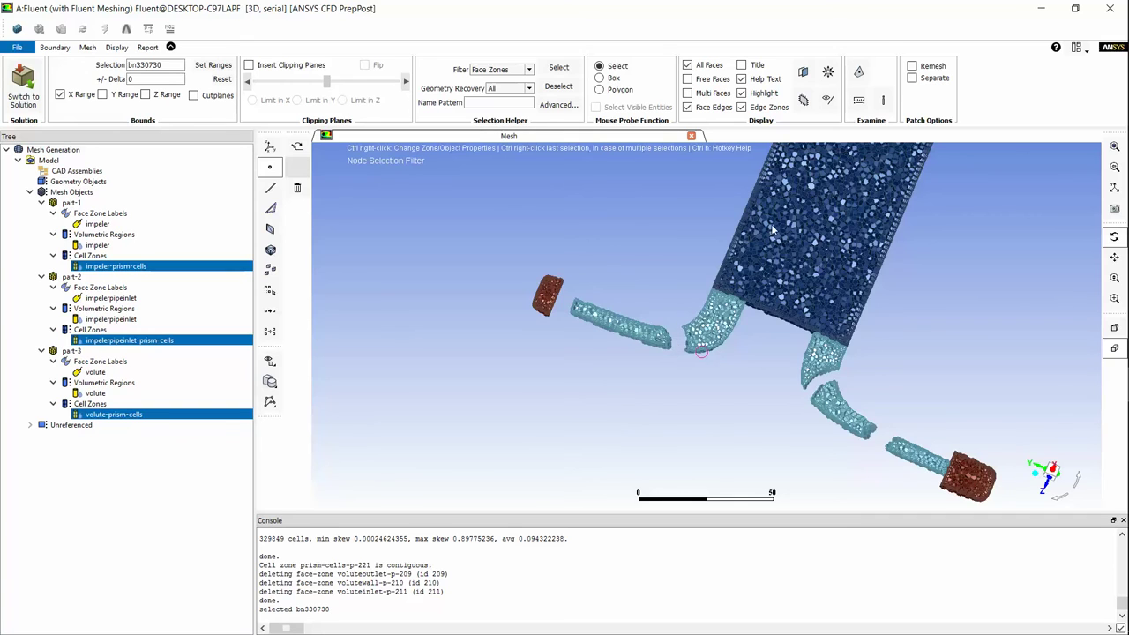
scroll(795, 232, "up", 5)
left_click_drag(779, 251, 714, 194)
left_click_drag(630, 323, 663, 284)
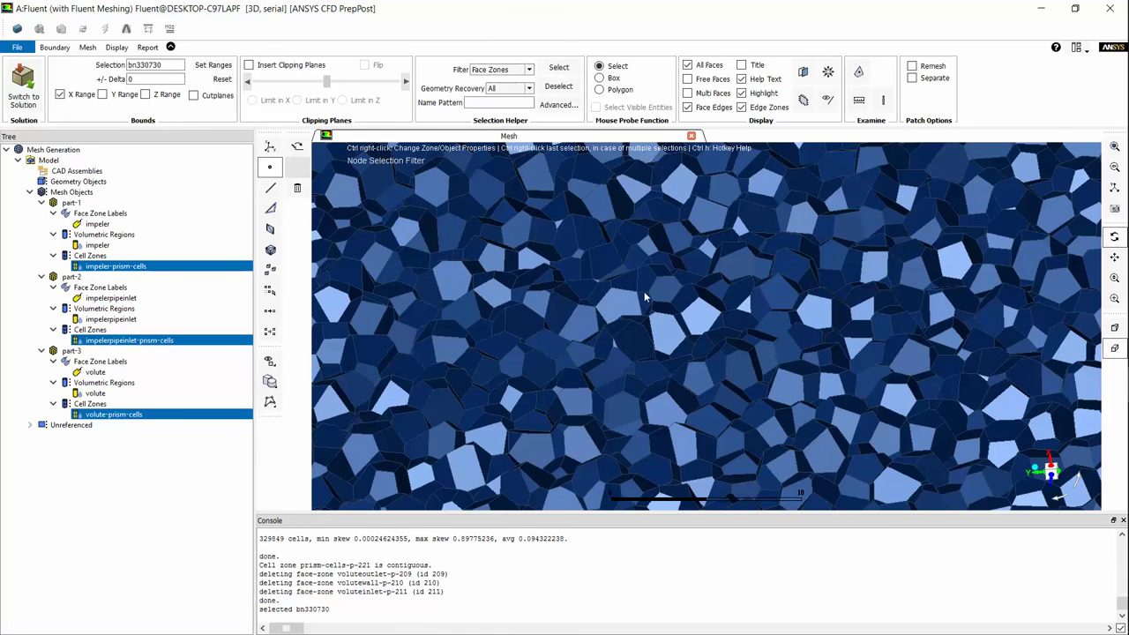
left_click_drag(660, 324, 670, 211)
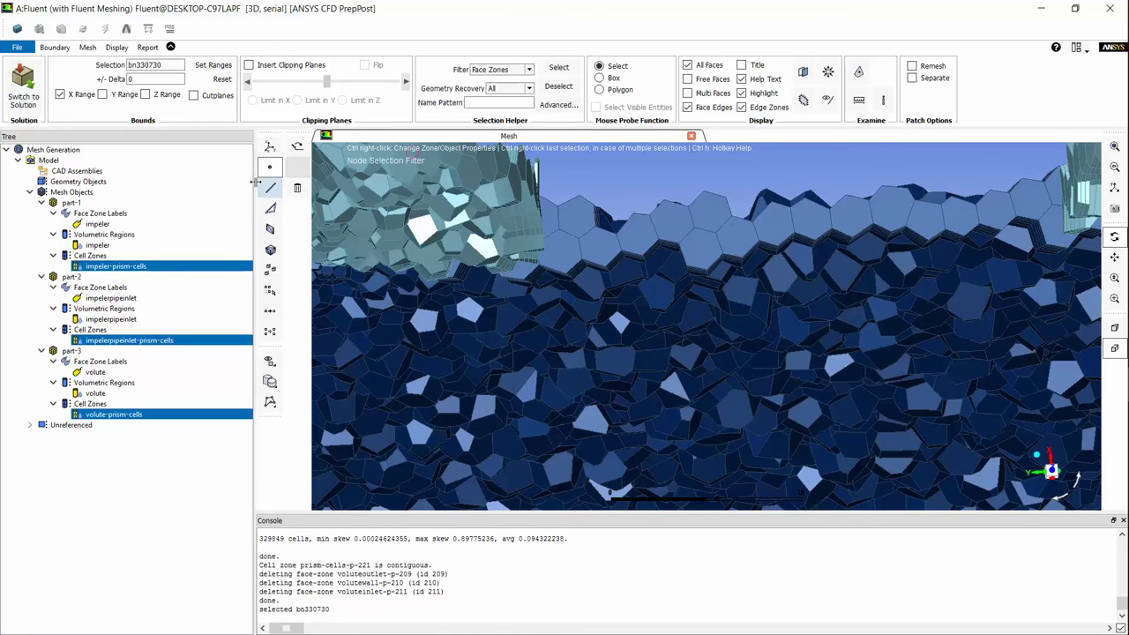
- Draw all mesh objects and remove the X limit from the grid display bounds
left_click(80, 194)
right_click(79, 194)
left_click(88, 197)
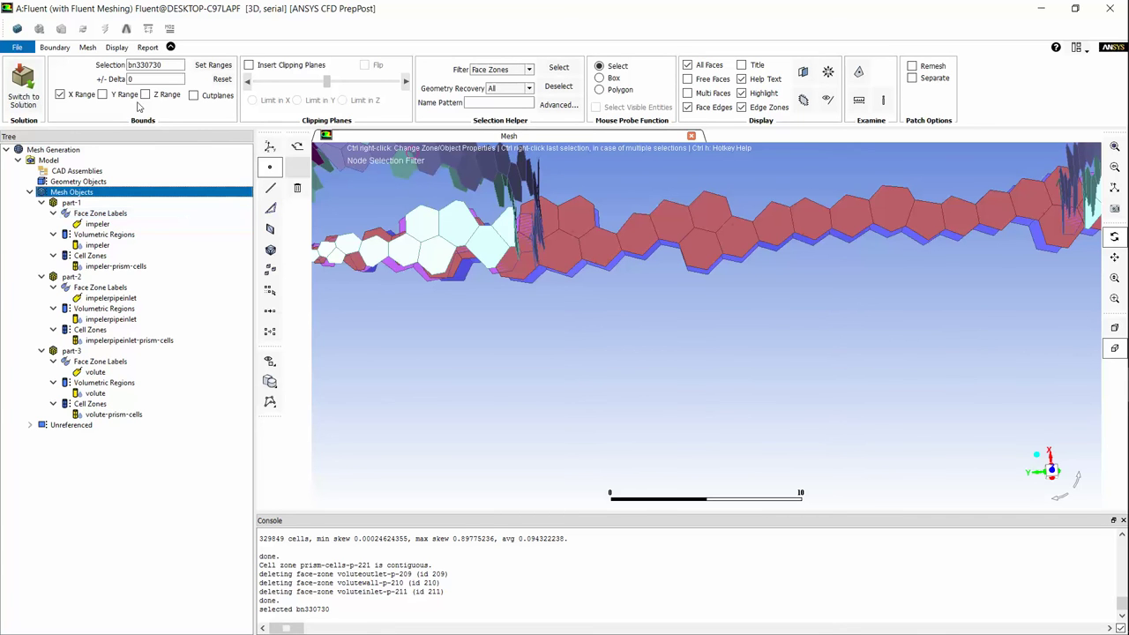
left_click(116, 47)
left_click(130, 62)
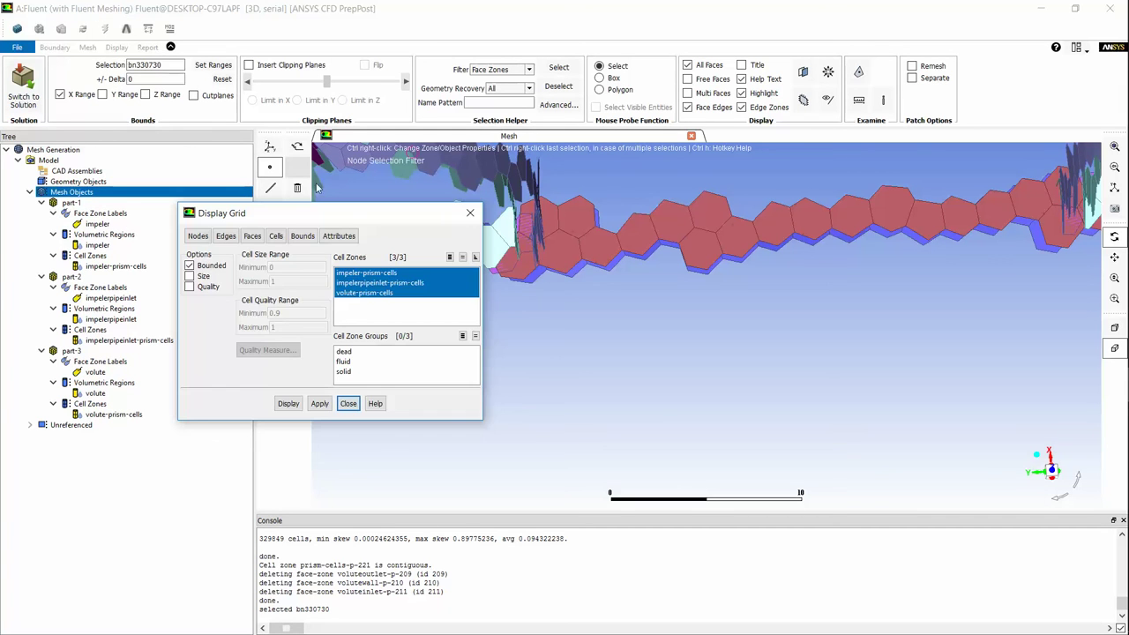
left_click(300, 237)
left_click(188, 266)
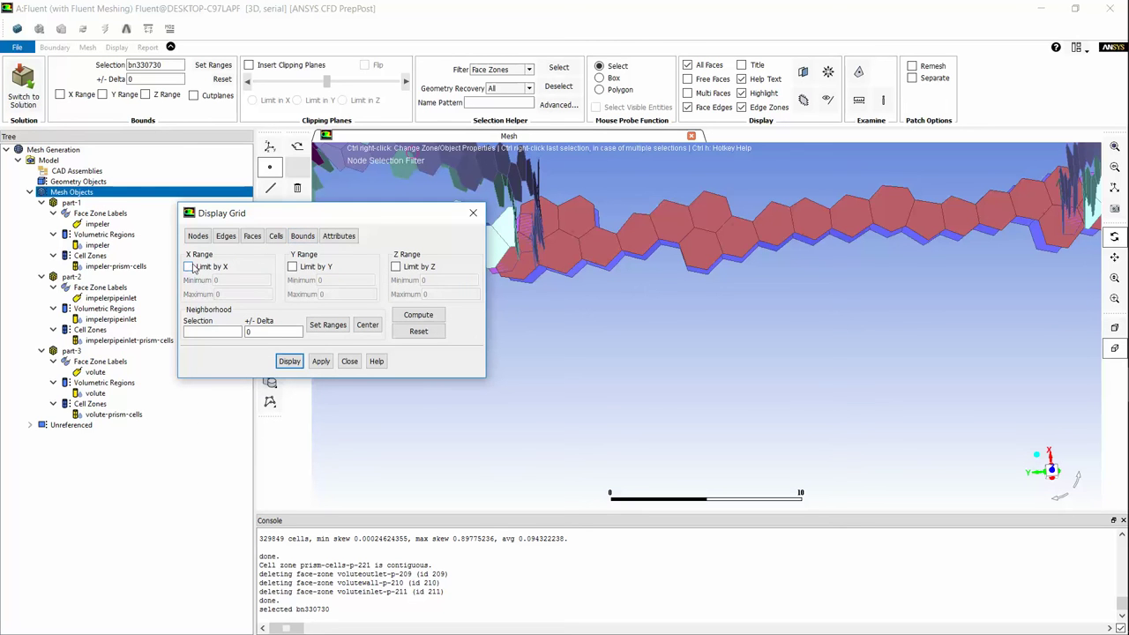
left_click(321, 361)
left_click(349, 361)
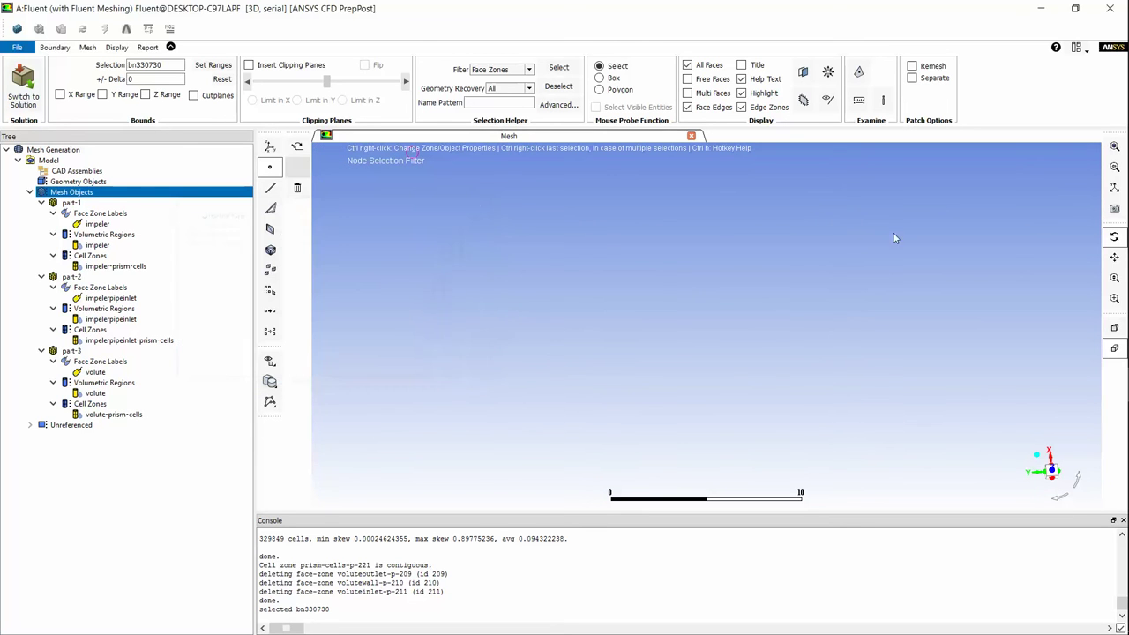
- Redraw all mesh objects, fit the whole pump in view and inspect it from several angles
left_click(1114, 146)
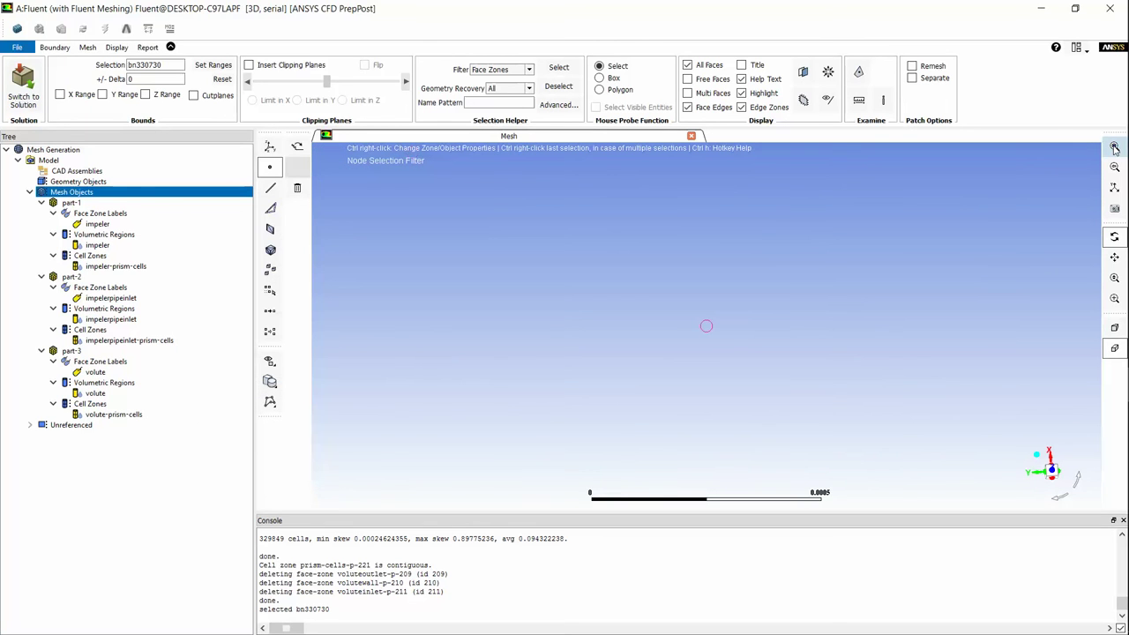
right_click(113, 195)
left_click(128, 200)
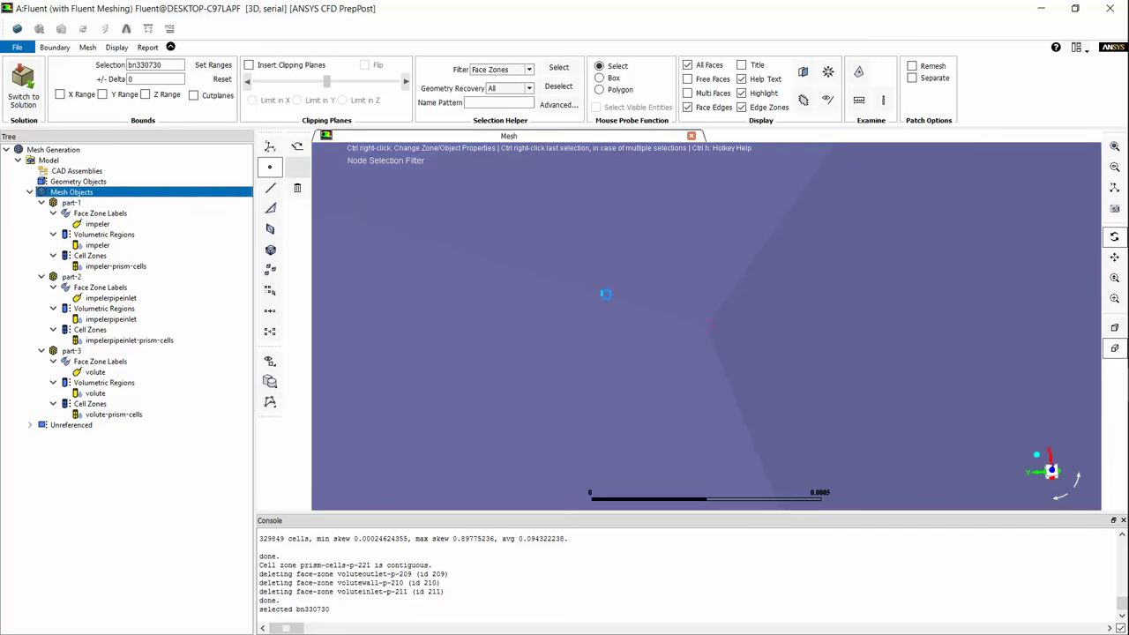
left_click(1114, 146)
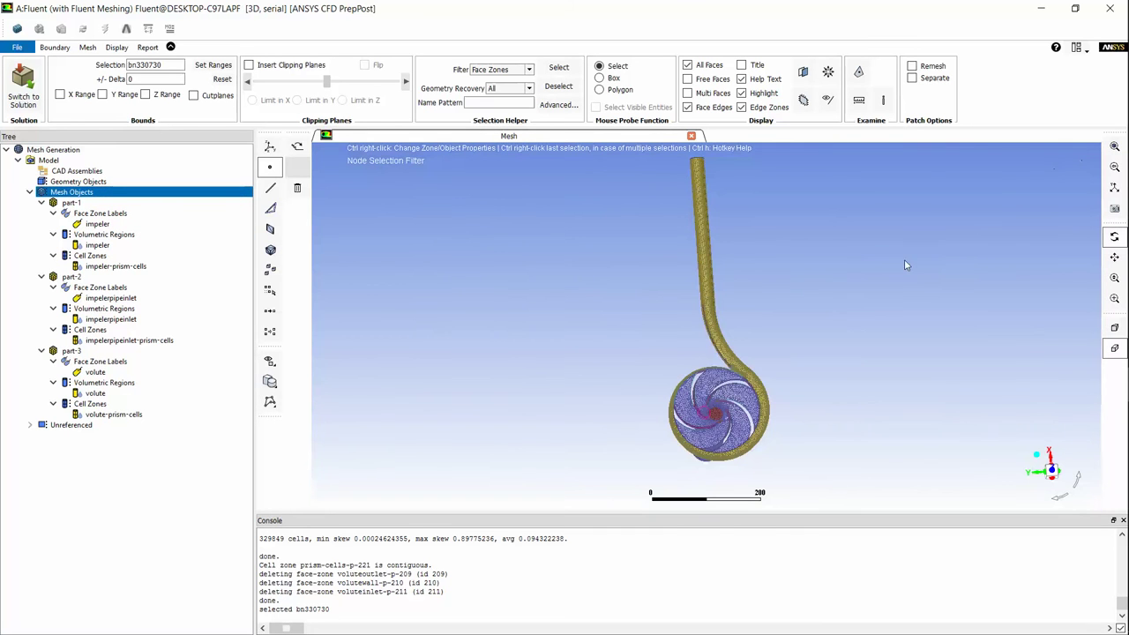
left_click_drag(752, 368, 436, 340)
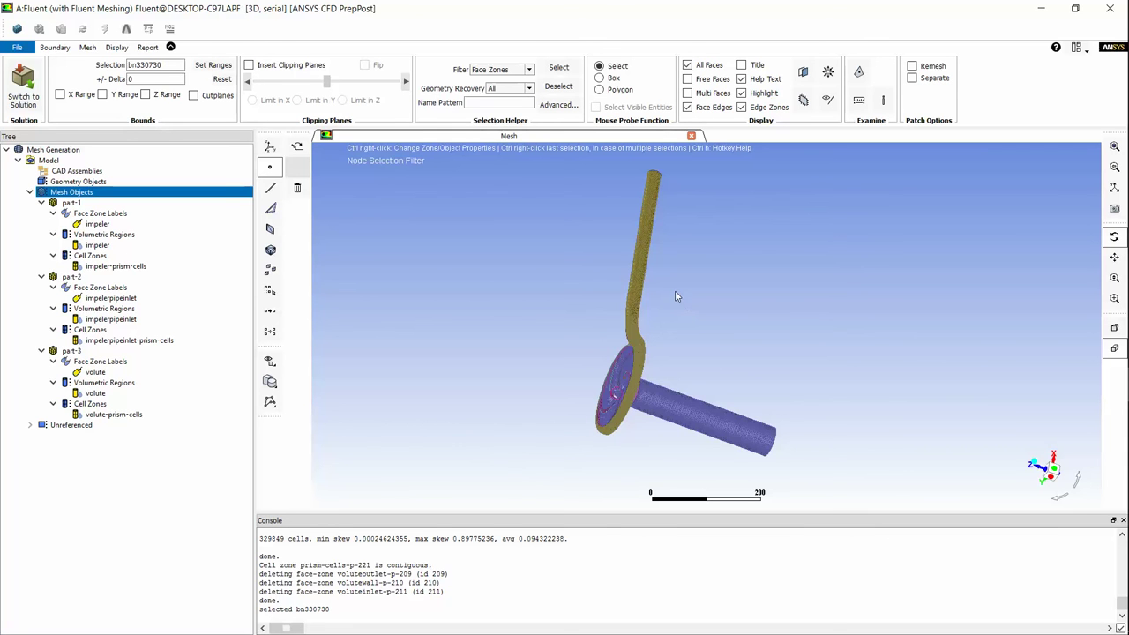
left_click_drag(616, 312, 756, 413)
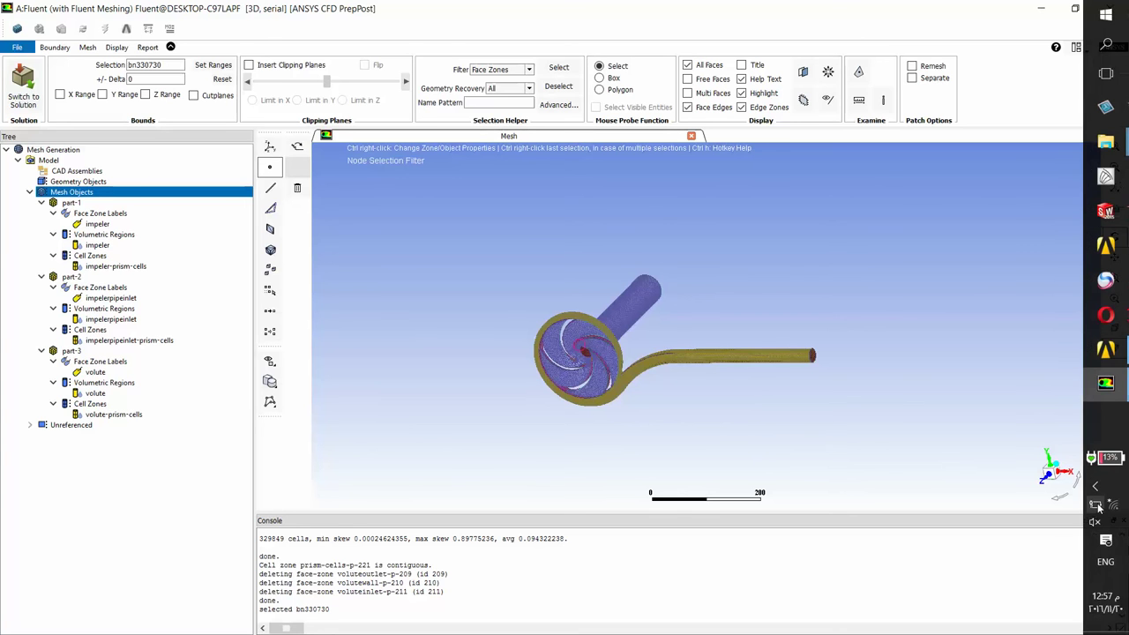
left_click(1095, 486)
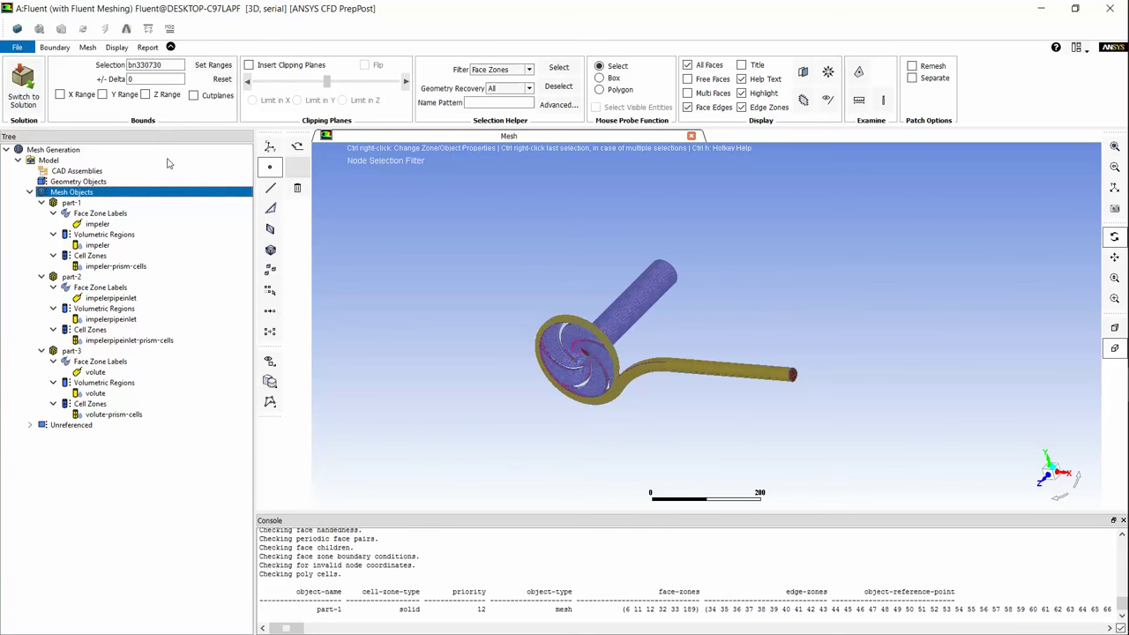
- Save the project as azzam in a new folder created on the Desktop
left_click(16, 47)
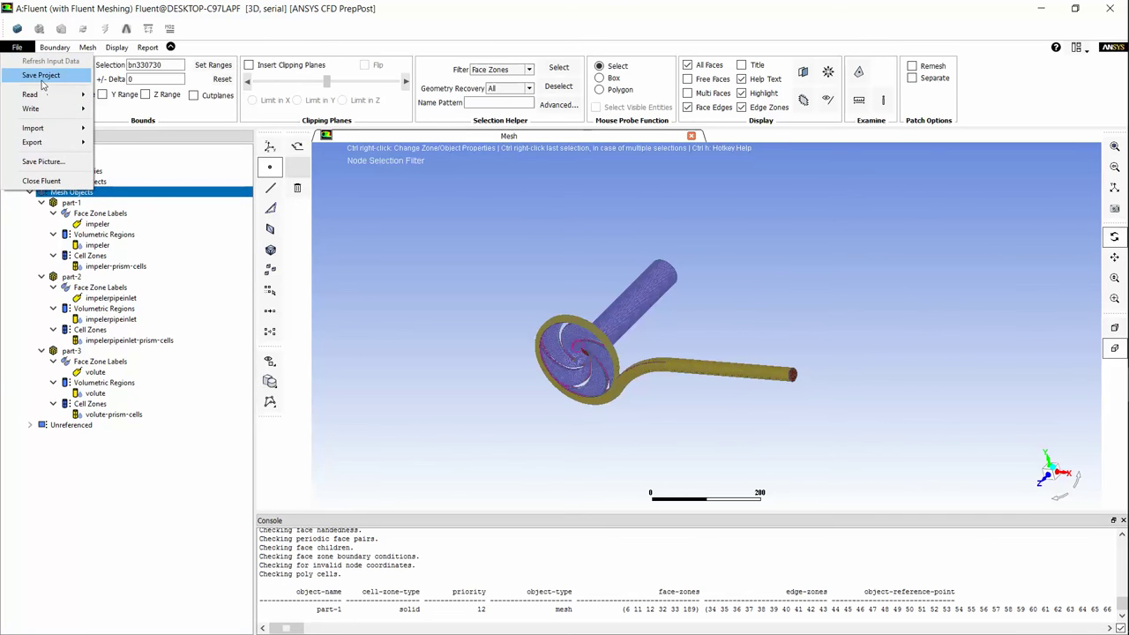
left_click(1108, 349)
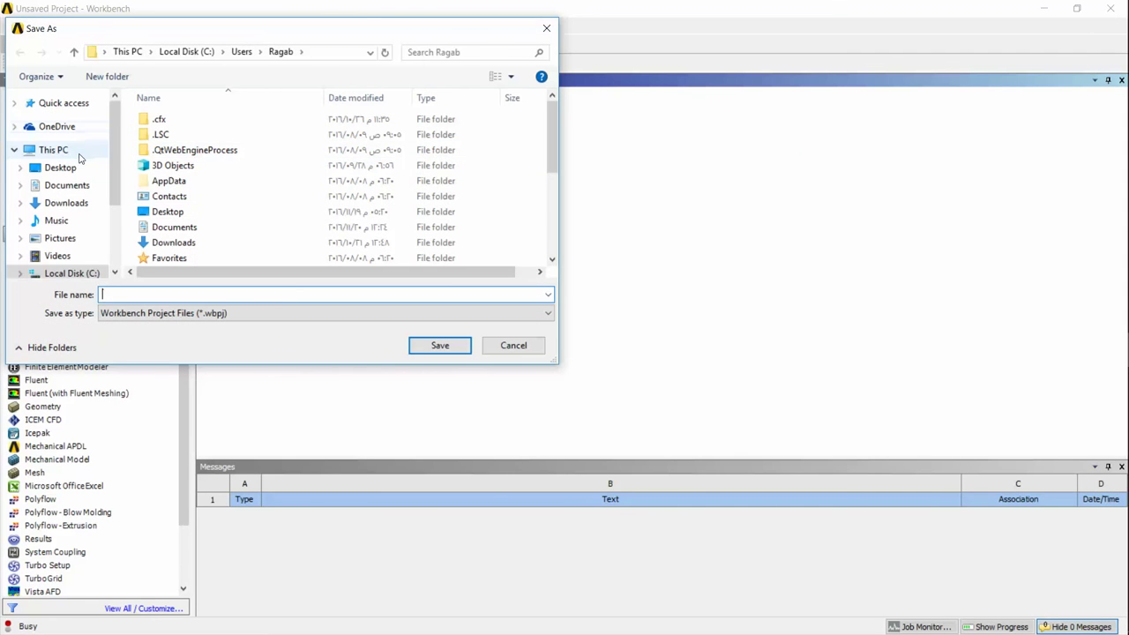
left_click(64, 167)
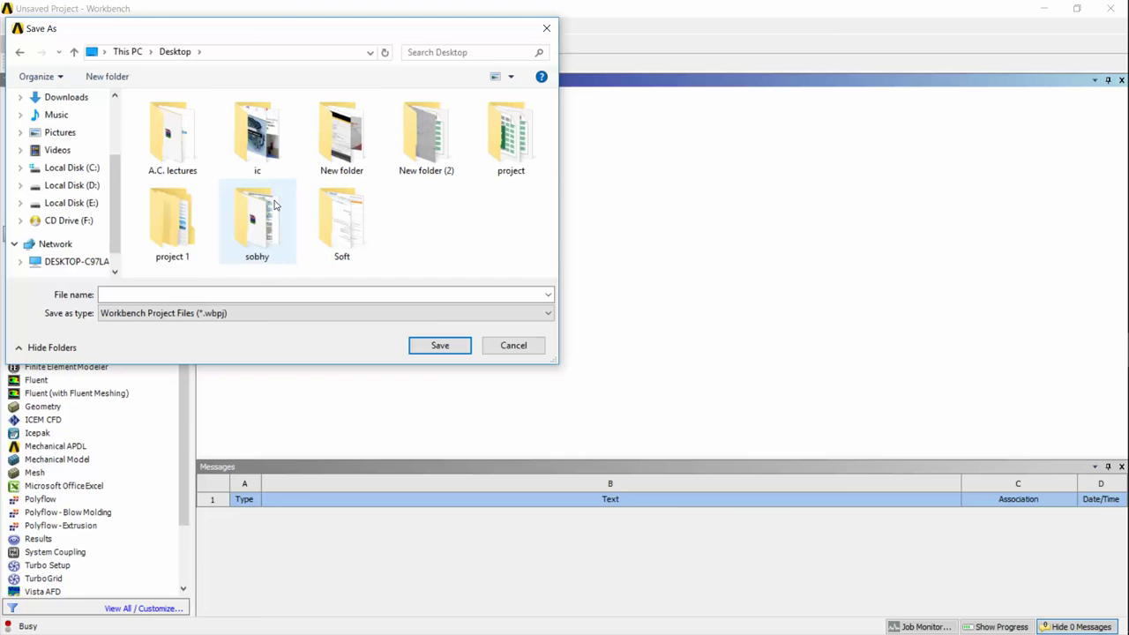
left_click(113, 78)
key("Return")
left_click(440, 345)
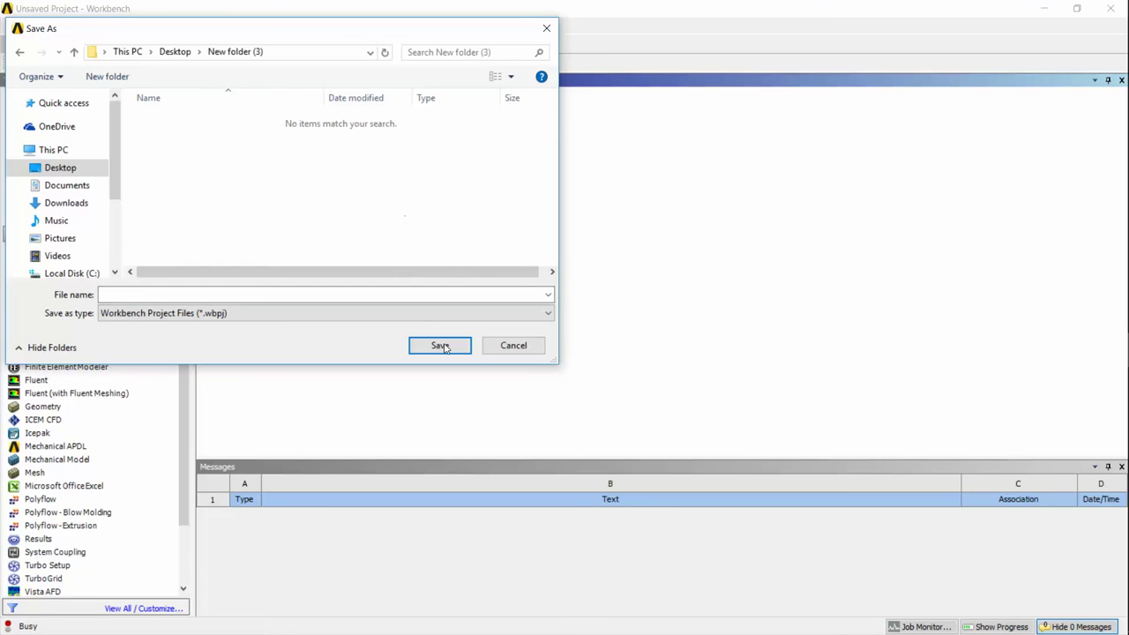
left_click(399, 293)
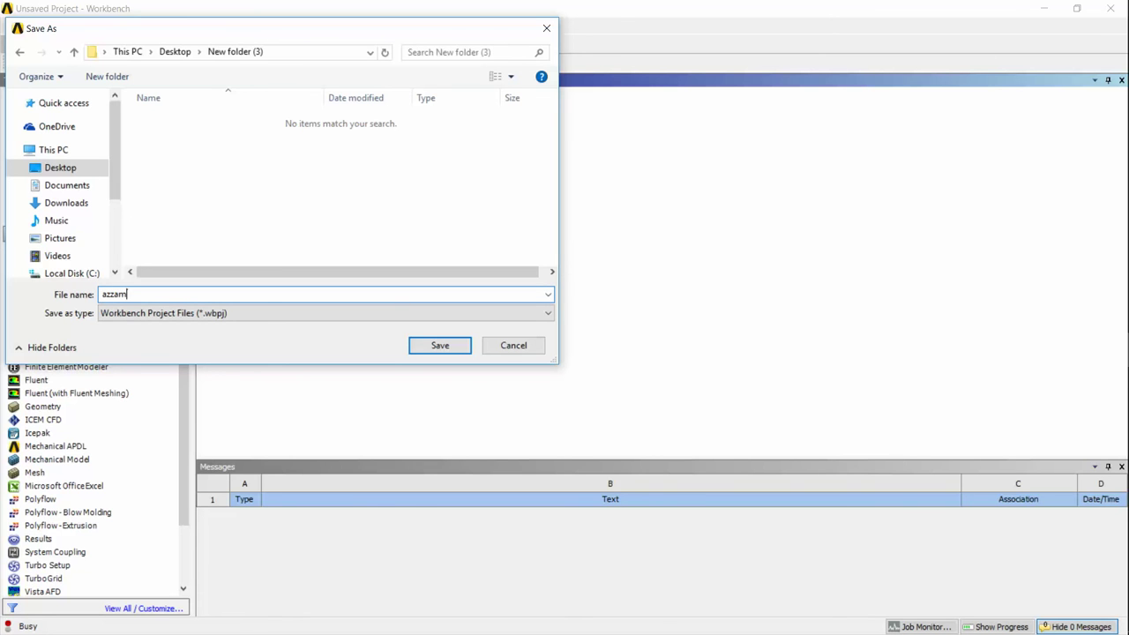
type("azzam")
left_click(441, 347)
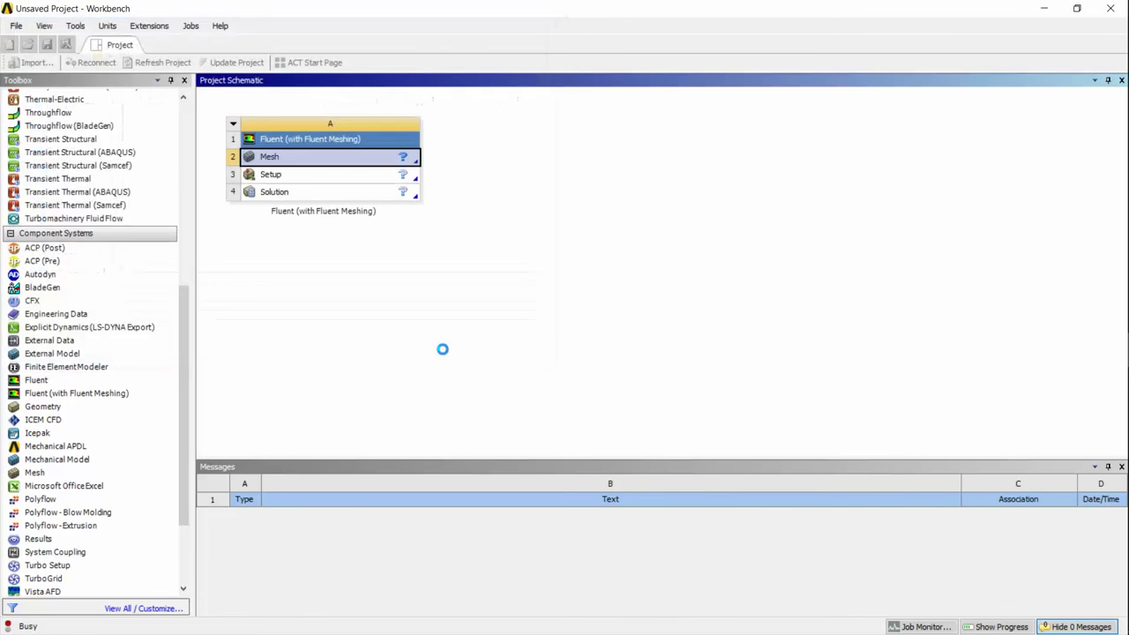
- Switch back to the Fluent meshing window and start exporting the mesh to a mesh file
mouse_move(1110, 443)
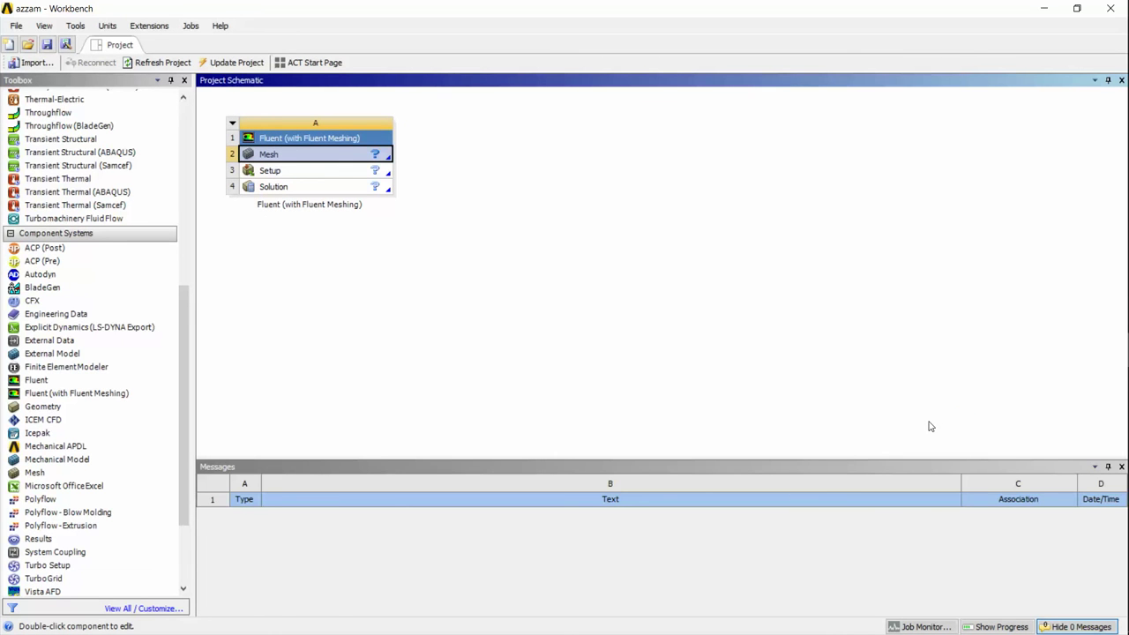
mouse_move(1120, 423)
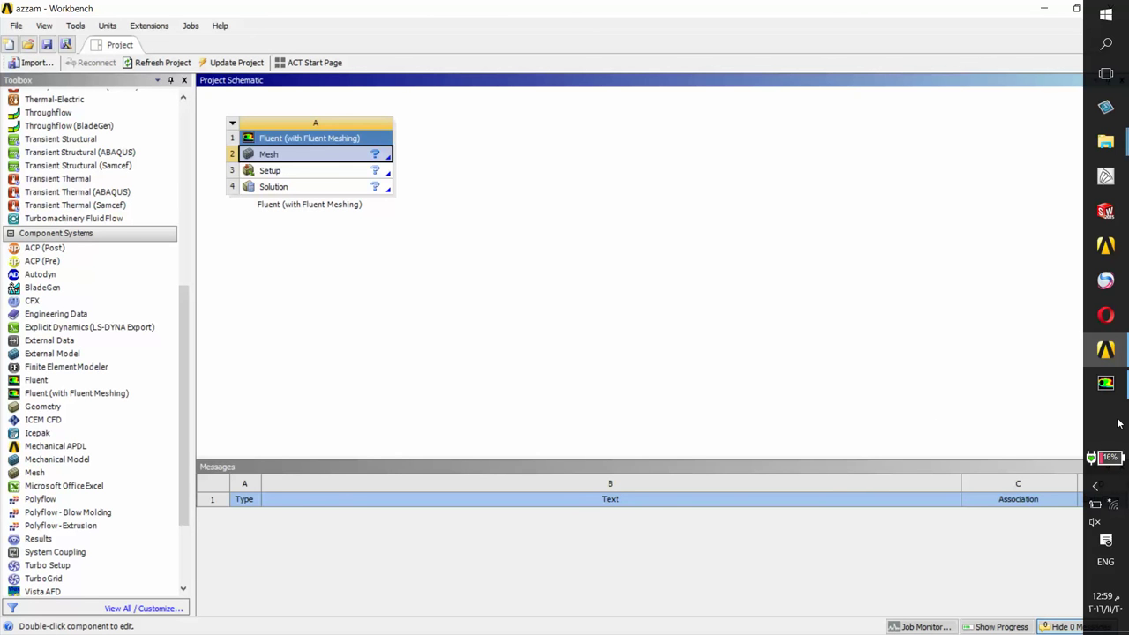
left_click(1096, 486)
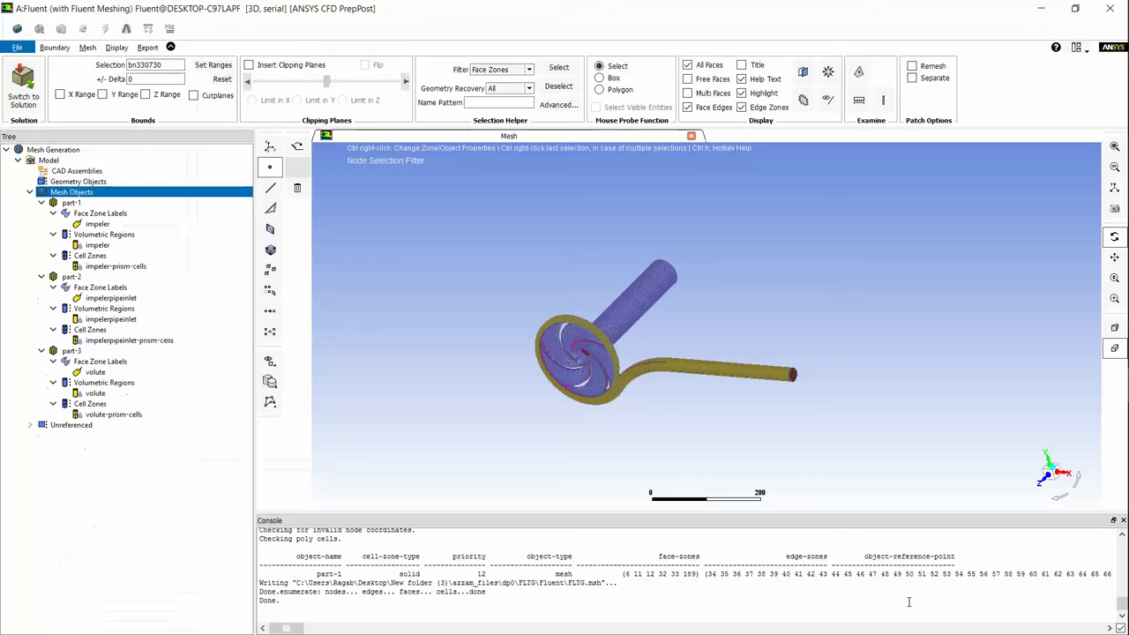
left_click(17, 46)
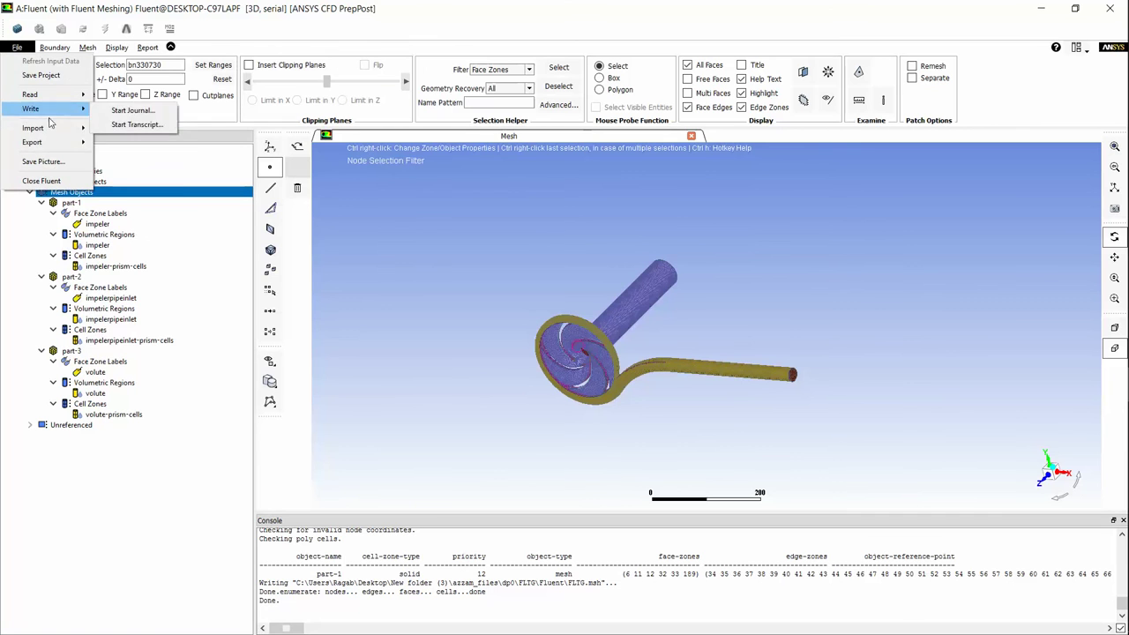
mouse_move(50, 129)
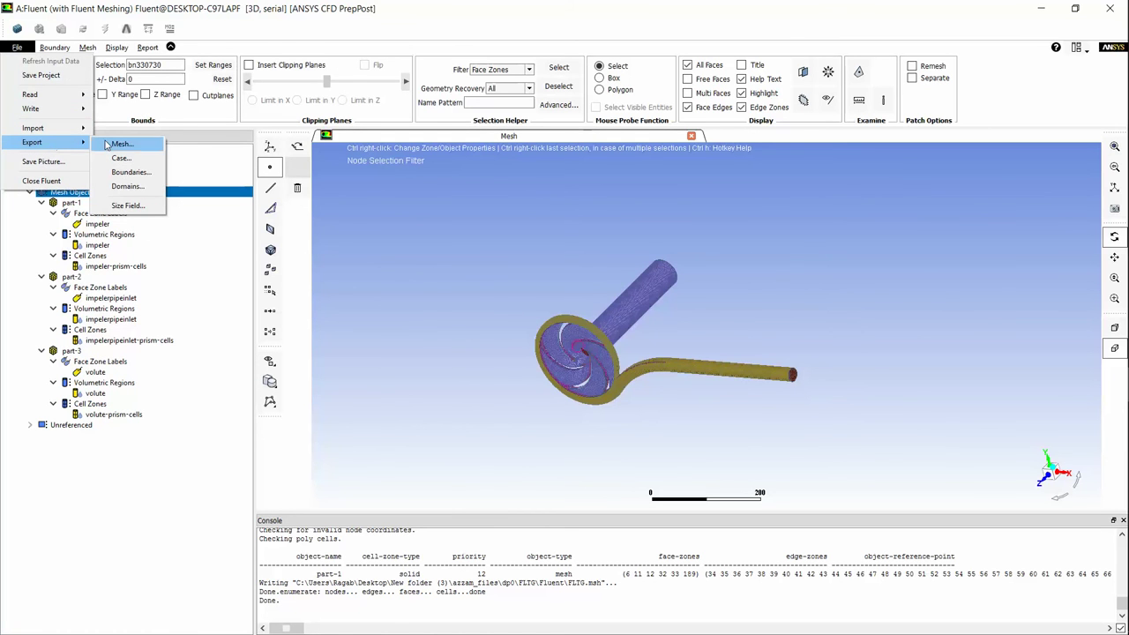
left_click(120, 144)
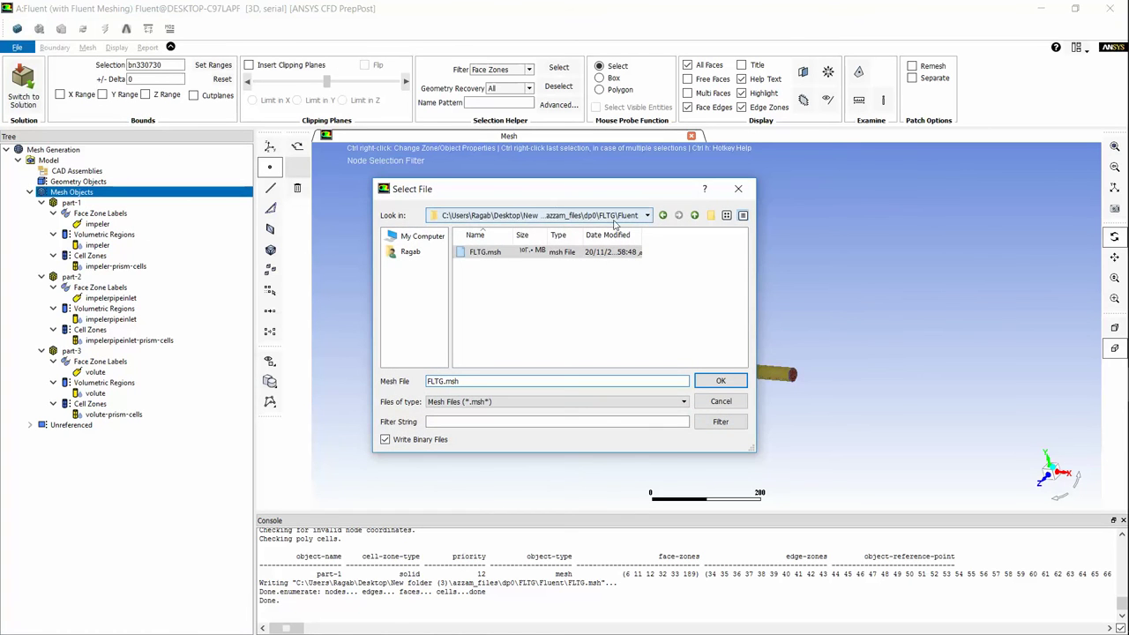
left_click(664, 216)
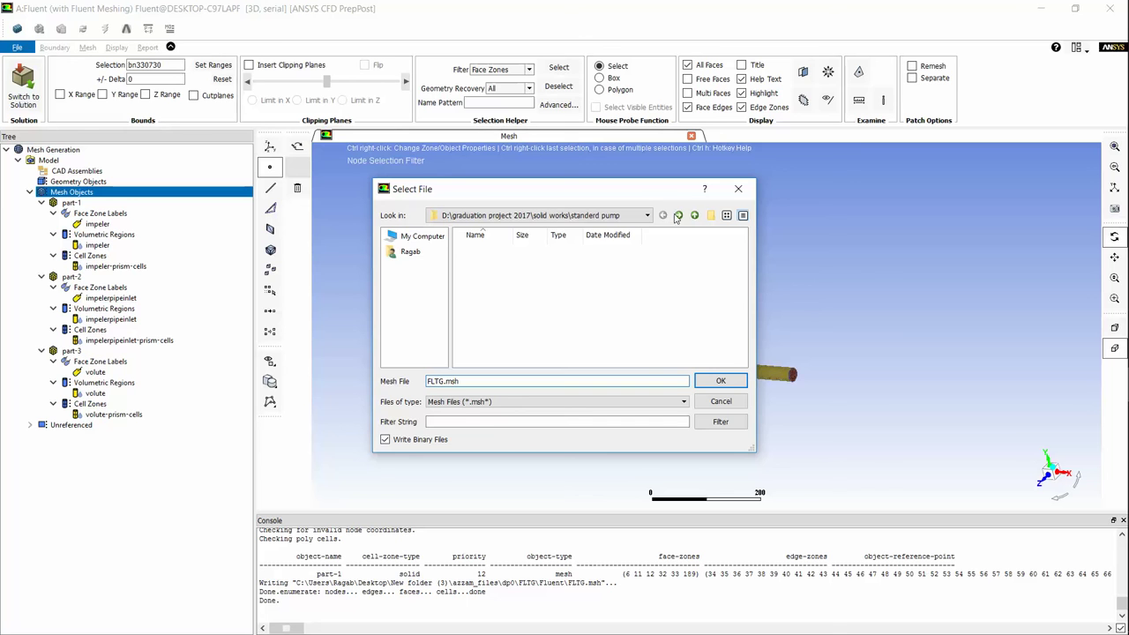
left_click(695, 217)
left_click(695, 217)
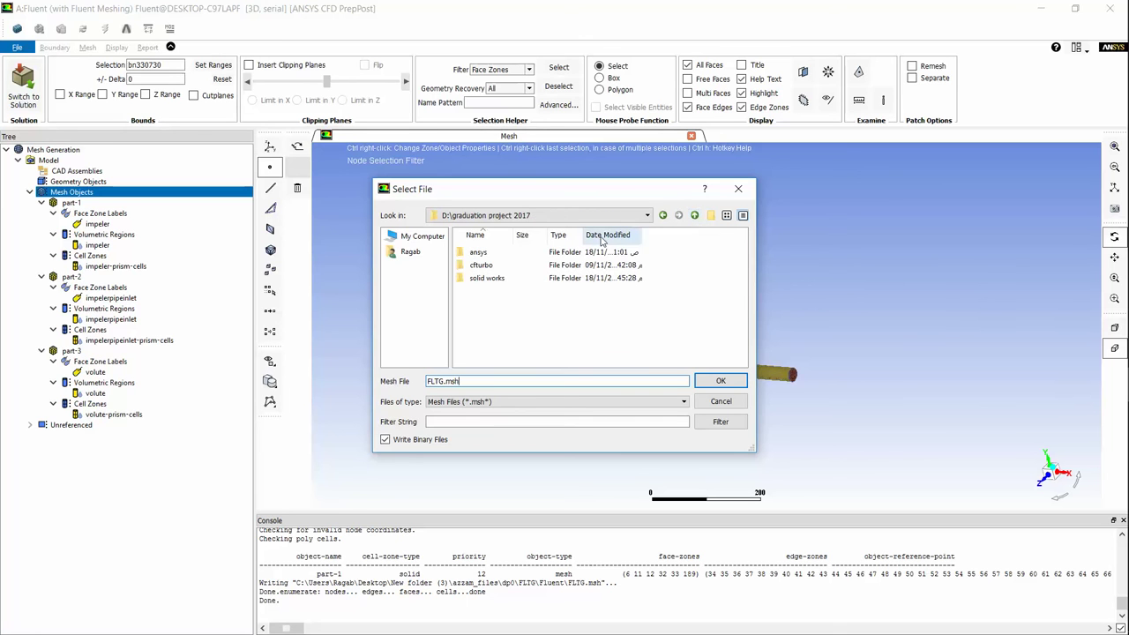
left_click(696, 216)
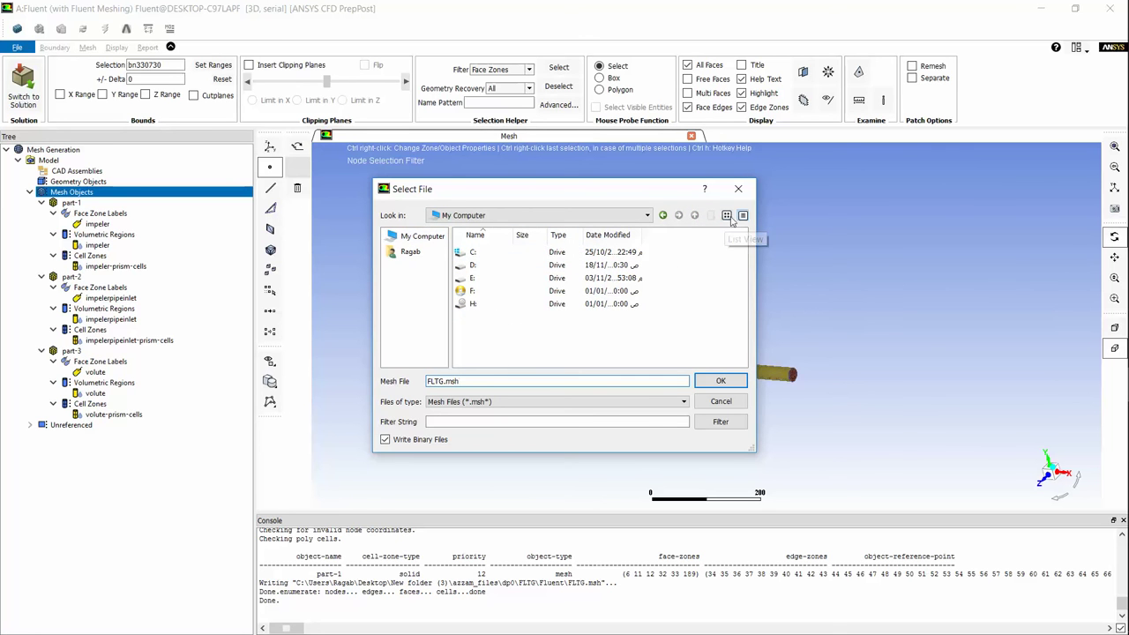
left_click(578, 216)
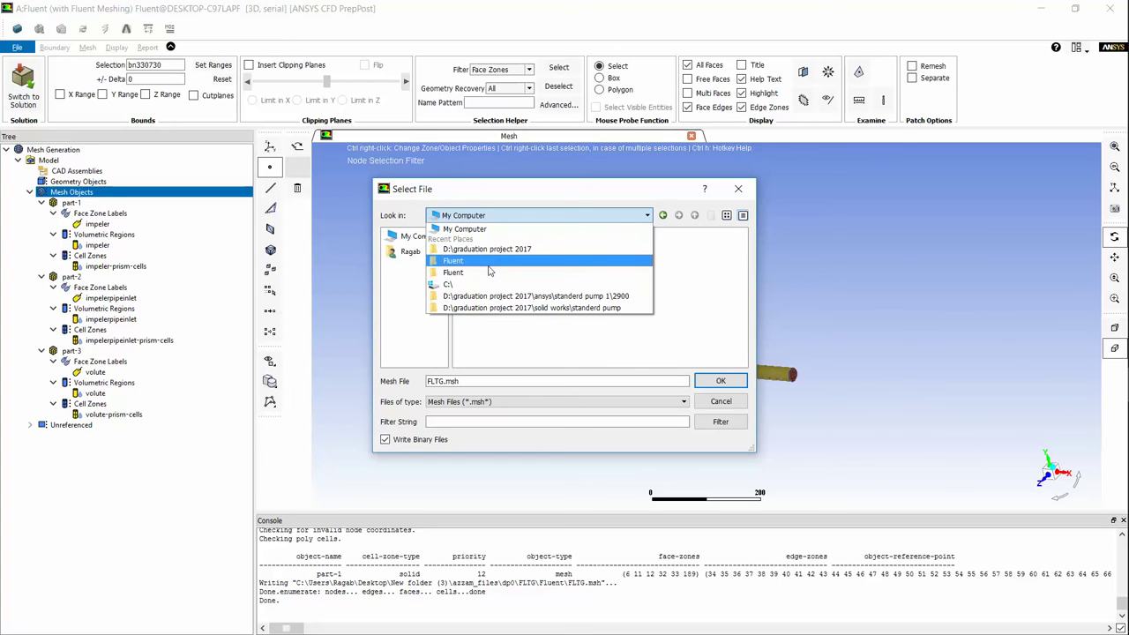
left_click(465, 229)
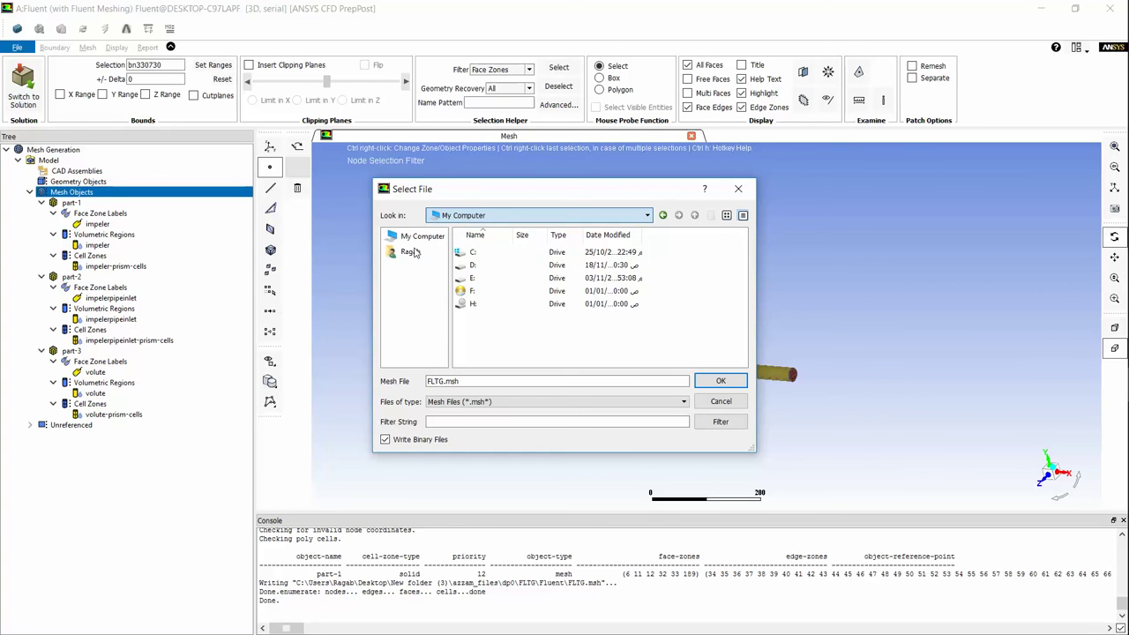
- Export the mesh as FLTG.msh into New folder (3) on the Desktop, written as a binary file
left_click(410, 252)
double_click(483, 317)
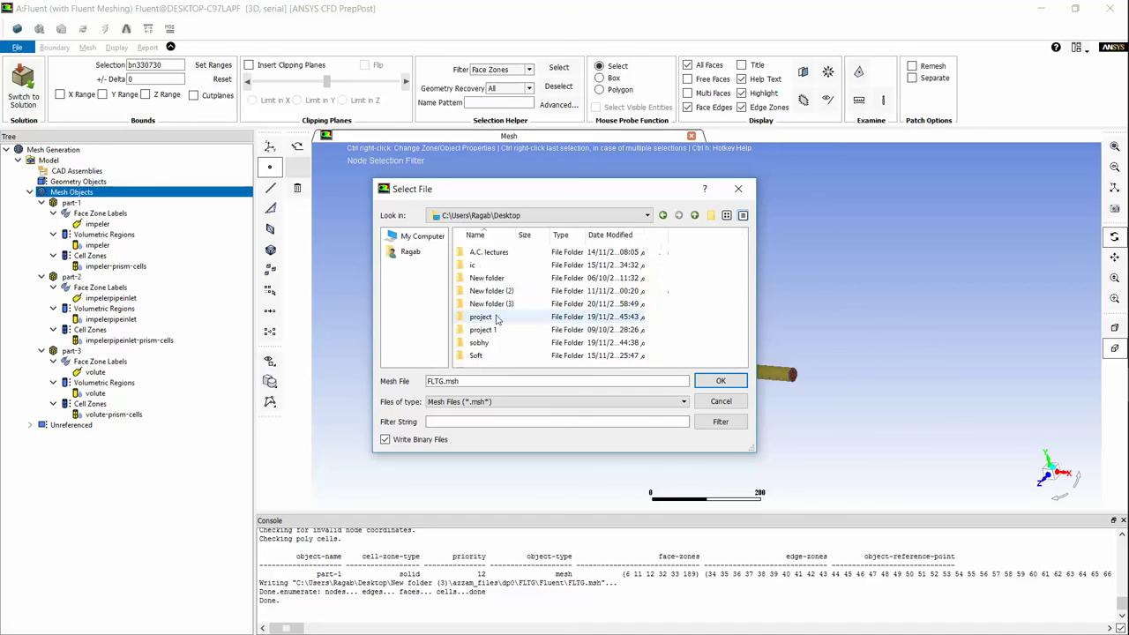
double_click(492, 304)
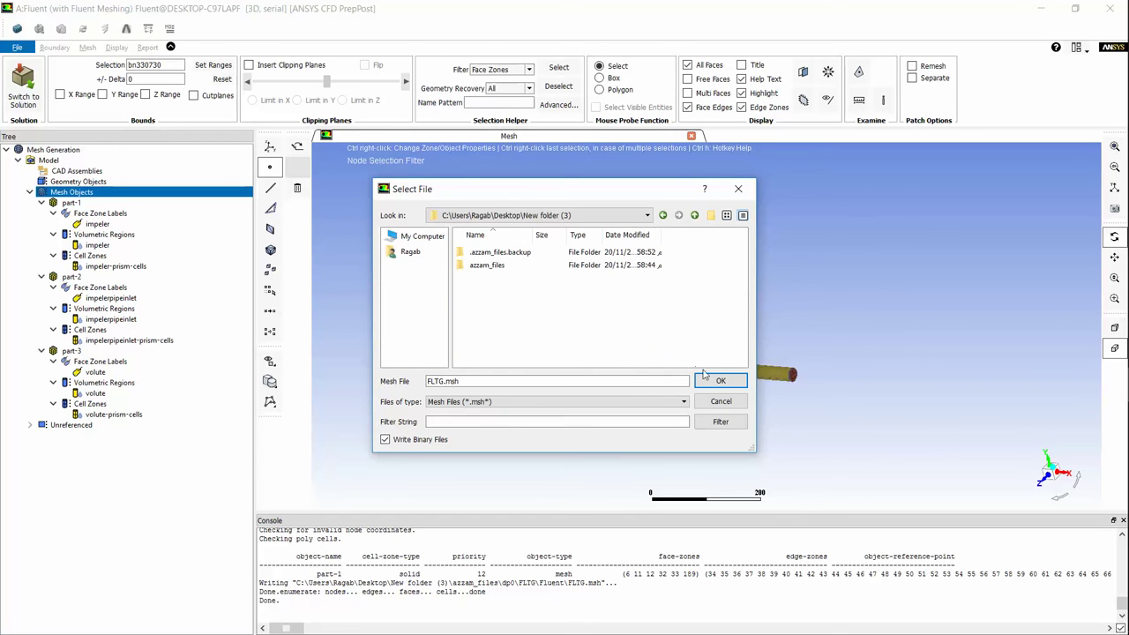
left_click(717, 381)
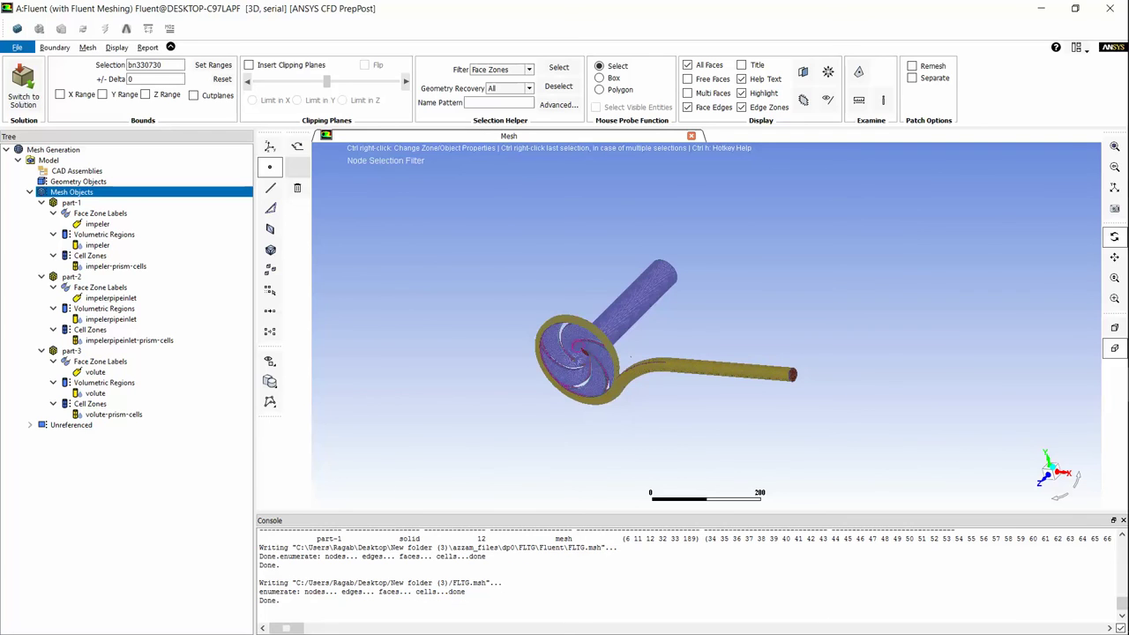
- Check New folder (3) in File Explorer for the exported mesh file and return to Fluent
mouse_move(1094, 144)
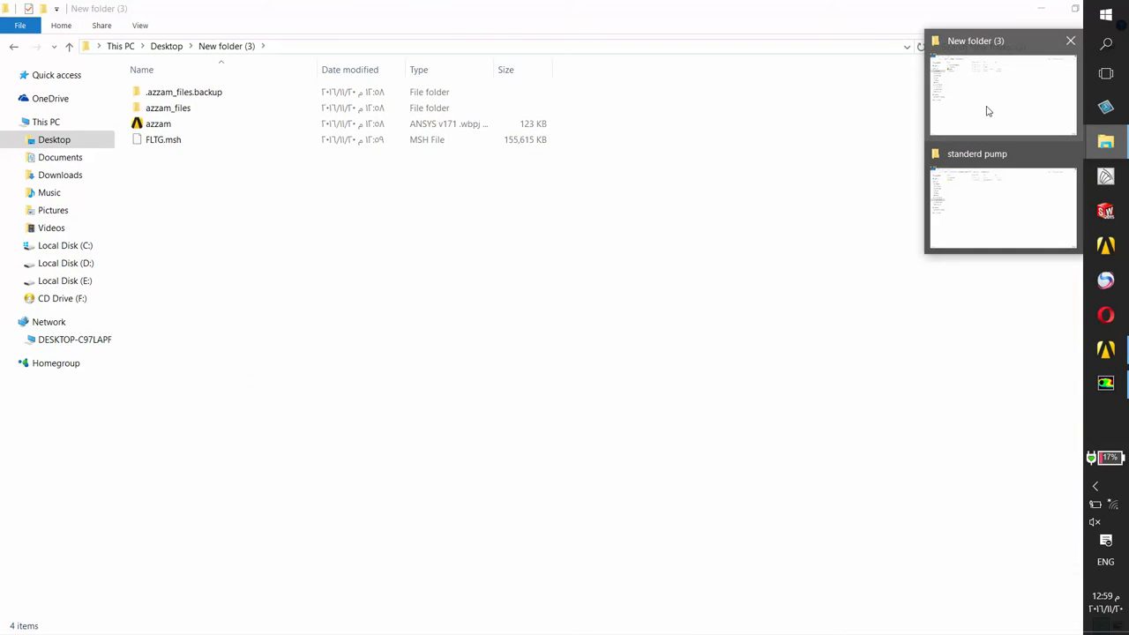
left_click(988, 112)
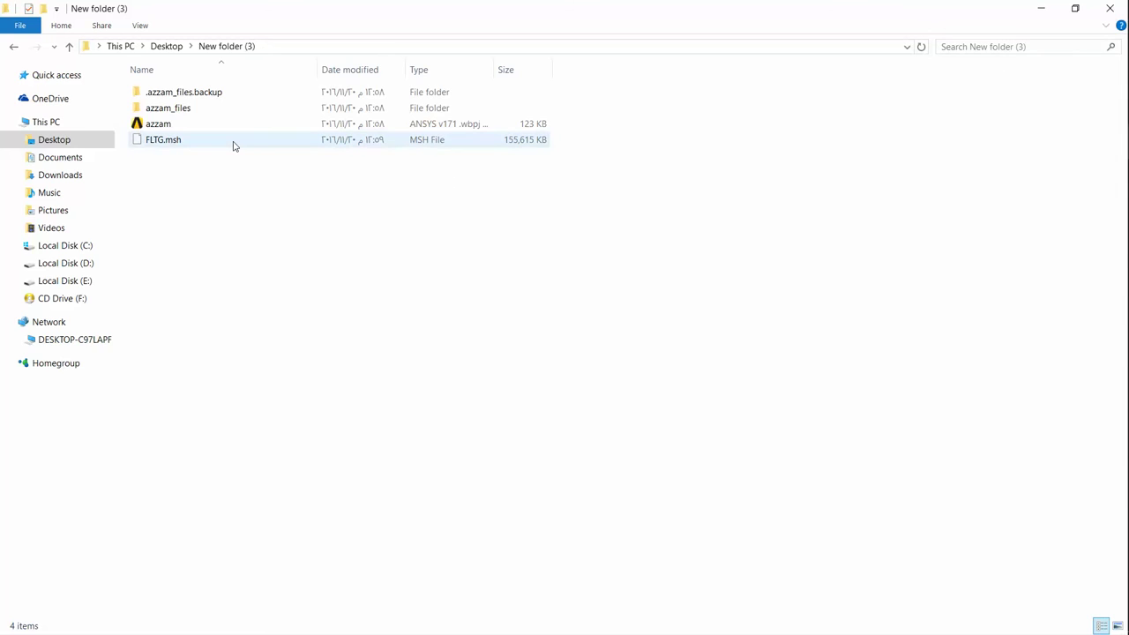
key("alt+Tab")
- Export the case as FLTG.cas into New folder (3) on the Desktop, written as a binary file
left_click(17, 47)
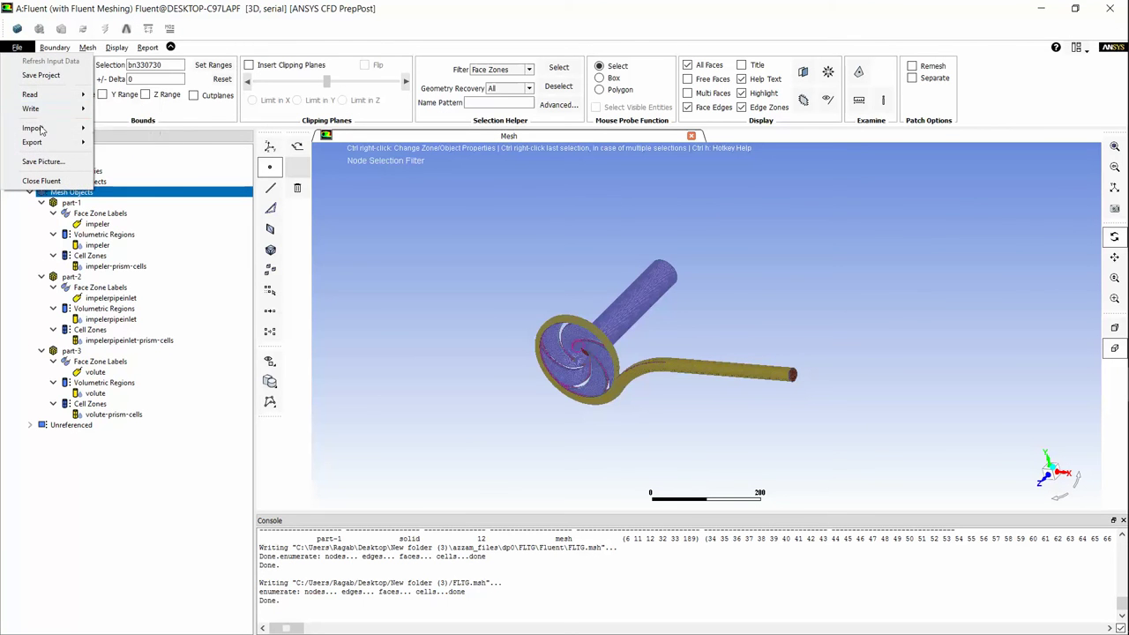
mouse_move(44, 142)
left_click(111, 157)
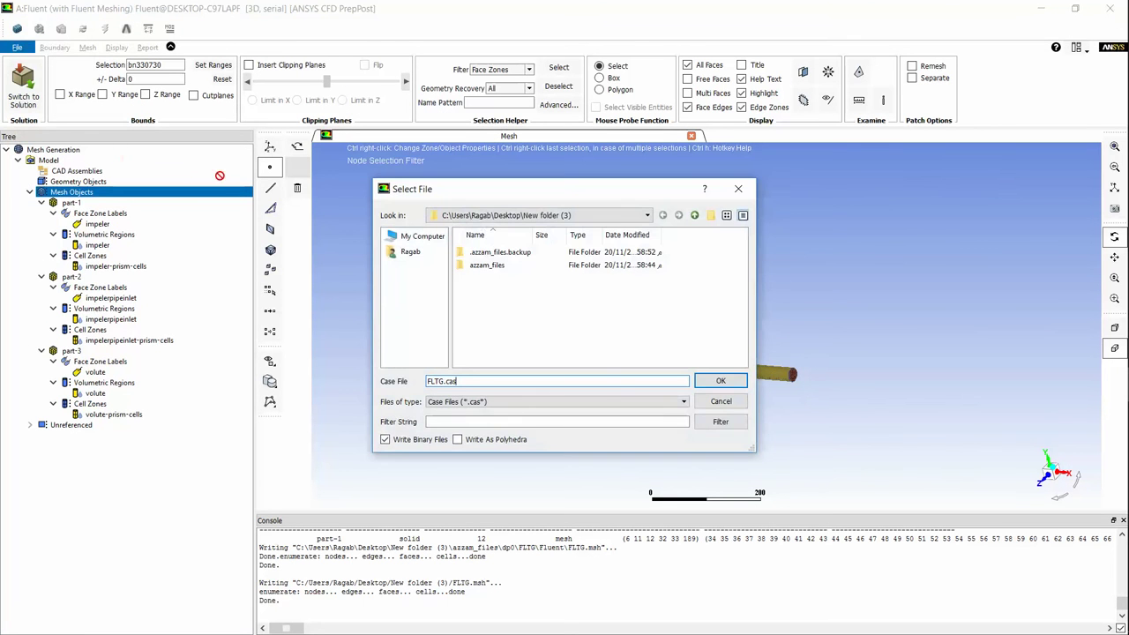
left_click(719, 381)
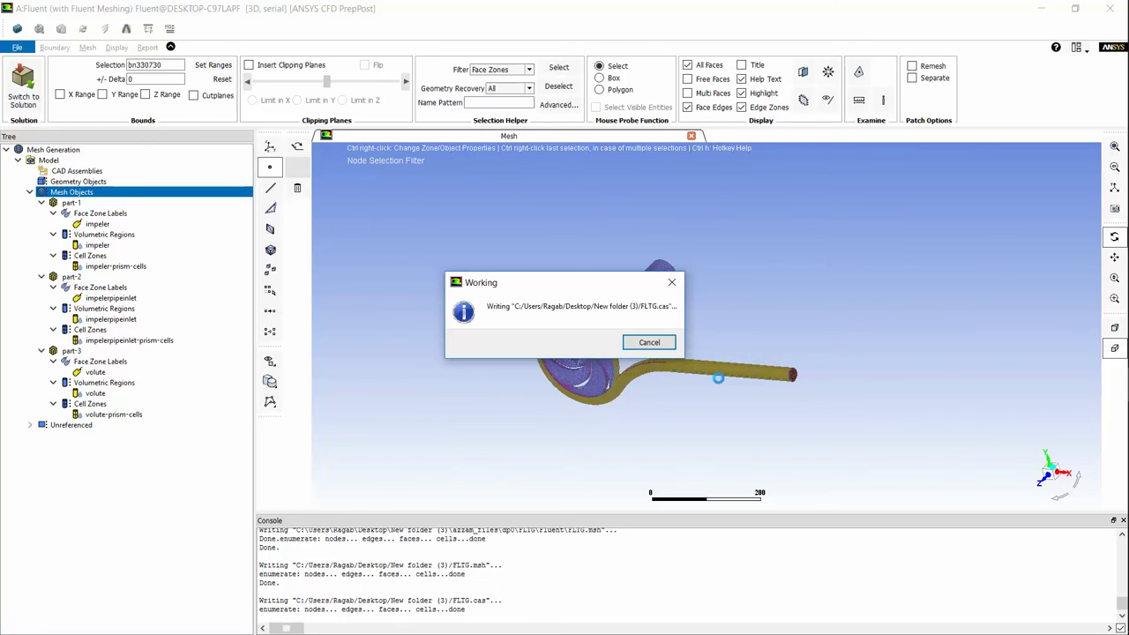
- Review the saved project, case and mesh files in New folder (3) in File Explorer
key("alt+Tab")
key("alt+Tab")
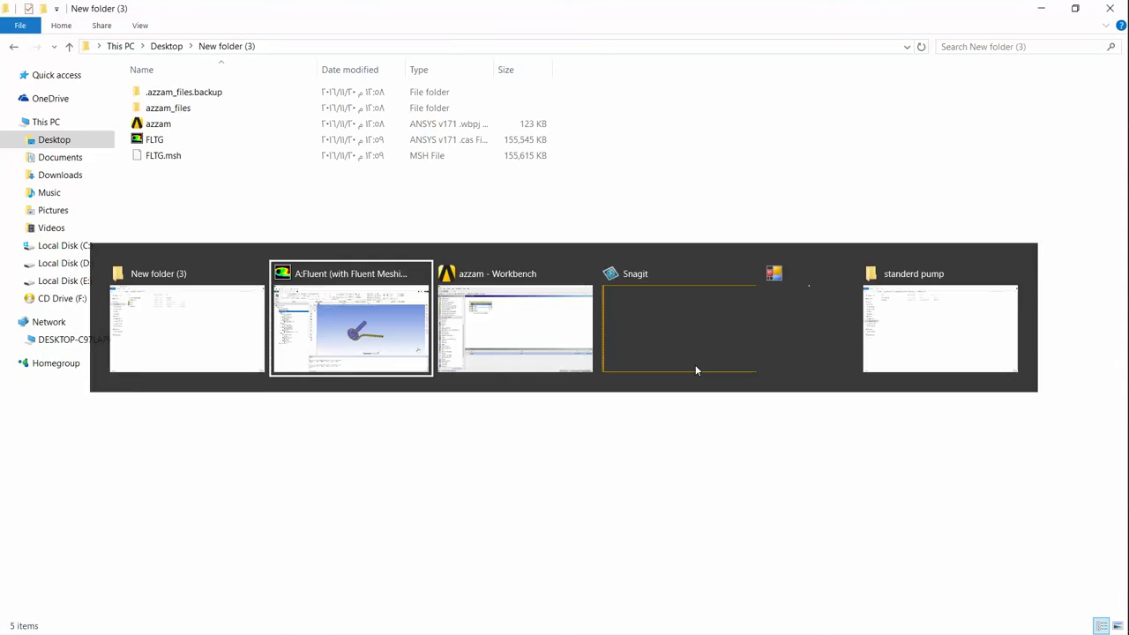
key("Escape")
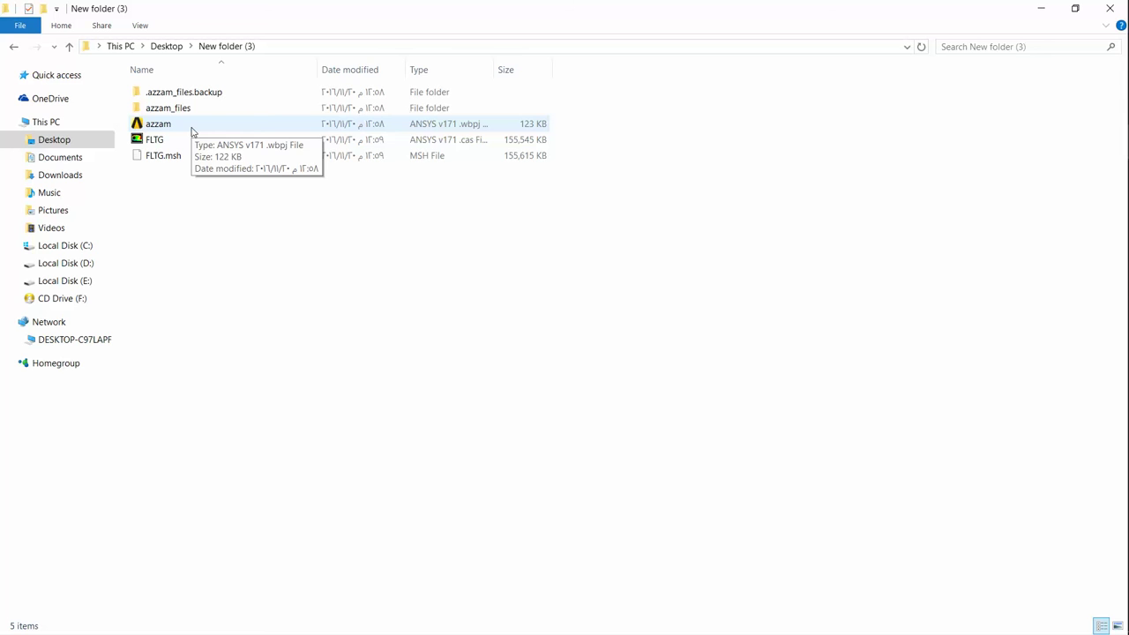
key("alt+Tab")
key("alt+Tab")
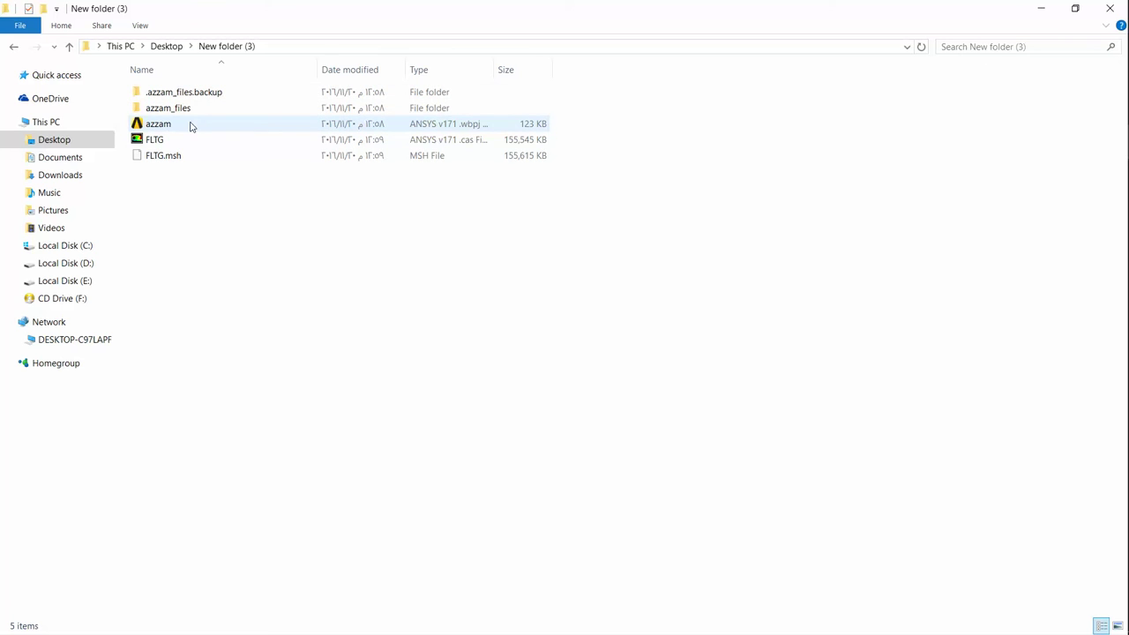
- Return to the Fluent meshing window and quit it
key("alt+Tab")
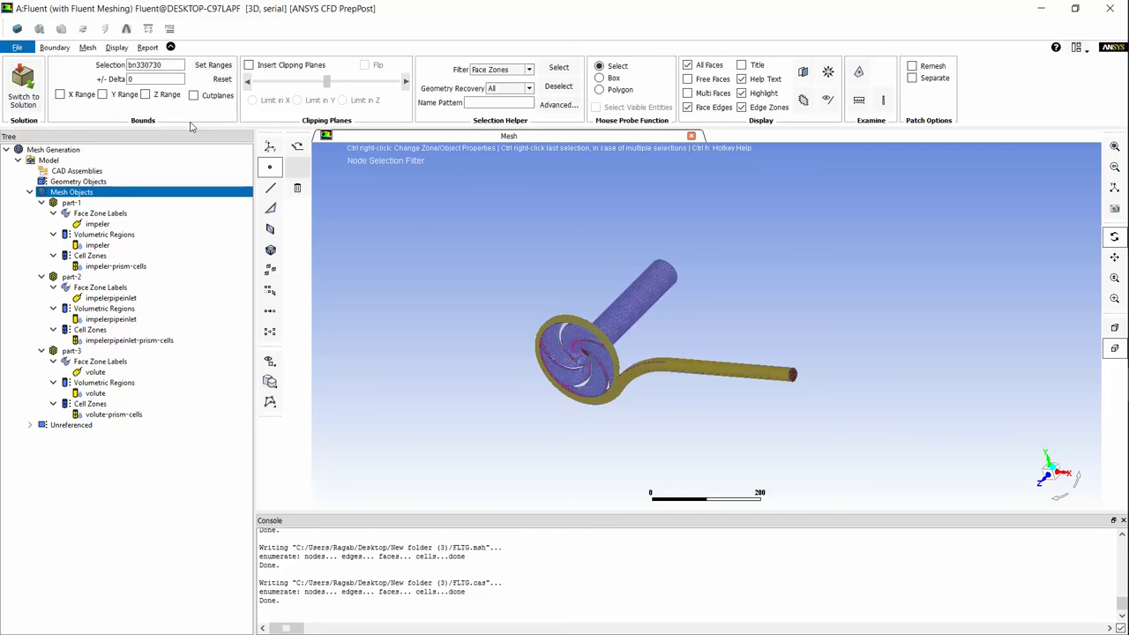
left_click(1110, 8)
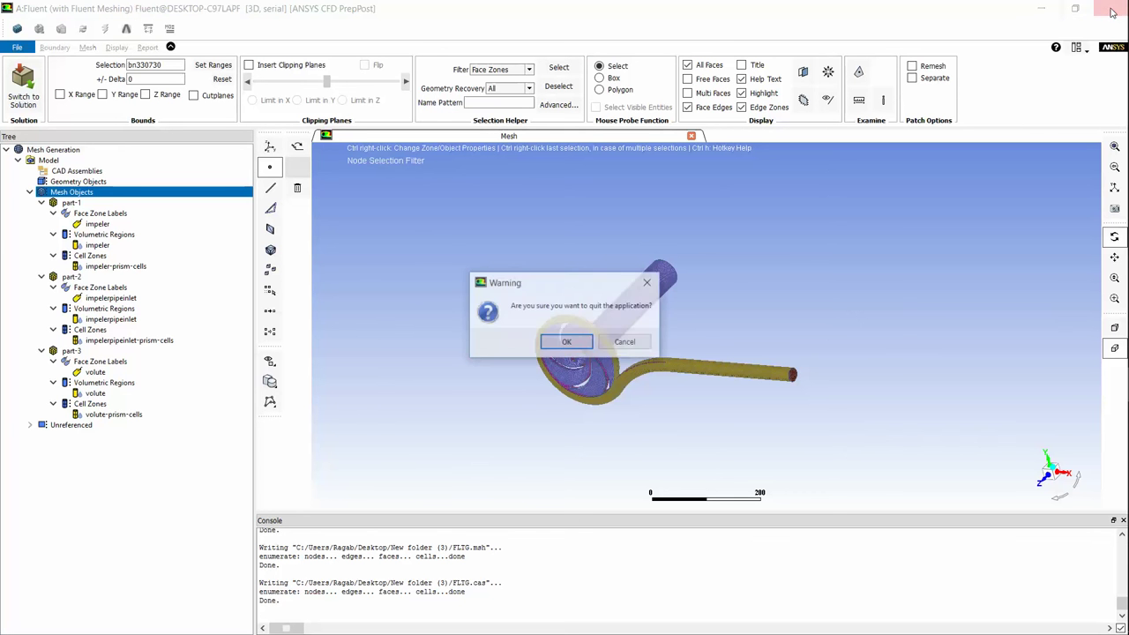
left_click(566, 344)
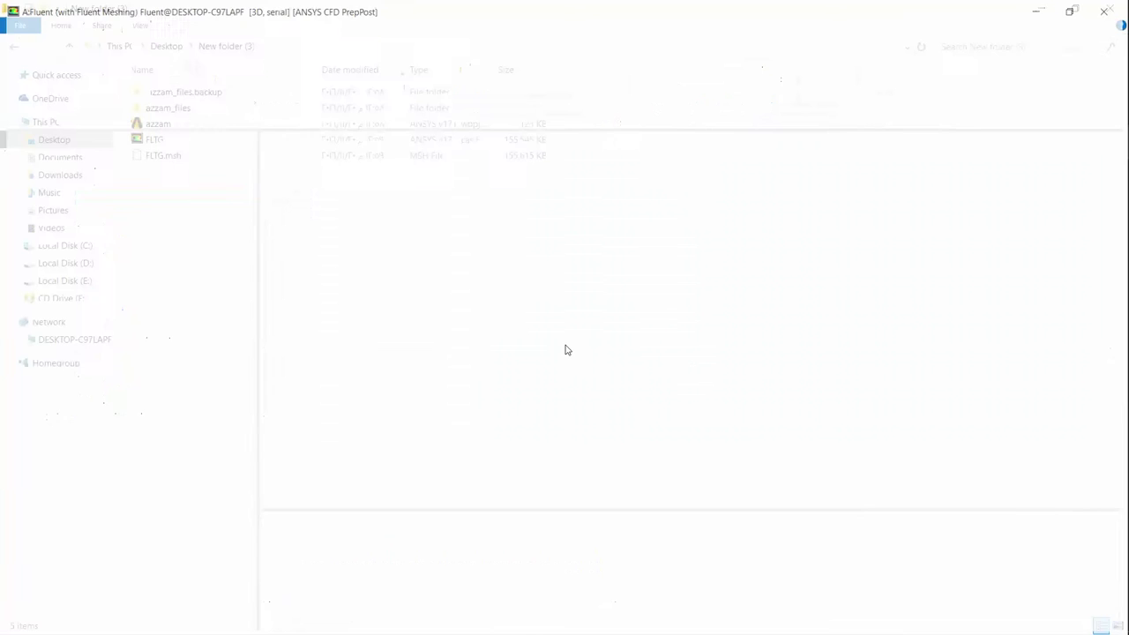
- Switch to Workbench, delete the Fluent (with Fluent Meshing) system from the project schematic and add a standalone Fluent system
key("alt+Tab")
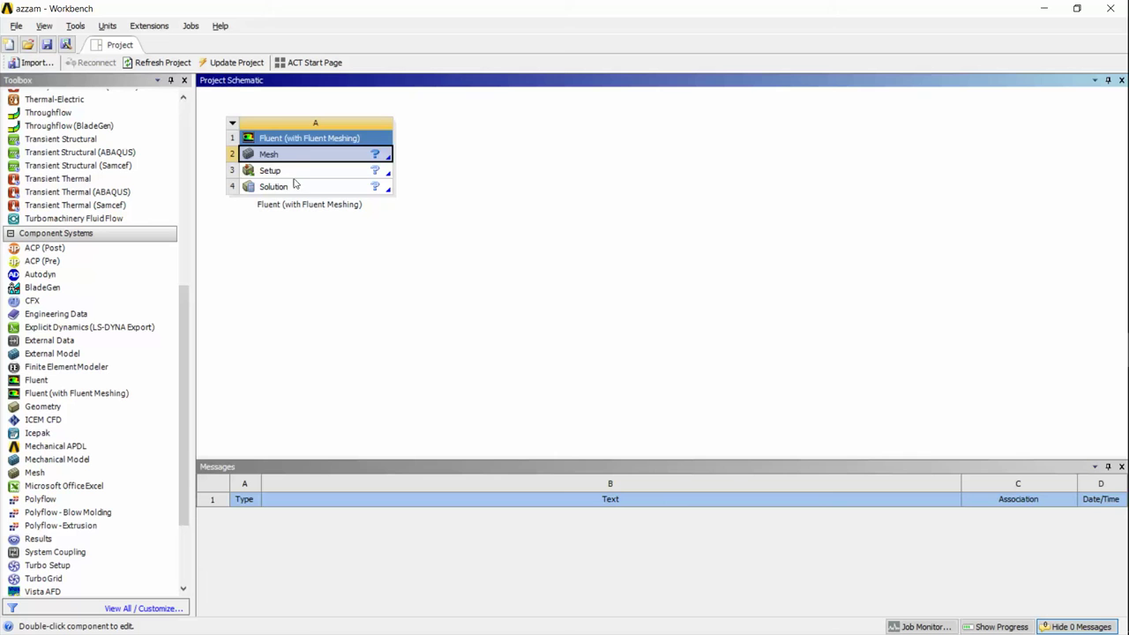
right_click(248, 138)
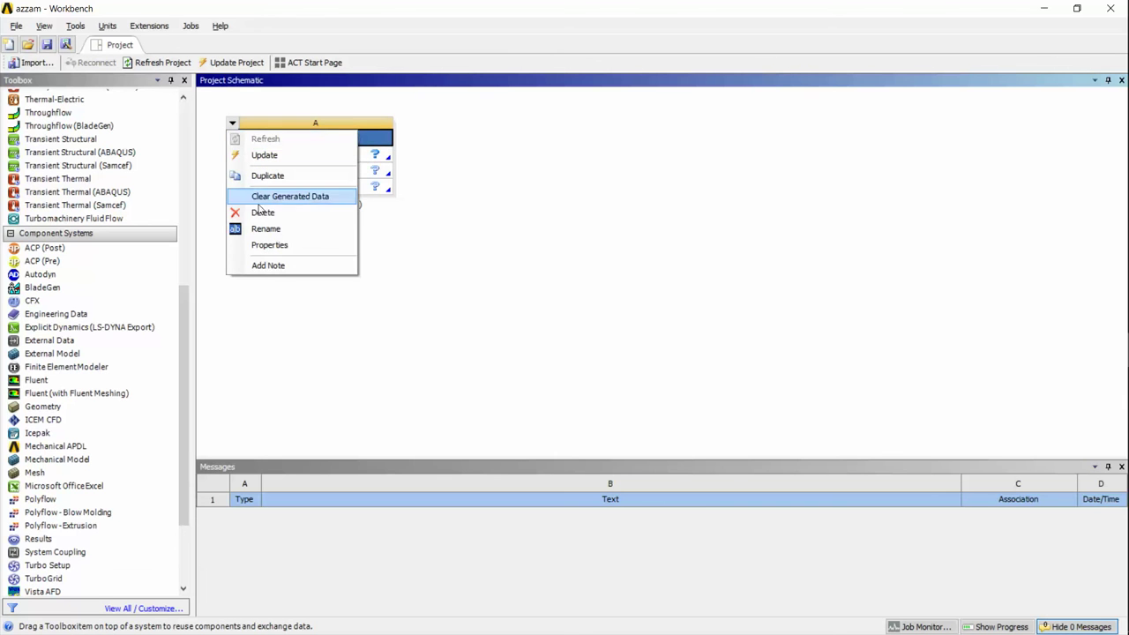
left_click(262, 213)
left_click(570, 348)
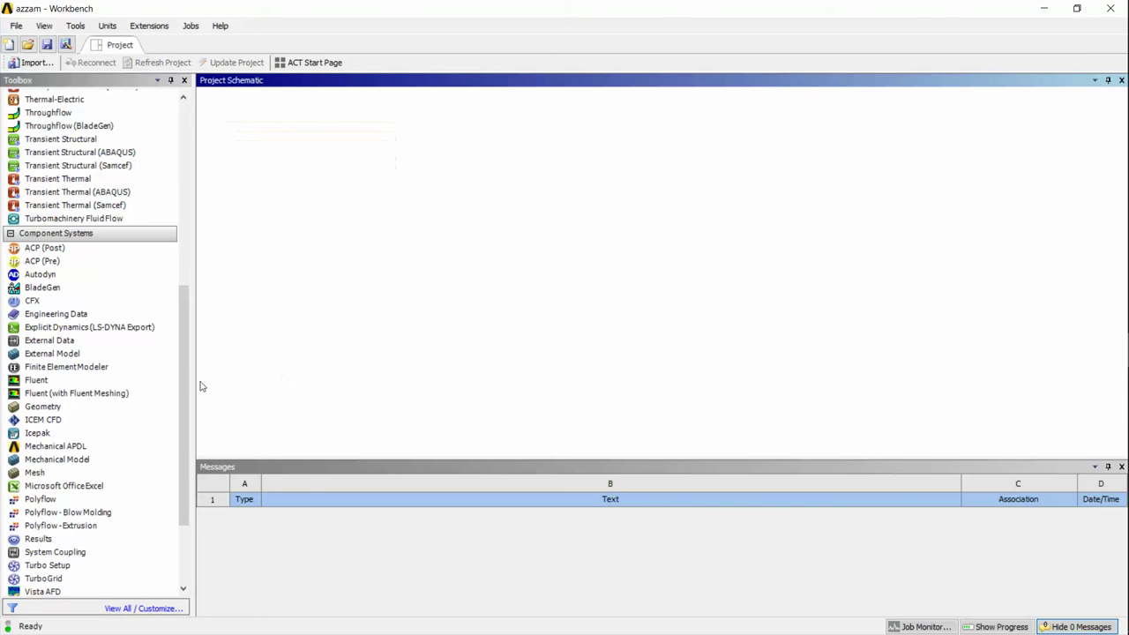
double_click(77, 383)
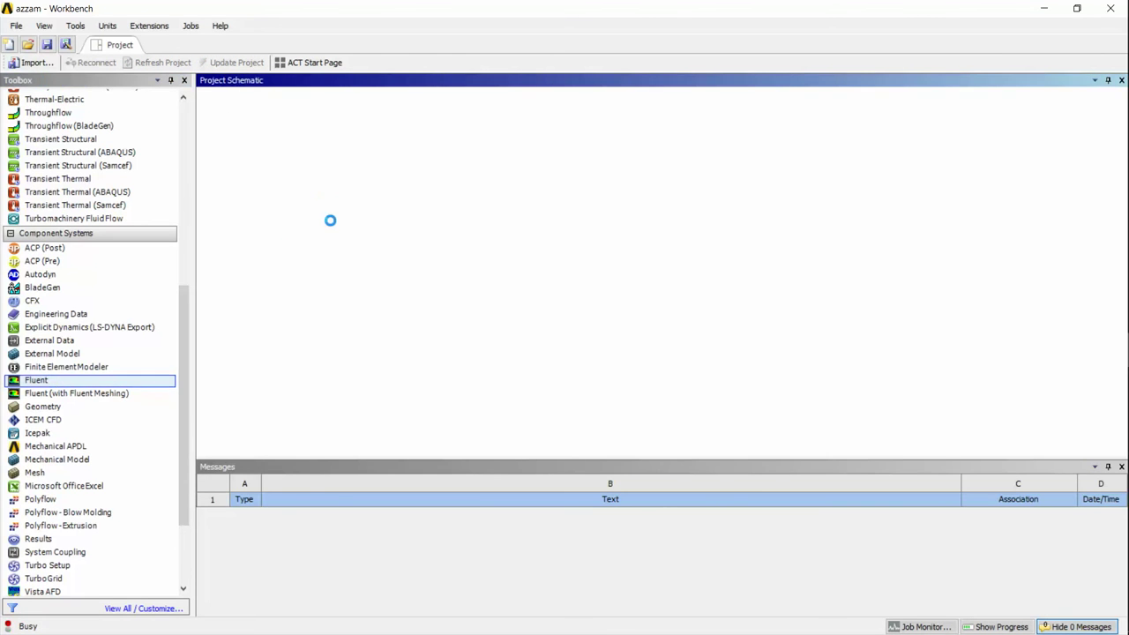
- Open the Fluent system's Setup and launch the 3D solver in double precision with parallel processing and an increased number of processes
left_click(281, 157)
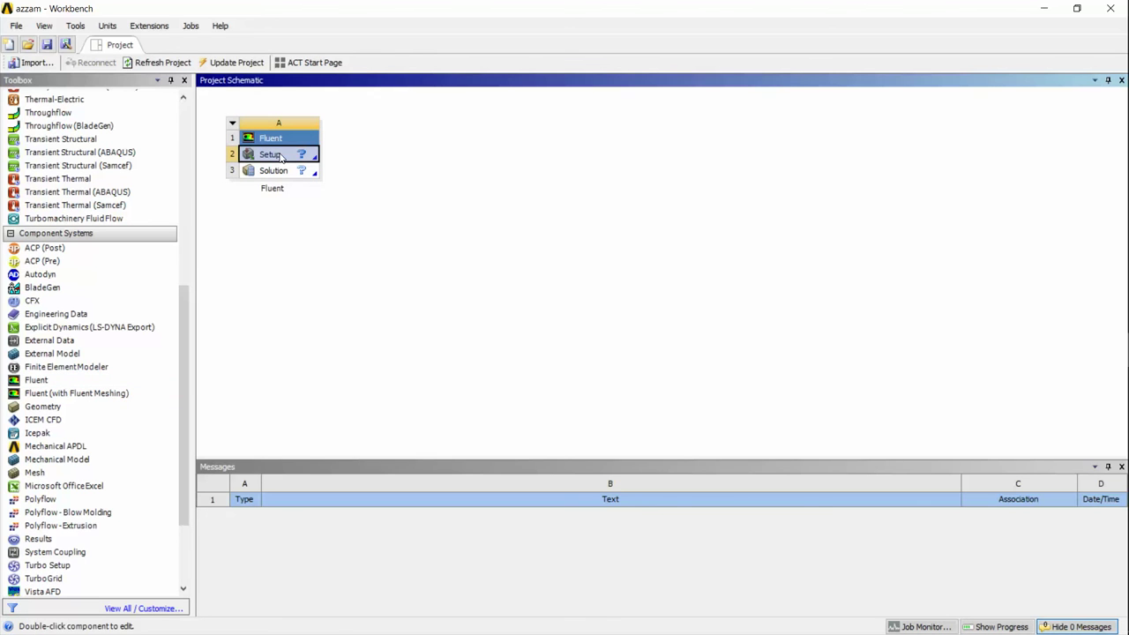
double_click(281, 157)
left_click(434, 264)
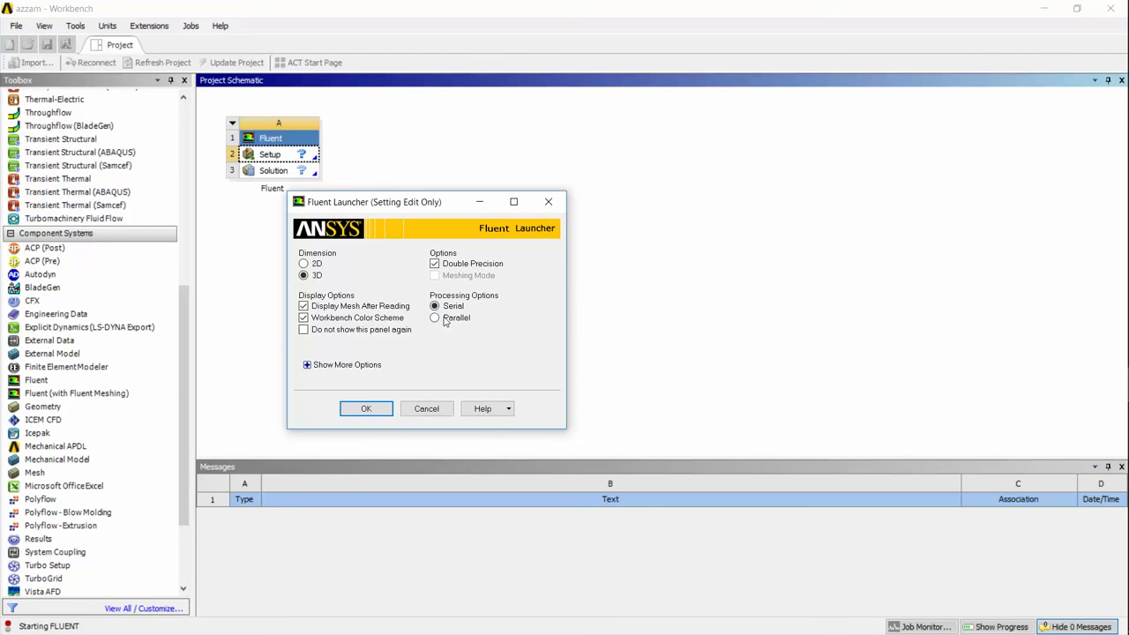
left_click(434, 318)
left_click(481, 369)
left_click(481, 369)
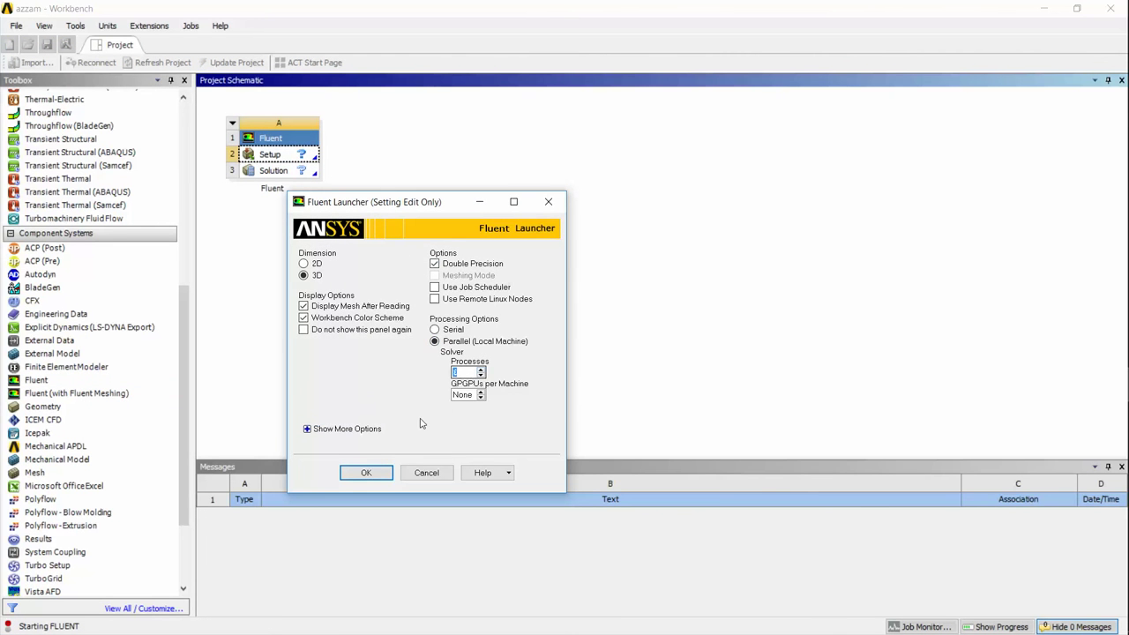
left_click(379, 473)
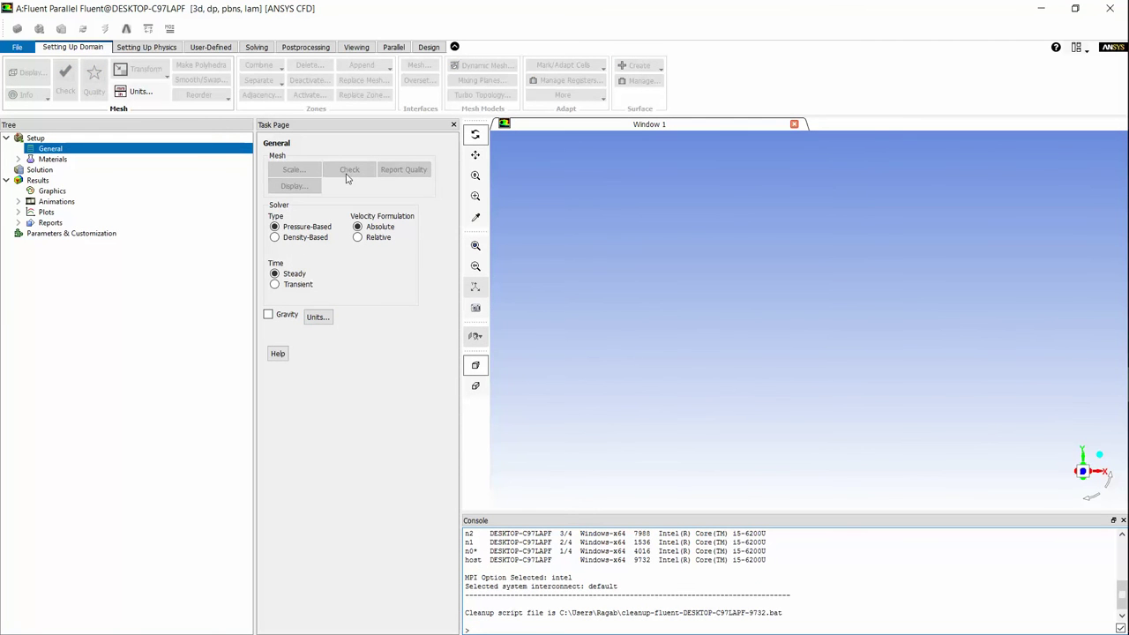
- Import the mesh file FLTG.msh from New folder (3) and dismiss the polyhedra interpolation notice
left_click(17, 47)
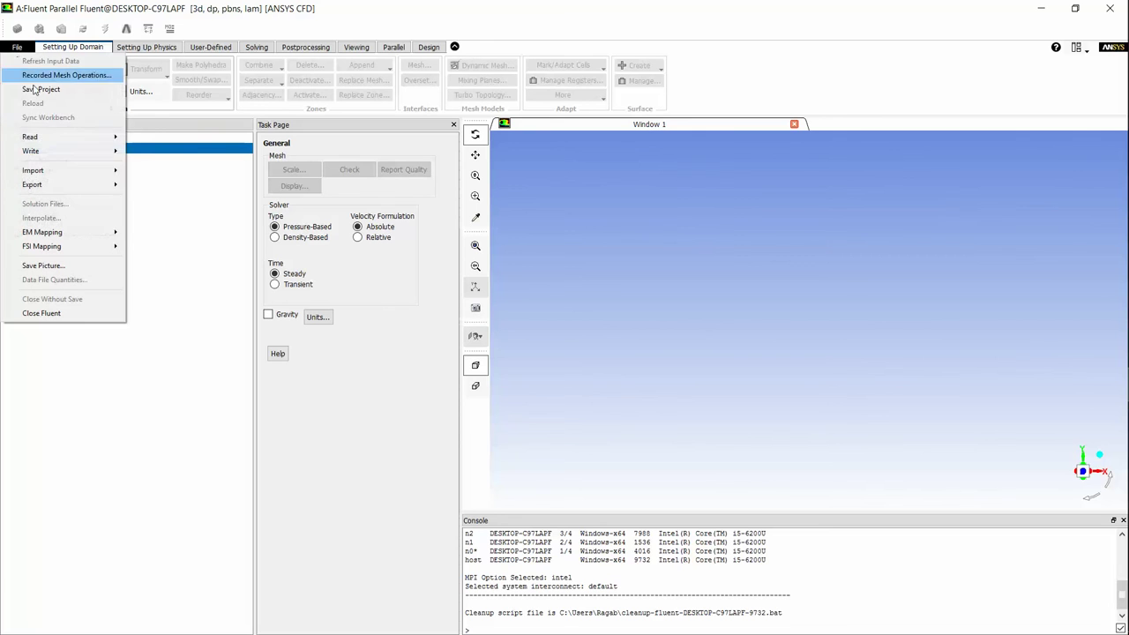
mouse_move(97, 170)
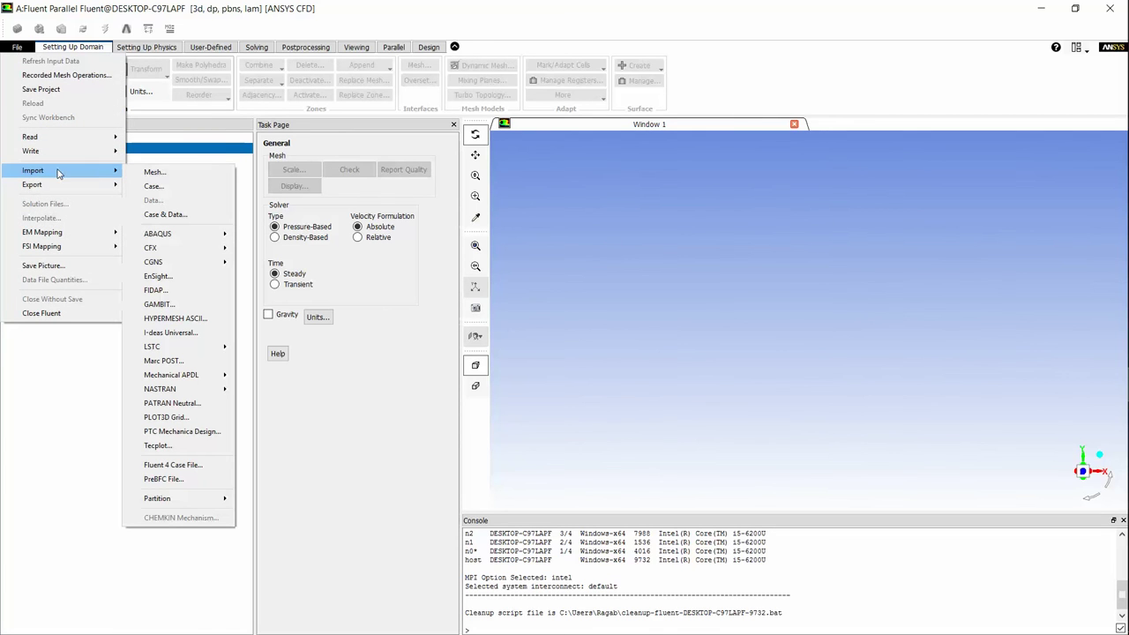
left_click(153, 173)
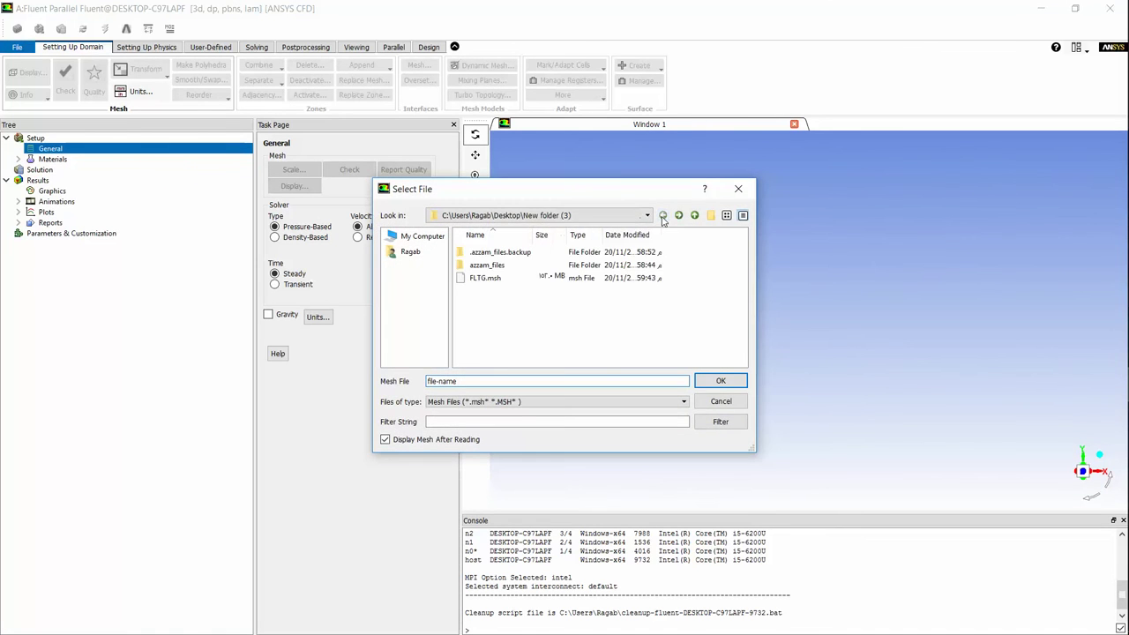
double_click(487, 278)
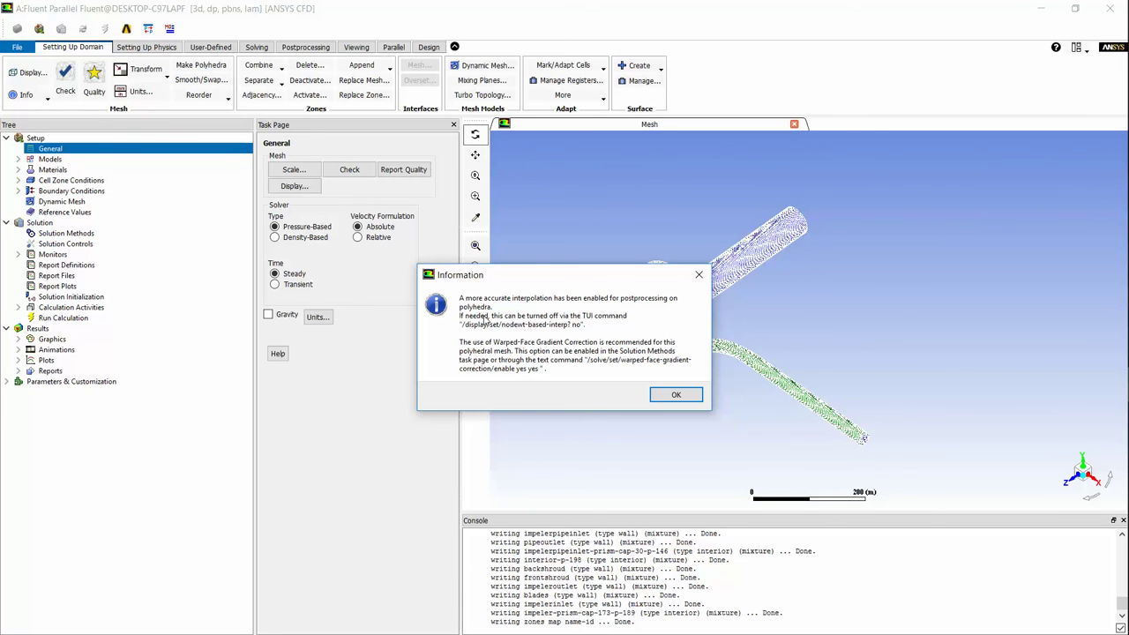
left_click(675, 395)
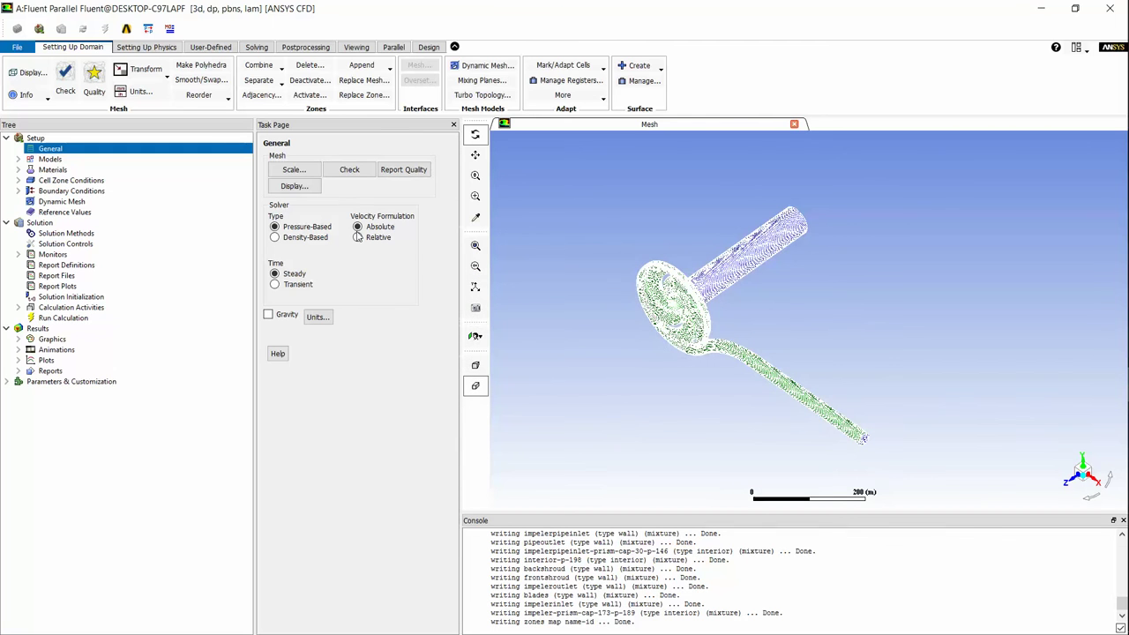
- Open the mesh scaling settings and choose unit conversion with the mesh created in mm
left_click(295, 170)
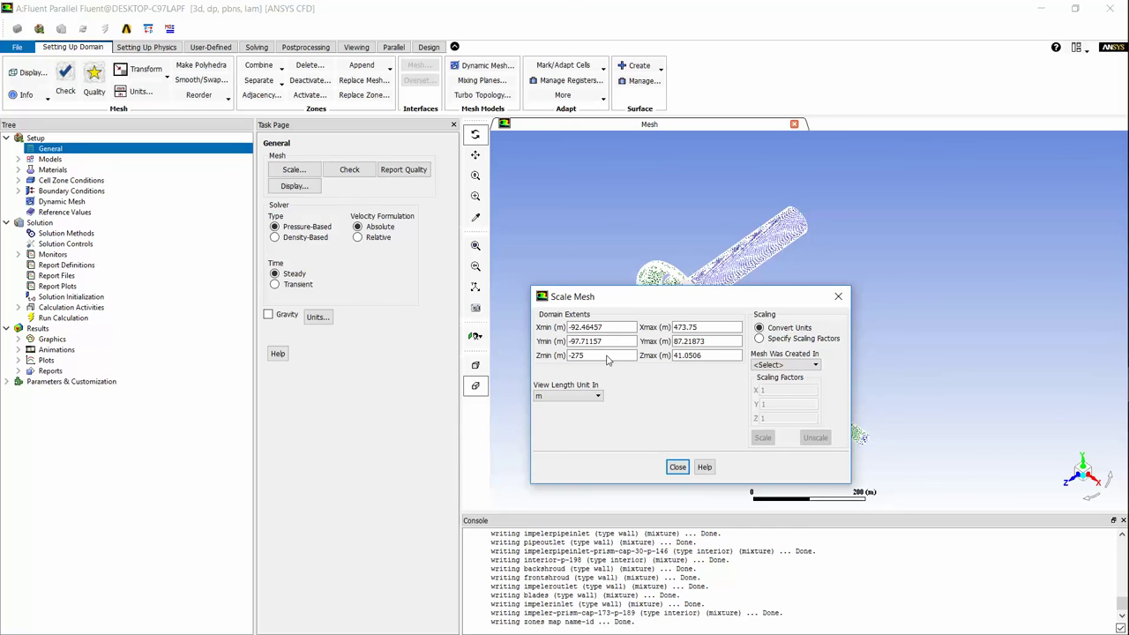
left_click(808, 339)
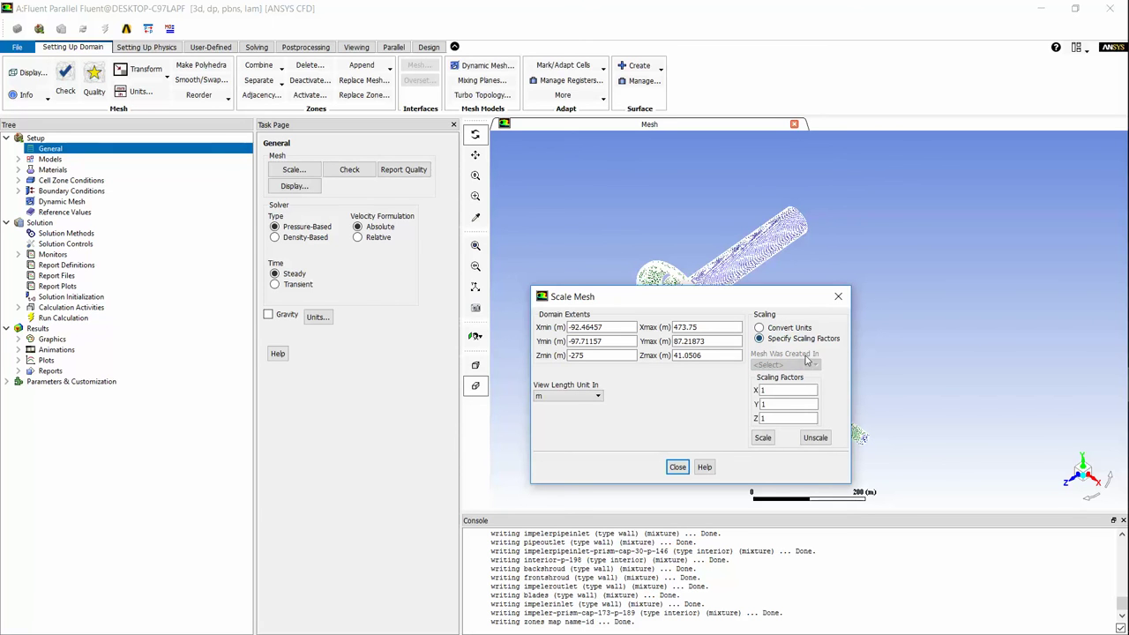
left_click(761, 328)
left_click(784, 364)
left_click(775, 404)
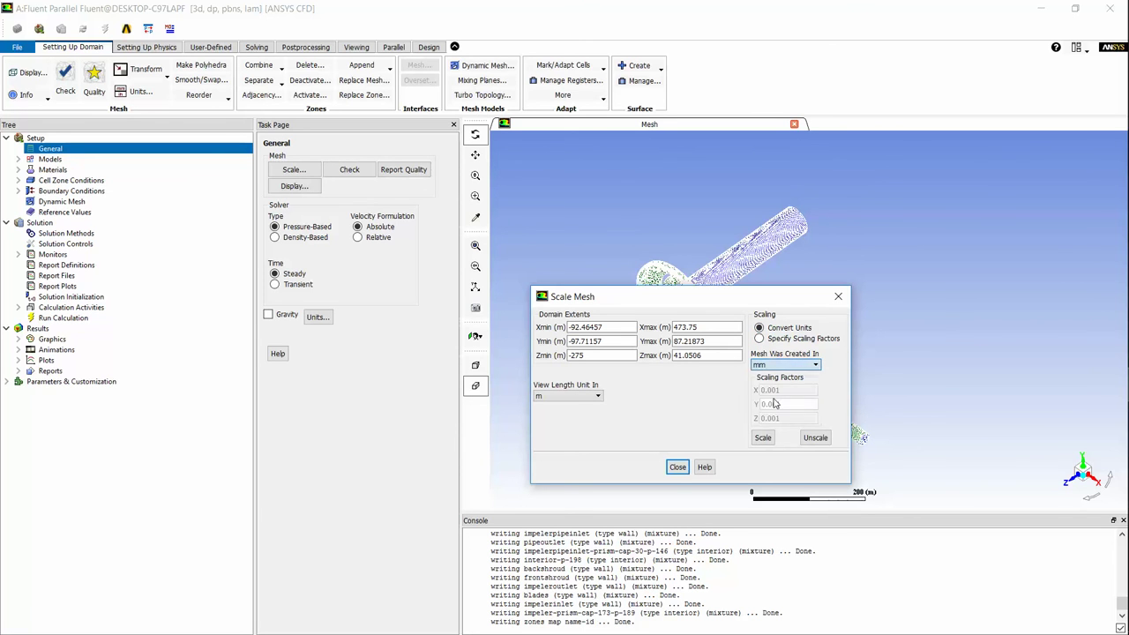
- View the domain extents in mm, and return the view length unit to m
left_click(594, 396)
left_click(575, 425)
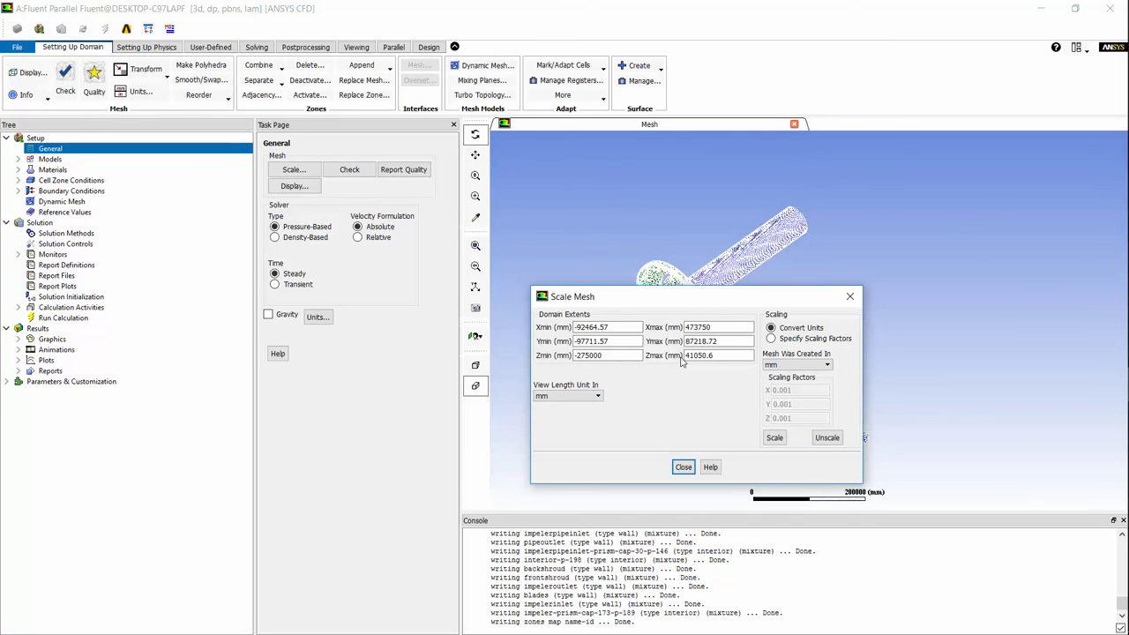
left_click(598, 396)
left_click(576, 406)
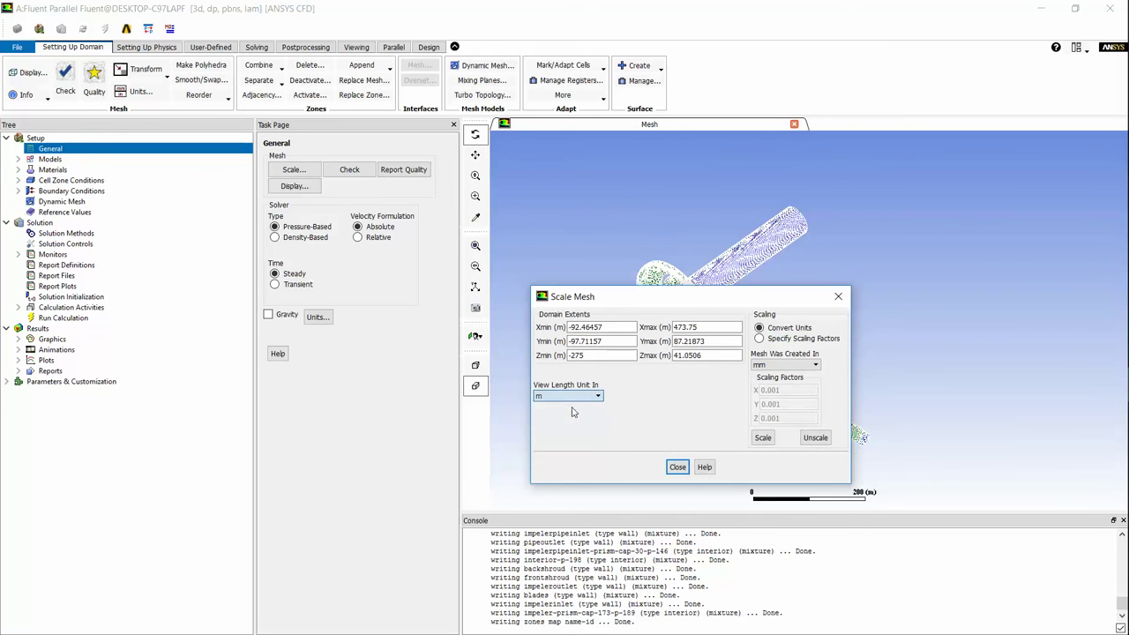
- Scale the mesh using the mm unit conversion, and run a mesh check
left_click(760, 339)
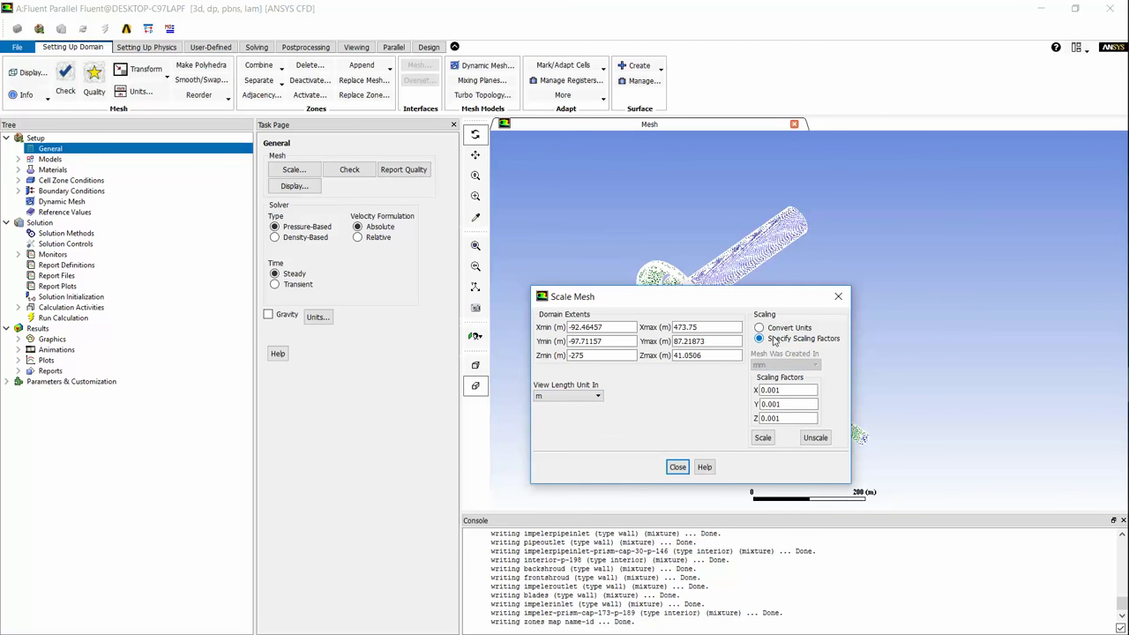
left_click(775, 329)
left_click(763, 438)
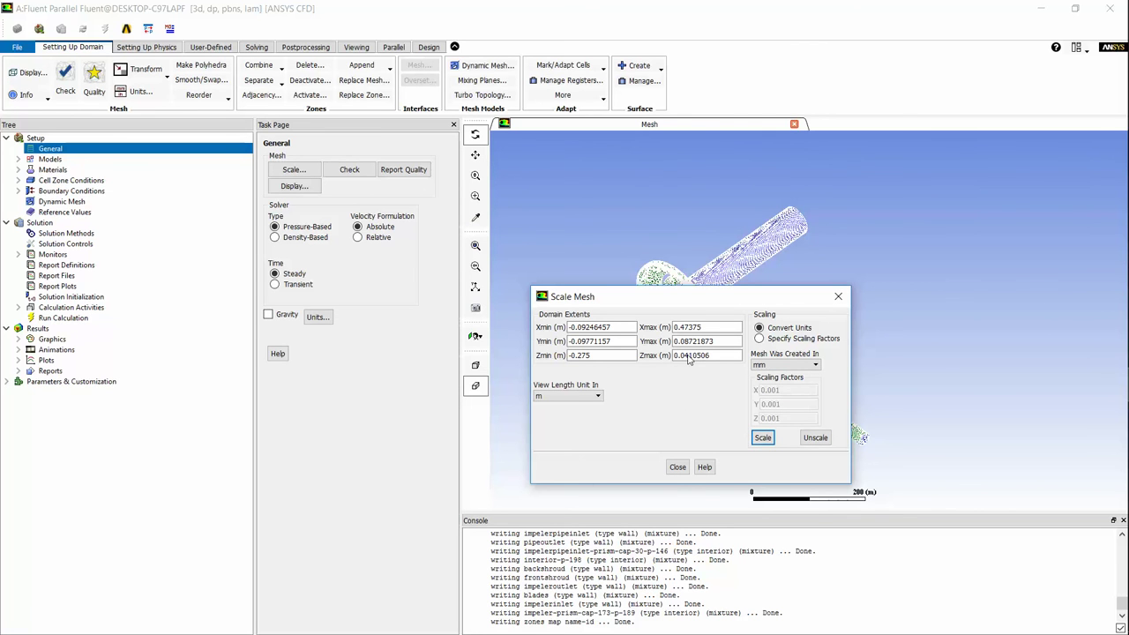
left_click(678, 468)
left_click(343, 170)
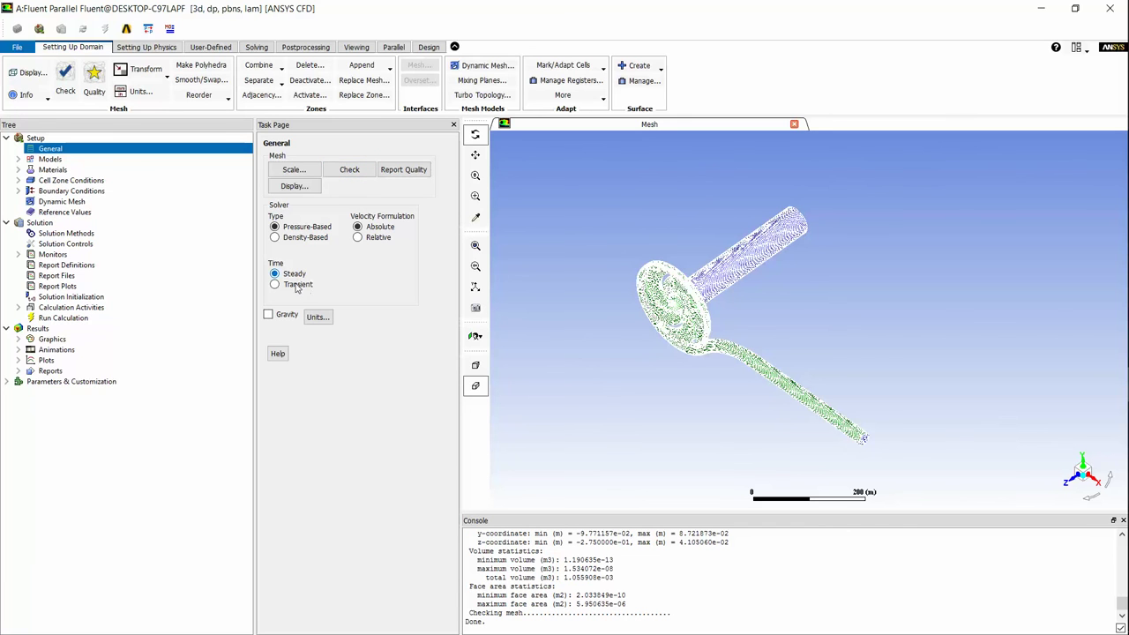
- Set the viscous model to k-epsilon RNG with the Swirl Dominated Flow option enabled
left_click(103, 162)
left_click(294, 196)
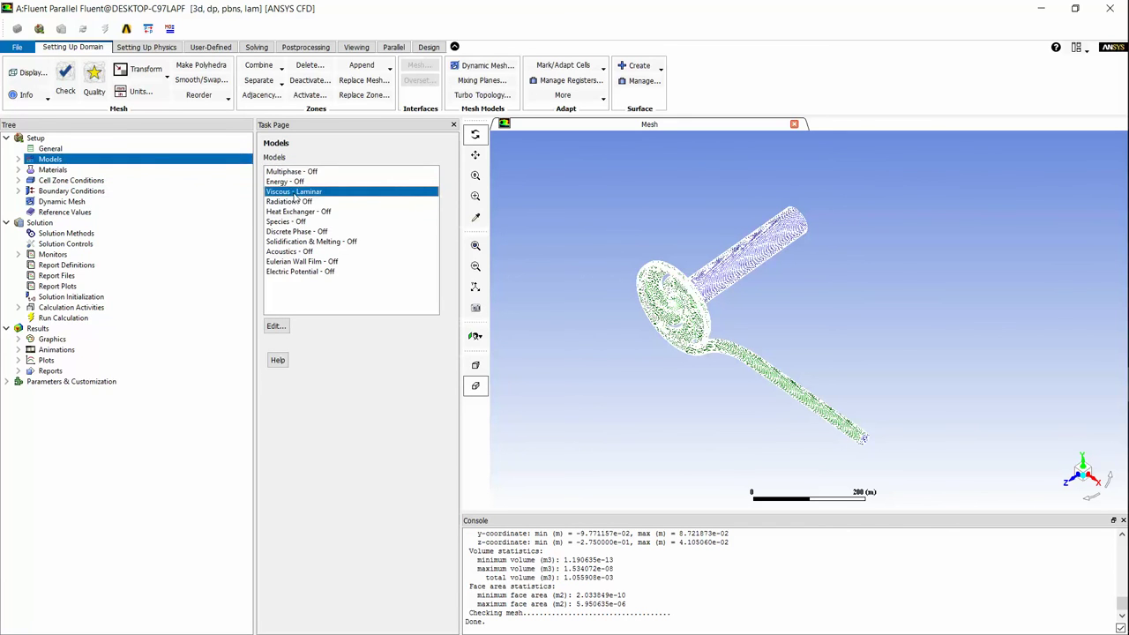
double_click(293, 196)
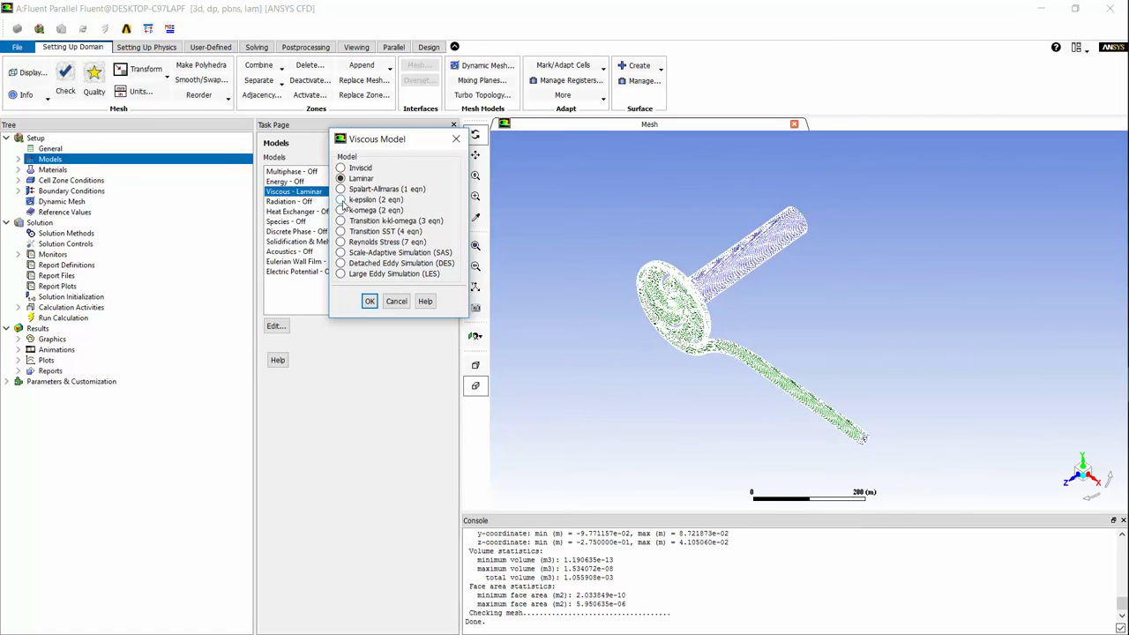
left_click(342, 201)
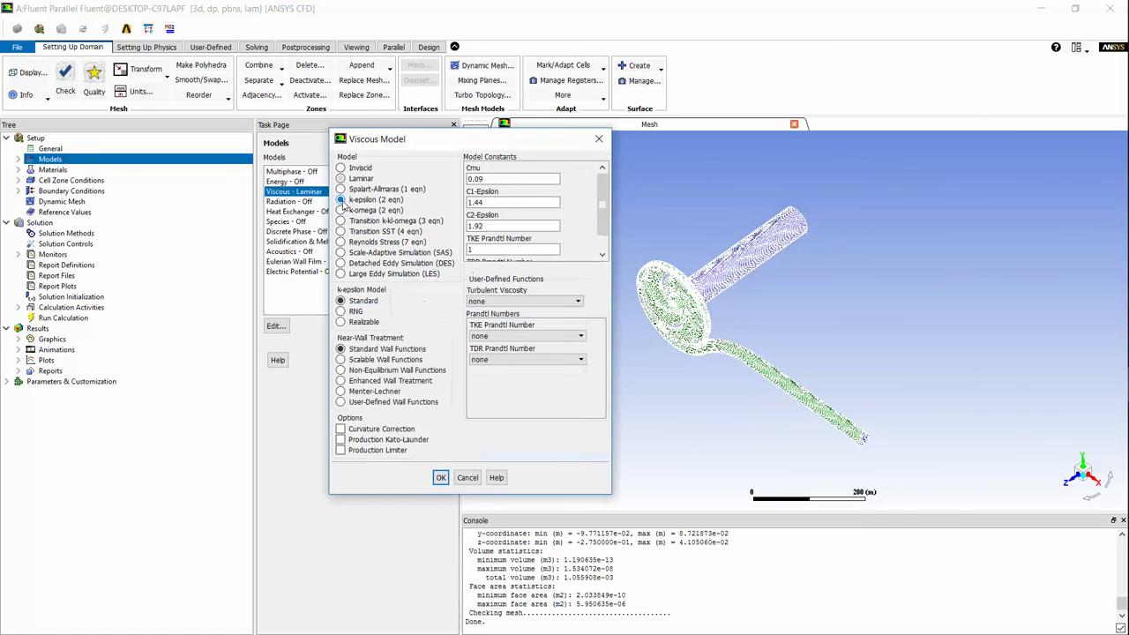
left_click(357, 313)
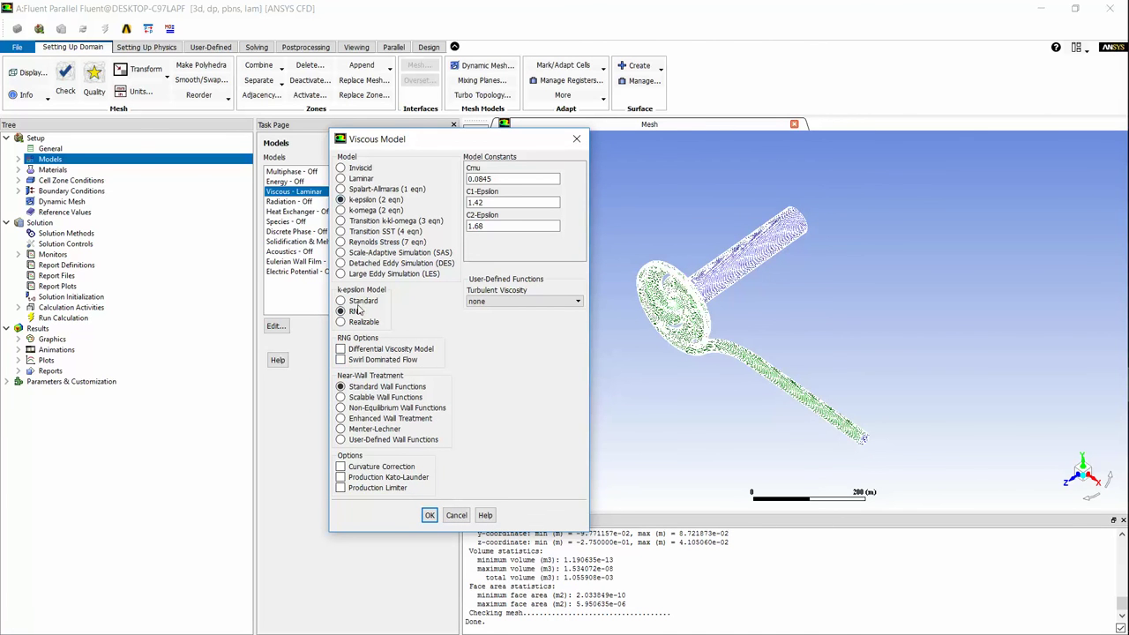
left_click(340, 360)
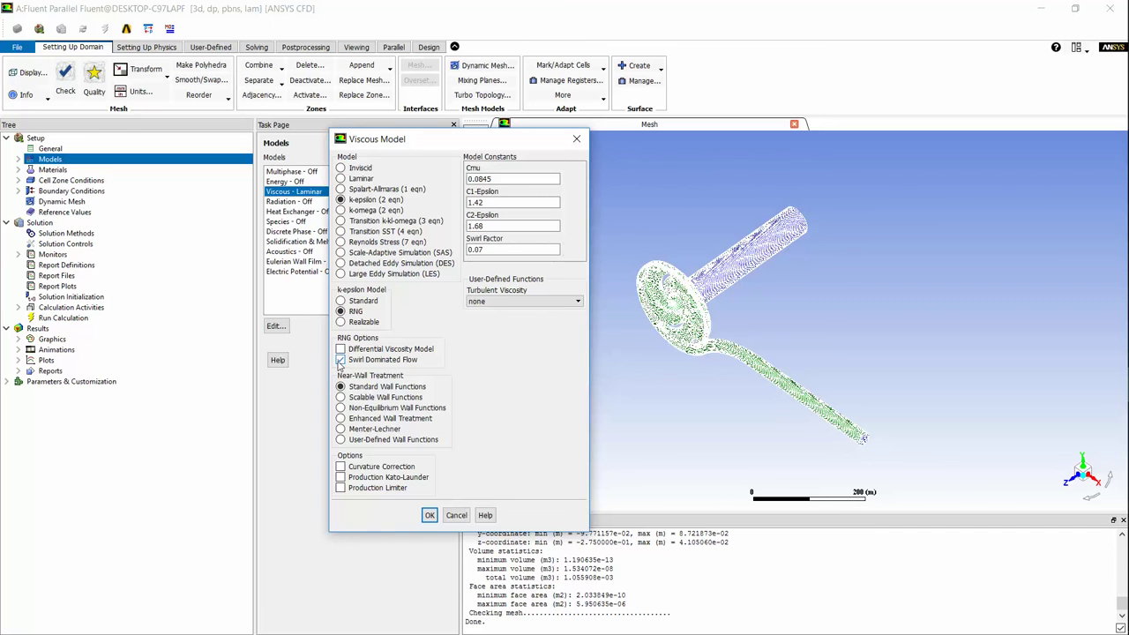
left_click(433, 515)
- Copy water-liquid (h2o<l>) from the Fluent database into the case's fluid materials
left_click(109, 173)
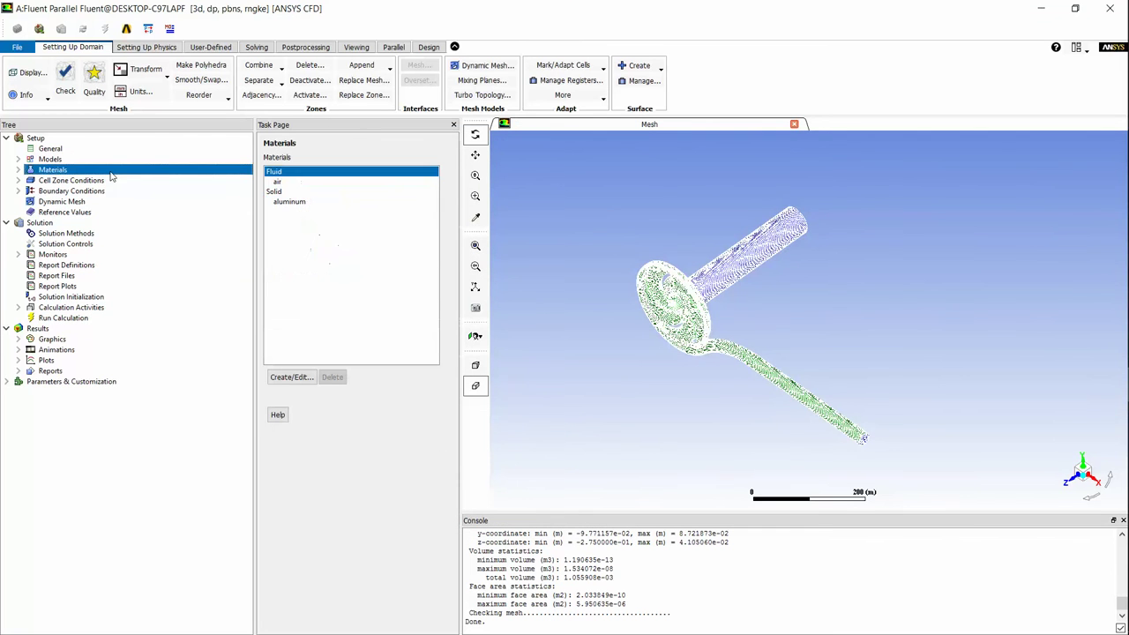
double_click(279, 181)
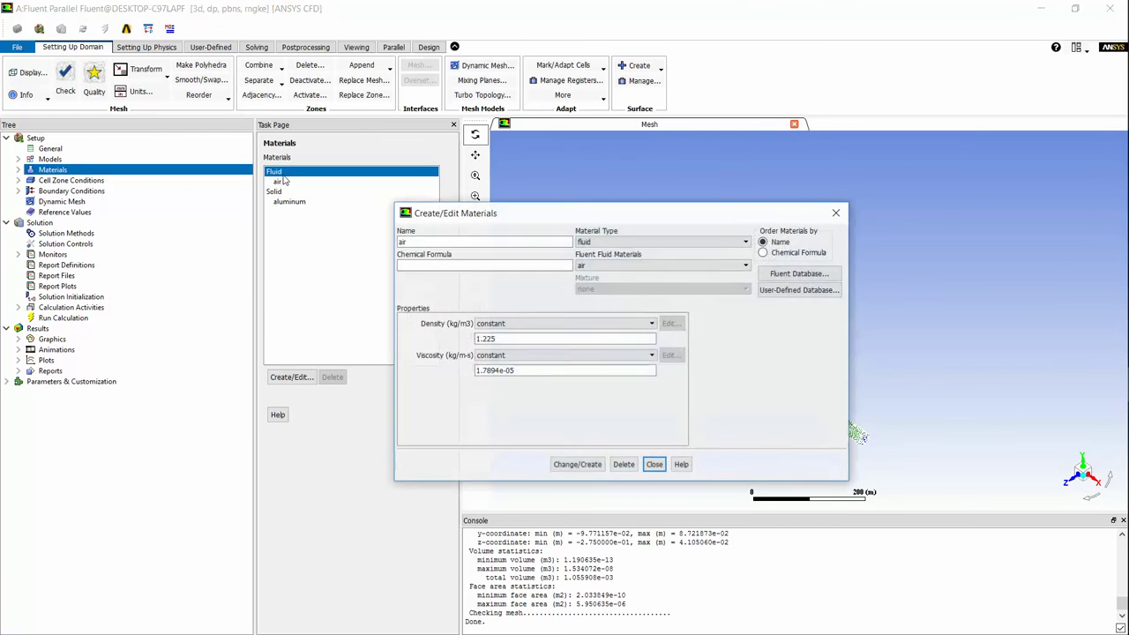
left_click(796, 274)
scroll(592, 323, "down", 20)
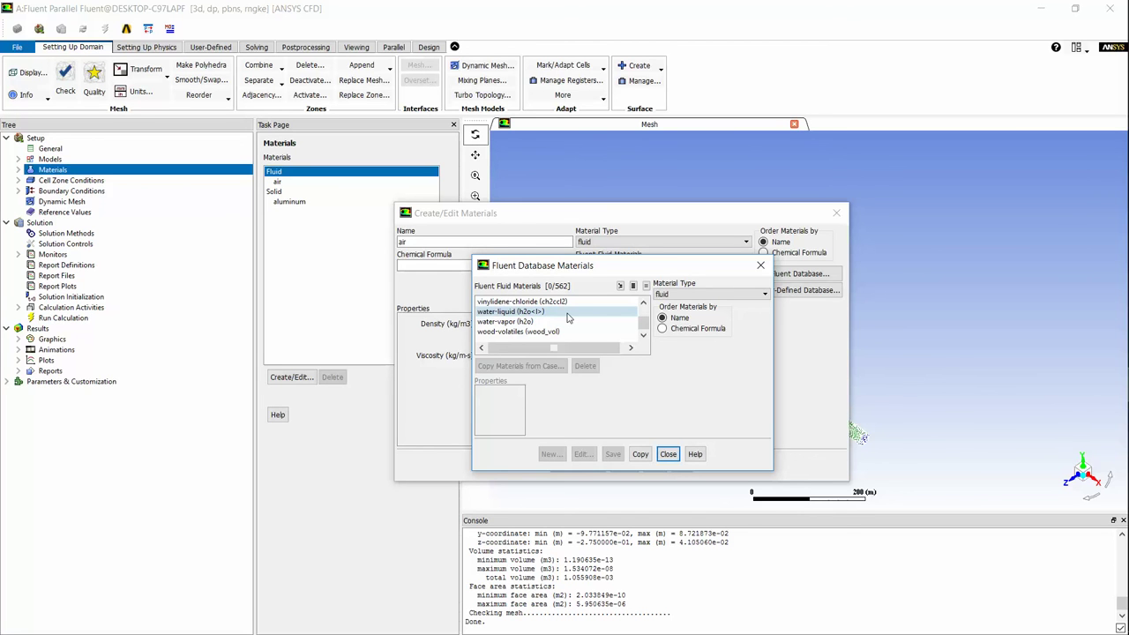
left_click(569, 313)
left_click(676, 536)
left_click(705, 539)
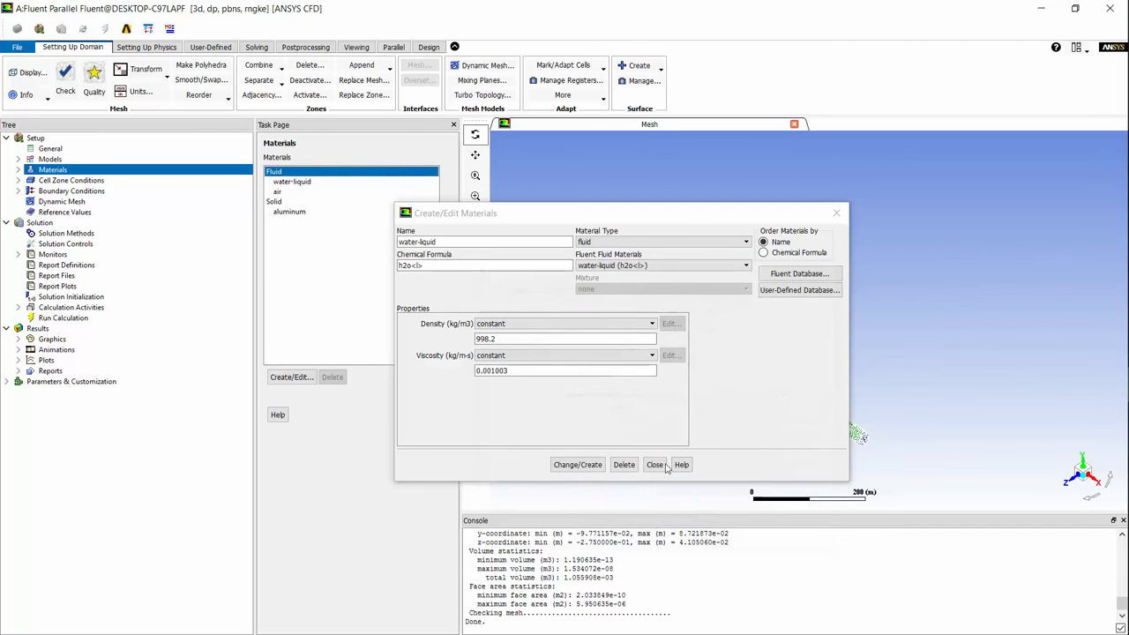
left_click(653, 535)
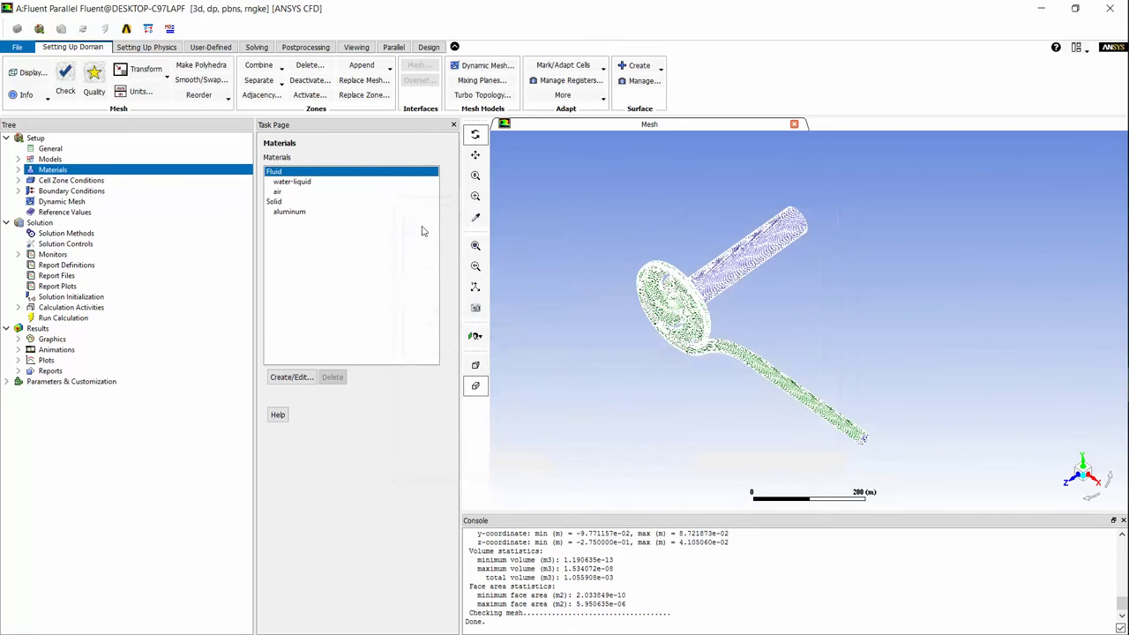
- Assign water-liquid to the impeler-prism-cells zone and enable Frame Motion for it
left_click(155, 181)
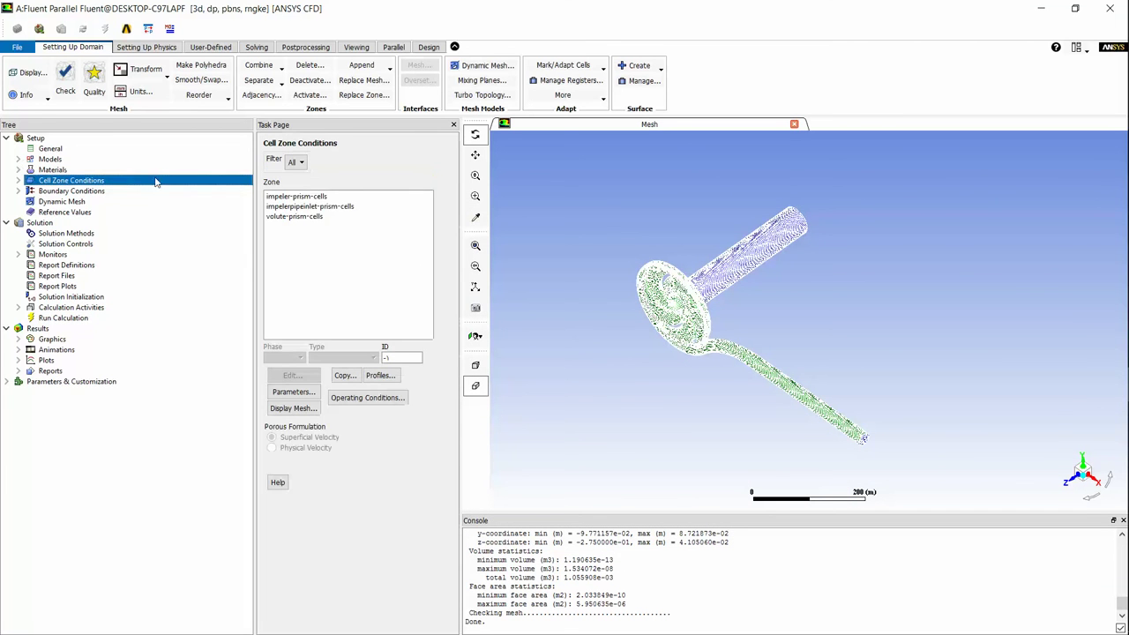
left_click(327, 196)
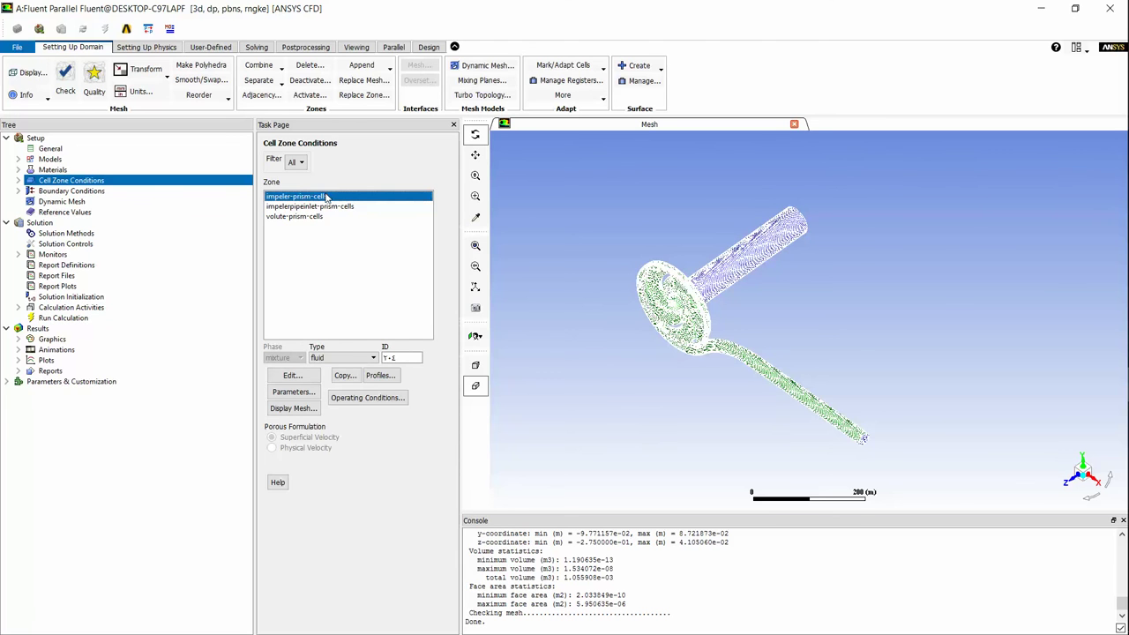
double_click(326, 196)
left_click(429, 300)
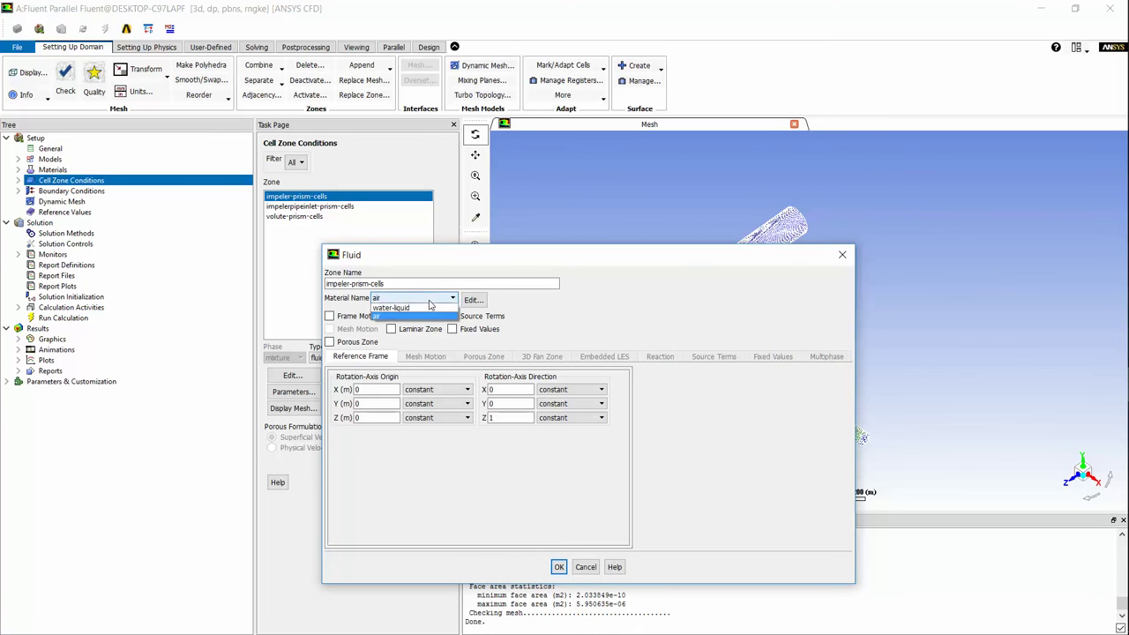
left_click(428, 307)
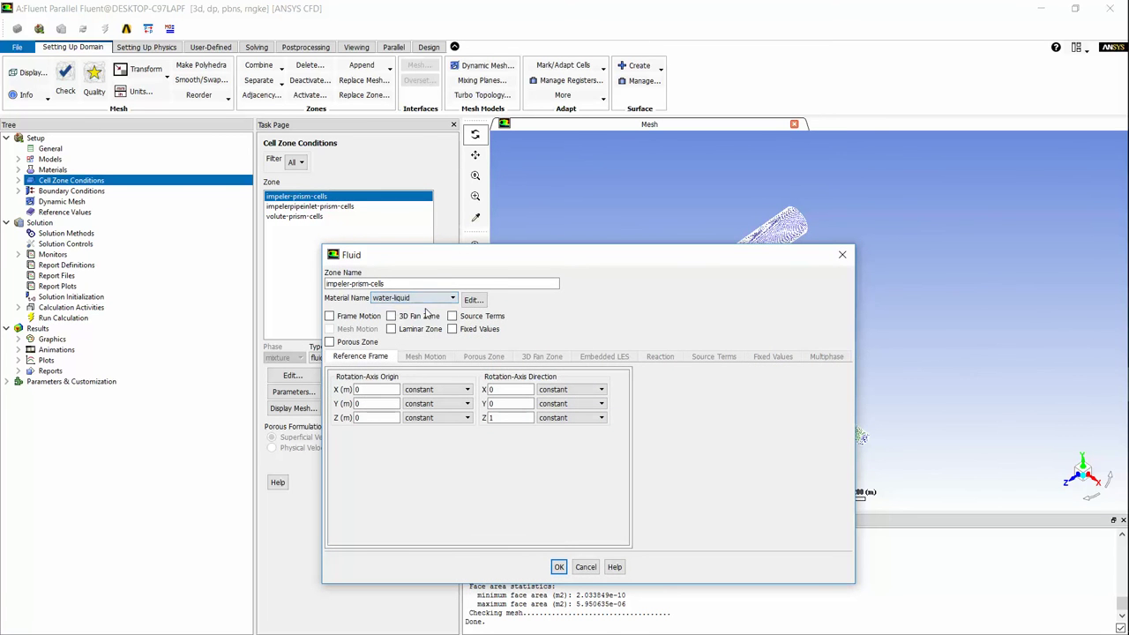
left_click(329, 316)
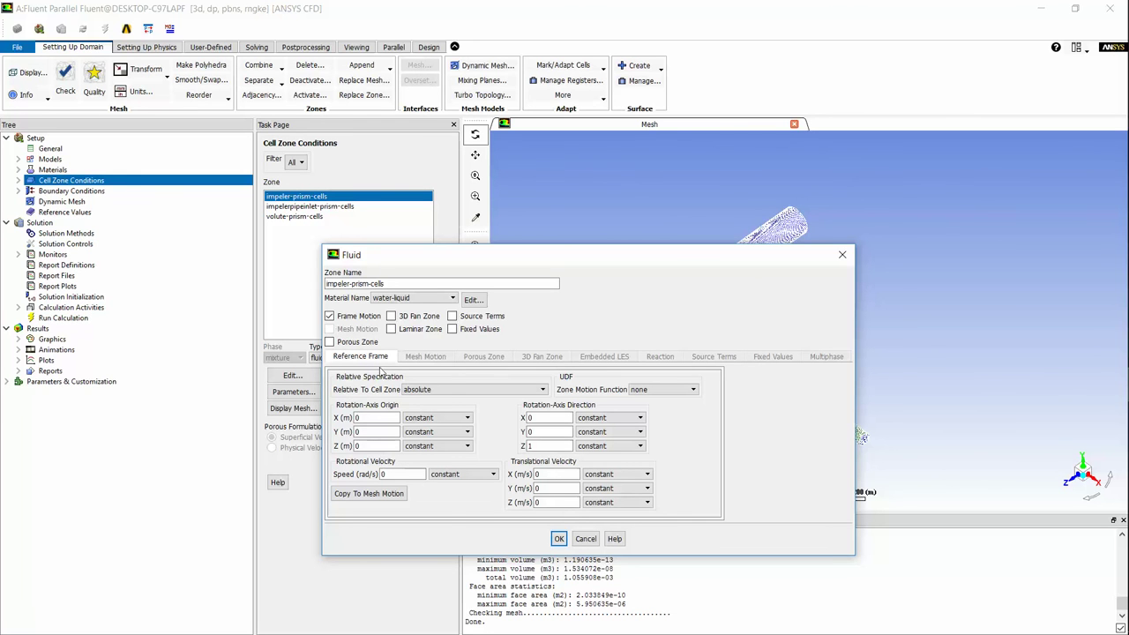
- Set the angular-velocity unit to rpm in the unit settings, leaving the new-unit definition cancelled
left_click(206, 95)
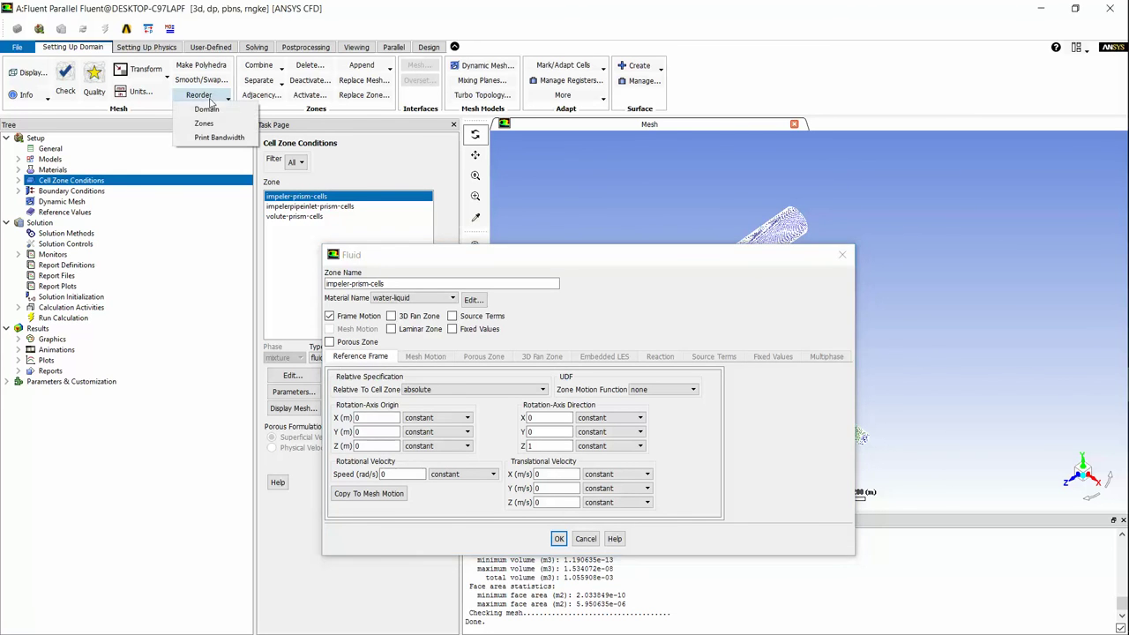
left_click(140, 92)
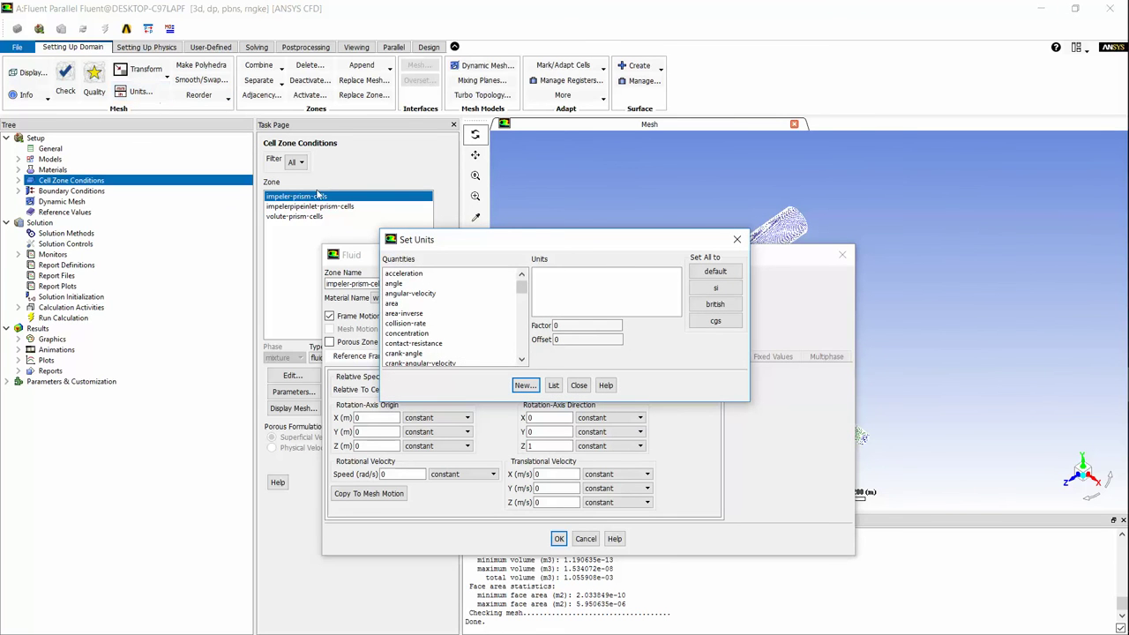
left_click(426, 294)
left_click(556, 294)
left_click(524, 385)
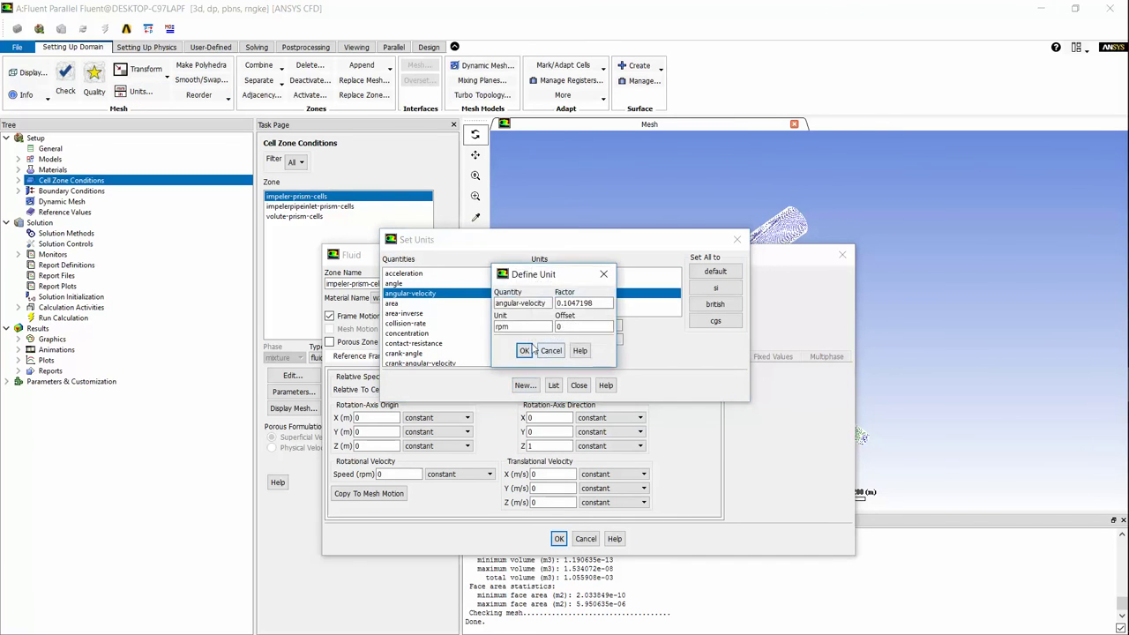
left_click(552, 372)
left_click(579, 386)
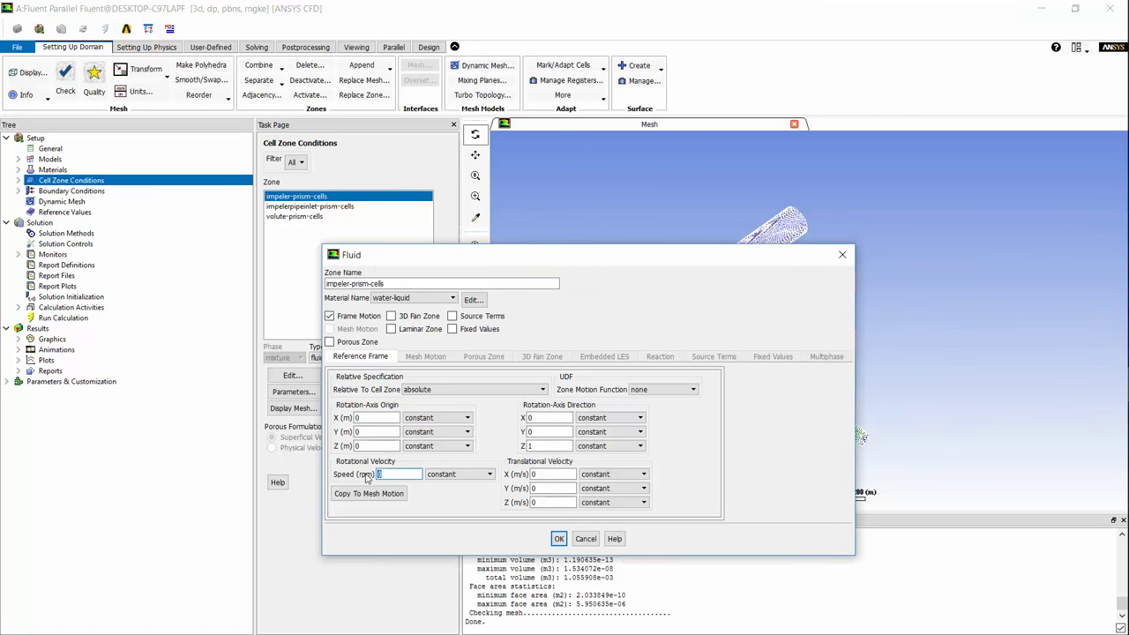
- Set the rotational velocity of the impeler-prism-cells zone to 2940 rpm and apply the zone settings
type("2940")
left_click_drag(616, 259, 286, 176)
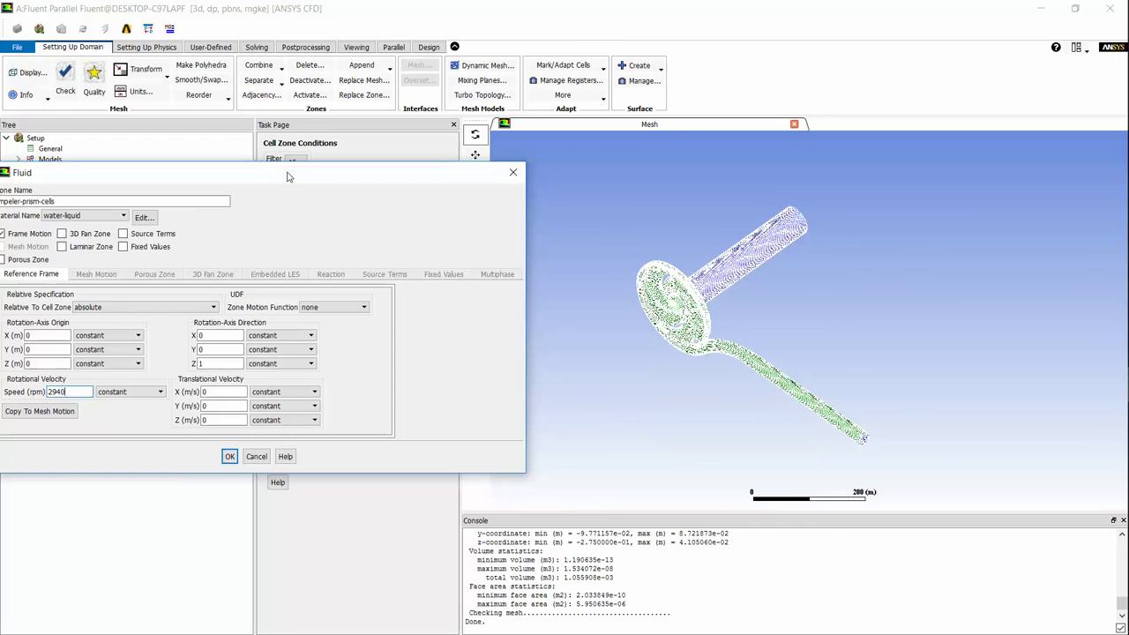
left_click_drag(287, 176, 432, 179)
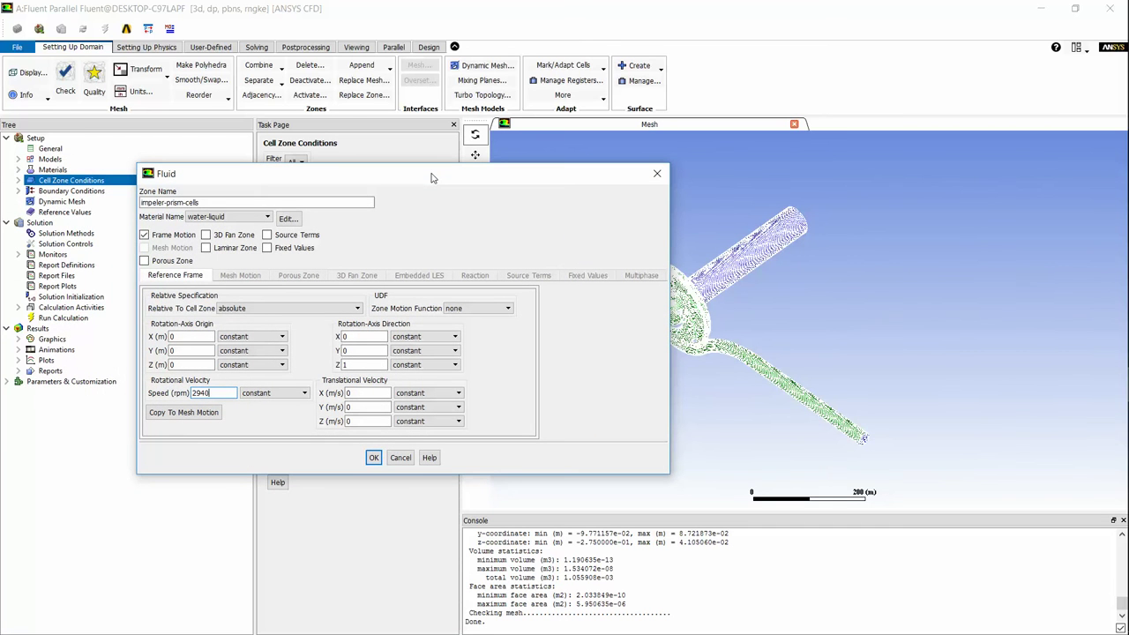
left_click(374, 457)
- Assign water-liquid as the material of the impelerpipeinlet-prism-cells zone
left_click(319, 206)
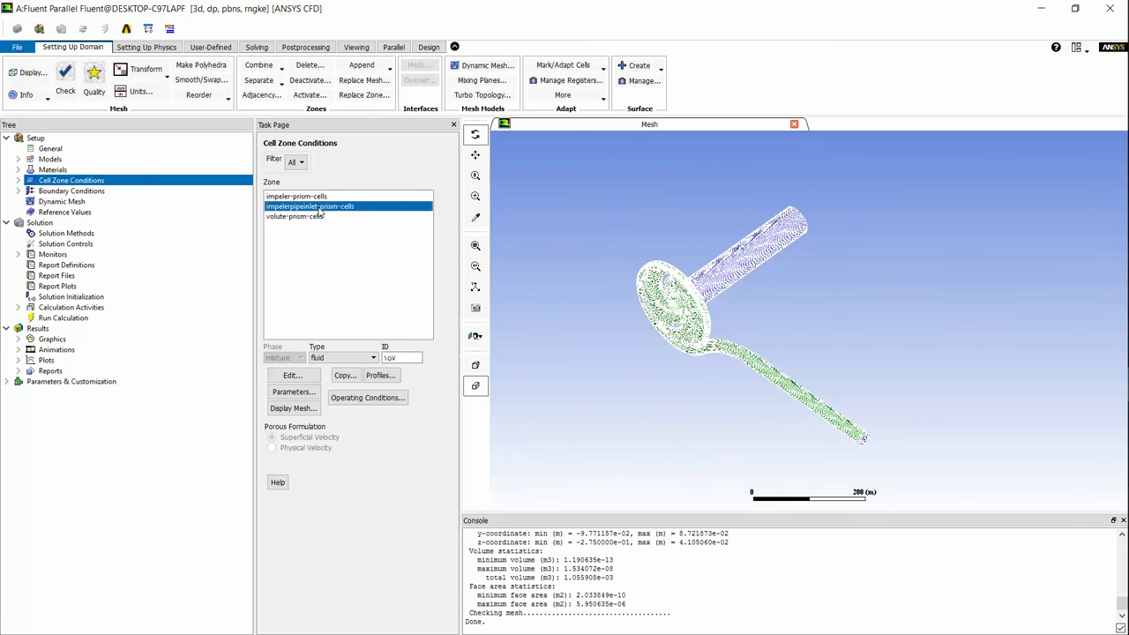
double_click(319, 206)
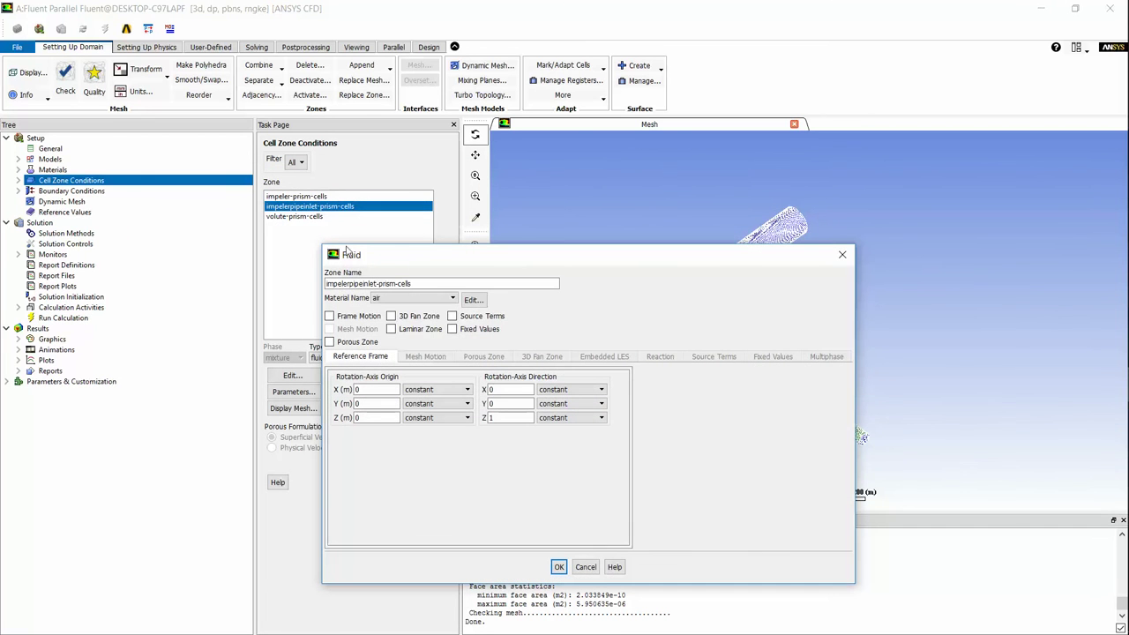
left_click(391, 299)
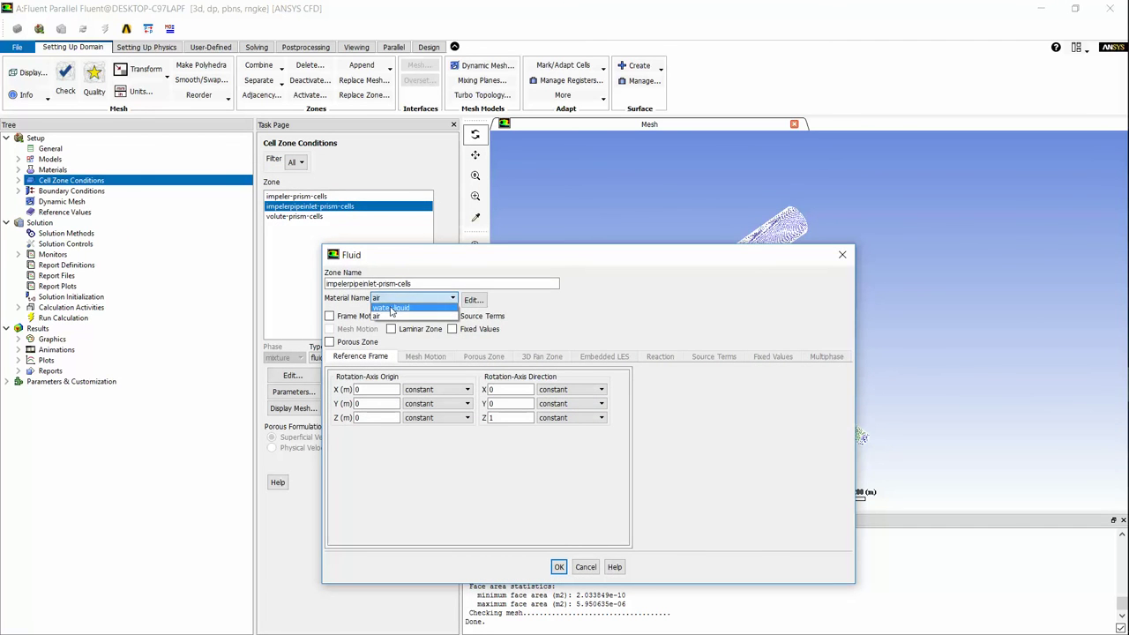
left_click(392, 308)
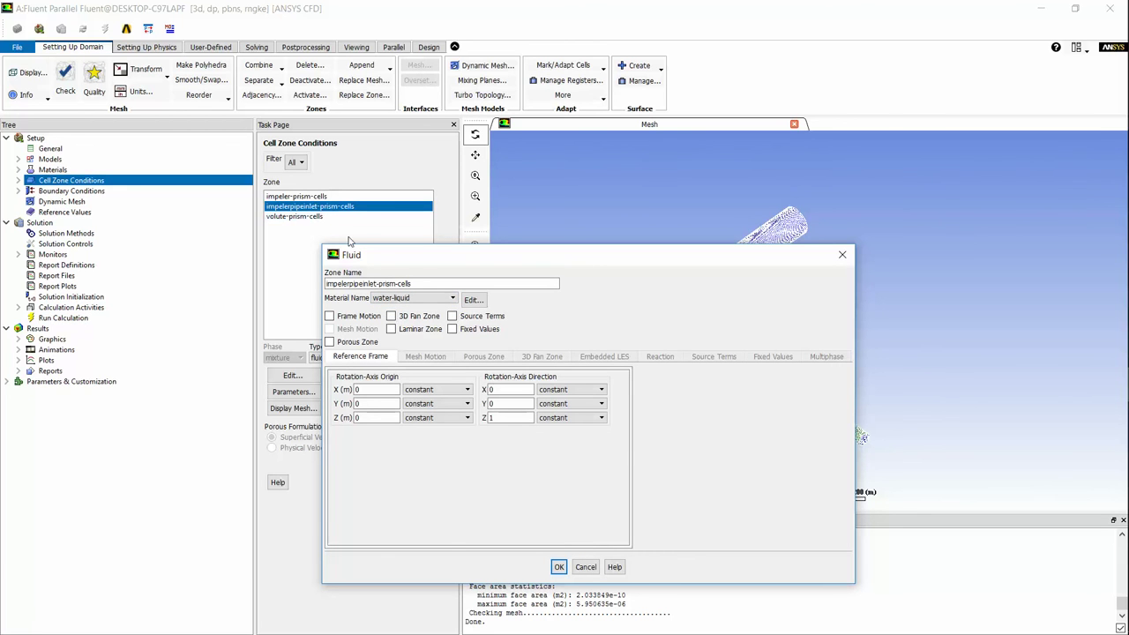
left_click(559, 567)
- Assign water-liquid as the material of the volute-prism-cells zone
left_click(340, 217)
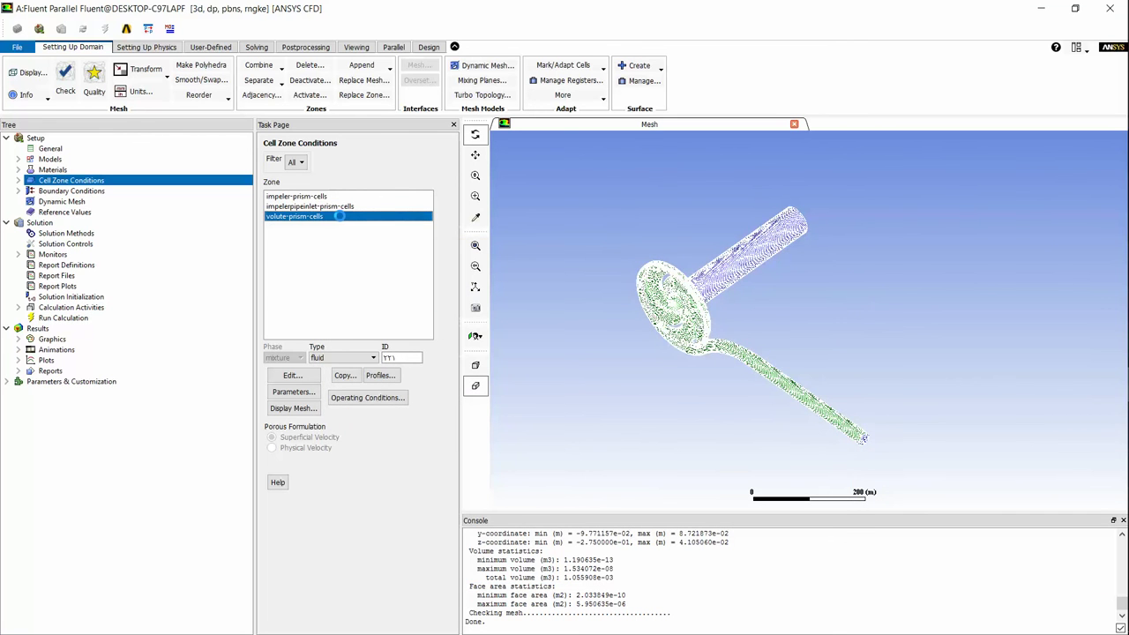
left_click(402, 300)
left_click(397, 315)
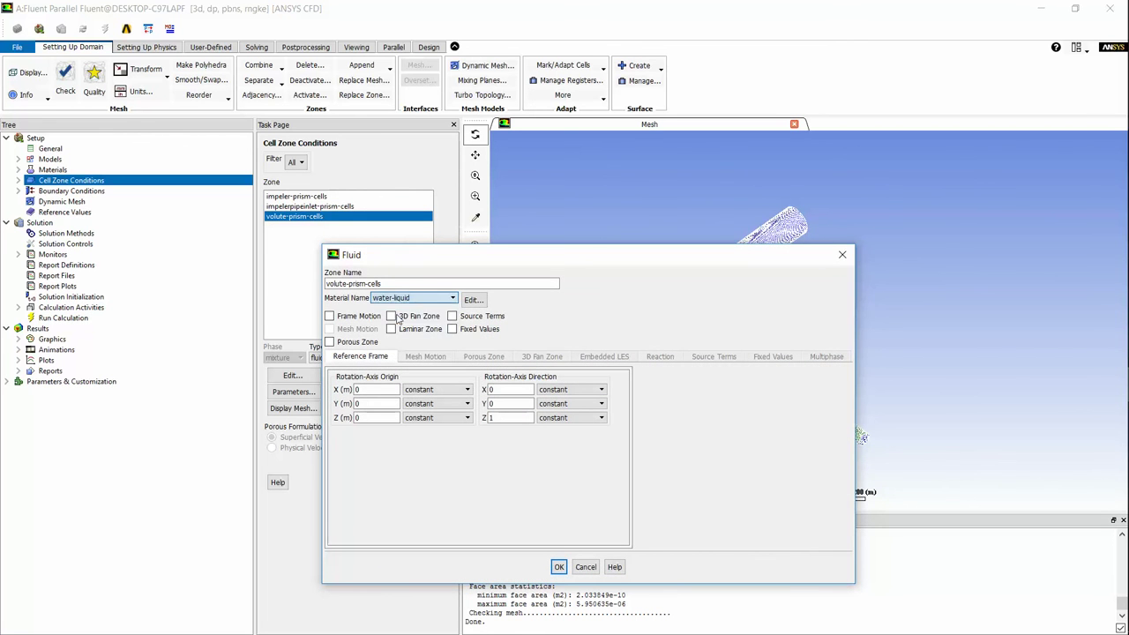
left_click(558, 568)
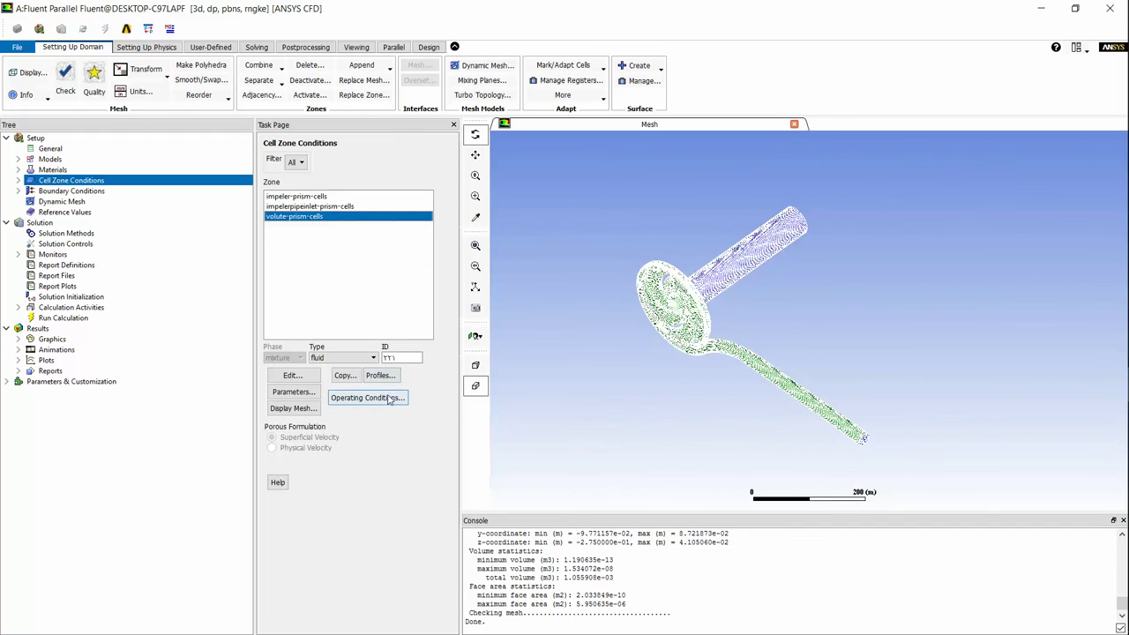
- Set the operating pressure to 0 pascal in the operating conditions
left_click(396, 399)
type("0")
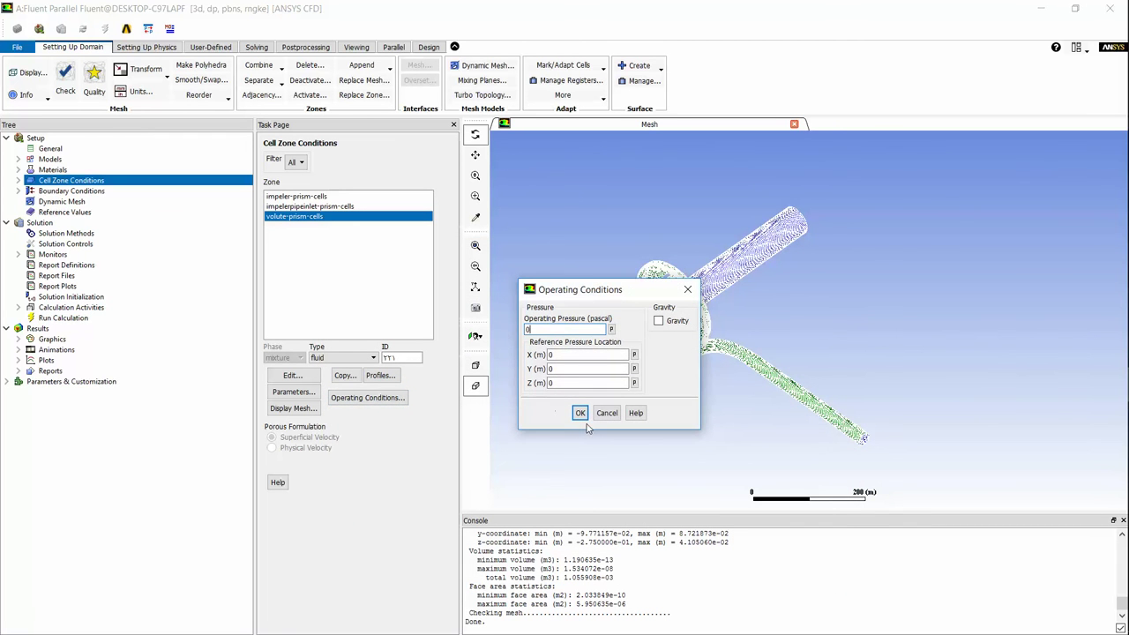
left_click(580, 412)
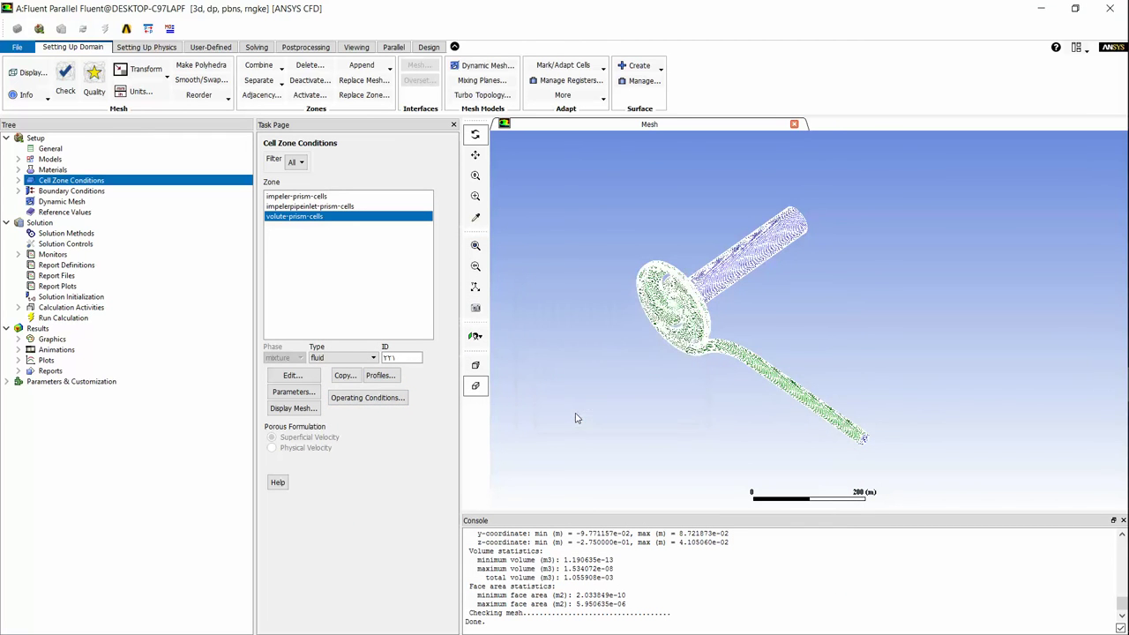
- Define the backshroud boundary as a moving wall with rotational motion relative to the adjacent cell zone
left_click(97, 191)
left_click(295, 198)
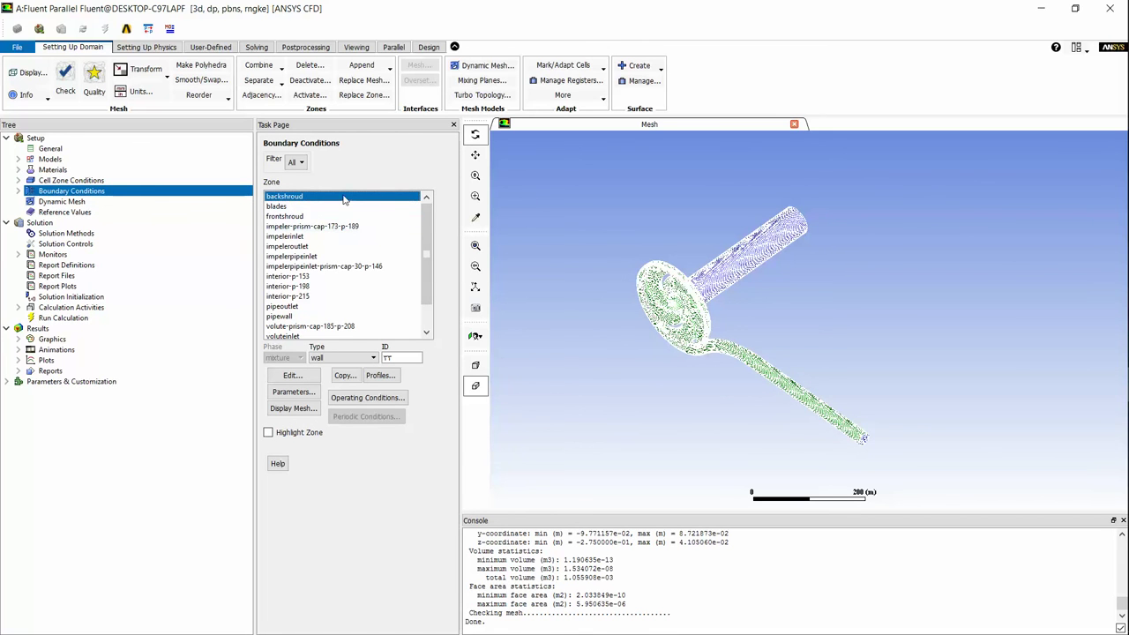
double_click(342, 195)
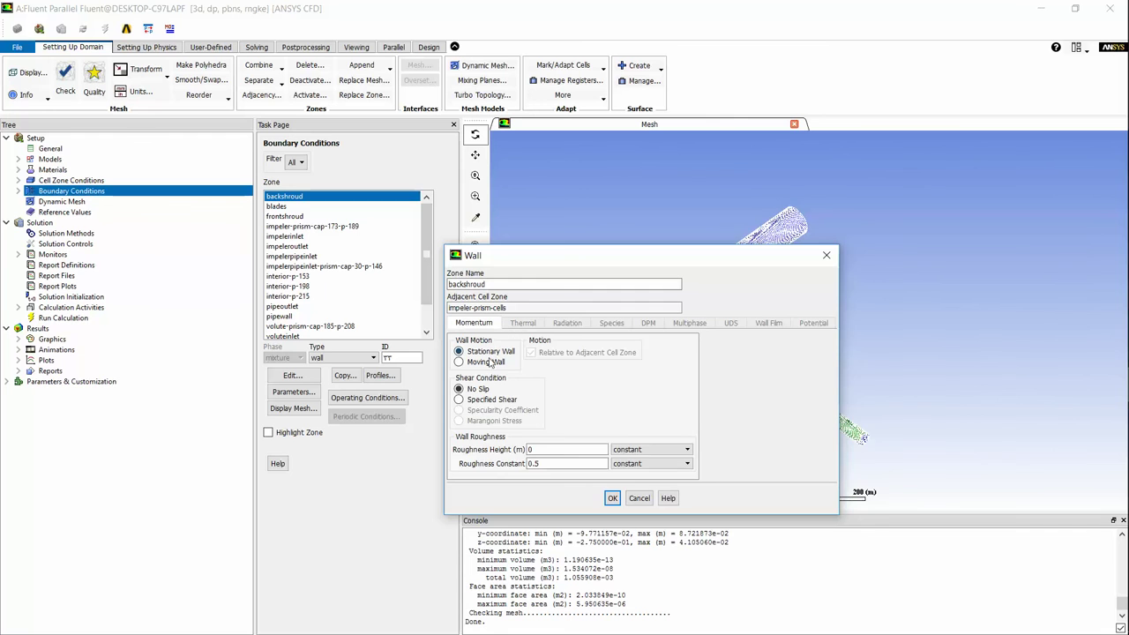
left_click(489, 363)
left_click(554, 394)
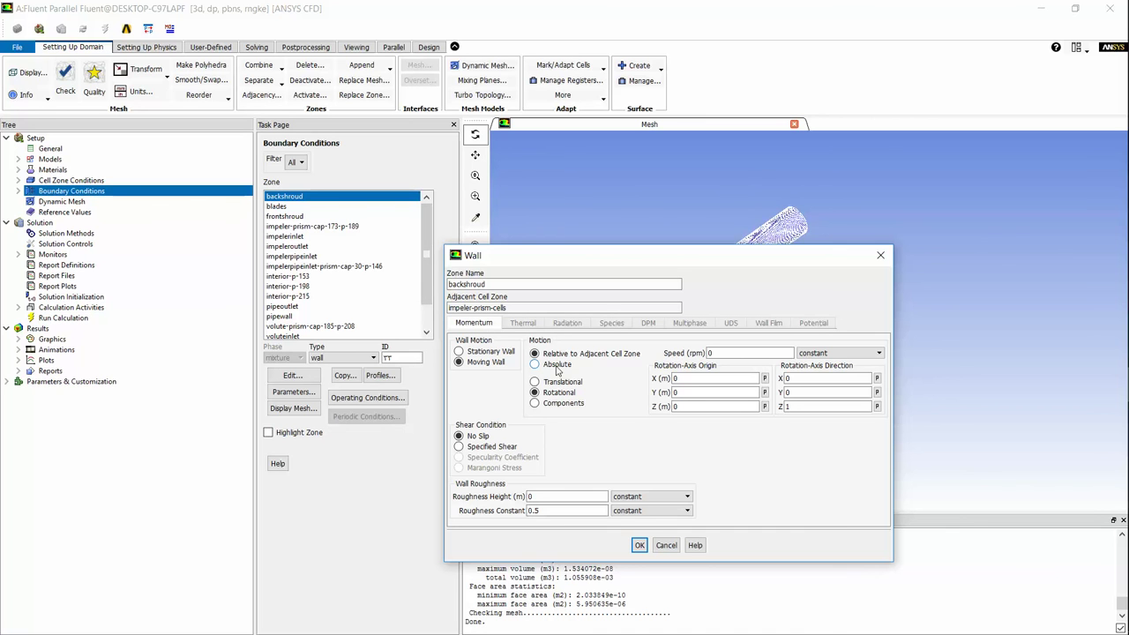
left_click(641, 545)
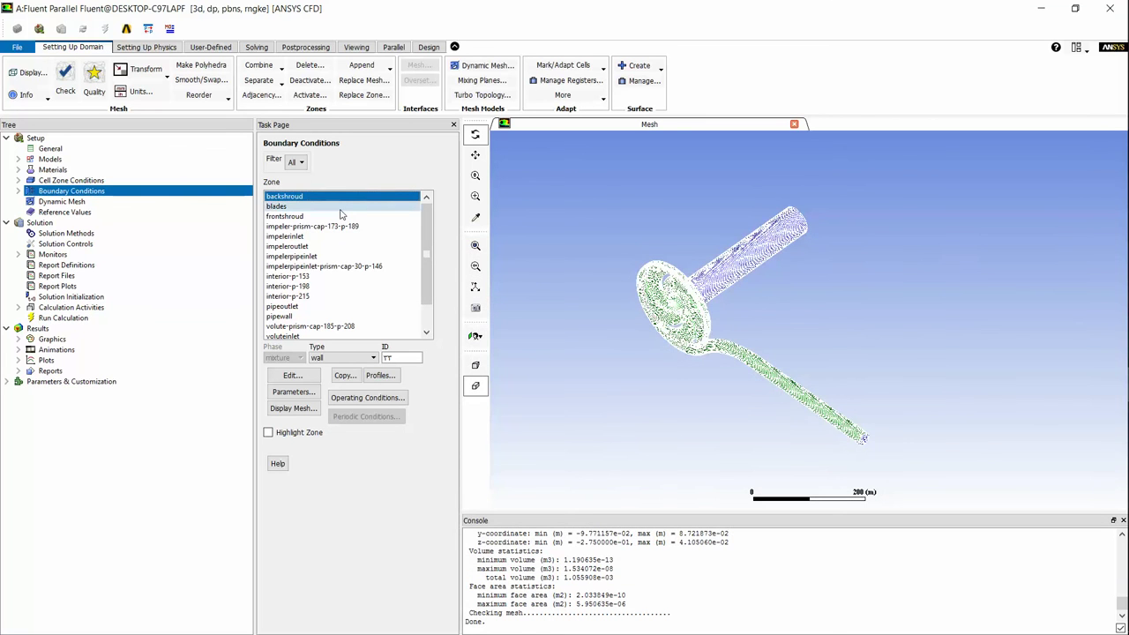
- Define the blades boundary as a moving wall with rotational motion relative to the adjacent cell zone
left_click(341, 208)
double_click(341, 208)
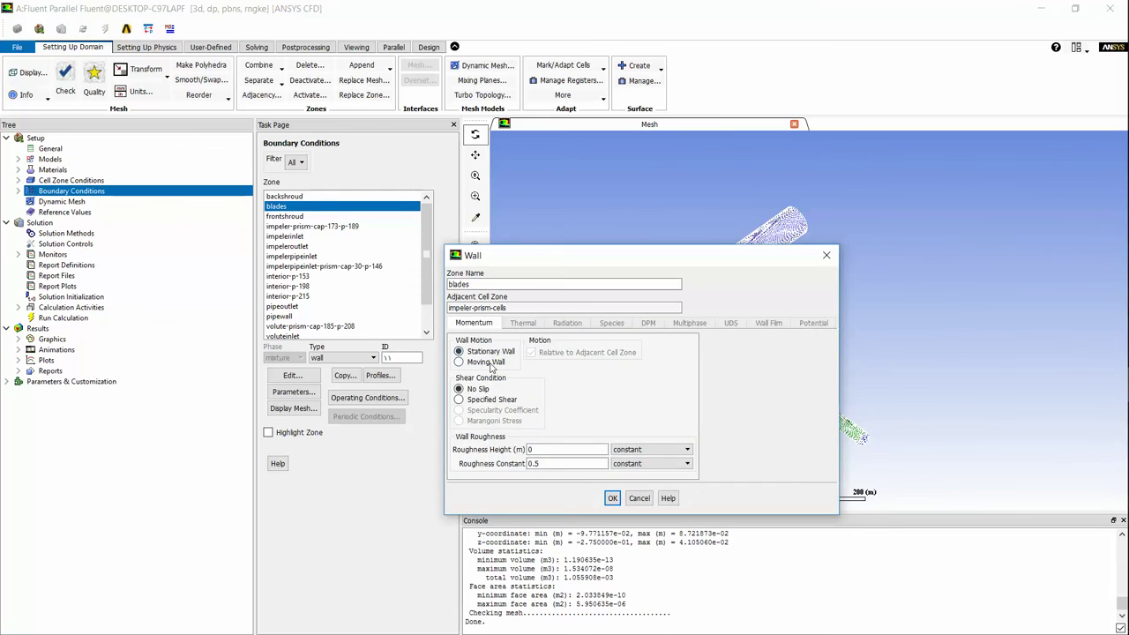
left_click(555, 393)
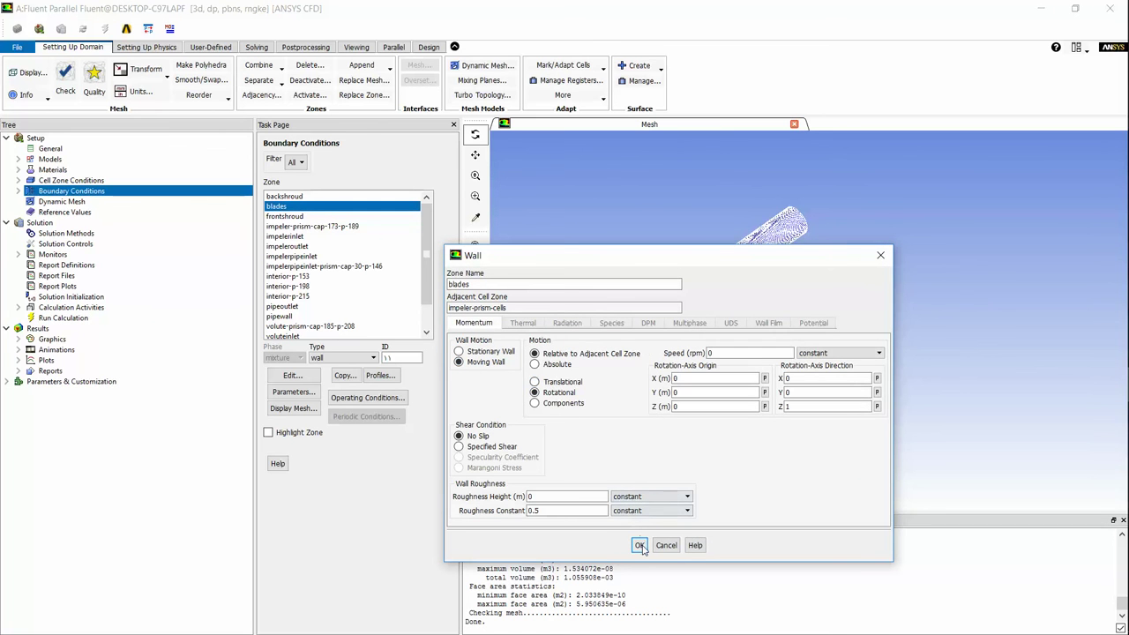
left_click(632, 545)
- Define the frontshroud boundary as a moving wall with rotational motion relative to the adjacent cell zone
double_click(347, 216)
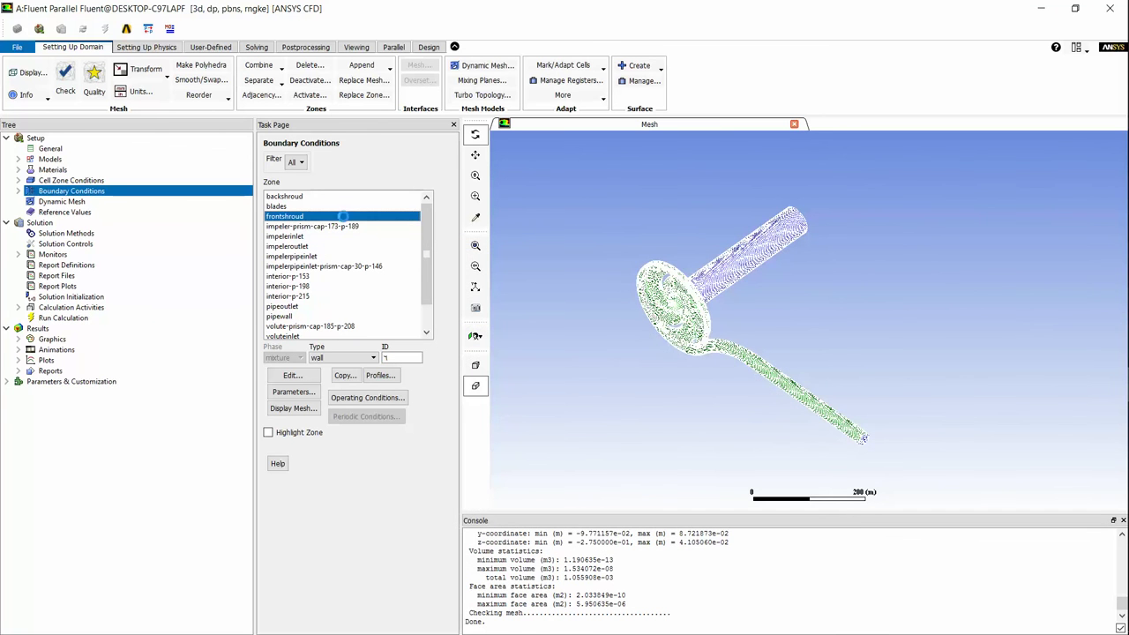
left_click(494, 362)
left_click(535, 392)
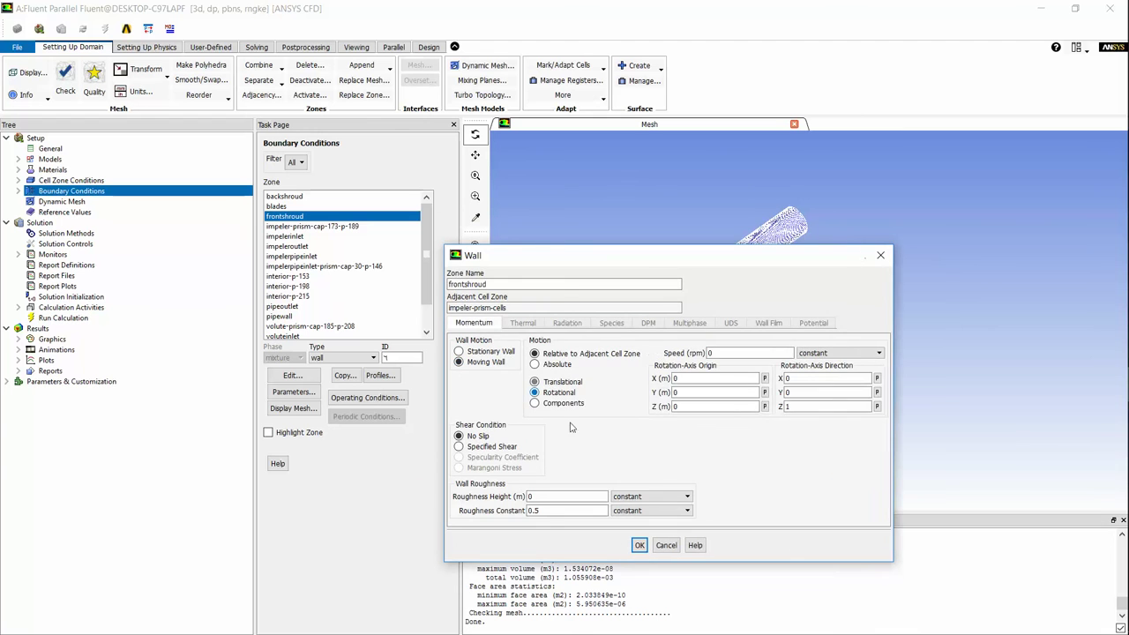
left_click(639, 545)
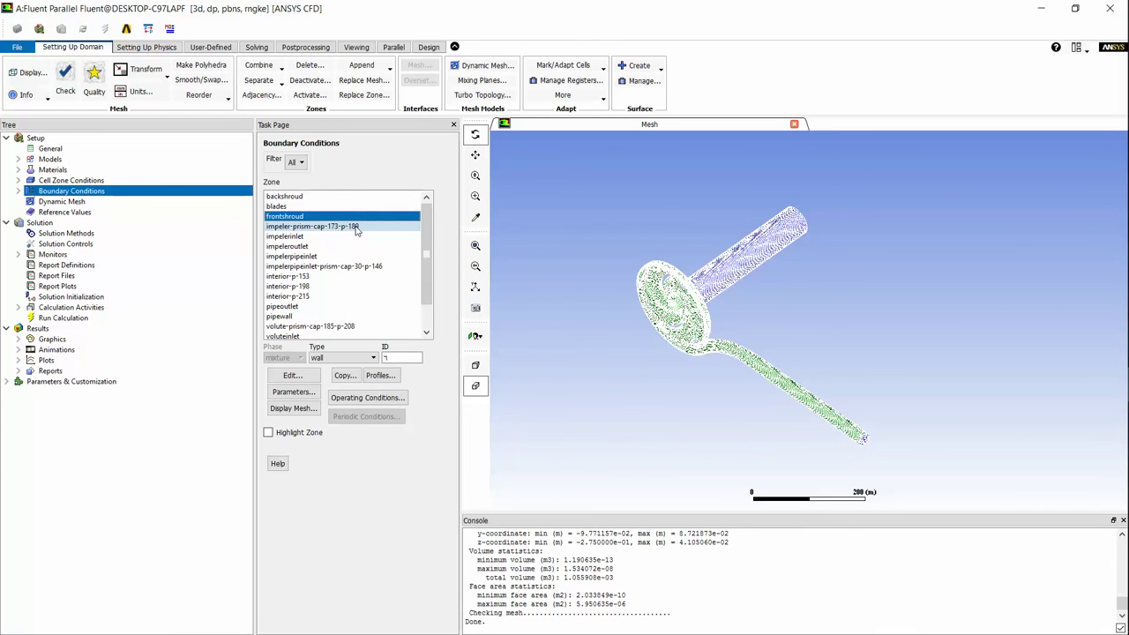
- Review the frame motion and rotational speed settings of the impeler-prism-cells zone
left_click(153, 180)
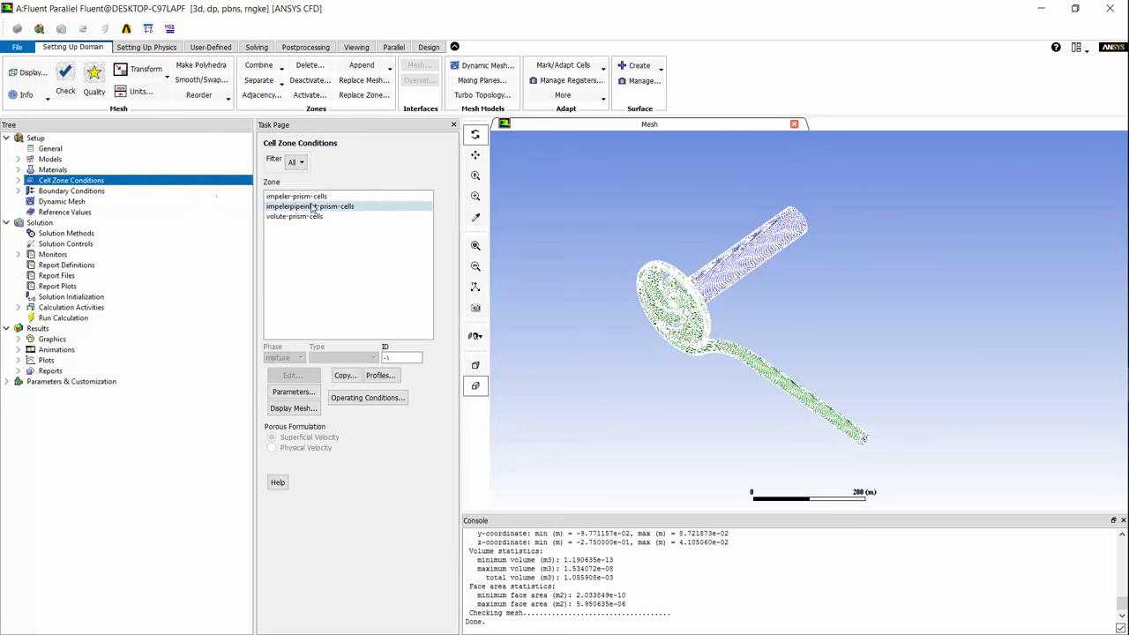
left_click(319, 200)
double_click(319, 200)
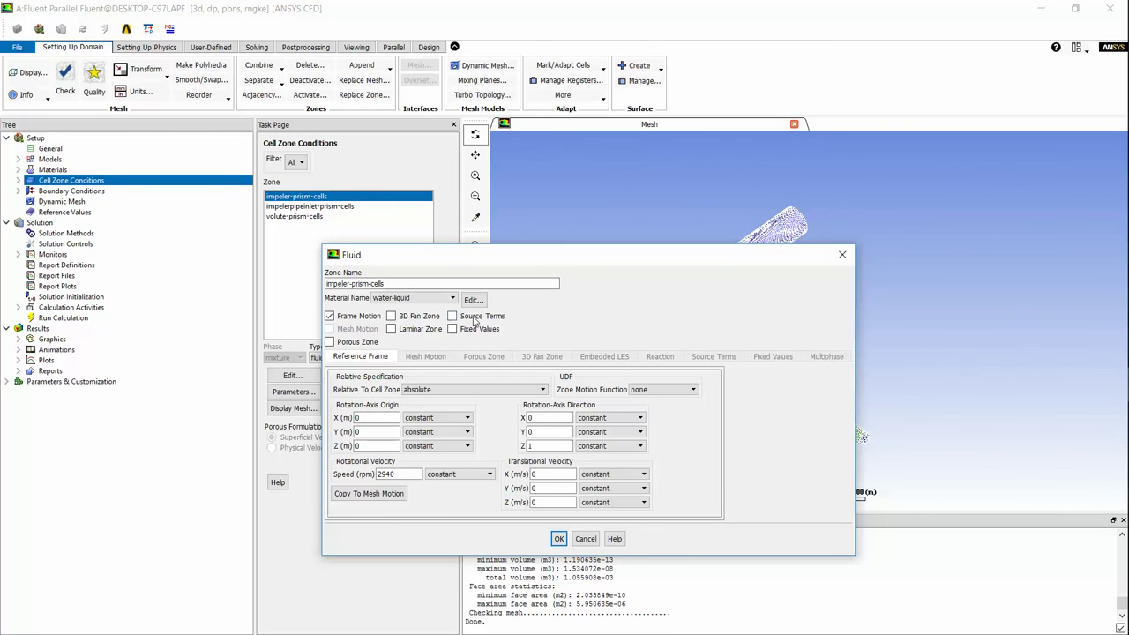
left_click(397, 475)
left_click(560, 539)
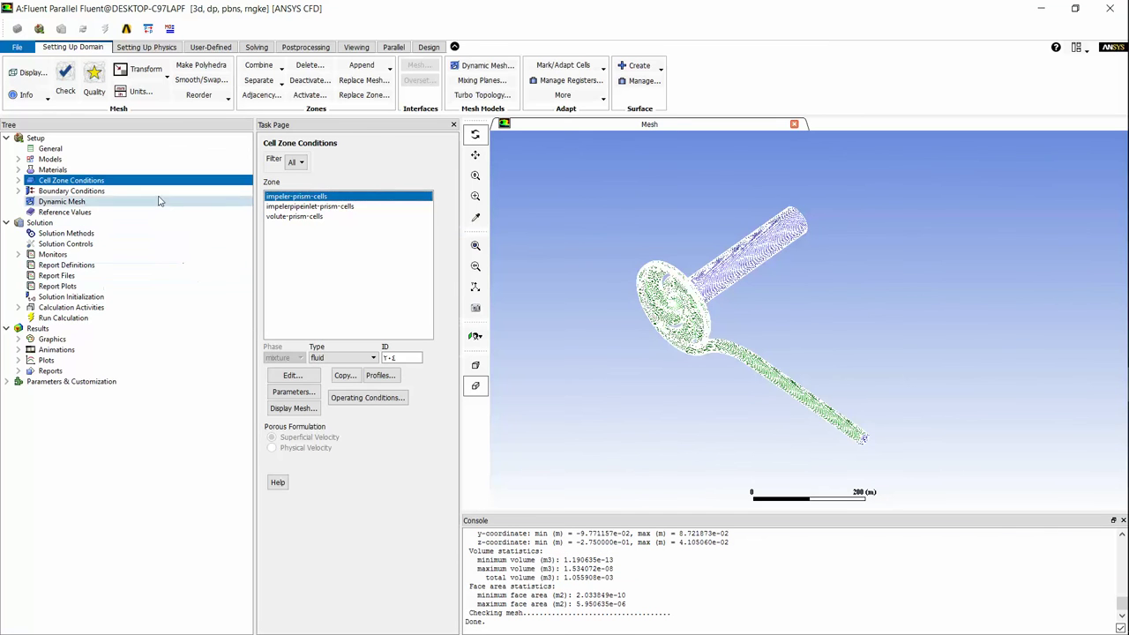
- Change the impelerinlet boundary type to interface, keeping its zone name
left_click(164, 190)
left_click(336, 227)
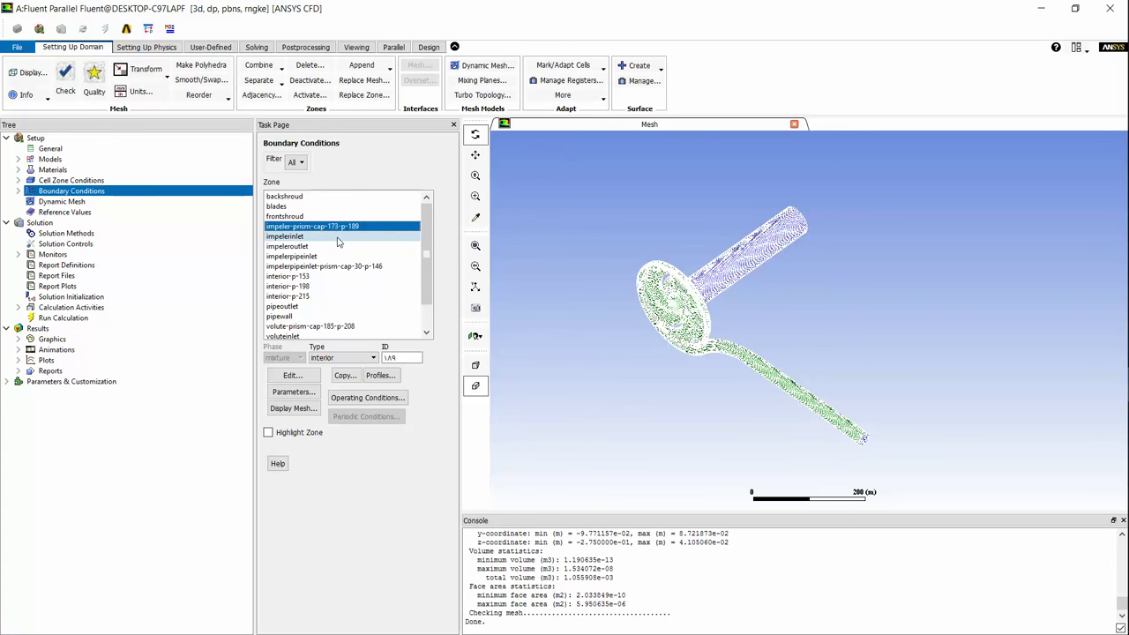
left_click(338, 238)
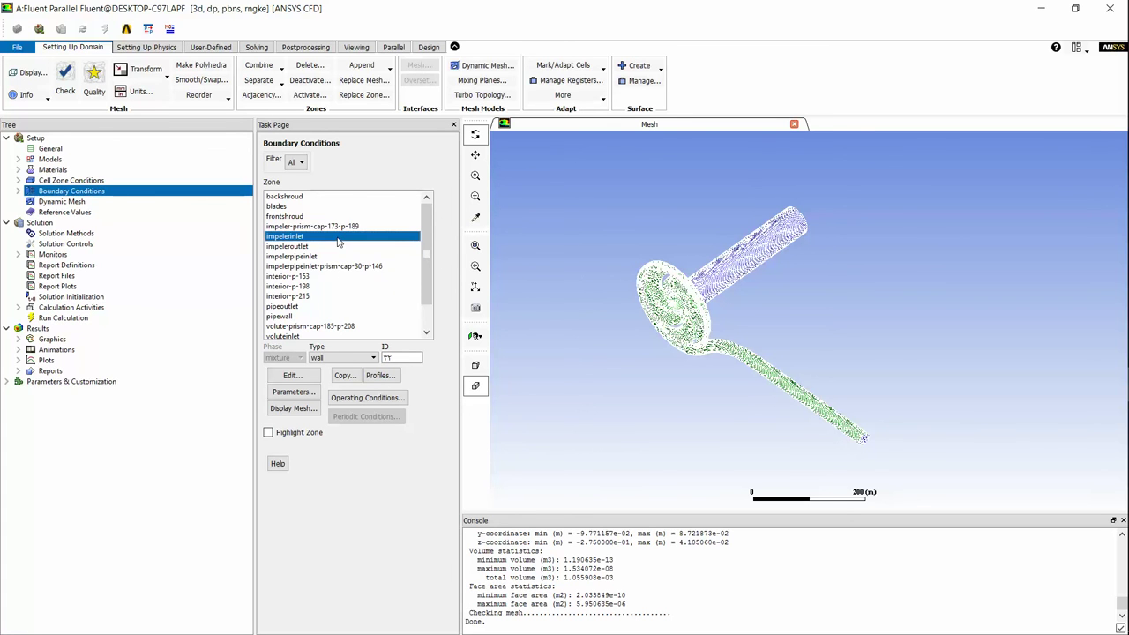
left_click(346, 358)
scroll(353, 388, "up", 2)
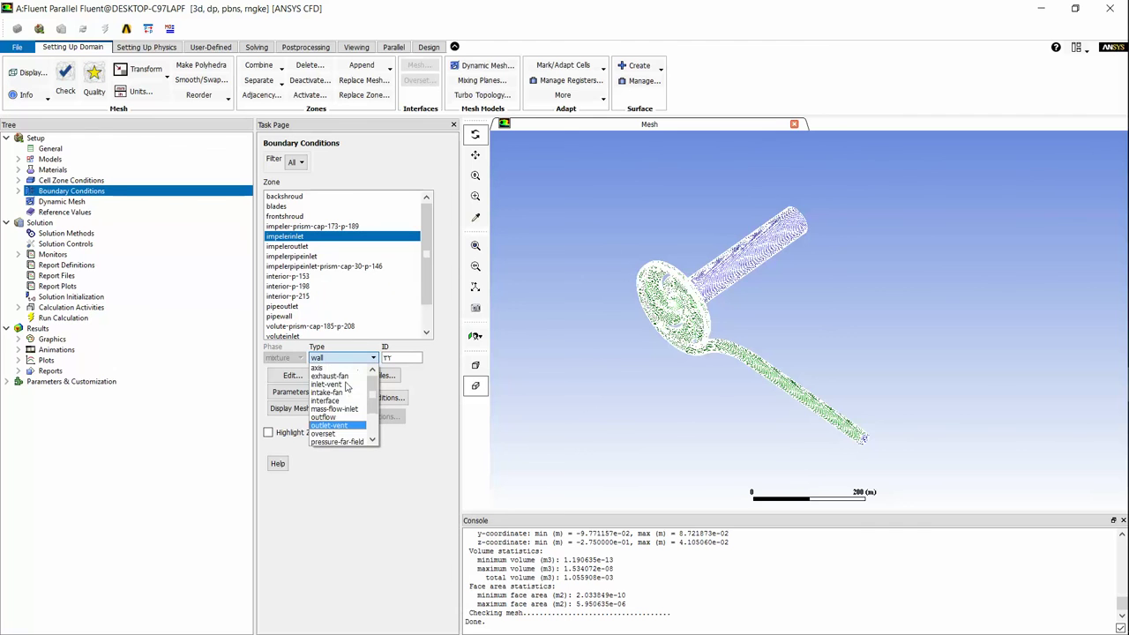
left_click(342, 401)
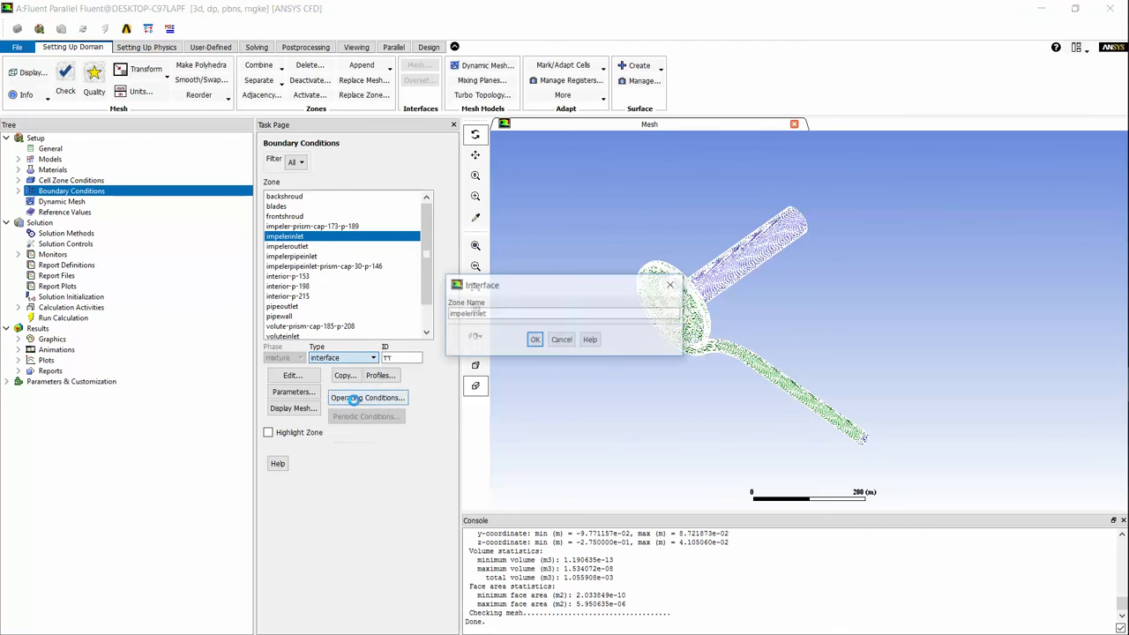
left_click(536, 339)
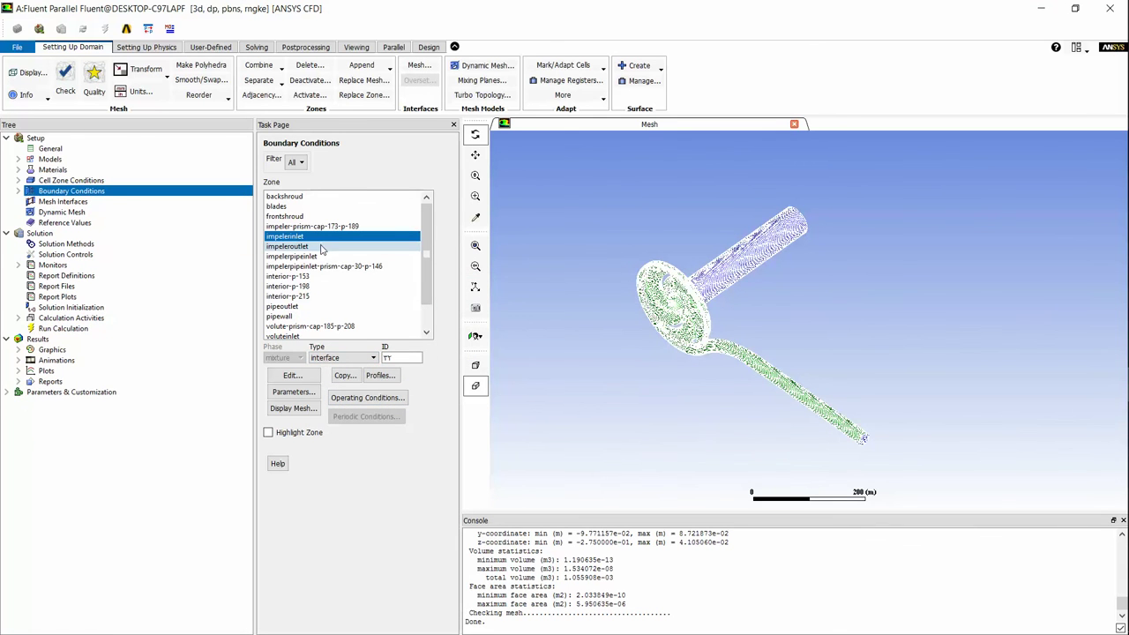
- Change the impeleroutlet boundary type to interface, keeping its zone name
left_click(322, 248)
left_click(342, 358)
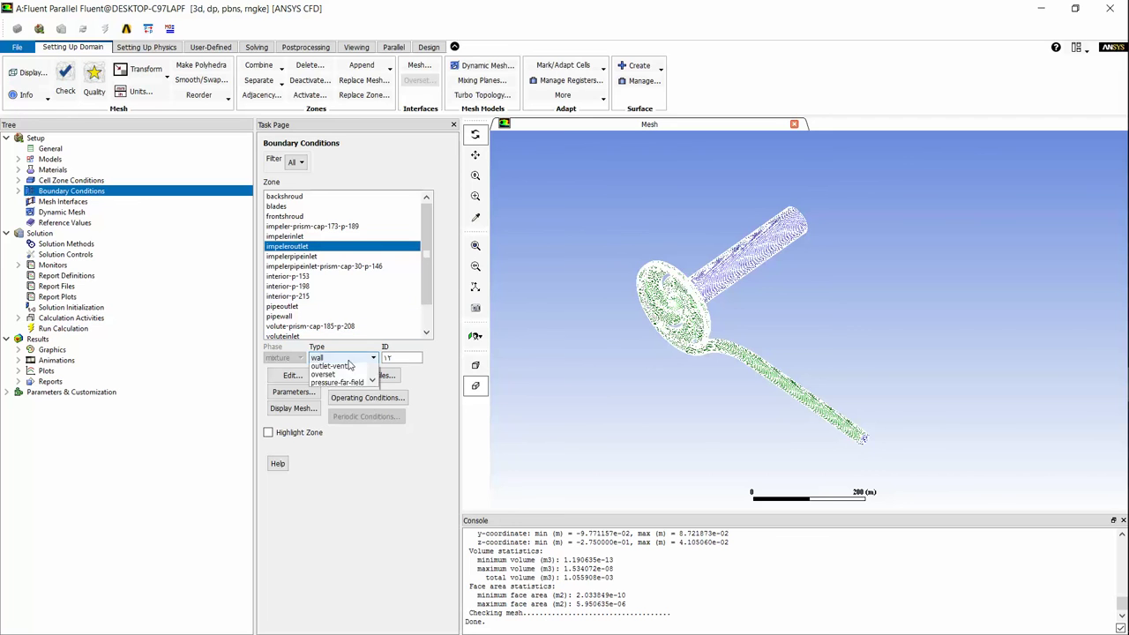
scroll(340, 399, "up", 2)
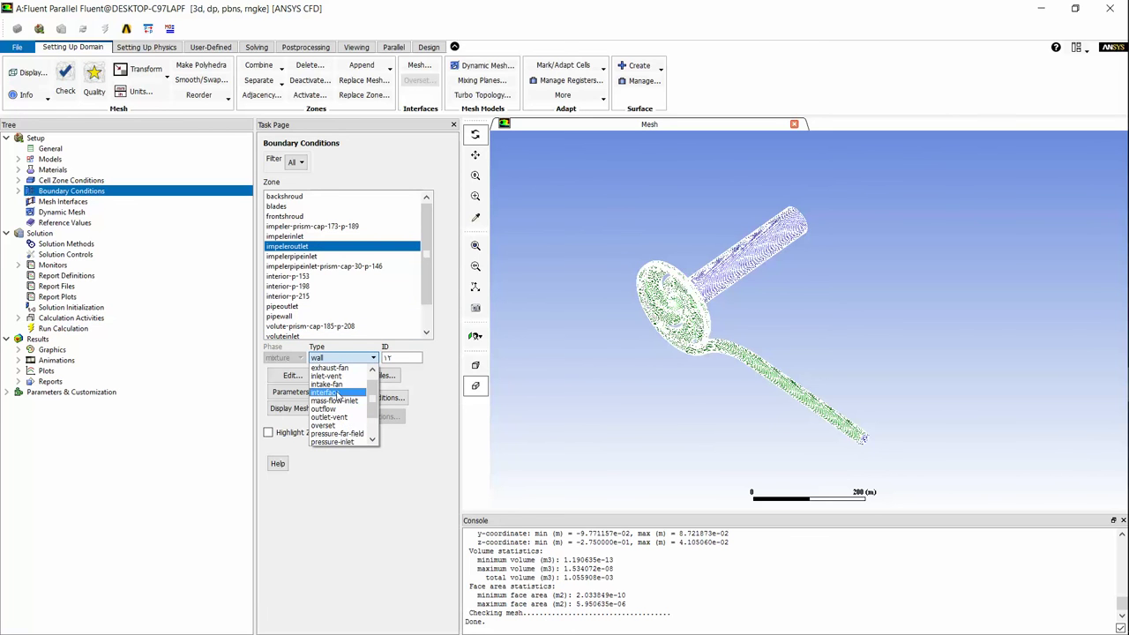
left_click(337, 395)
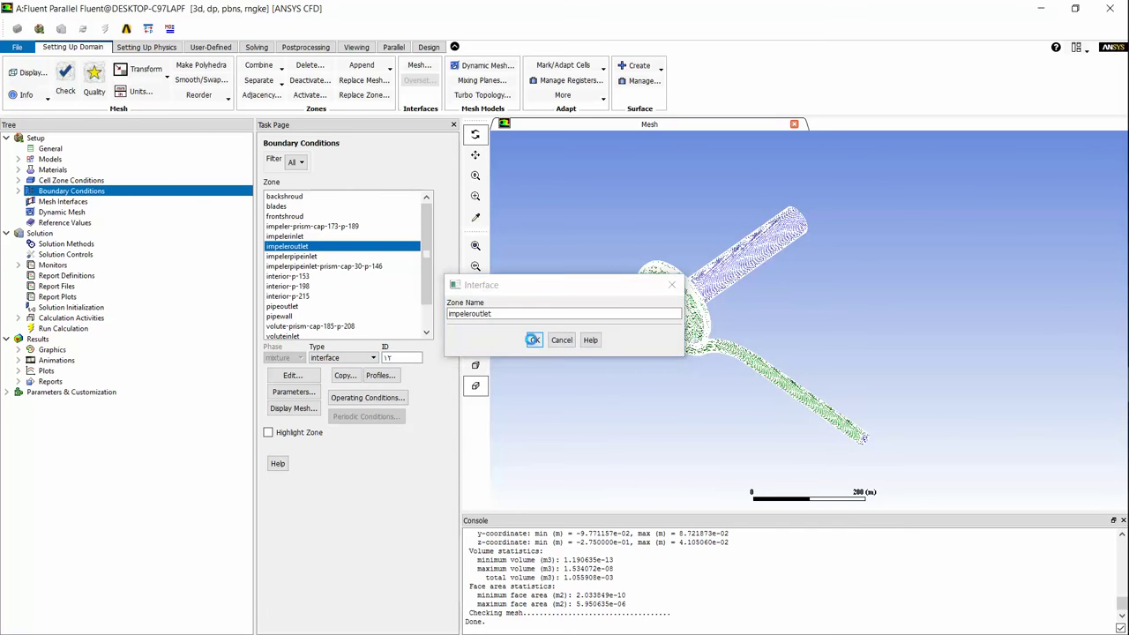
left_click(527, 344)
- Change the impelerpipeinlet boundary to a velocity-inlet with a velocity magnitude of 1.5 m/s normal to the boundary
left_click(354, 257)
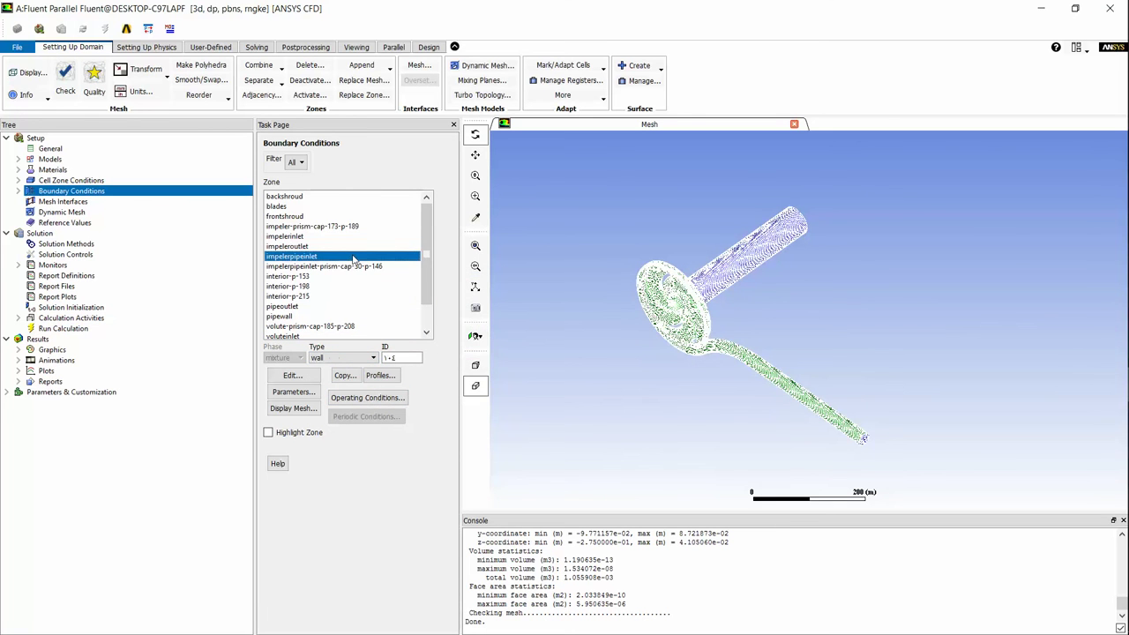
left_click(353, 357)
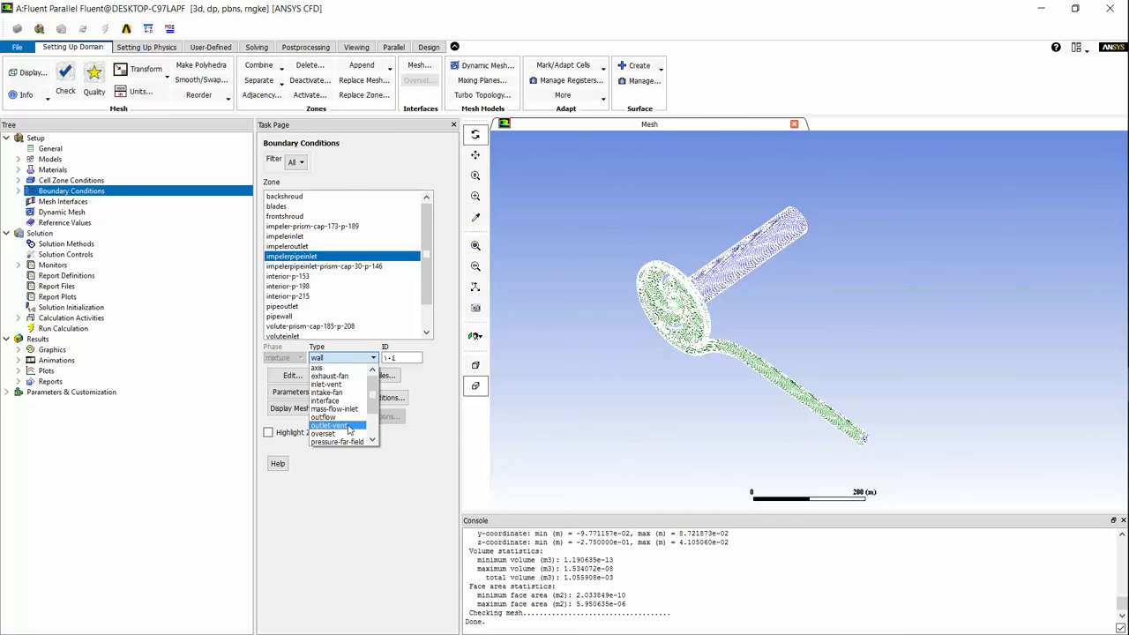
scroll(346, 427, "down", 5)
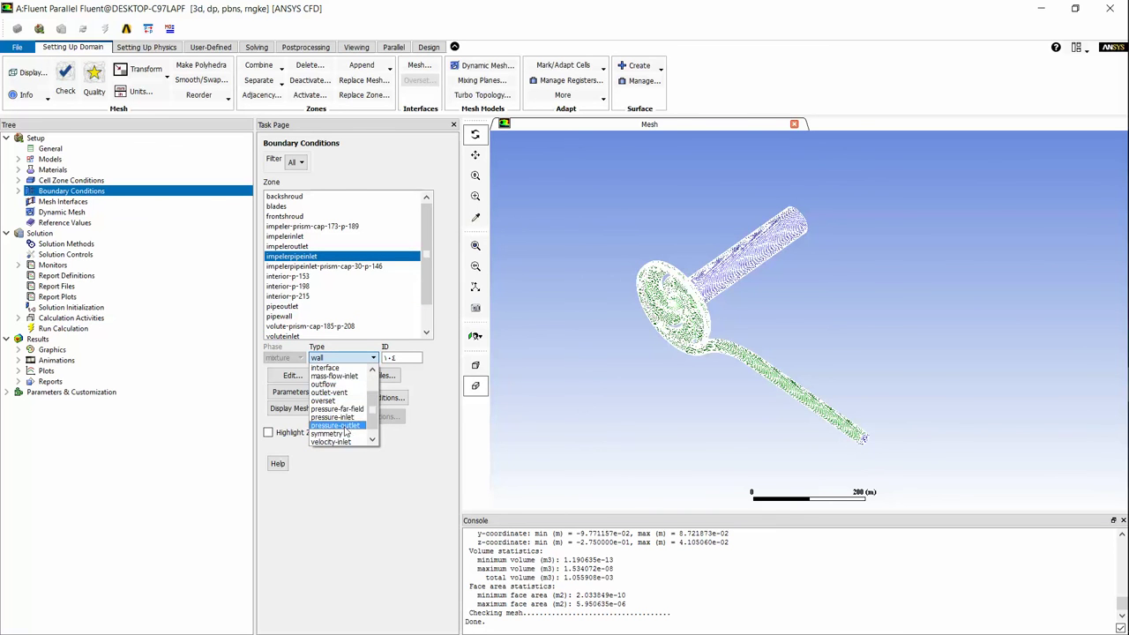
left_click(344, 438)
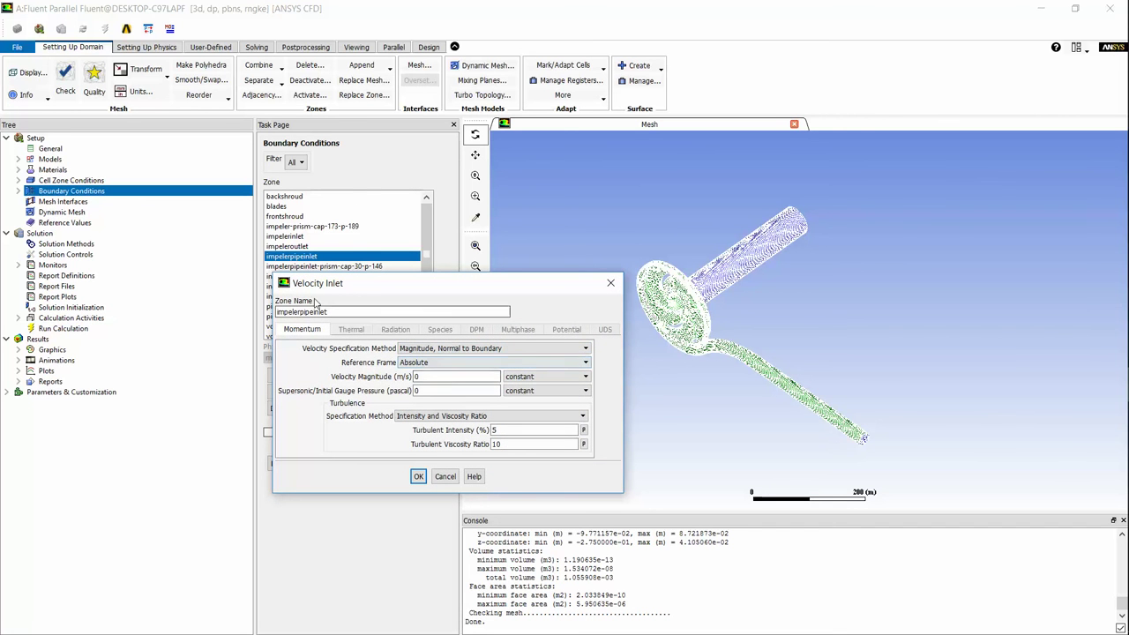
left_click_drag(439, 376, 397, 378)
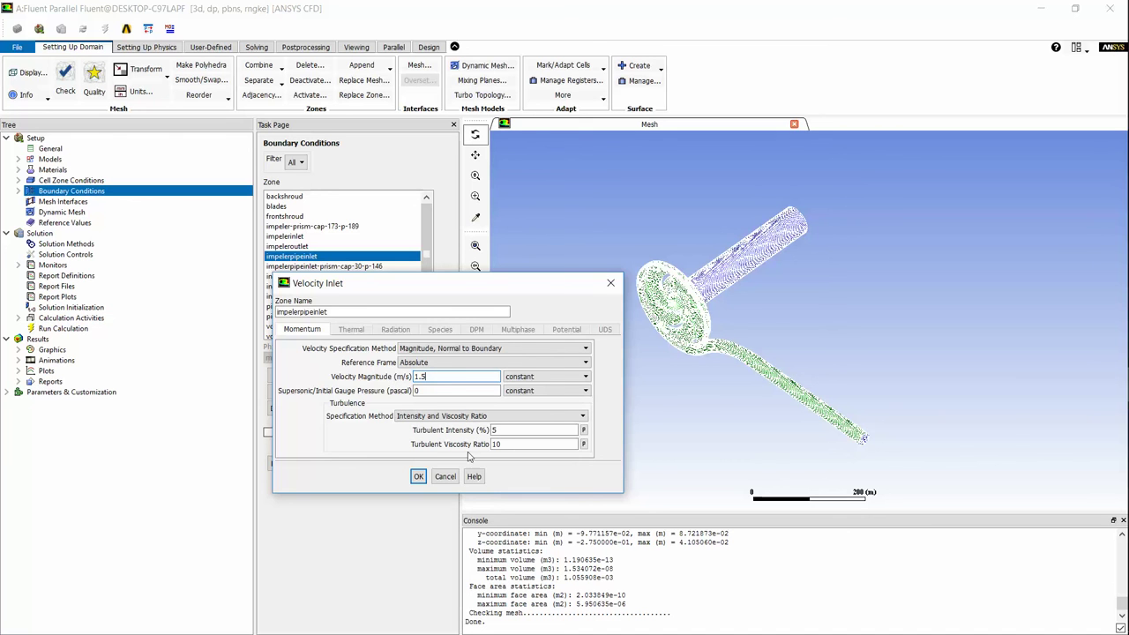
left_click(421, 476)
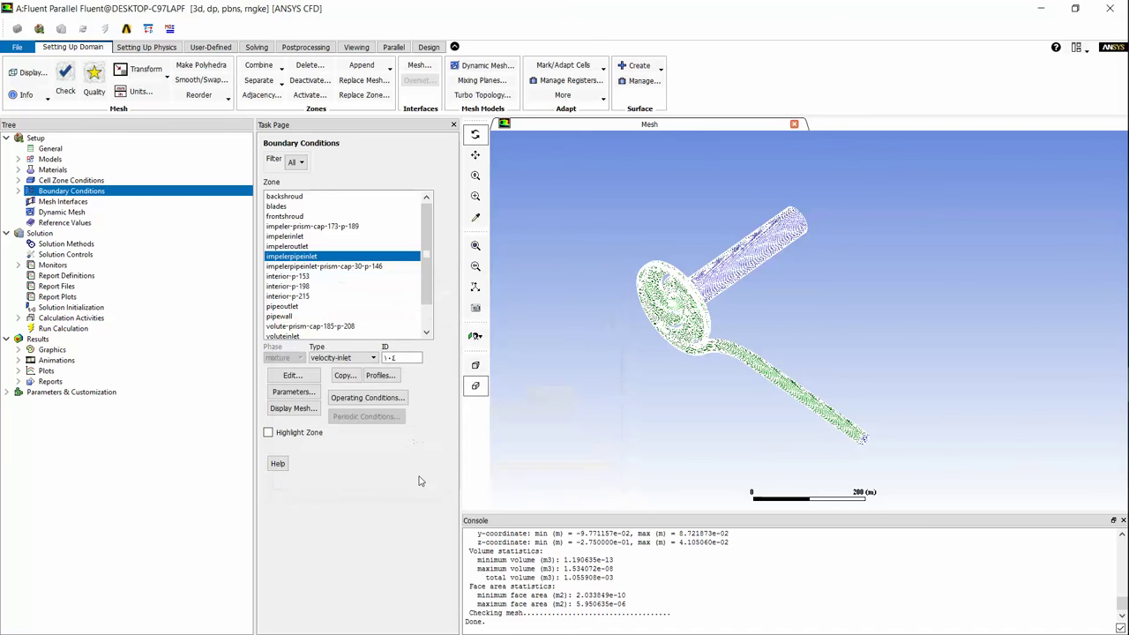
- Change the pipeoutlet boundary type to interface, keeping its zone name
left_click(303, 267)
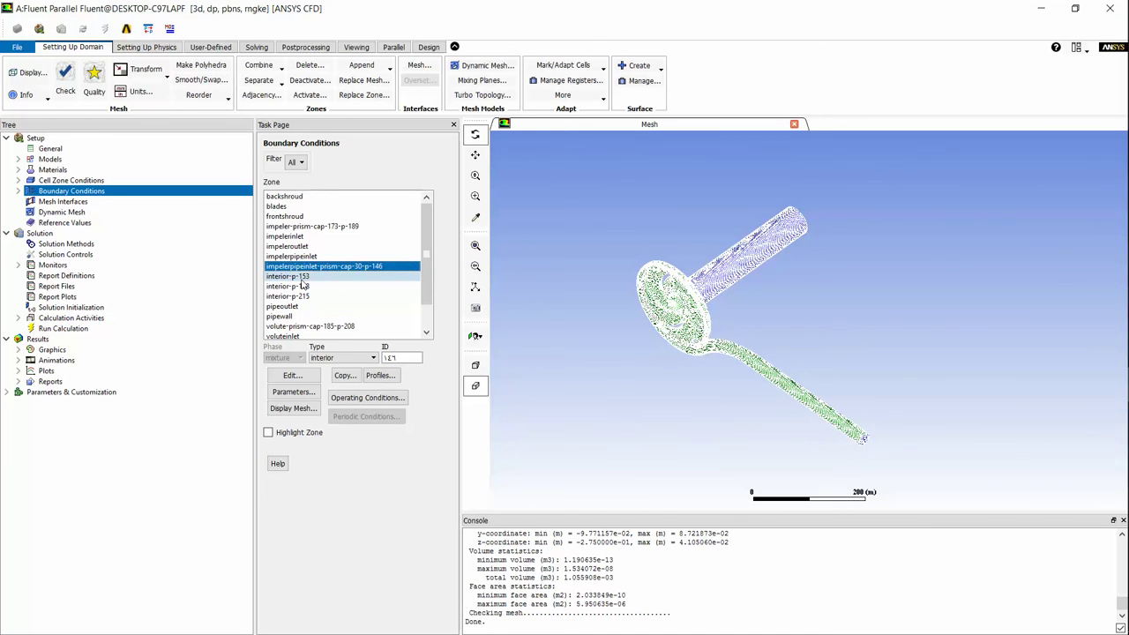
left_click(303, 281)
left_click(302, 286)
left_click(302, 296)
left_click(303, 306)
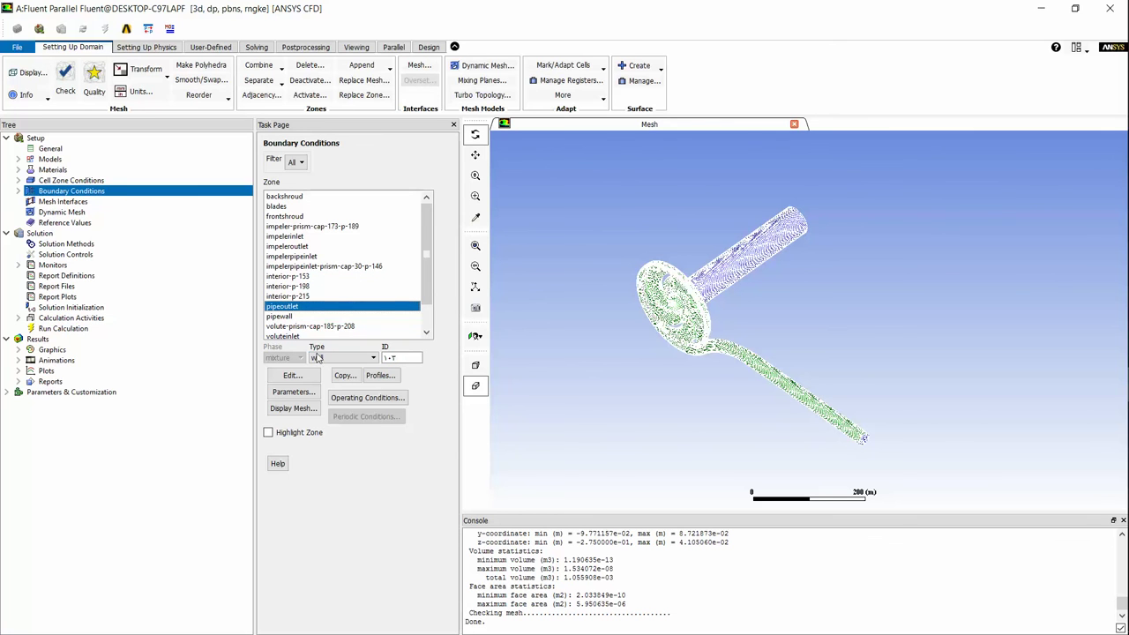
left_click(343, 358)
scroll(344, 389, "up", 2)
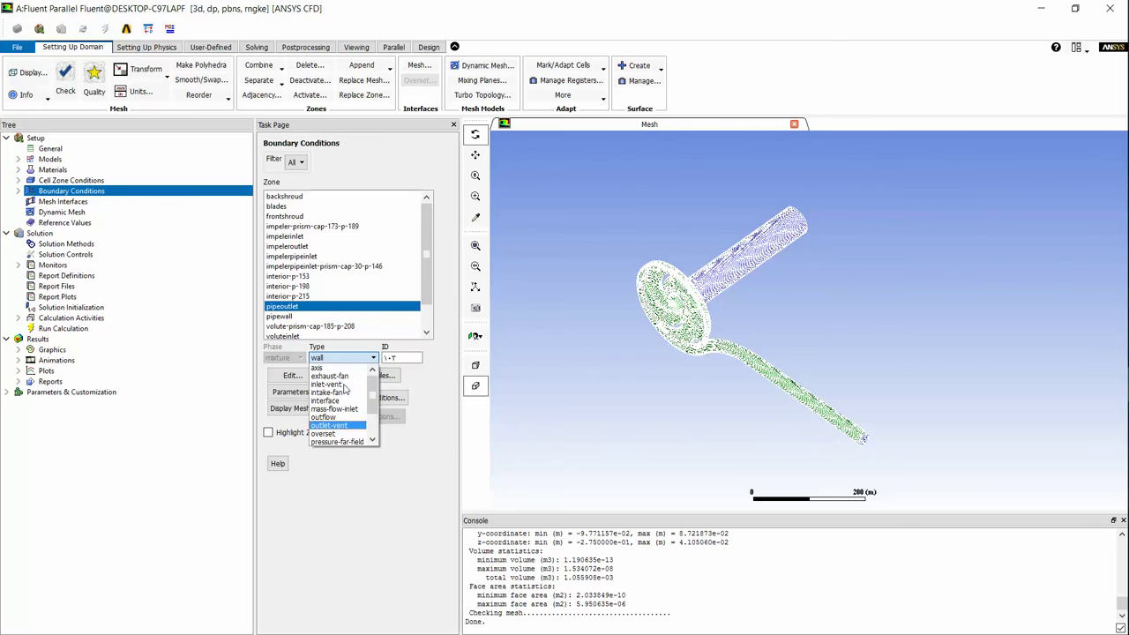
left_click(341, 402)
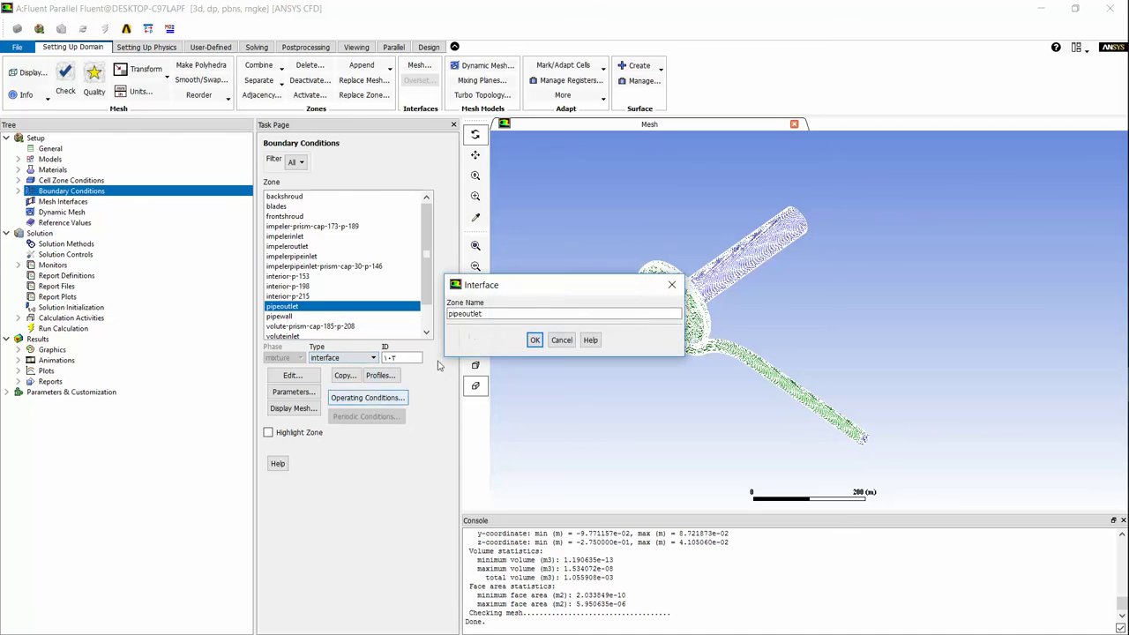
left_click(531, 344)
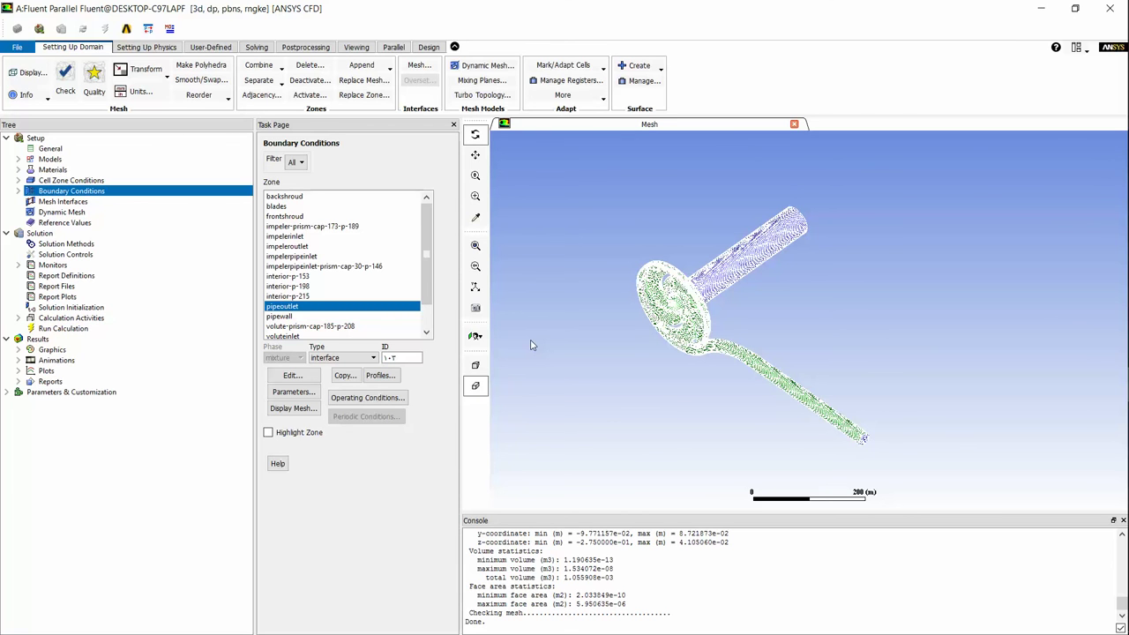
- Leave pipewall as a wall and change the voluteinlet boundary type to interface, keeping its zone name
left_click(321, 316)
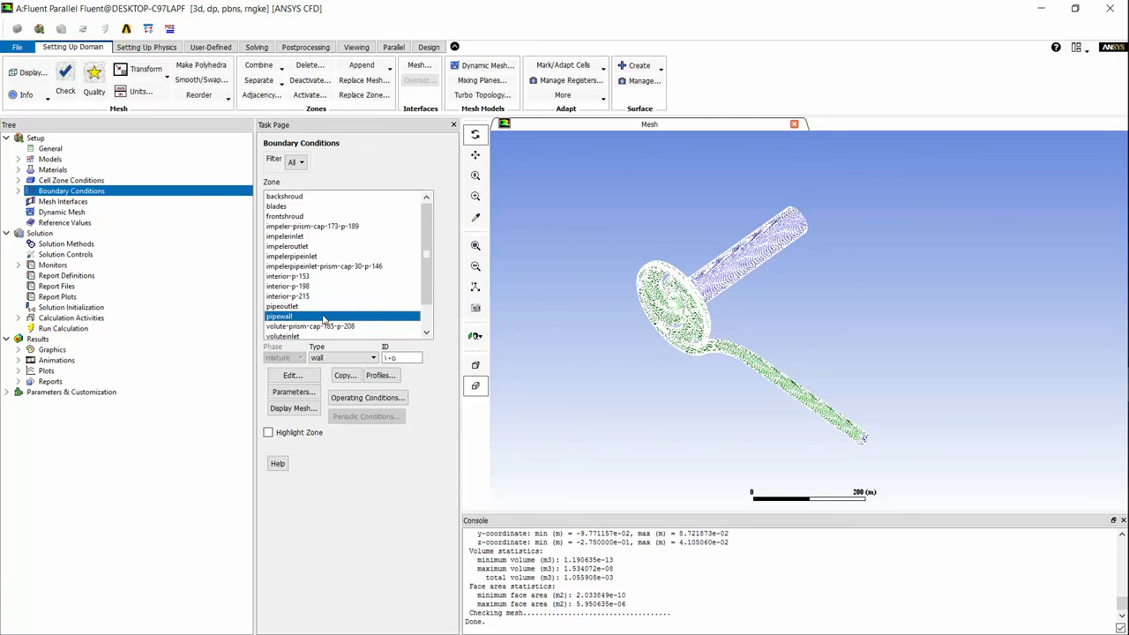
left_click(309, 326)
scroll(305, 318, "down", 2)
left_click(303, 309)
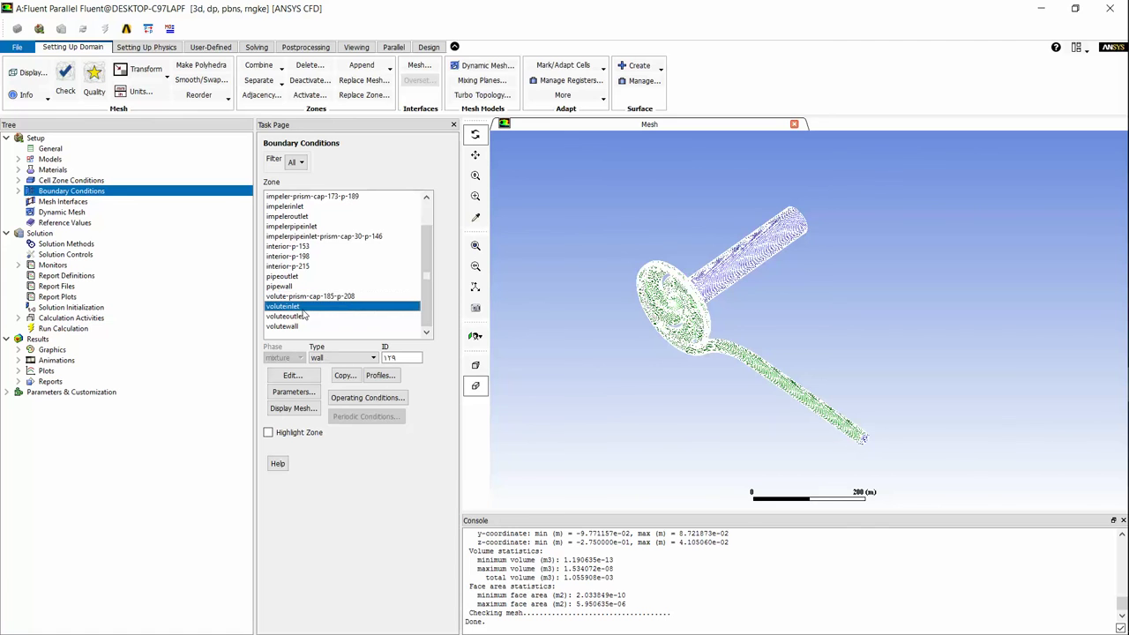
left_click(327, 356)
scroll(338, 402, "up", 2)
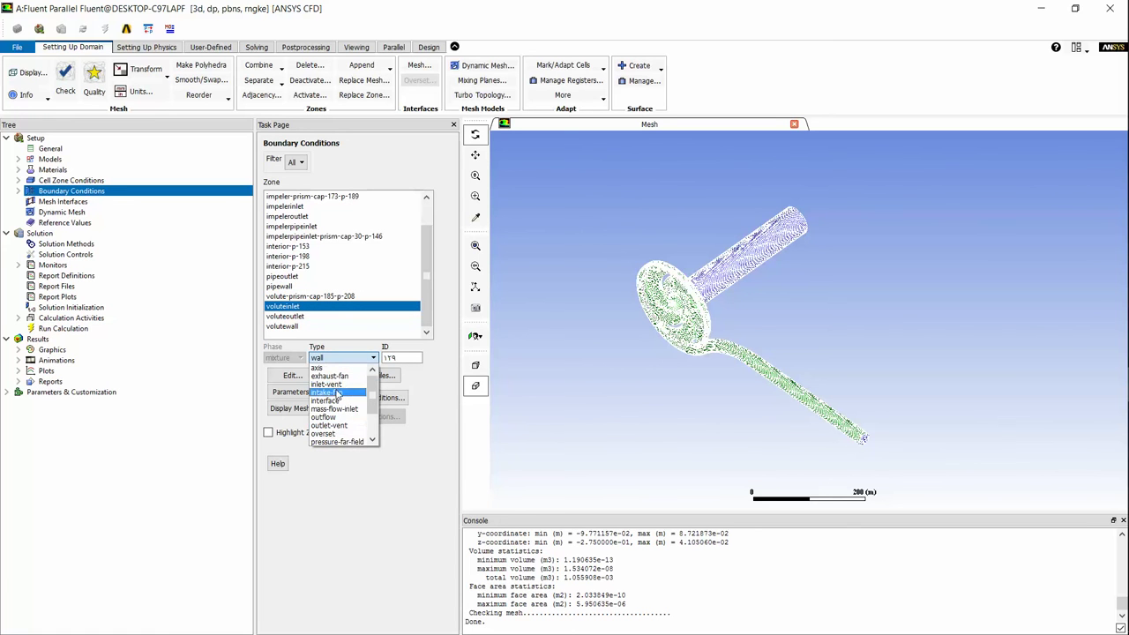
left_click(337, 402)
left_click(535, 344)
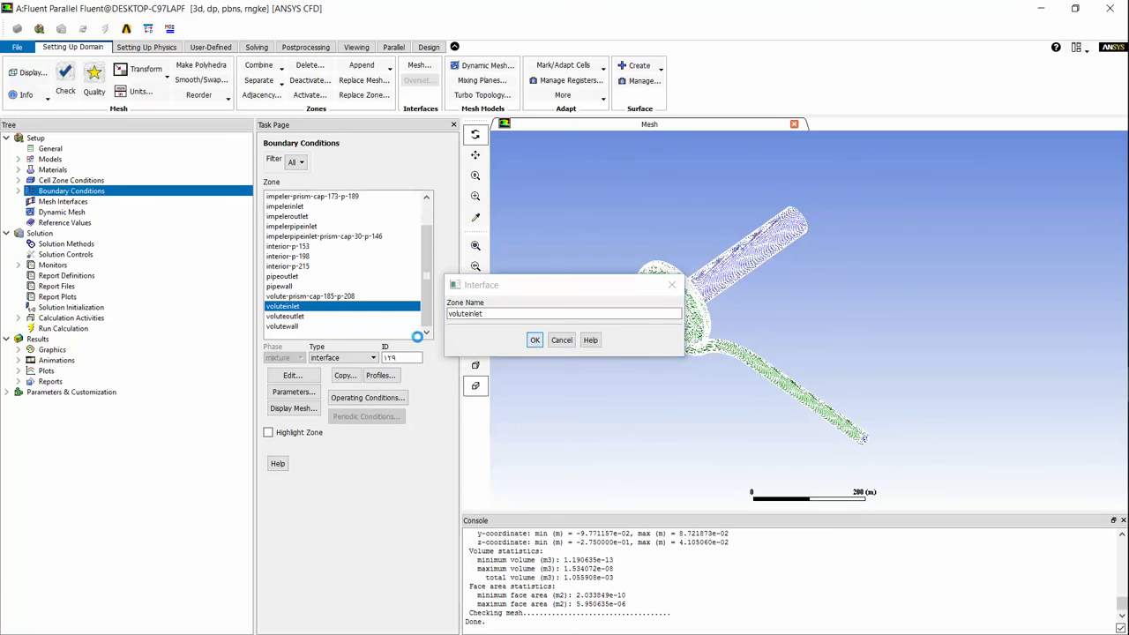
- Change the voluteoutlet boundary type to outflow with a flow rate weighting of 1
left_click(341, 316)
left_click(339, 358)
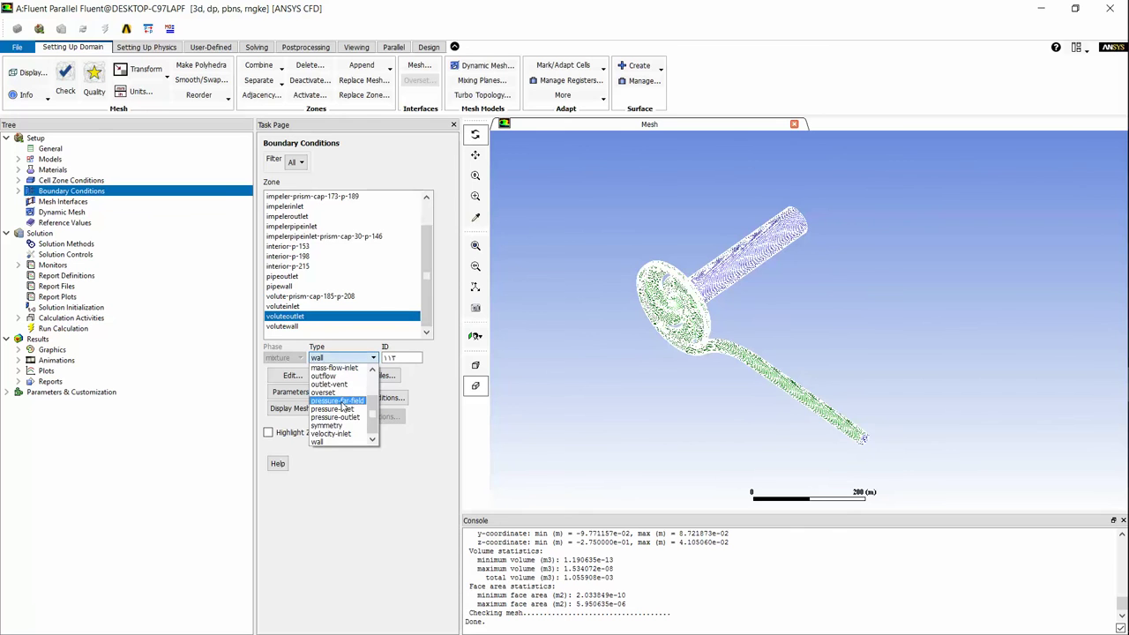
left_click(324, 376)
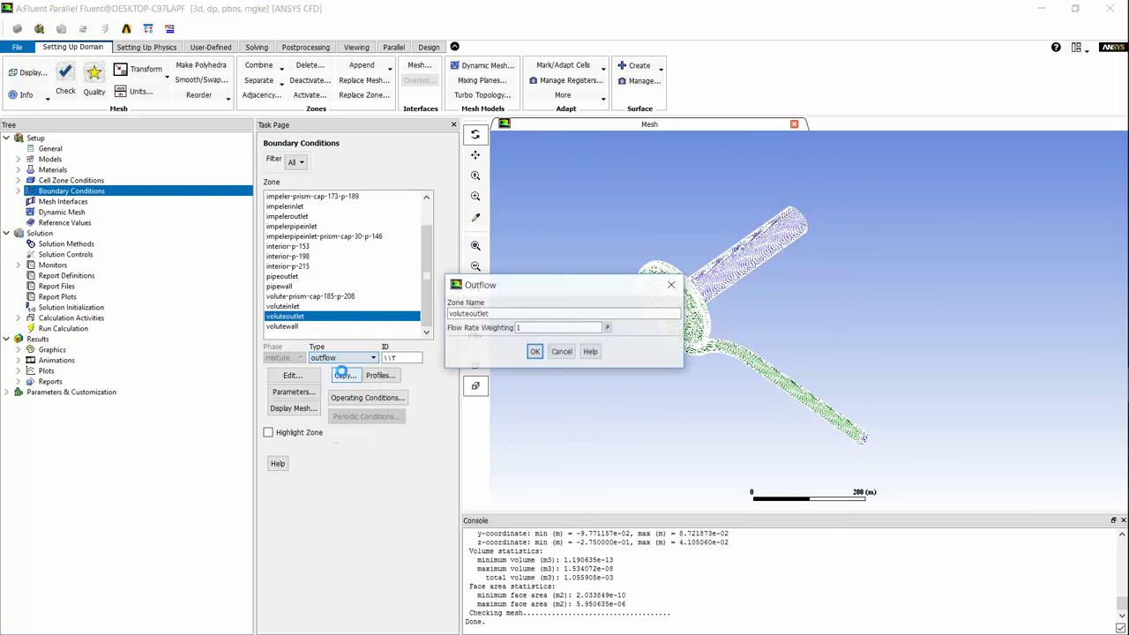
left_click(533, 352)
- Review the boundary types assigned to volutewall, backshroud, blades, frontshroud, impelerinlet and impeleroutlet
left_click(326, 326)
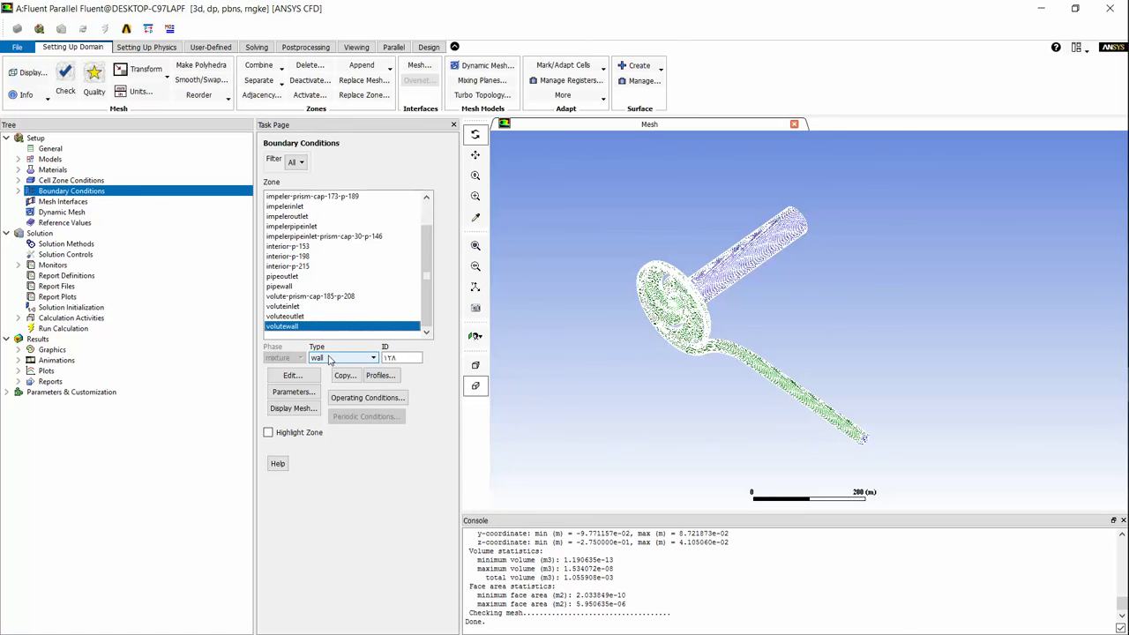
scroll(330, 270, "up", 1)
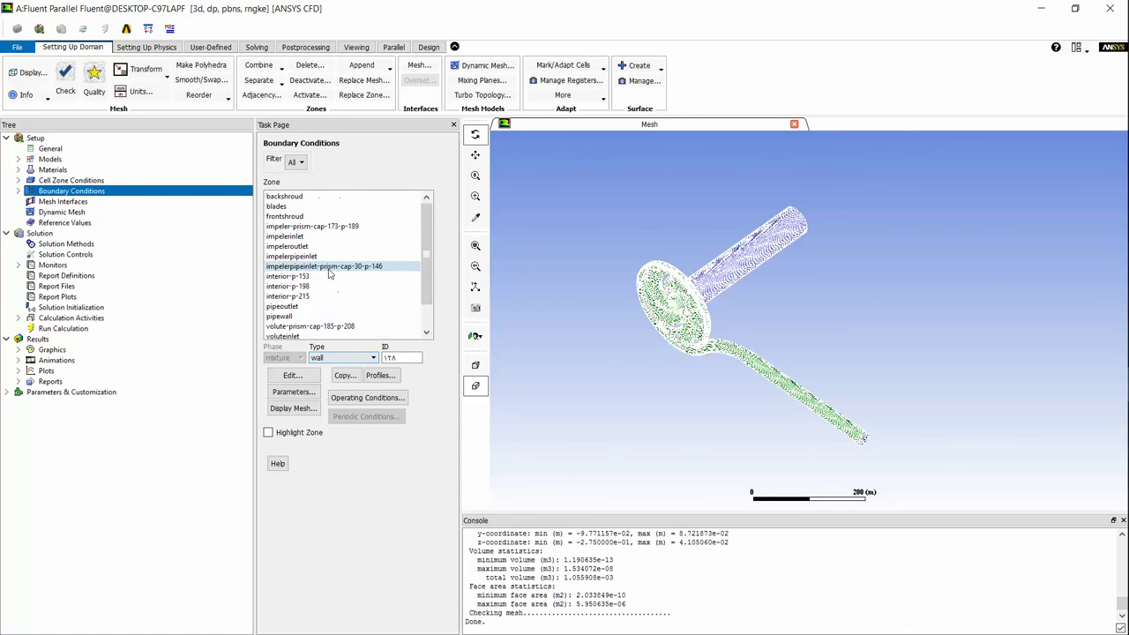
left_click(310, 198)
left_click(308, 207)
left_click(307, 217)
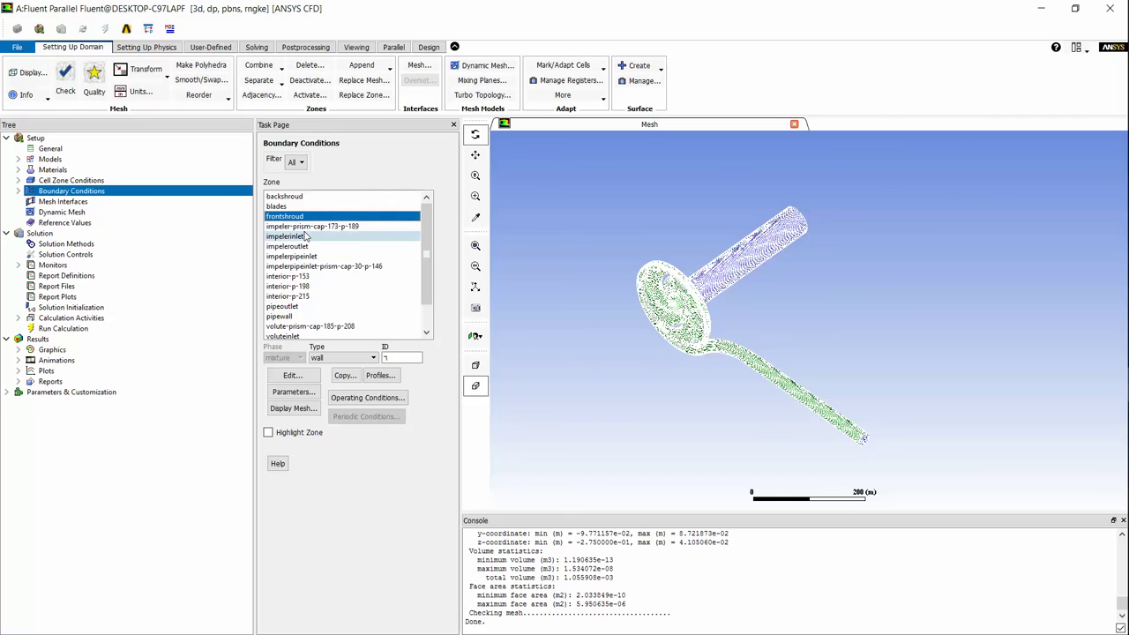
left_click(307, 236)
left_click(308, 247)
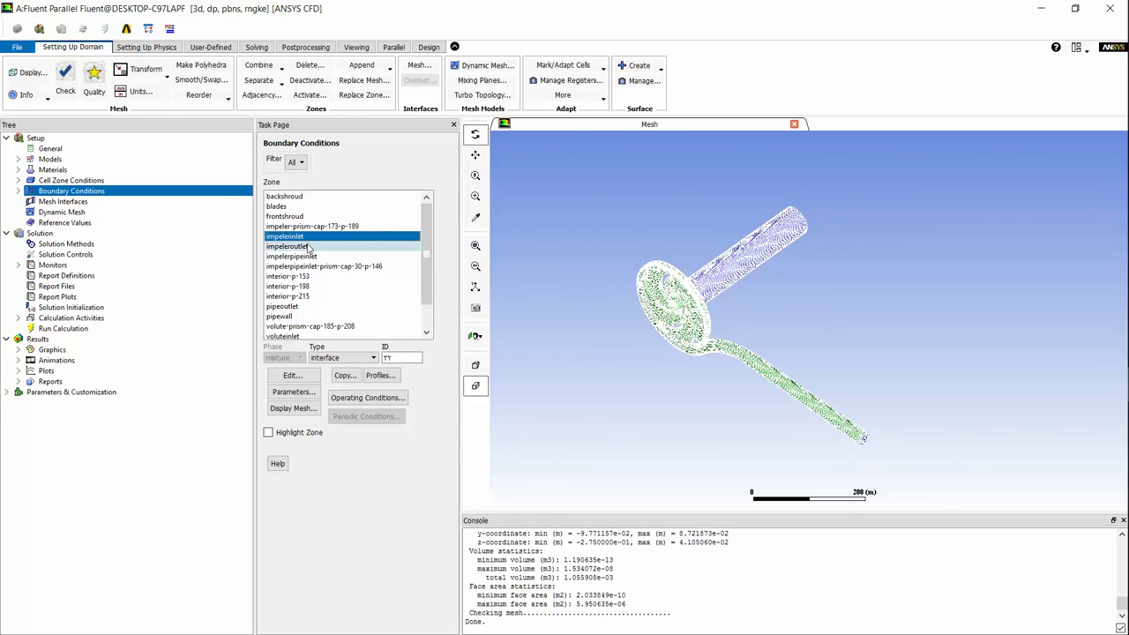
double_click(308, 247)
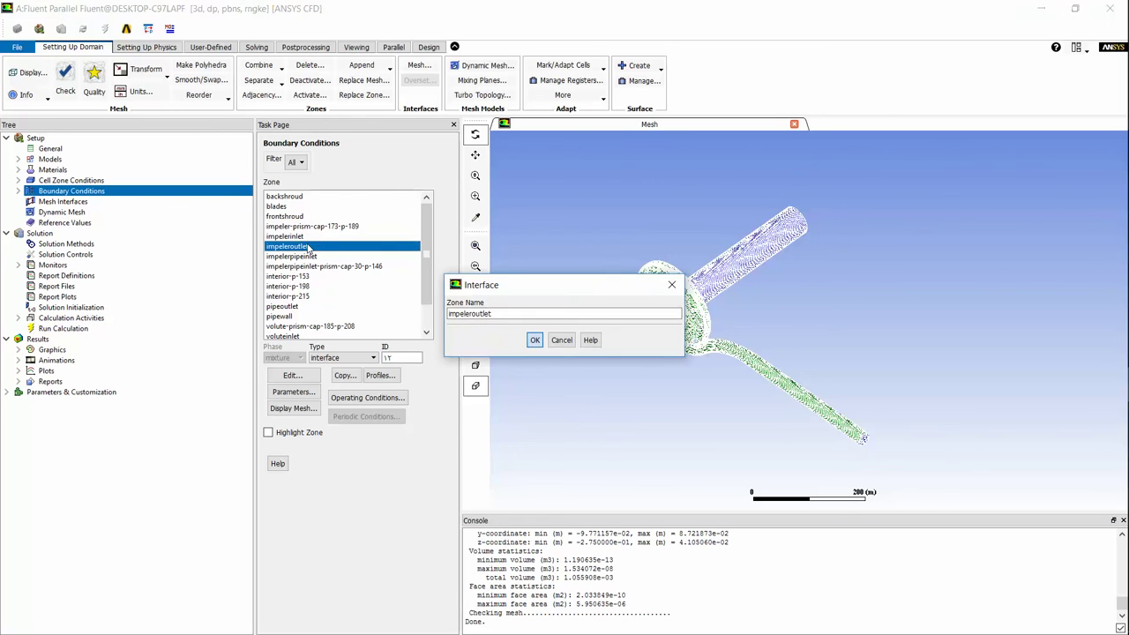
left_click(536, 341)
left_click(325, 236)
left_click(323, 216)
left_click(318, 207)
left_click(319, 197)
left_click(310, 236)
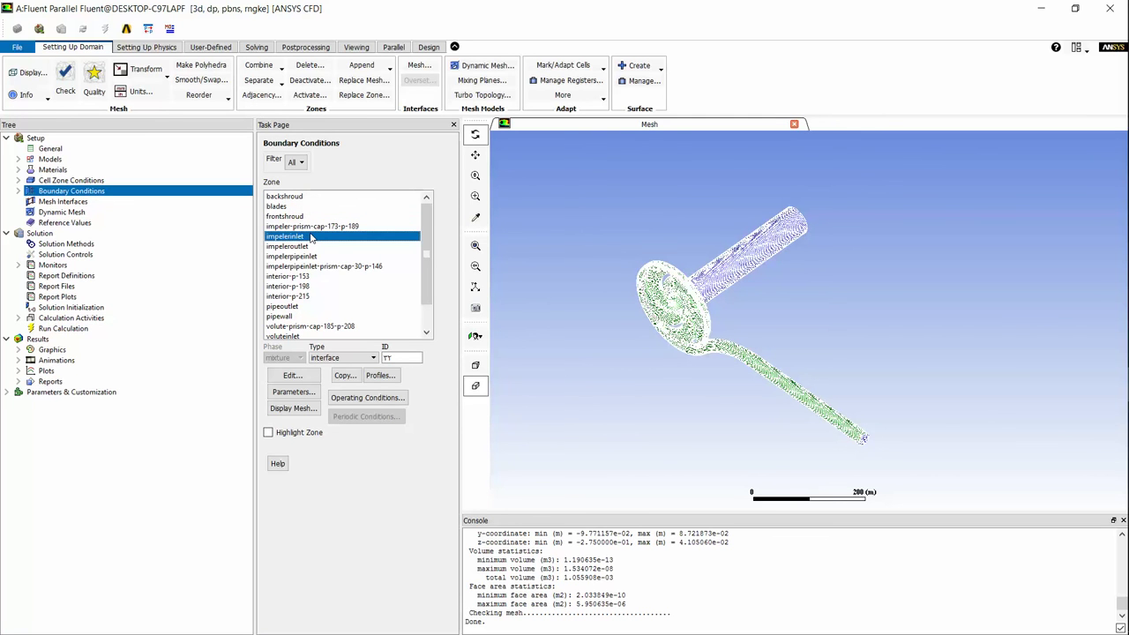
- Create a mesh interface named impelerinlet pairing the impelerinlet zone on side 1 with pipeoutlet on side 2
left_click(133, 201)
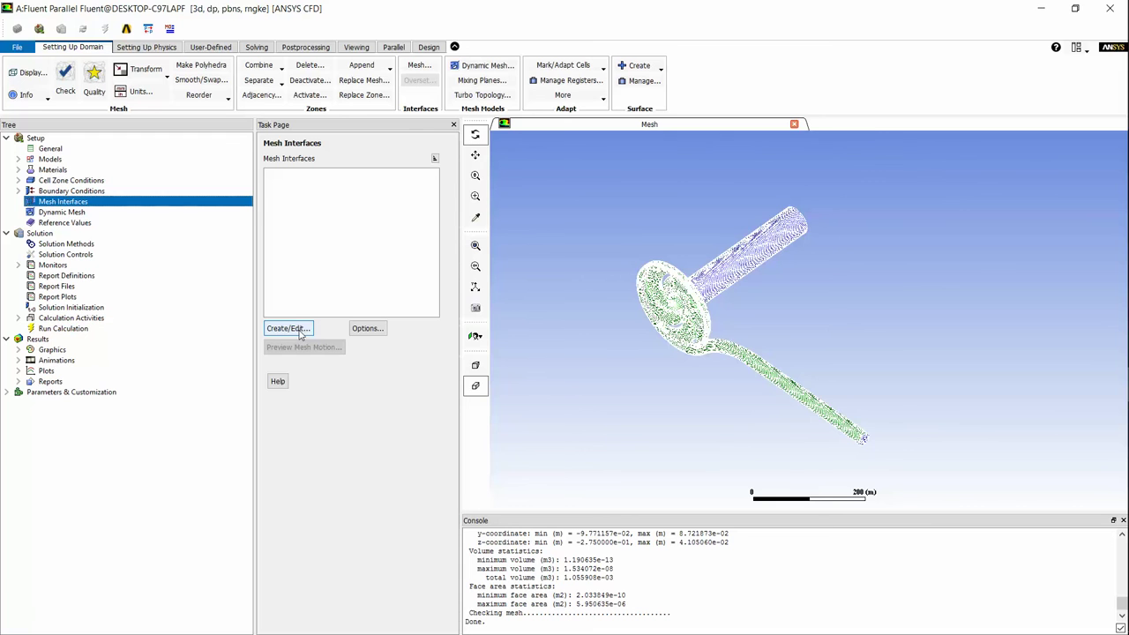
left_click(289, 329)
left_click(533, 177)
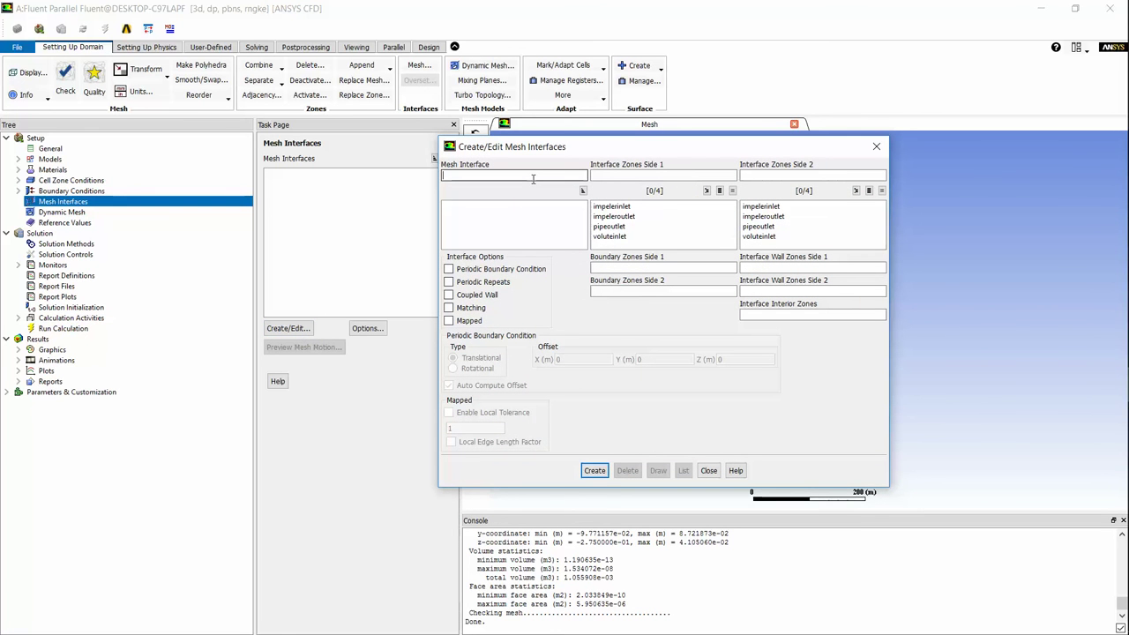
type("impelerinlet")
left_click(606, 208)
left_click(754, 227)
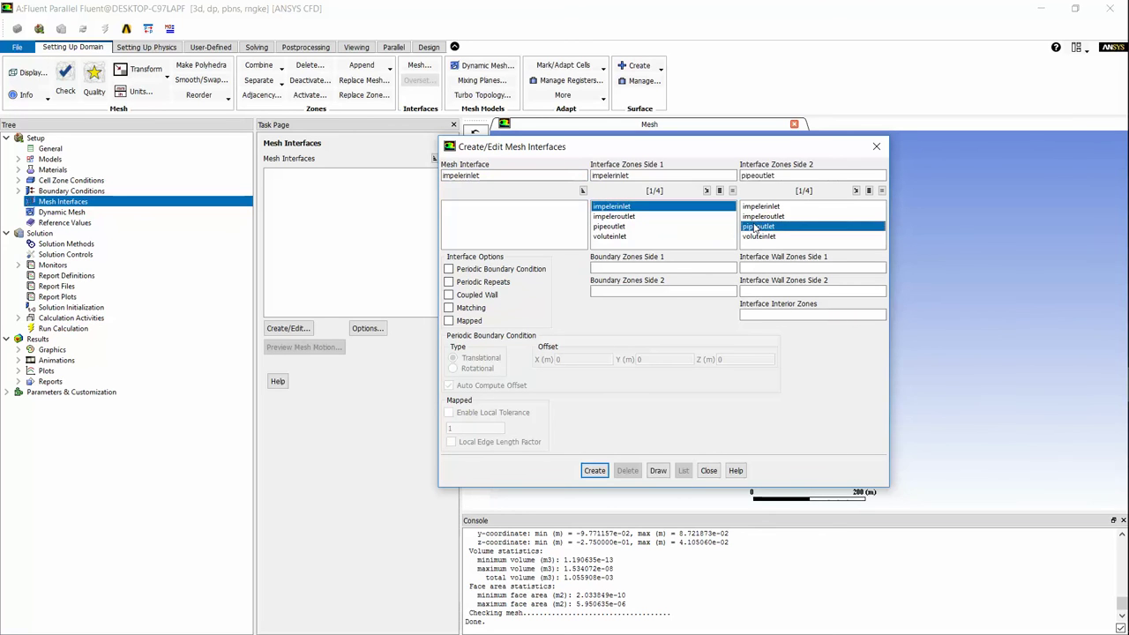
left_click(595, 472)
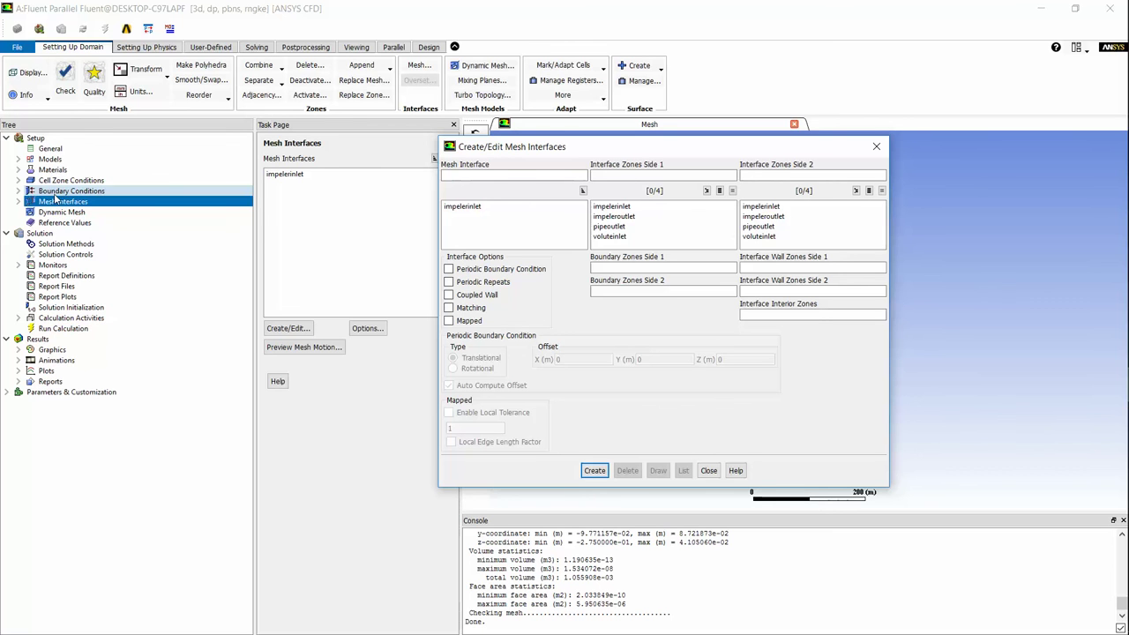
- Create a mesh interface named impeleroulet pairing the impeleroutlet zone on side 1 with voluteinlet on side 2
left_click(457, 173)
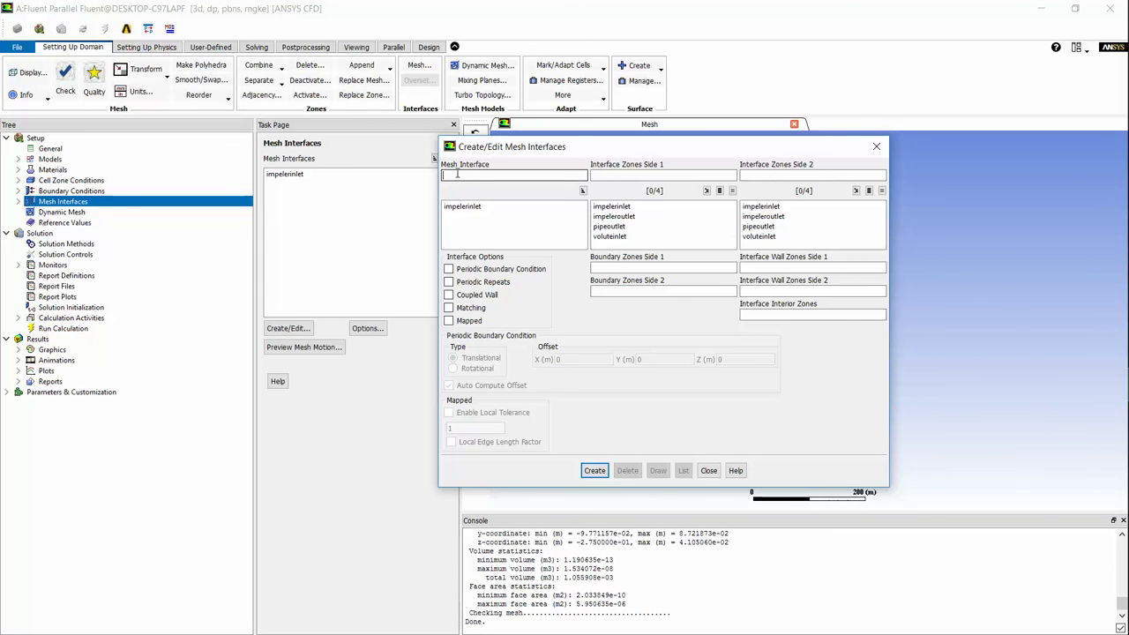
type("impeleroutlet")
left_click(638, 217)
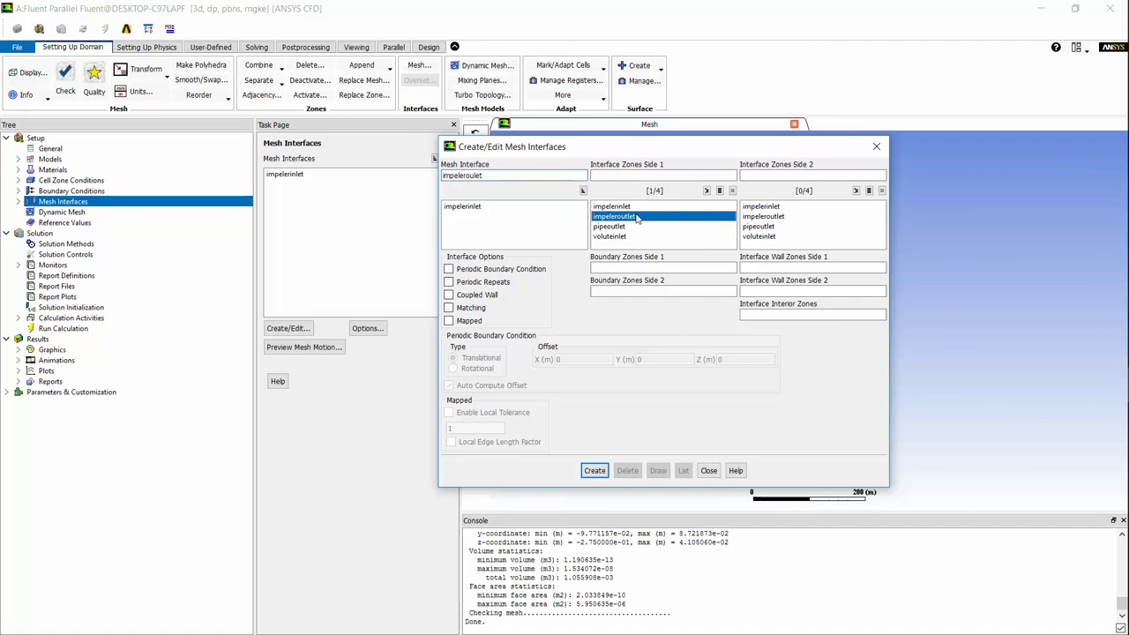
left_click(797, 238)
left_click(593, 471)
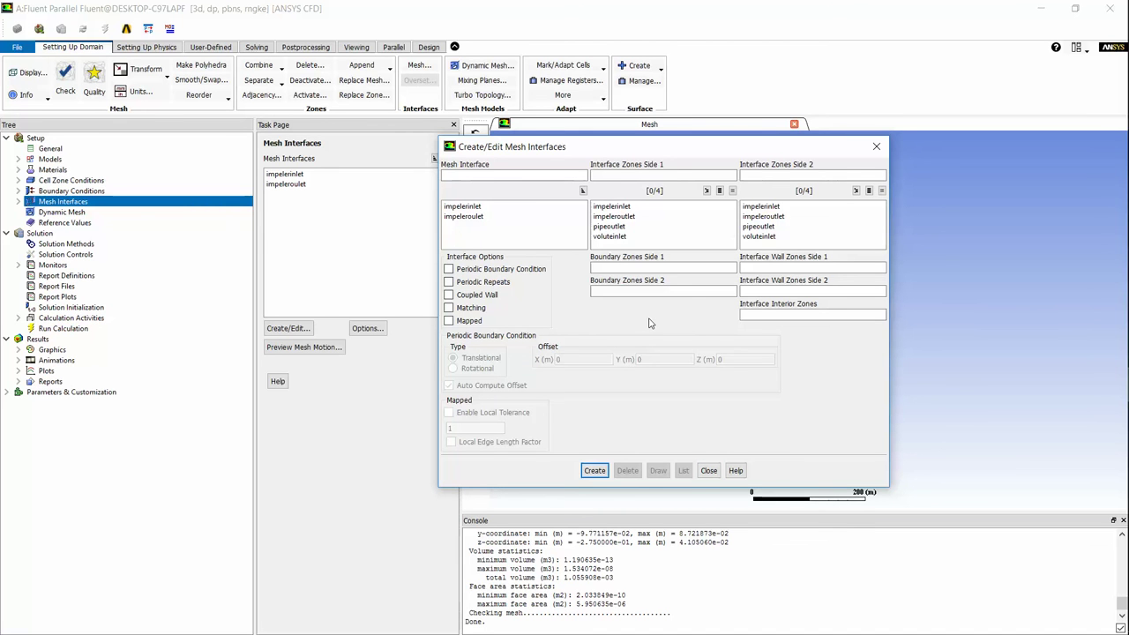
left_click(708, 471)
- Enable Warped-Face Gradient Correction and High Order Term Relaxation in the solution methods, applying the relaxation to all variables
left_click(68, 214)
left_click(72, 224)
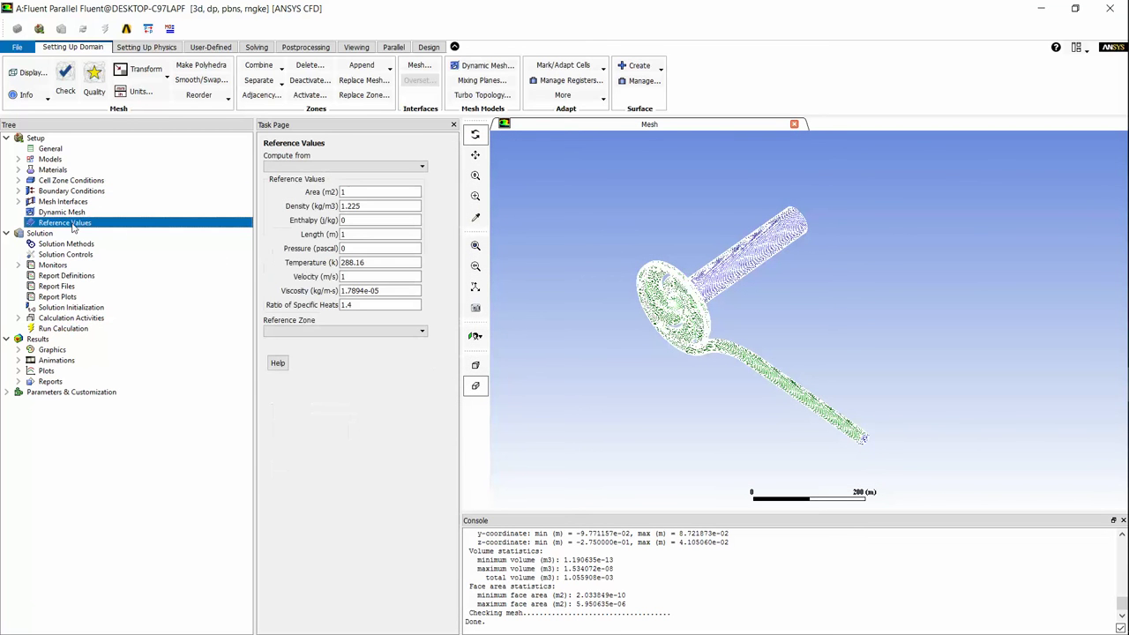
left_click(71, 243)
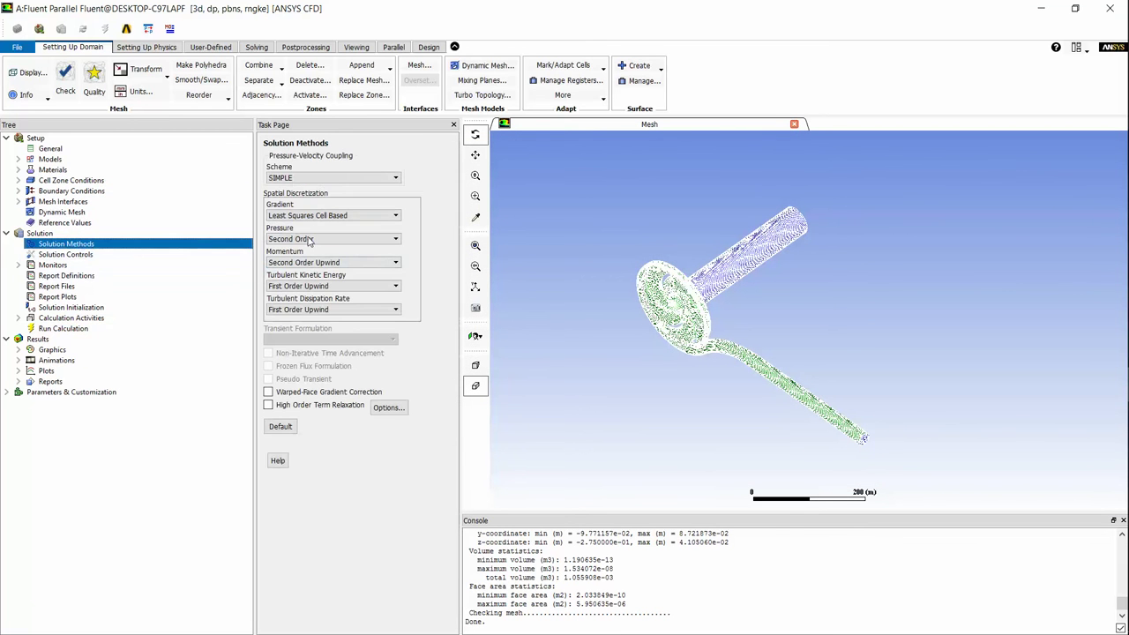
left_click(268, 394)
left_click(269, 408)
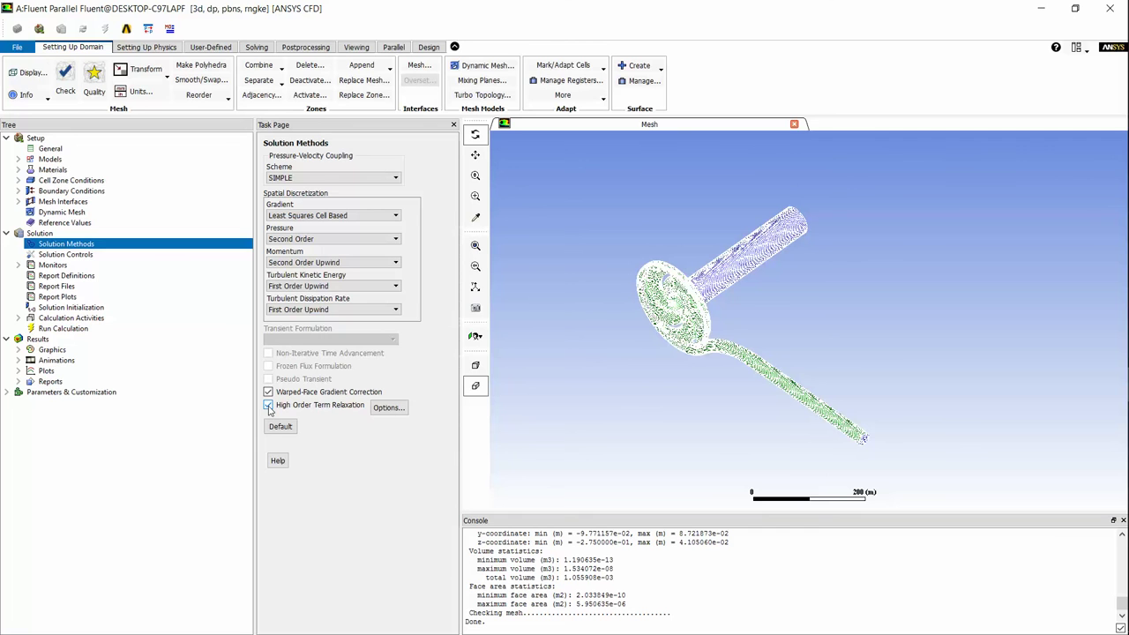
left_click(390, 408)
left_click(542, 325)
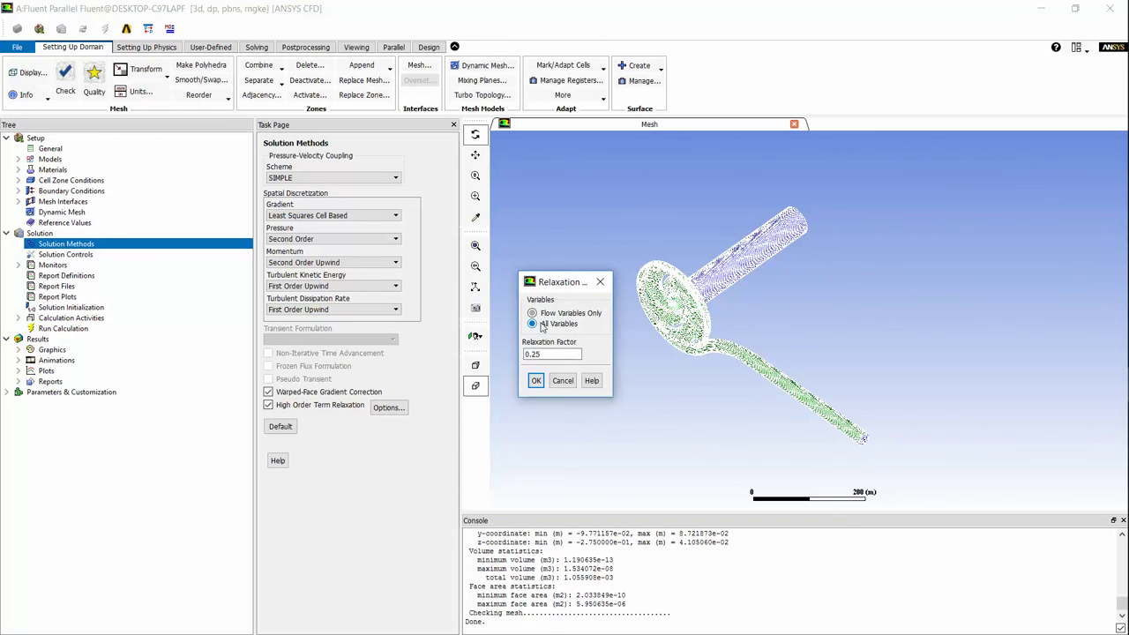
left_click(536, 380)
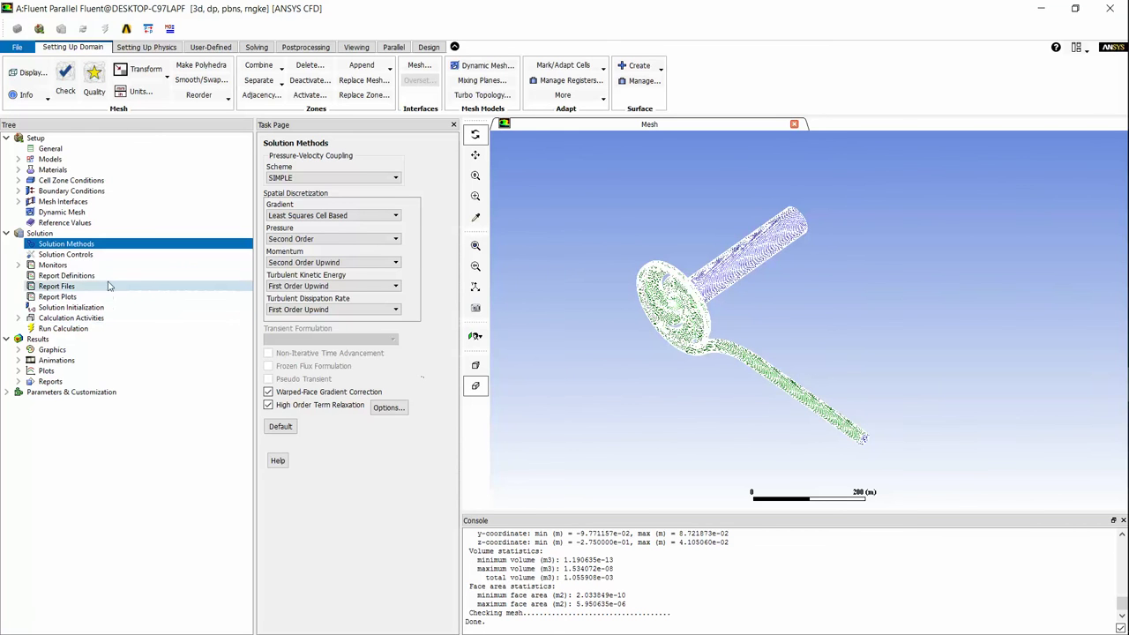
- Set the absolute convergence criterion of the continuity residual to 0.000001 and copy the value
left_click(101, 256)
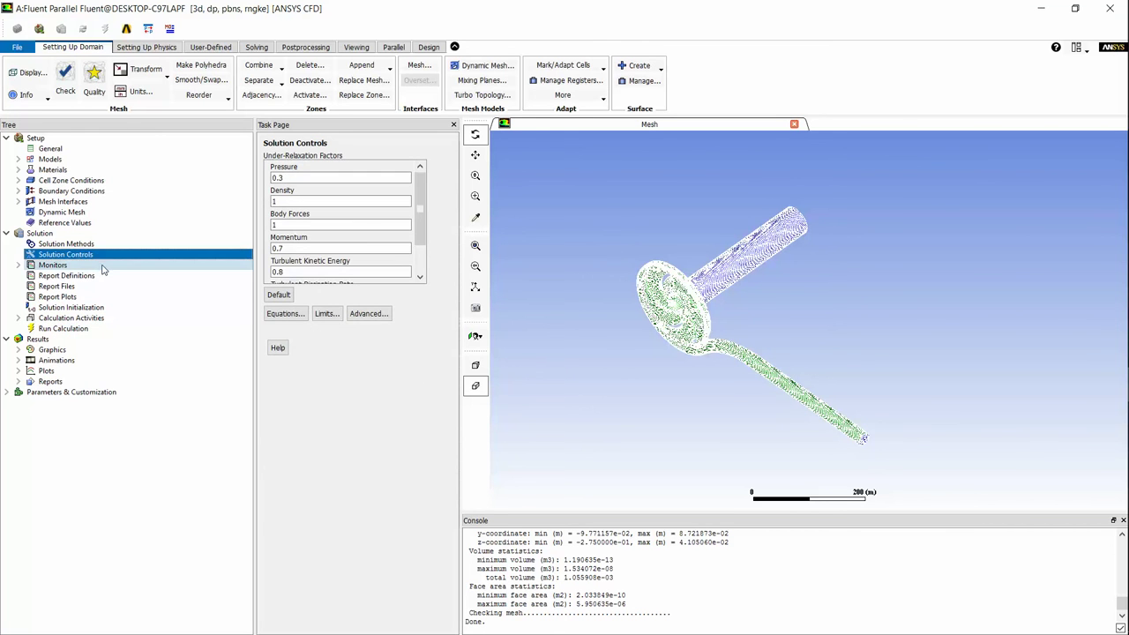
left_click(103, 265)
double_click(297, 172)
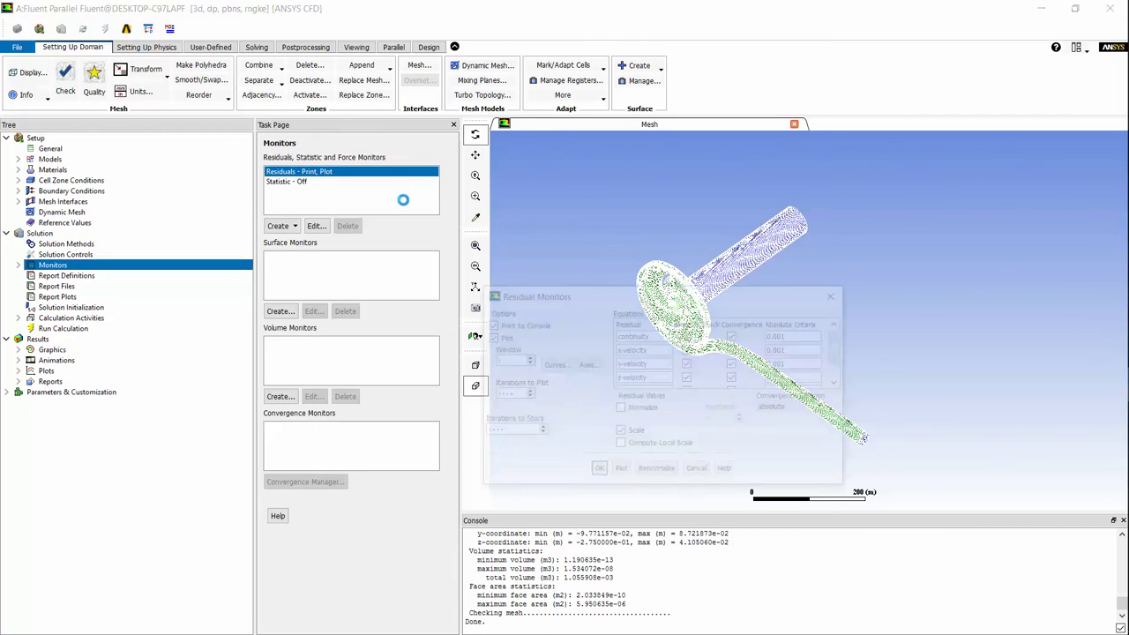
left_click(788, 338)
type("0000")
double_click(788, 339)
key("ctrl+c")
- Set the absolute convergence criteria of the x-velocity, y-velocity and z-velocity residuals to 0.000001
left_click(810, 351)
double_click(810, 351)
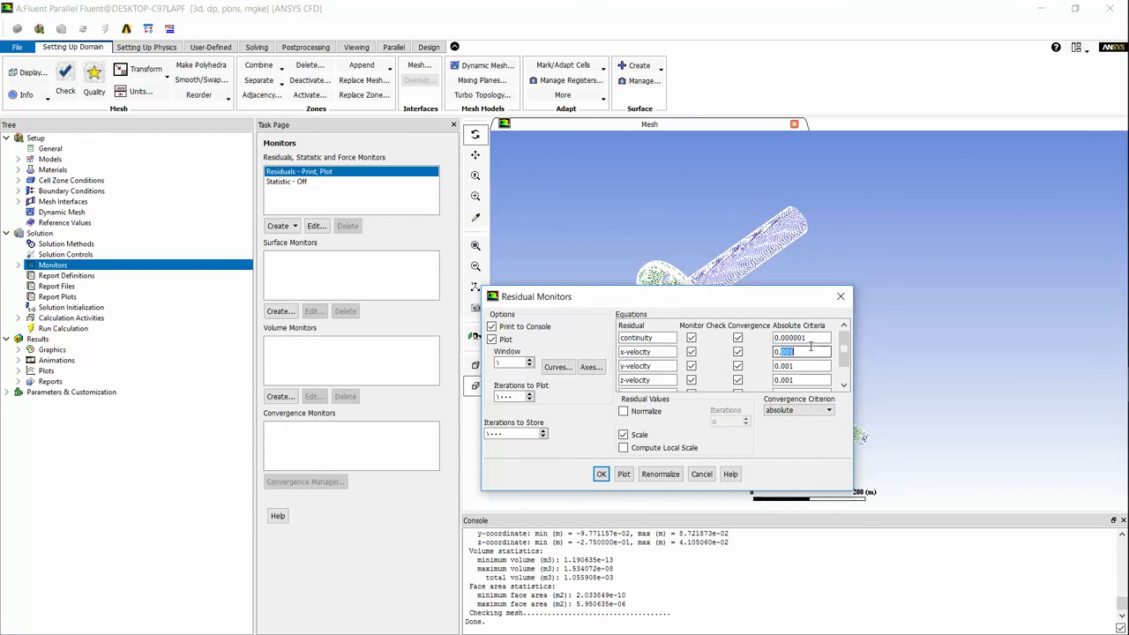
key("ctrl+v")
double_click(810, 366)
key("ctrl+v")
left_click(809, 380)
double_click(809, 379)
key("ctrl+v")
- Set the absolute convergence criteria of the k and epsilon residuals to 0.000001 and apply the residual monitor settings
scroll(810, 380, "down", 1)
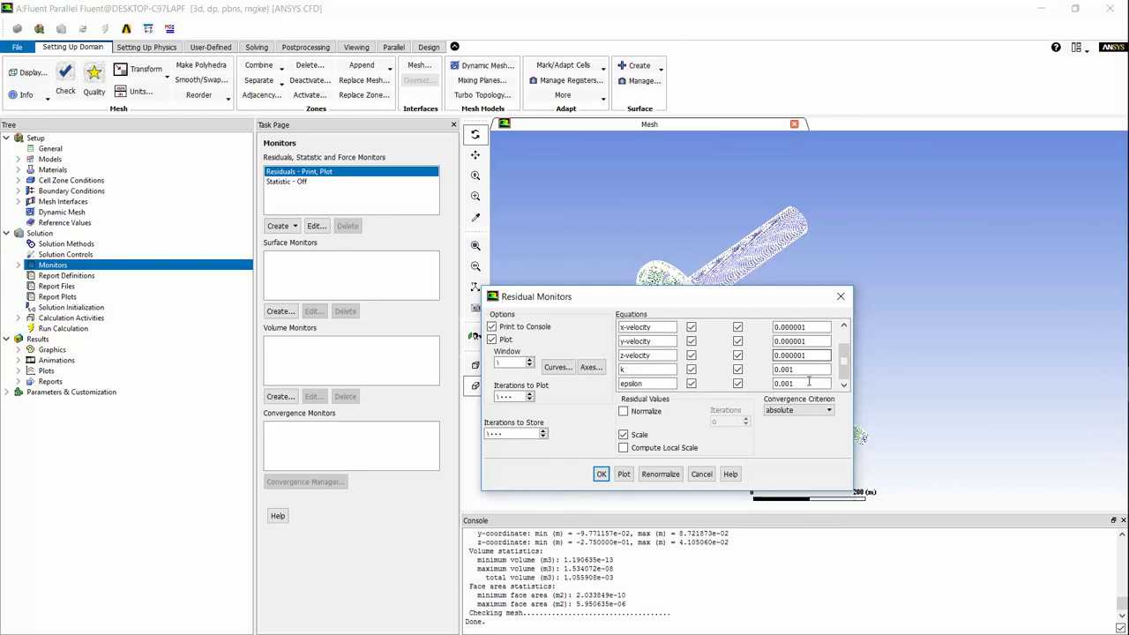
double_click(808, 370)
key("ctrl+v")
left_click(807, 382)
double_click(806, 383)
key("ctrl+v")
left_click(601, 476)
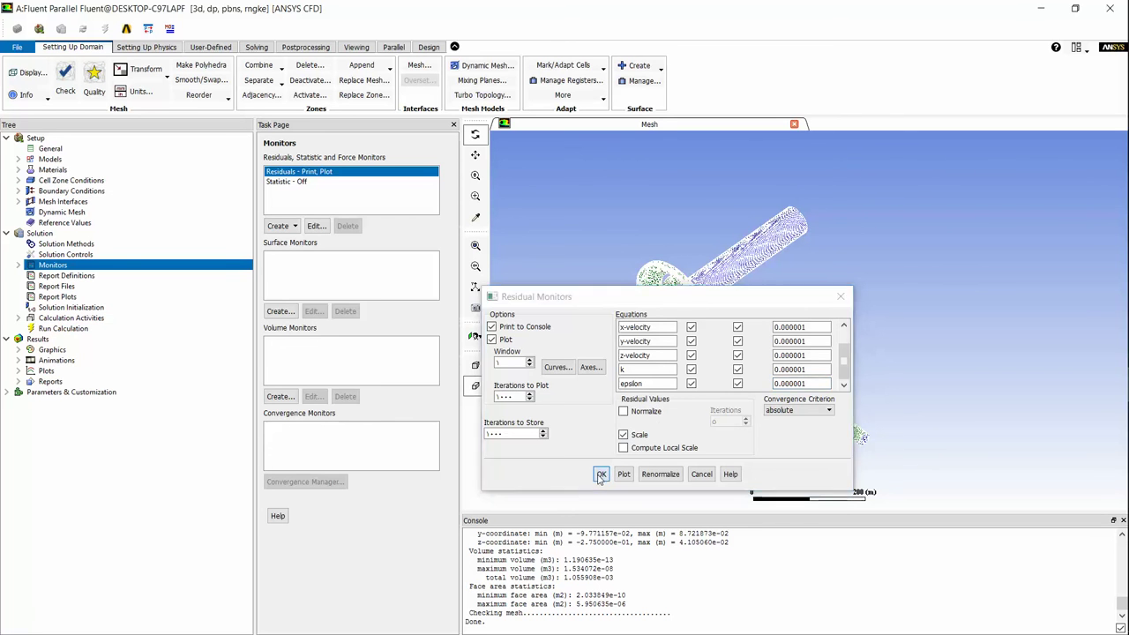
left_click(294, 226)
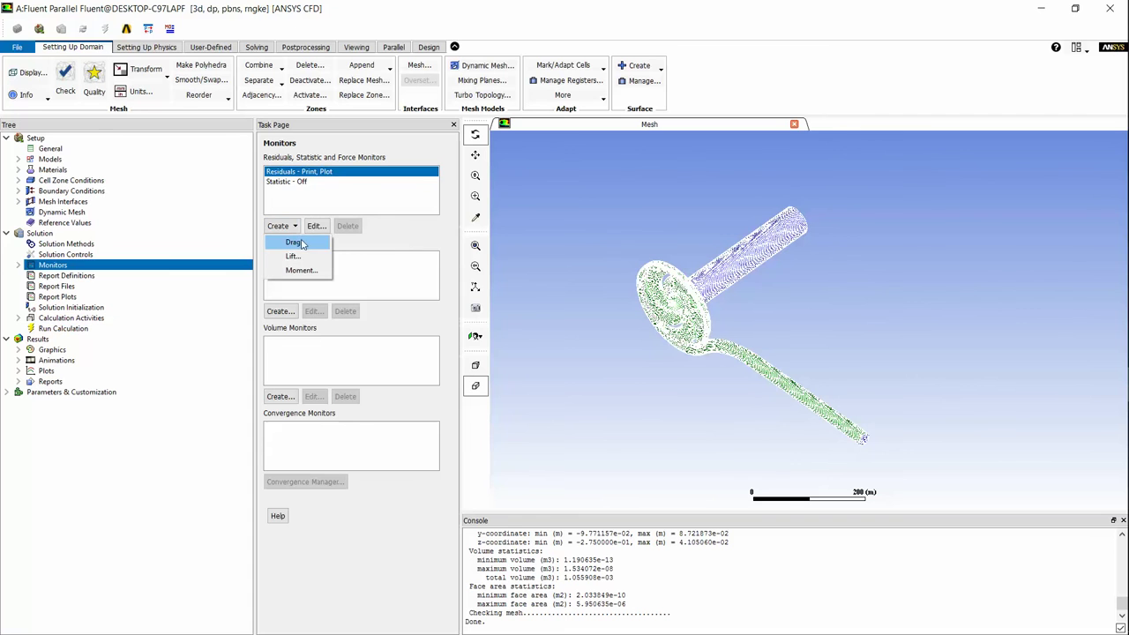
left_click(378, 290)
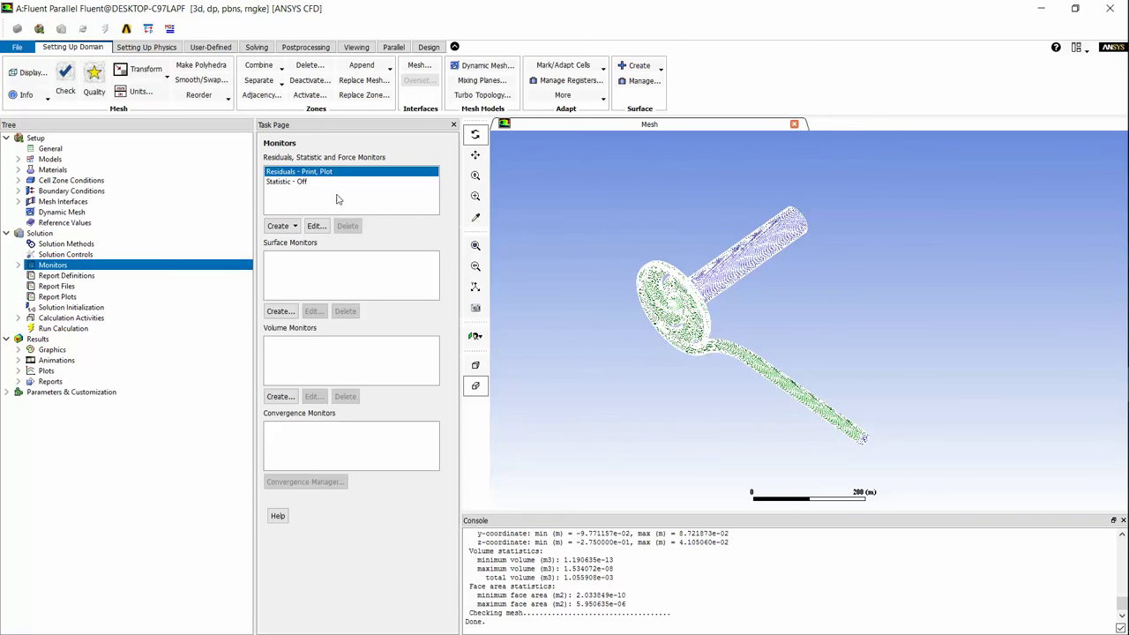